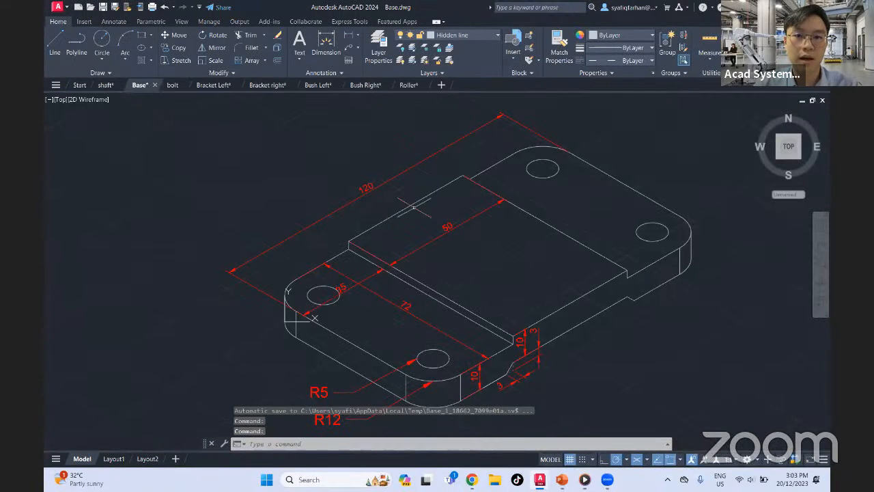
Turn isometric drafting off to return to the orthographic grid and crosshair
{"action": "scroll", "coordinate": [553, 239], "scroll_direction": "down", "scroll_amount": 4}
{"action": "scroll", "coordinate": [553, 239], "scroll_direction": "up", "scroll_amount": 4}
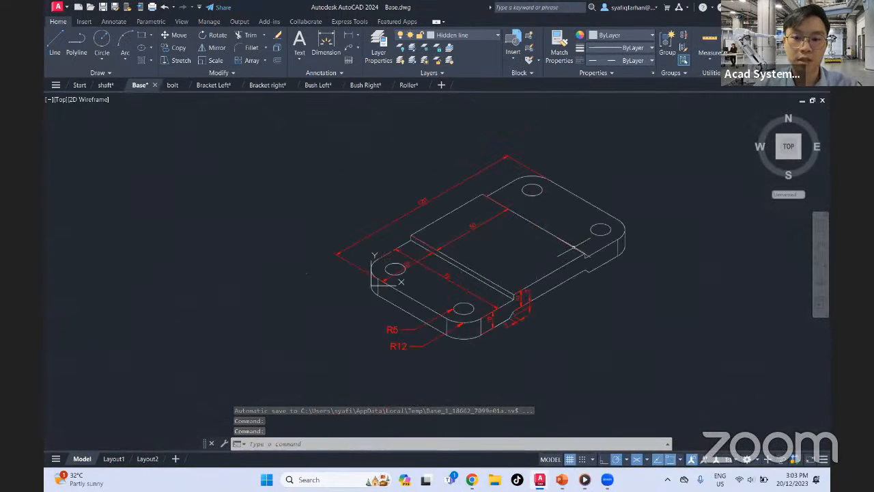
{"action": "scroll", "coordinate": [484, 198], "scroll_direction": "down", "scroll_amount": 2}
{"action": "mouse_move", "coordinate": [486, 198]}
{"action": "middle_mouse_down"}
{"action": "mouse_move", "coordinate": [469, 198]}
{"action": "mouse_move", "coordinate": [470, 237]}
{"action": "middle_mouse_up"}
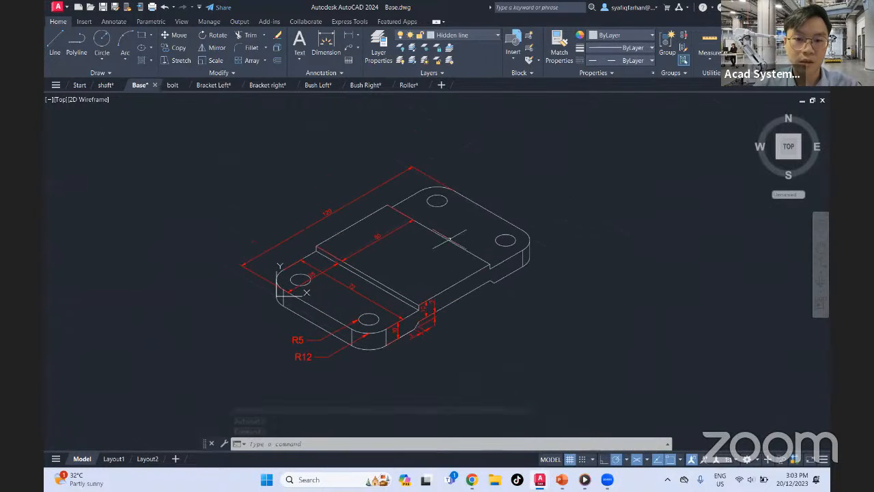
{"action": "left_click", "coordinate": [447, 74]}
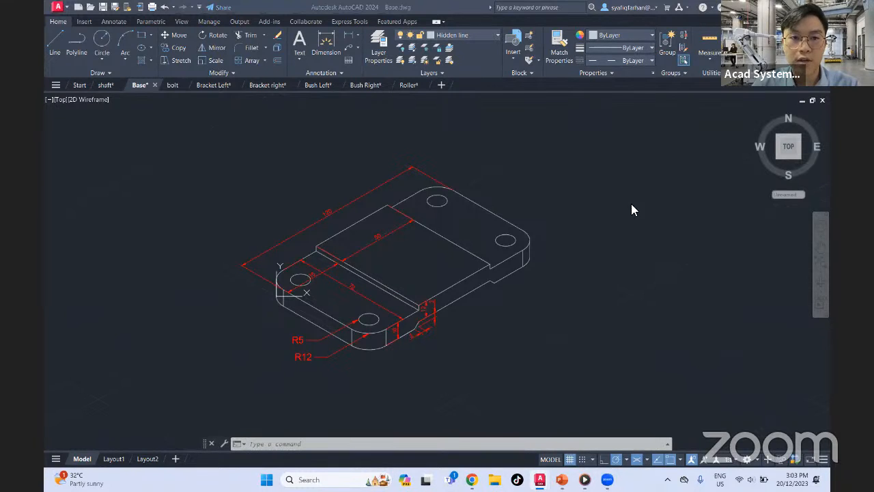
{"action": "left_click", "coordinate": [633, 463]}
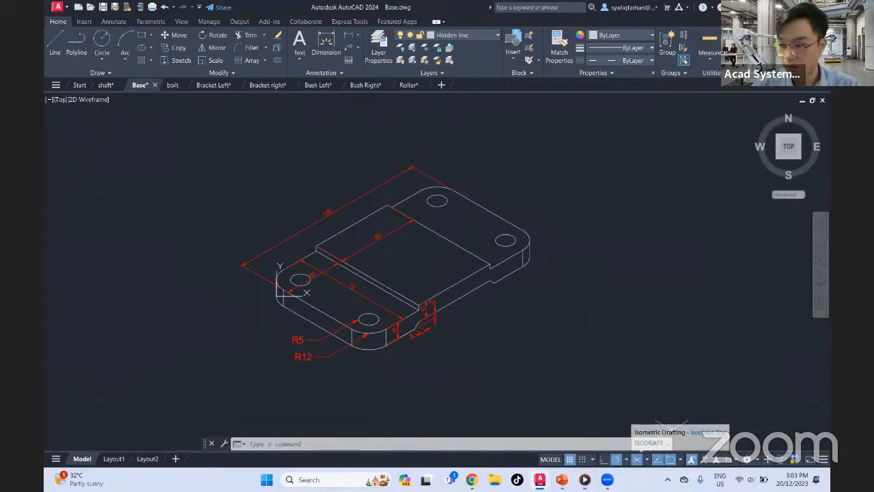
{"action": "left_click", "coordinate": [637, 462]}
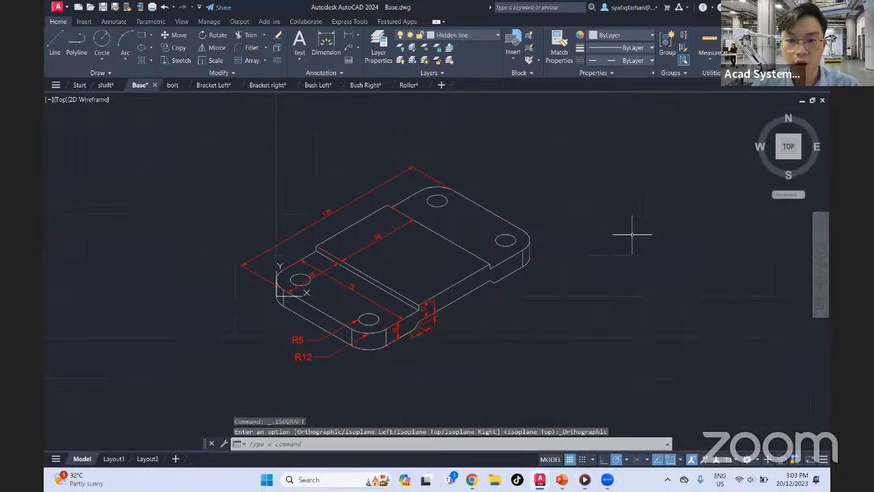
Set the grid snap type to Isometric snap through the snap settings
{"action": "middle_click_drag", "start_coordinate": [610, 190], "coordinate": [595, 228]}
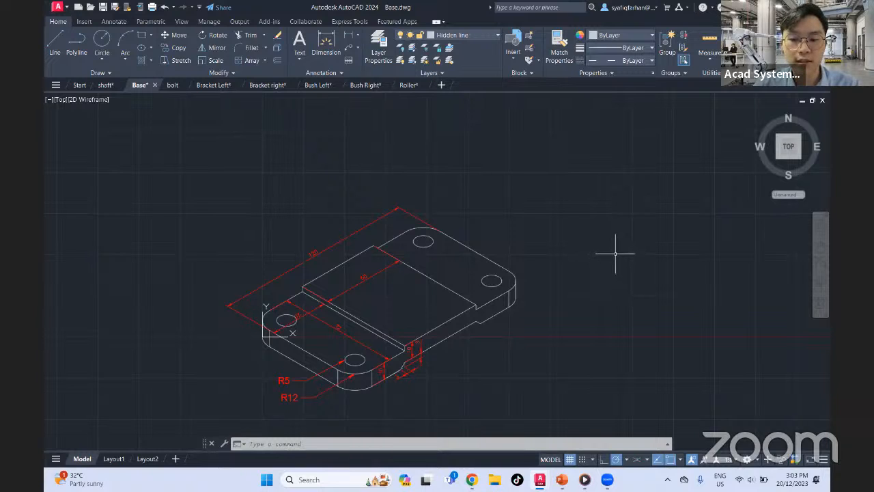
{"action": "left_click", "coordinate": [593, 462]}
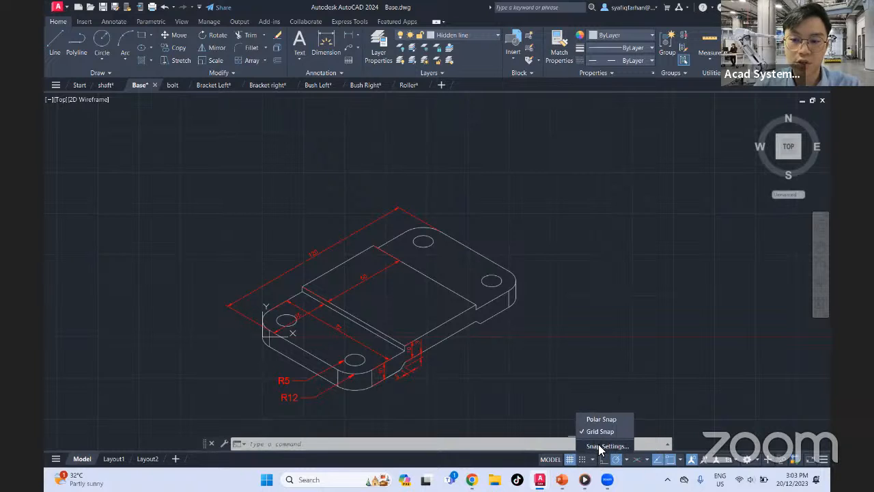
{"action": "left_click", "coordinate": [604, 446]}
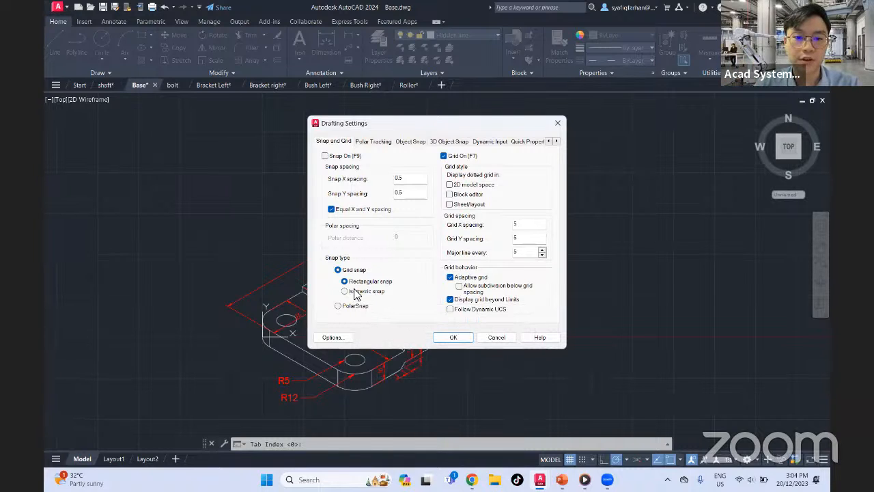
{"action": "left_click", "coordinate": [357, 291]}
{"action": "left_click", "coordinate": [453, 337]}
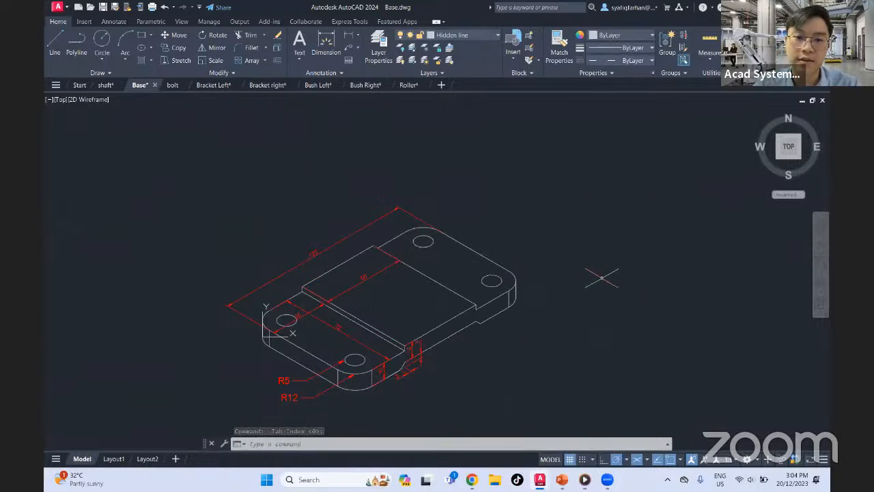
Use the DS command to review the snap and grid options in the drafting settings
{"action": "scroll", "coordinate": [585, 251], "scroll_direction": "down", "scroll_amount": 5}
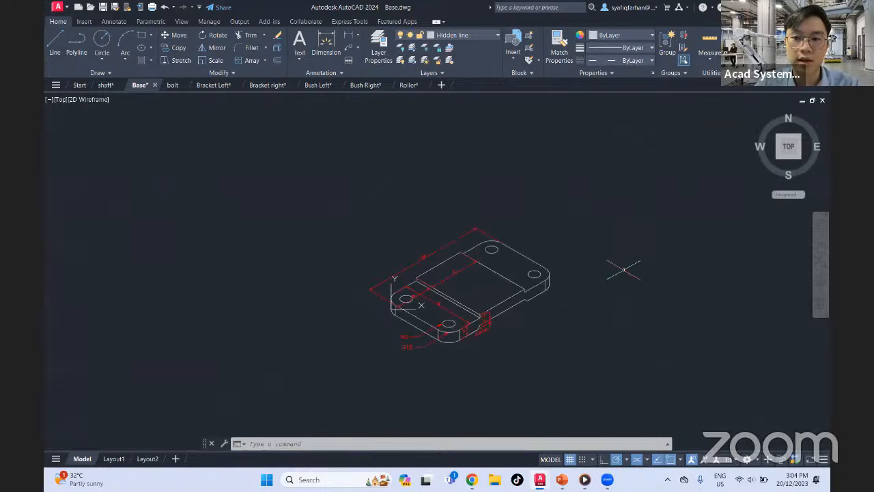
{"action": "scroll", "coordinate": [617, 290], "scroll_direction": "up", "scroll_amount": 2}
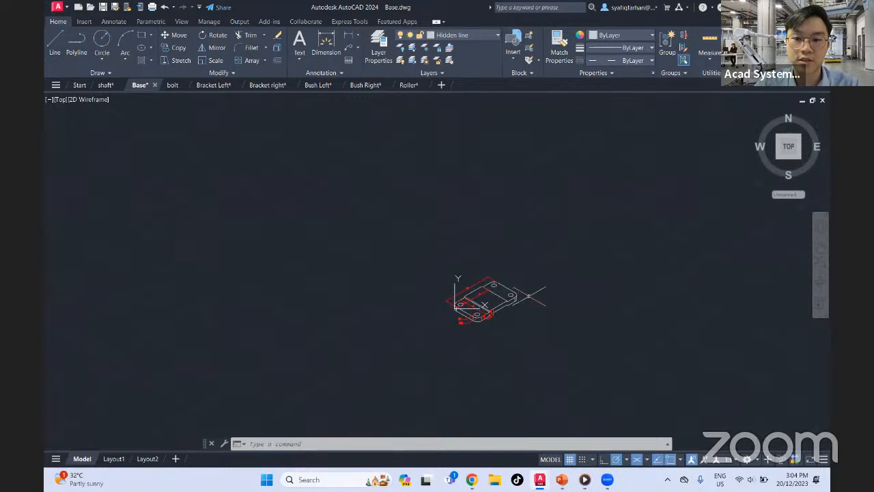
{"action": "scroll", "coordinate": [525, 301], "scroll_direction": "up", "scroll_amount": 2}
{"action": "scroll", "coordinate": [530, 297], "scroll_direction": "up", "scroll_amount": 3}
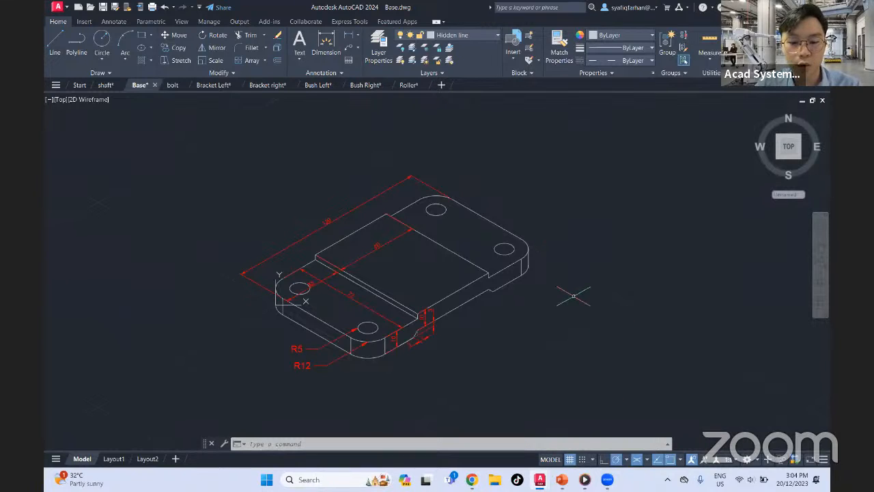
{"action": "type", "text": "DS"}
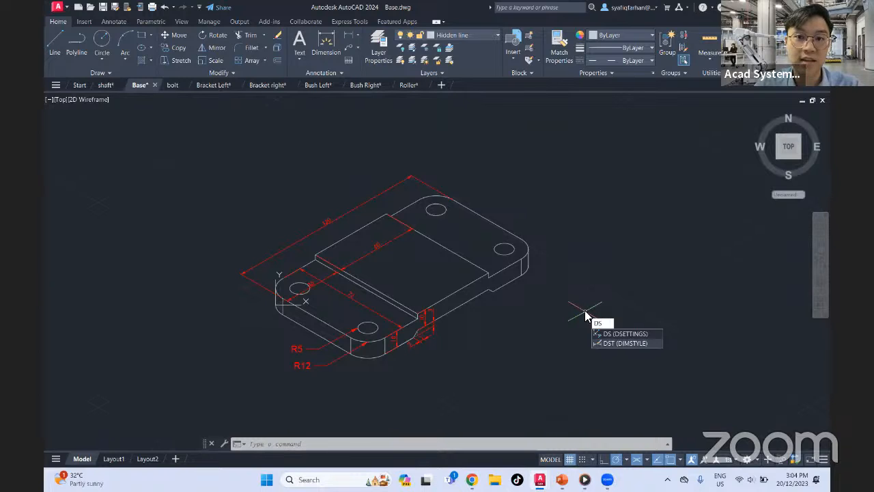
{"action": "key", "text": "Return"}
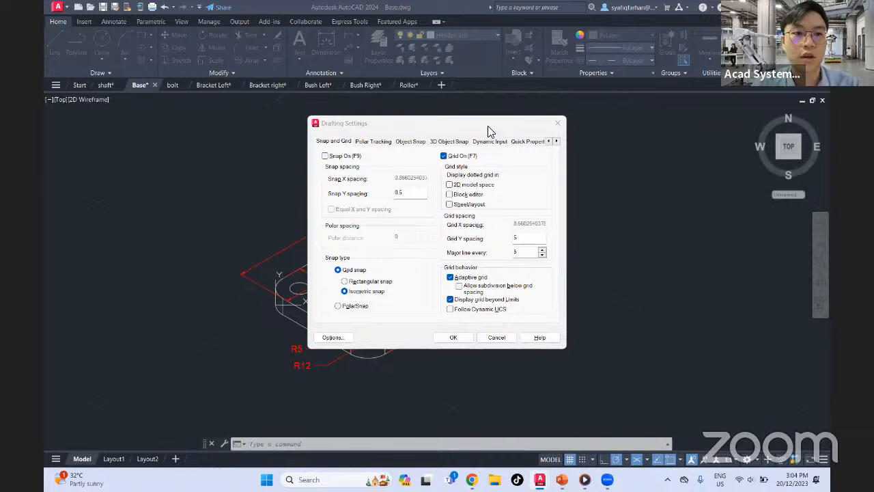
{"action": "left_click", "coordinate": [559, 128]}
{"action": "left_click", "coordinate": [599, 254]}
{"action": "left_click", "coordinate": [587, 291]}
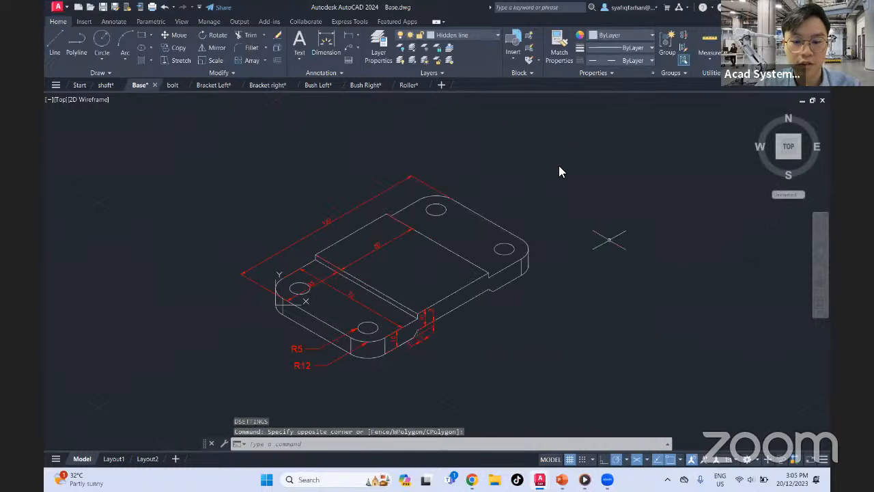
Change the snap type to Rectangular snap with the DS command
{"action": "type", "text": "ds"}
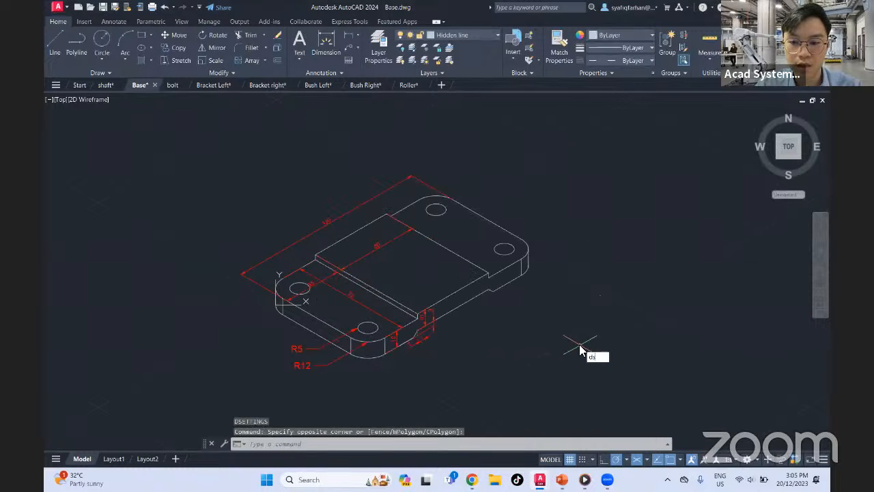
{"action": "key", "text": "Return"}
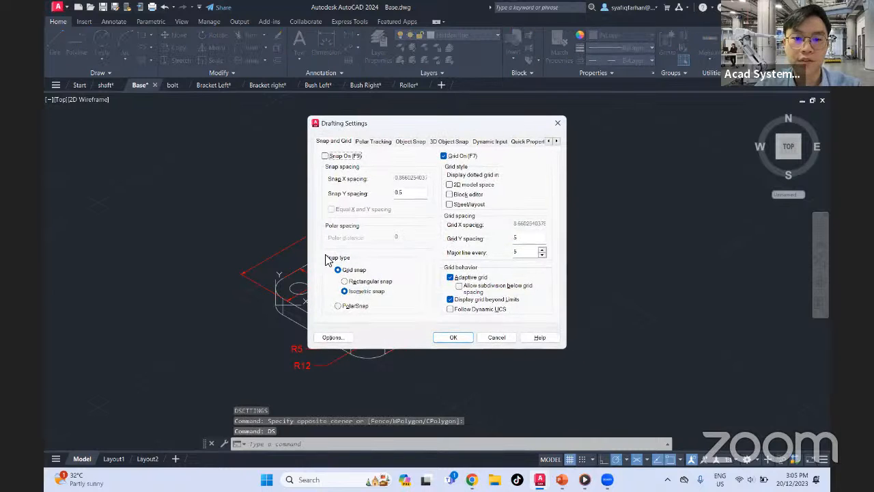
{"action": "left_click", "coordinate": [378, 281]}
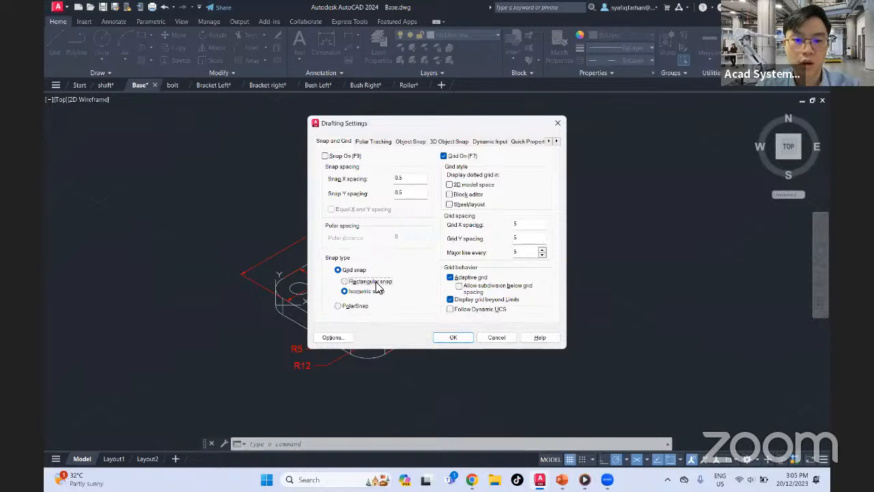
{"action": "left_click", "coordinate": [452, 338]}
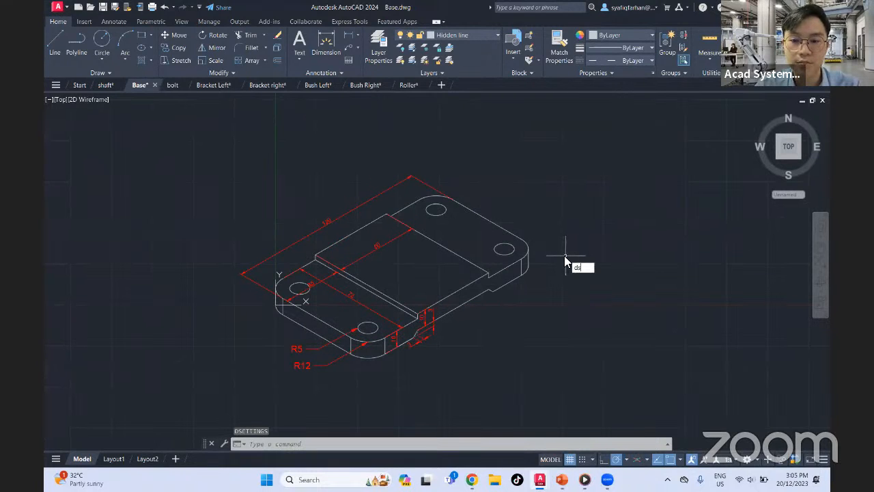
Restore Isometric snap as the grid snap type in the drafting settings
{"action": "key", "text": "Return"}
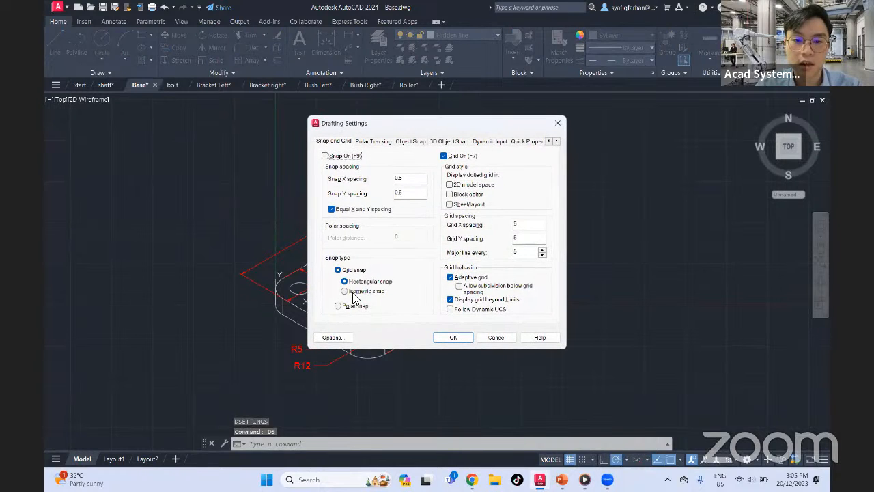
{"action": "left_click", "coordinate": [353, 294]}
{"action": "left_click", "coordinate": [450, 336]}
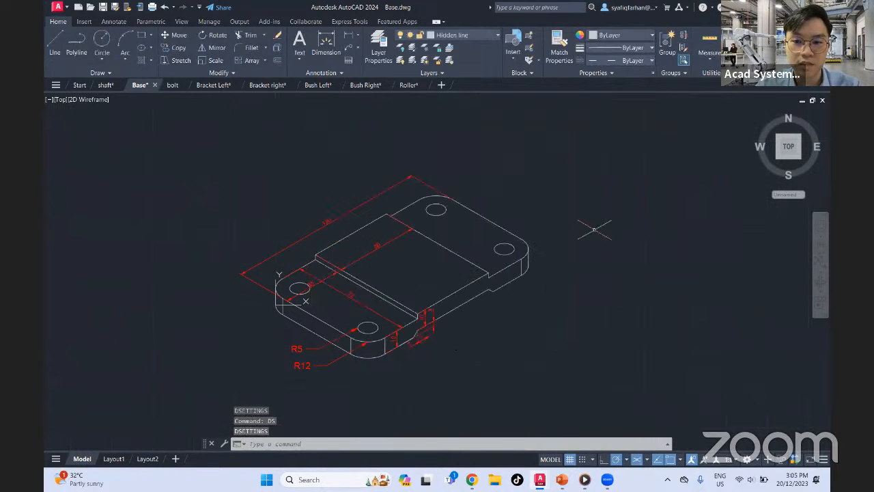
Reopen the drafting settings with DS and switch the grid snap type to Rectangular snap
{"action": "mouse_move", "coordinate": [594, 230]}
{"action": "middle_mouse_down"}
{"action": "mouse_move", "coordinate": [564, 267]}
{"action": "mouse_move", "coordinate": [549, 270]}
{"action": "middle_mouse_up"}
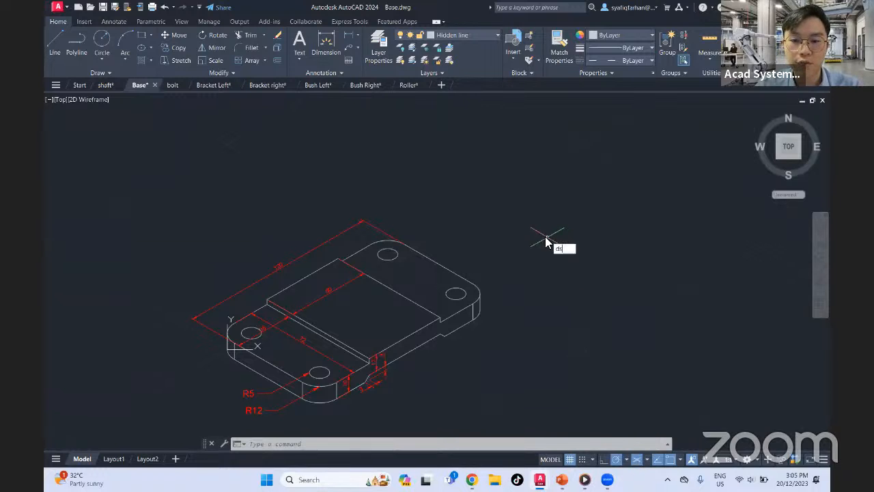
{"action": "type", "text": "ds"}
{"action": "key", "text": "Return"}
{"action": "left_click", "coordinate": [356, 281]}
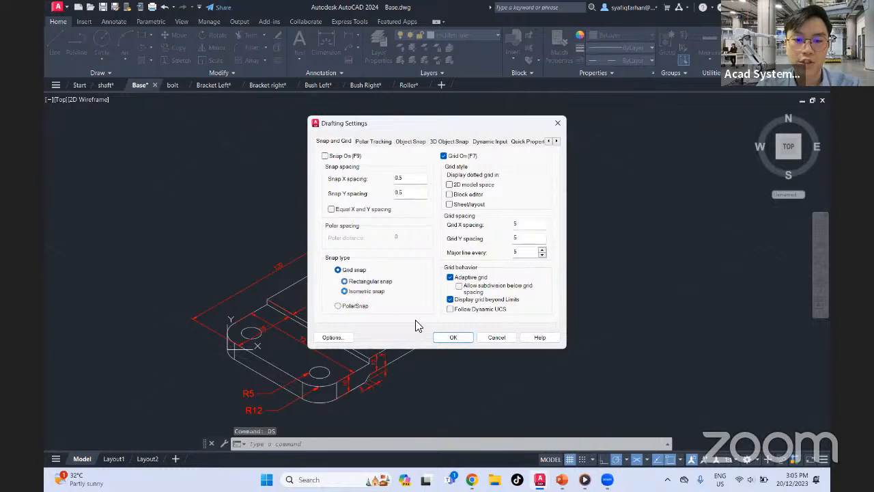
{"action": "left_click", "coordinate": [451, 336]}
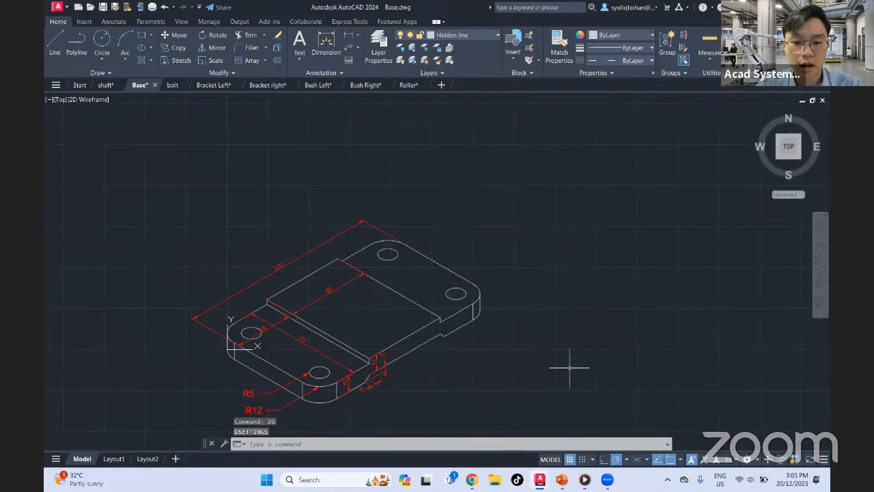
Toggle isometric drafting on, off and on again using the isoplane Top orientation
{"action": "left_click", "coordinate": [592, 459]}
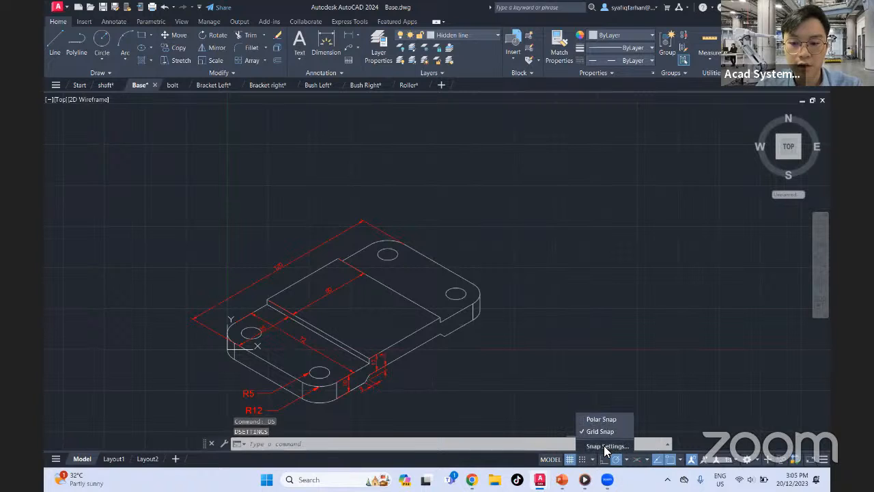
{"action": "left_click", "coordinate": [593, 299]}
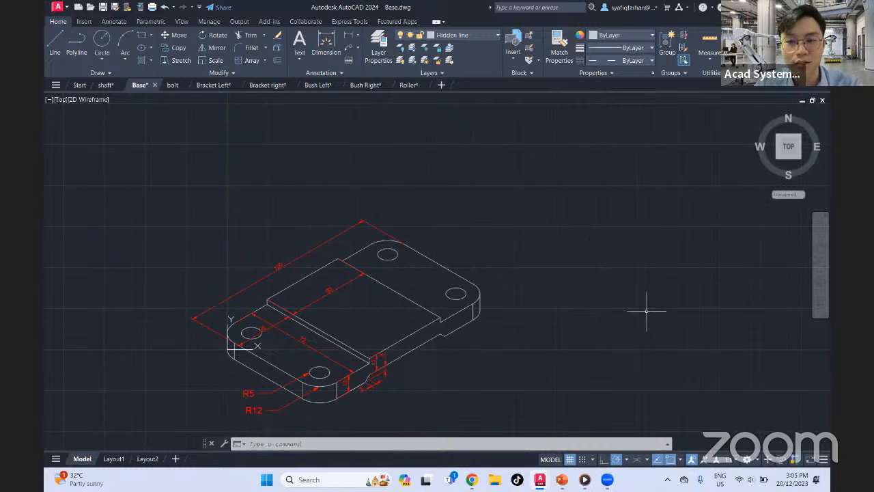
{"action": "left_click", "coordinate": [638, 461]}
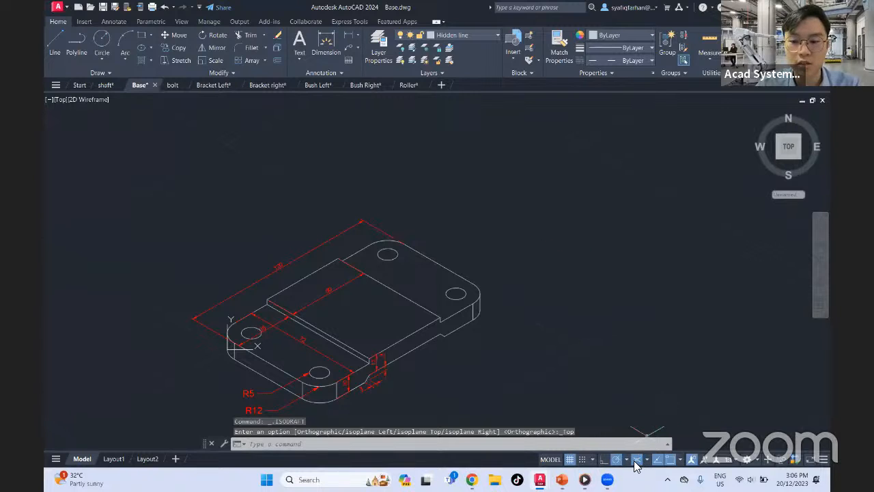
{"action": "left_click", "coordinate": [636, 461]}
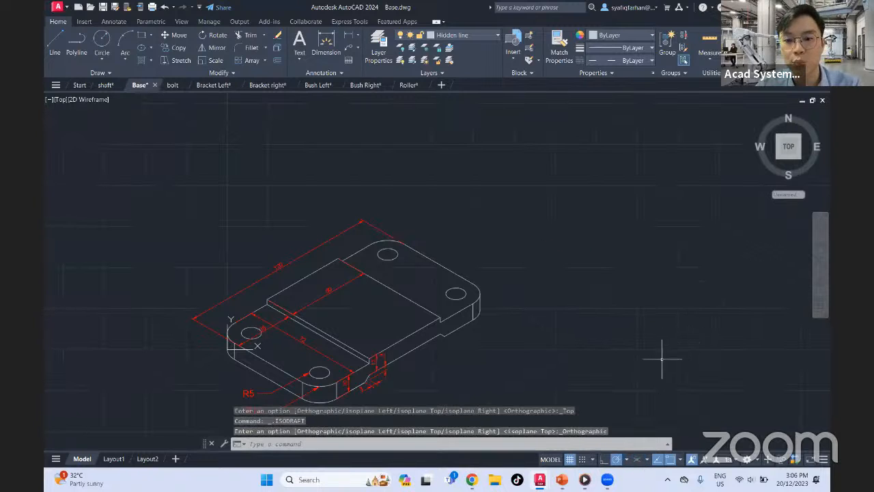
{"action": "left_click", "coordinate": [636, 461]}
Look at the isoplane choices Left, Top and Right, and examine the faces of the isometric base plate
{"action": "scroll", "coordinate": [563, 287], "scroll_direction": "down", "scroll_amount": 3}
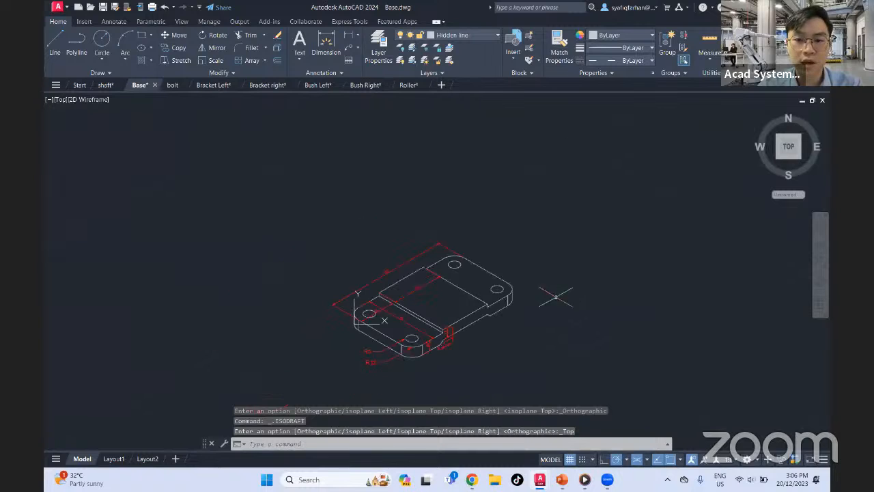
{"action": "scroll", "coordinate": [557, 307], "scroll_direction": "up", "scroll_amount": 3}
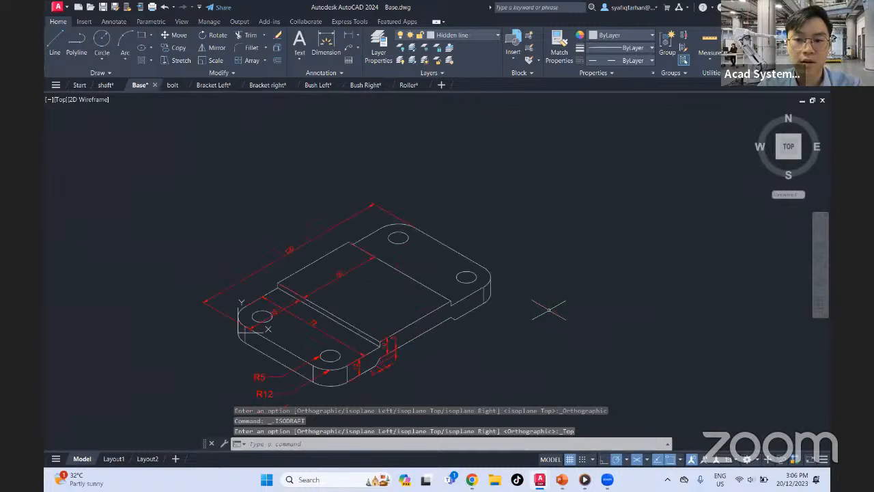
{"action": "left_click", "coordinate": [646, 459]}
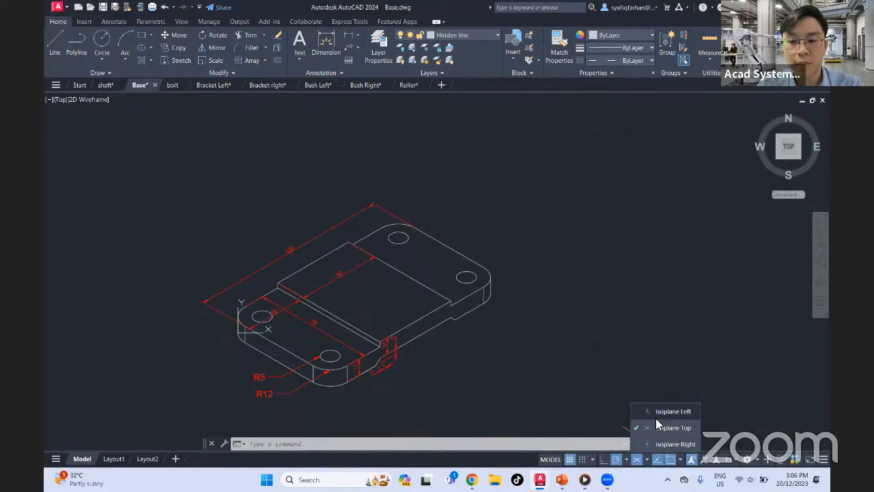
{"action": "left_click", "coordinate": [617, 364]}
{"action": "middle_click_drag", "start_coordinate": [361, 314], "coordinate": [461, 271]}
{"action": "scroll", "coordinate": [461, 271], "scroll_direction": "down", "scroll_amount": 4}
{"action": "scroll", "coordinate": [464, 270], "scroll_direction": "up", "scroll_amount": 6}
{"action": "middle_click_drag", "start_coordinate": [546, 267], "coordinate": [517, 280]}
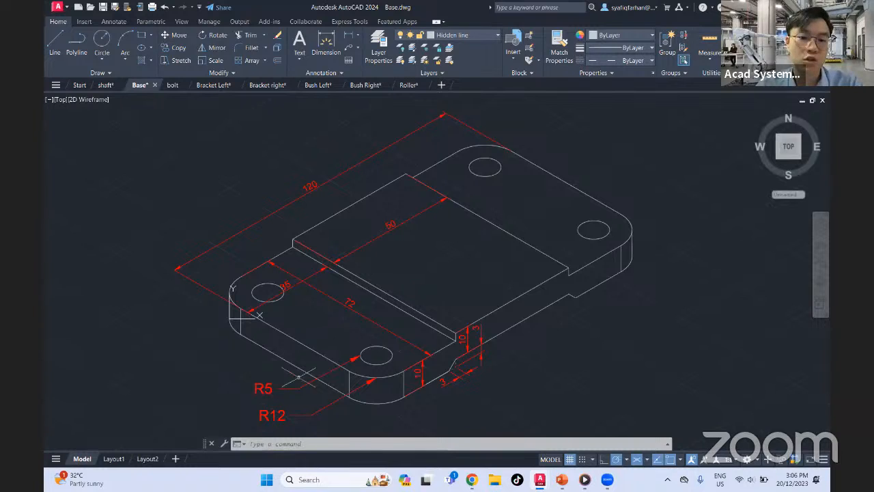
{"action": "mouse_move", "coordinate": [290, 341]}
{"action": "left_mouse_down"}
{"action": "mouse_move", "coordinate": [261, 365]}
{"action": "mouse_move", "coordinate": [281, 341]}
{"action": "mouse_move", "coordinate": [294, 347]}
{"action": "left_mouse_up"}
{"action": "left_click", "coordinate": [295, 299]}
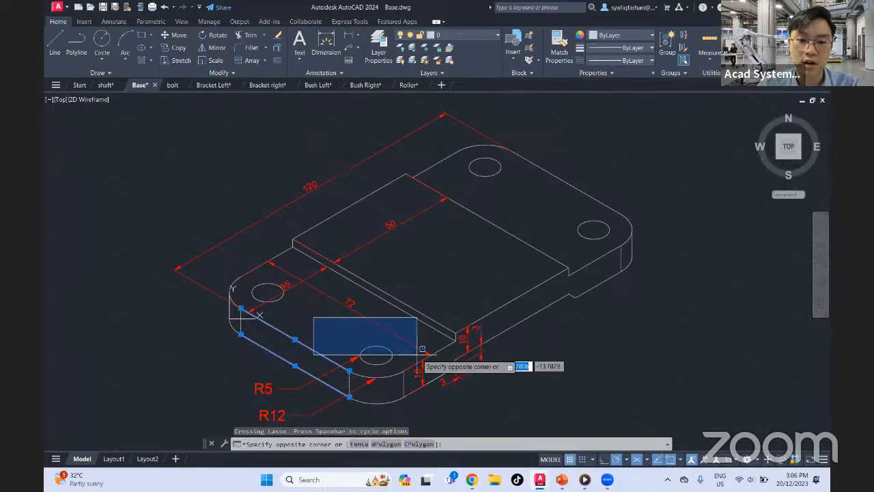
{"action": "key", "text": "Escape"}
{"action": "key", "text": "Escape"}
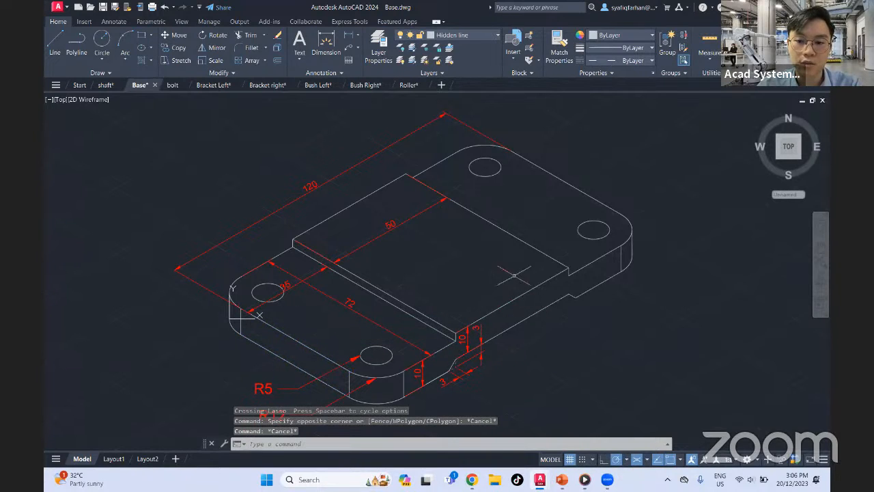
{"action": "left_click", "coordinate": [537, 190]}
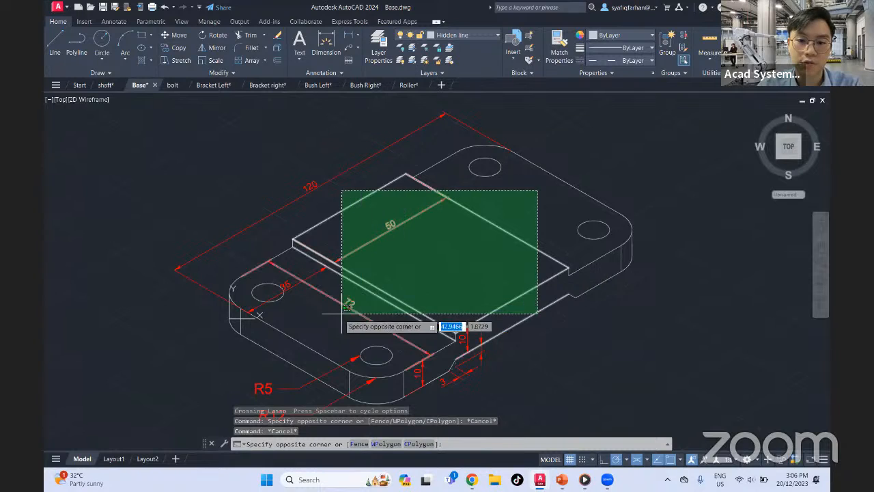
{"action": "key", "text": "Escape"}
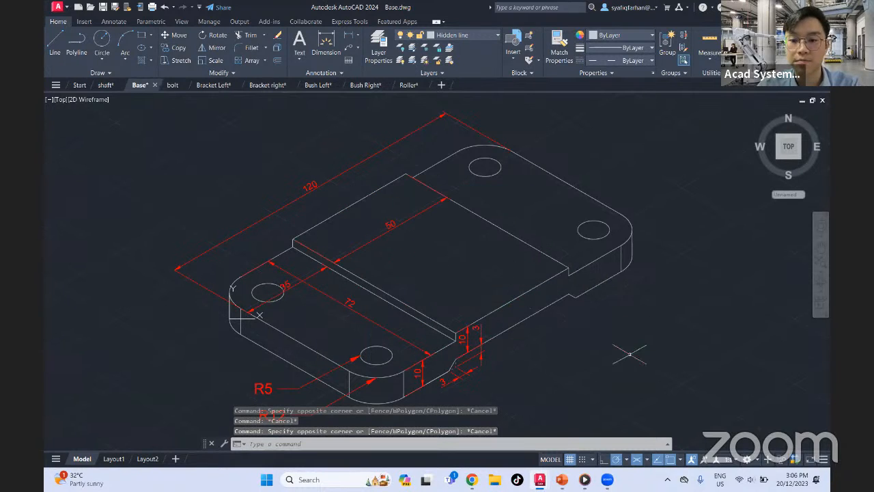
{"action": "middle_click_drag", "start_coordinate": [671, 345], "coordinate": [595, 324]}
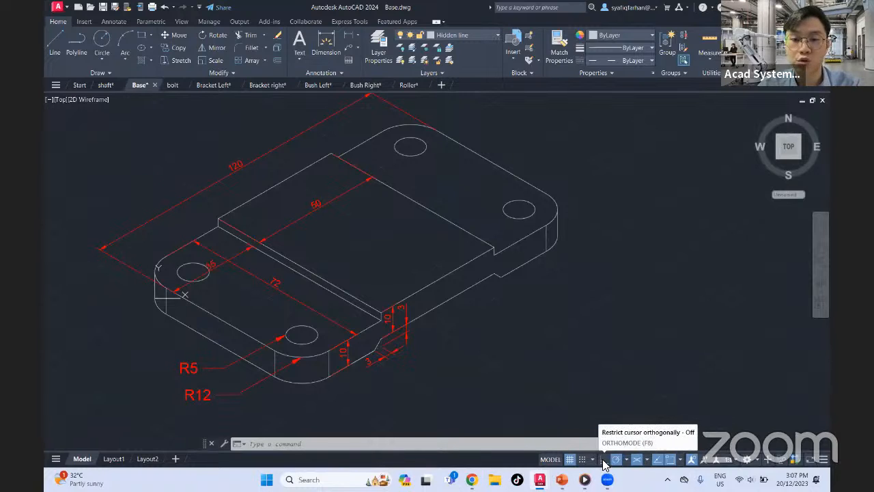
{"action": "left_click", "coordinate": [49, 41]}
{"action": "middle_click_drag", "start_coordinate": [630, 231], "coordinate": [469, 243]}
{"action": "left_click", "coordinate": [591, 264]}
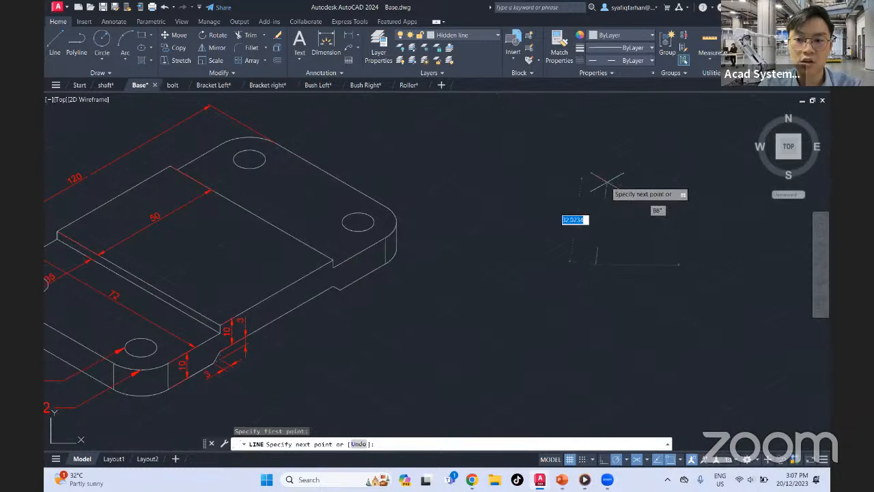
{"action": "key", "text": "Escape"}
Turn off polar tracking and make layer 0 the current layer
{"action": "left_click", "coordinate": [615, 460]}
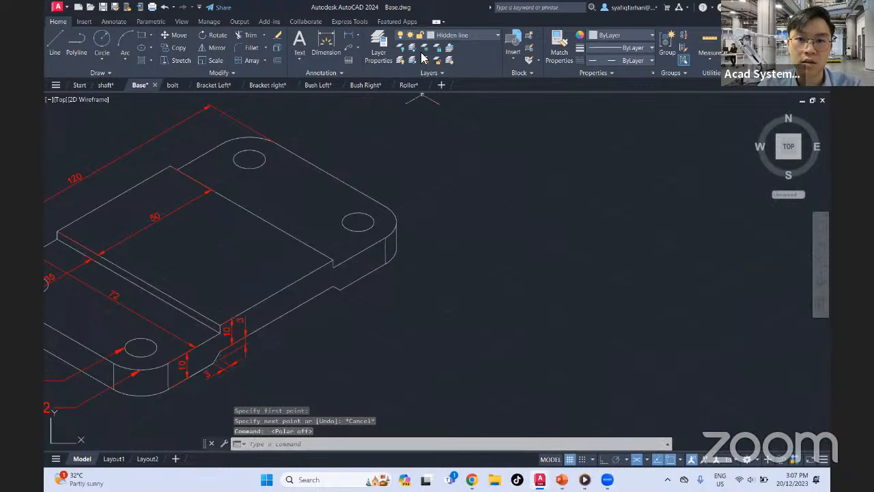
{"action": "left_click", "coordinate": [497, 35]}
{"action": "left_click", "coordinate": [474, 48]}
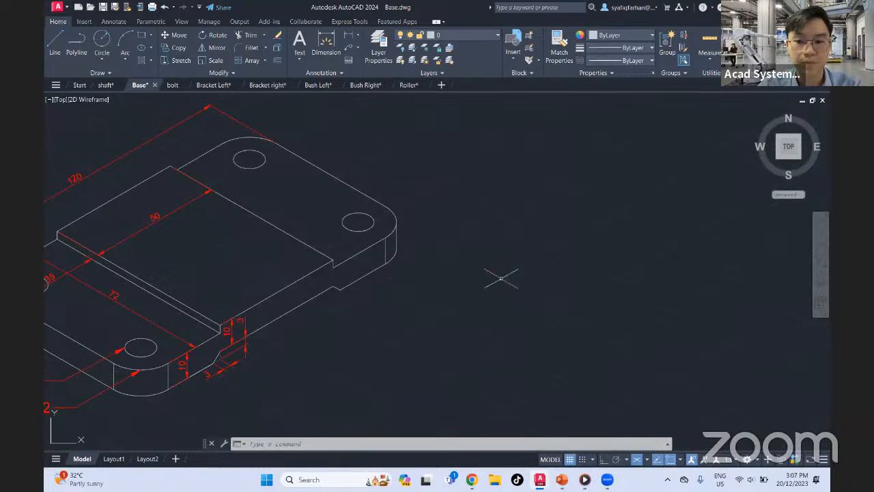
Turn on Ortho mode and try out a line along the isometric axes in the empty area beside the base plate
{"action": "mouse_move", "coordinate": [606, 478]}
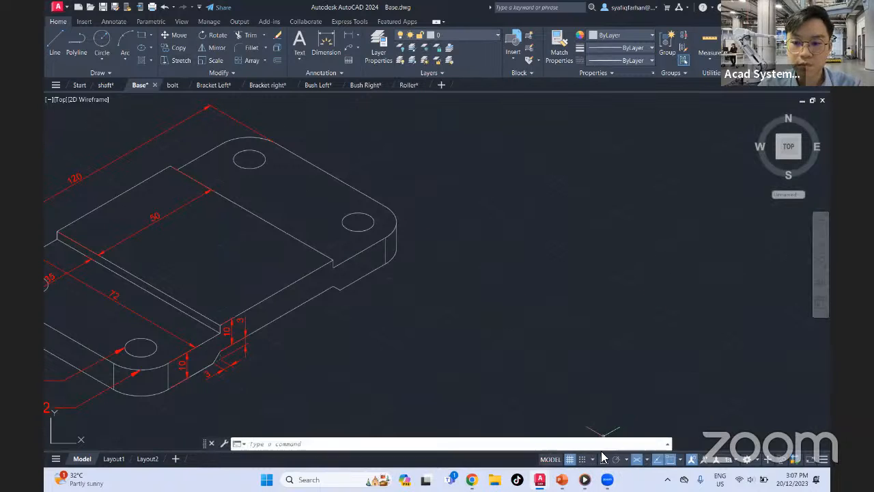
{"action": "left_click", "coordinate": [607, 458]}
{"action": "left_click", "coordinate": [54, 42]}
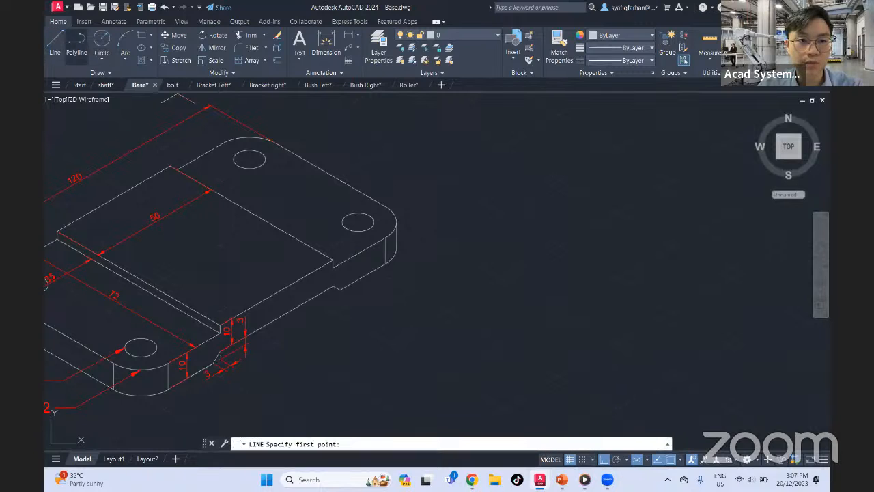
{"action": "left_click", "coordinate": [615, 276]}
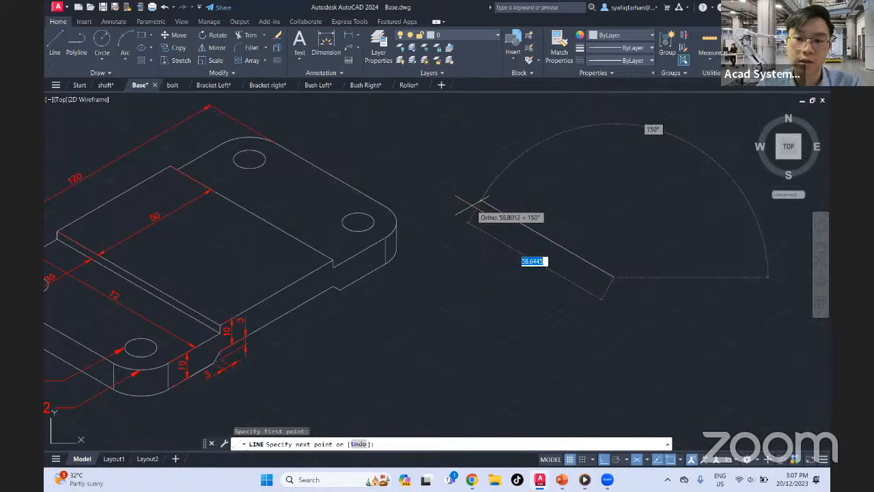
{"action": "mouse_move", "coordinate": [704, 198]}
{"action": "middle_mouse_down"}
{"action": "mouse_move", "coordinate": [594, 239]}
{"action": "mouse_move", "coordinate": [587, 266]}
{"action": "mouse_move", "coordinate": [661, 225]}
{"action": "middle_mouse_up"}
{"action": "middle_click_drag", "start_coordinate": [546, 262], "coordinate": [640, 238]}
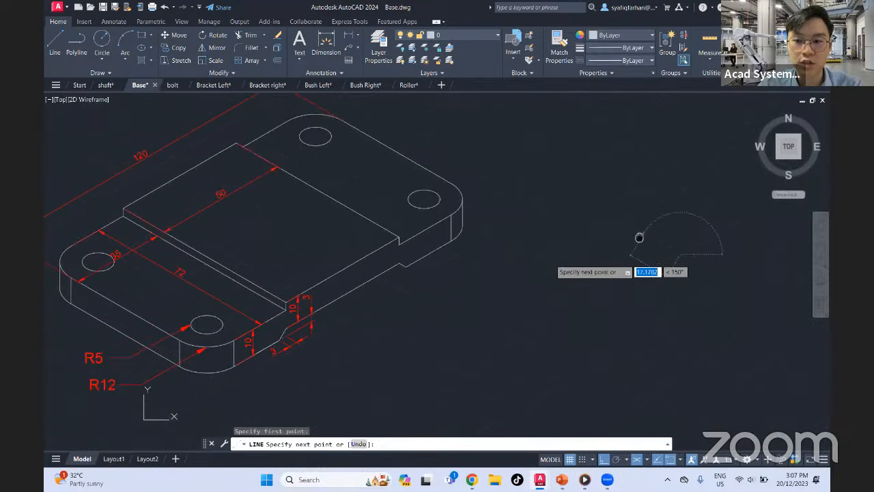
{"action": "key", "text": "Escape"}
{"action": "middle_click_drag", "start_coordinate": [549, 272], "coordinate": [626, 298]}
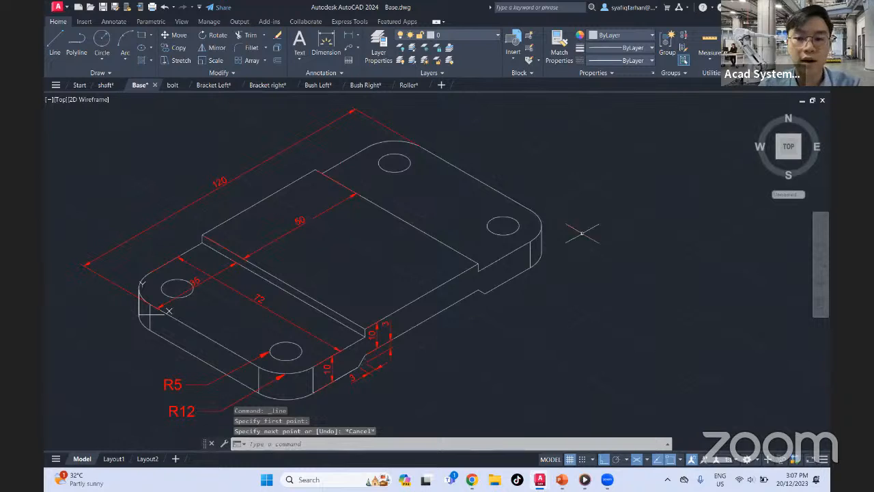
Turn off Ortho mode and draw a line about 37 units long at an angle of 30° beside the base plate
{"action": "left_click", "coordinate": [605, 459]}
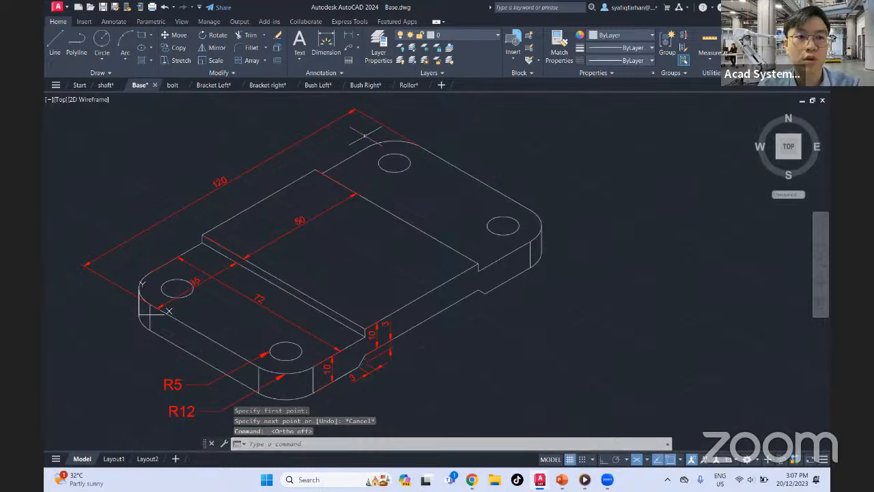
{"action": "left_click", "coordinate": [55, 42]}
{"action": "middle_click_drag", "start_coordinate": [632, 226], "coordinate": [540, 267]}
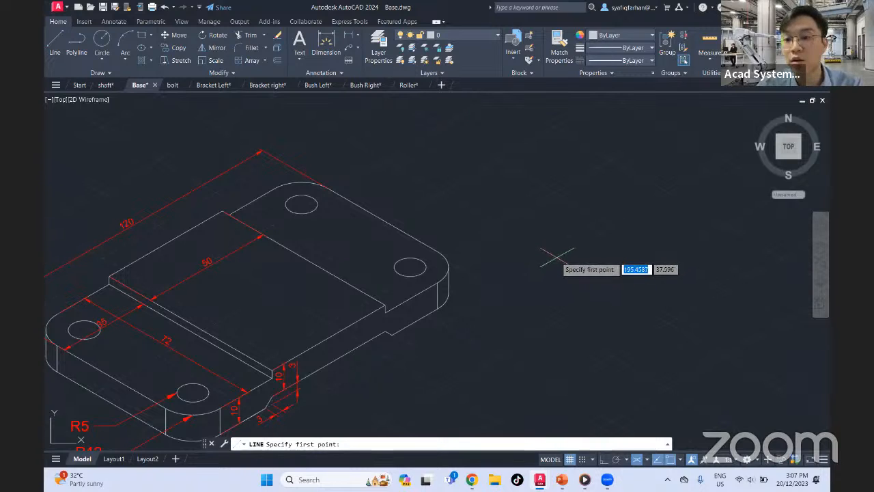
{"action": "left_click", "coordinate": [556, 256]}
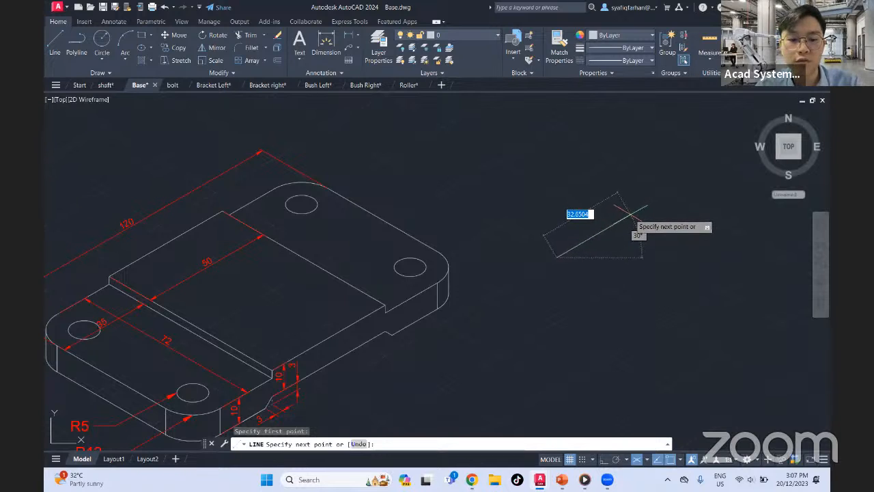
{"action": "key", "text": "Tab"}
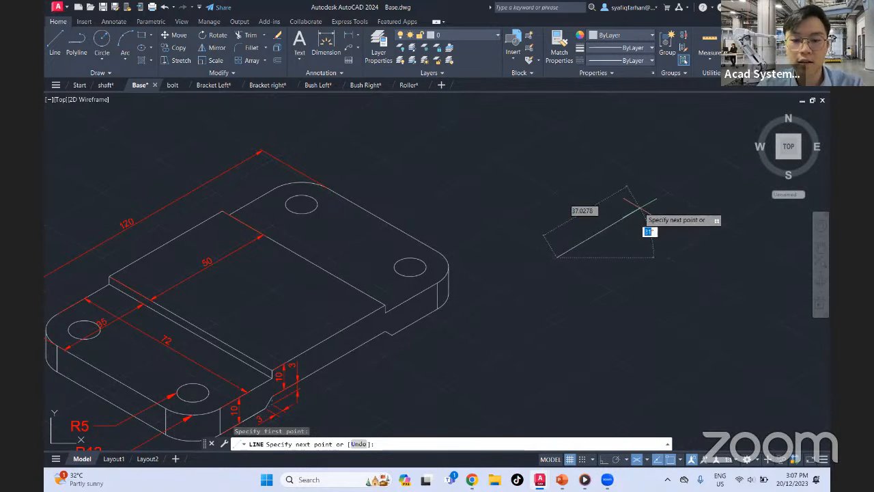
{"action": "type", "text": "30"}
{"action": "key", "text": "Return"}
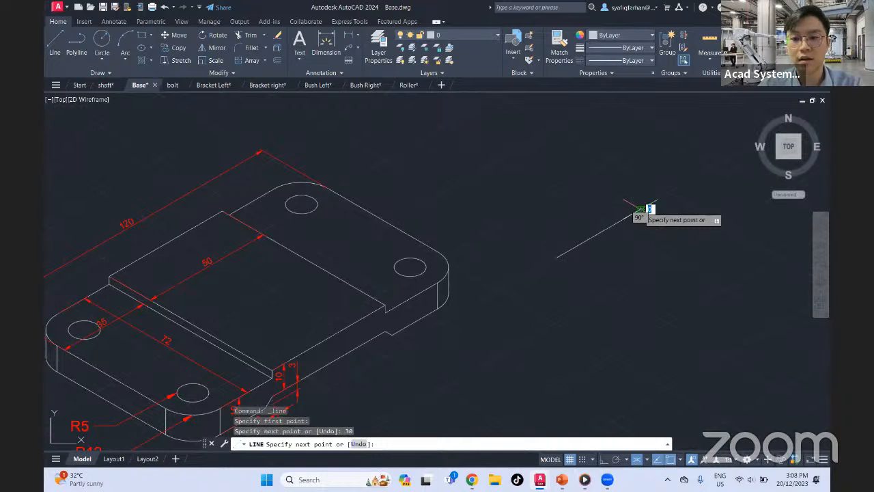
{"action": "key", "text": "Escape"}
Delete the 30° trial line beside the base plate
{"action": "left_click", "coordinate": [662, 189]}
{"action": "left_click", "coordinate": [613, 259]}
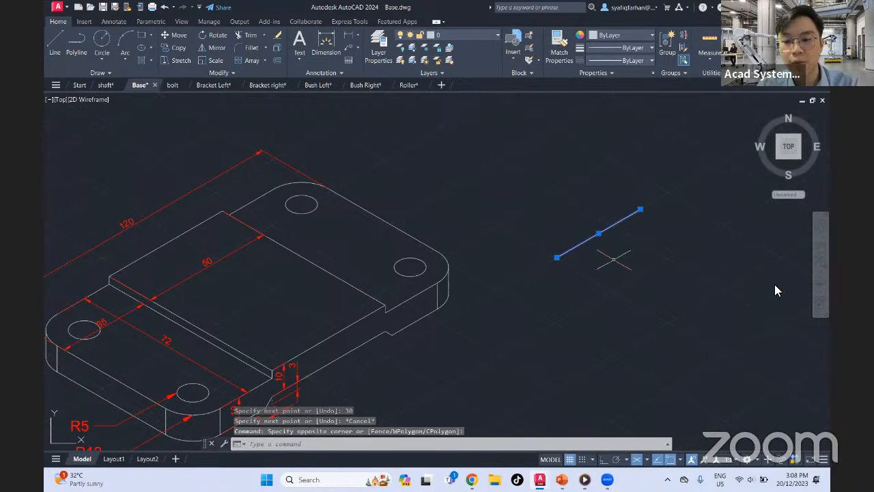
{"action": "key", "text": "Delete"}
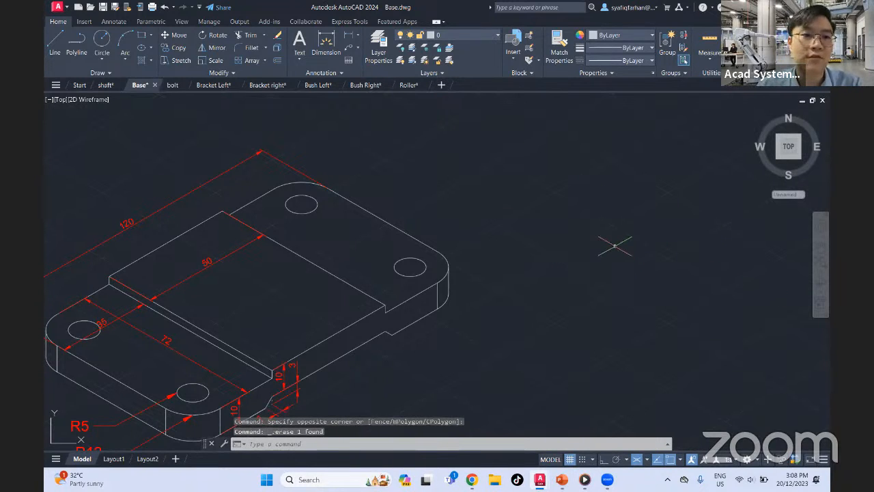
{"action": "mouse_move", "coordinate": [340, 196]}
{"action": "middle_mouse_down"}
{"action": "mouse_move", "coordinate": [484, 191]}
{"action": "mouse_move", "coordinate": [558, 151]}
{"action": "middle_mouse_up"}
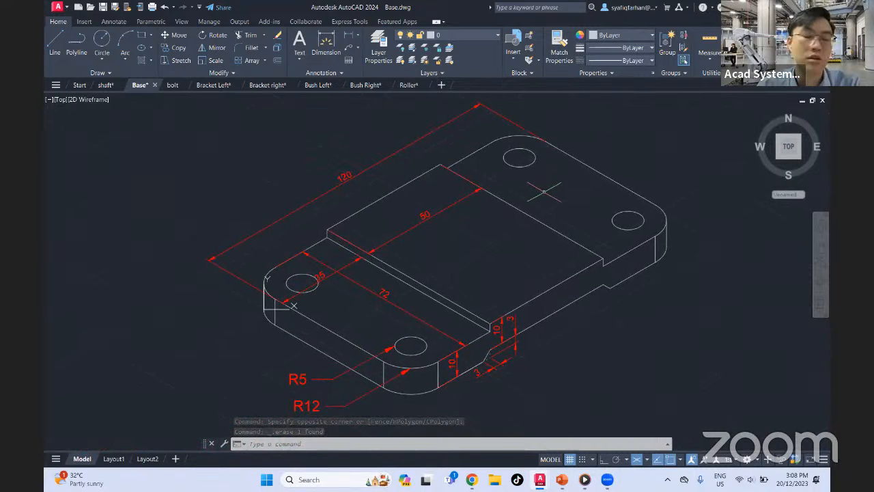
{"action": "middle_click_drag", "start_coordinate": [535, 184], "coordinate": [520, 178]}
{"action": "middle_click_drag", "start_coordinate": [463, 194], "coordinate": [483, 174]}
{"action": "mouse_move", "coordinate": [575, 187]}
{"action": "middle_mouse_down"}
{"action": "mouse_move", "coordinate": [490, 223]}
{"action": "mouse_move", "coordinate": [444, 217]}
{"action": "middle_mouse_up"}
{"action": "scroll", "coordinate": [491, 223], "scroll_direction": "down", "scroll_amount": 2}
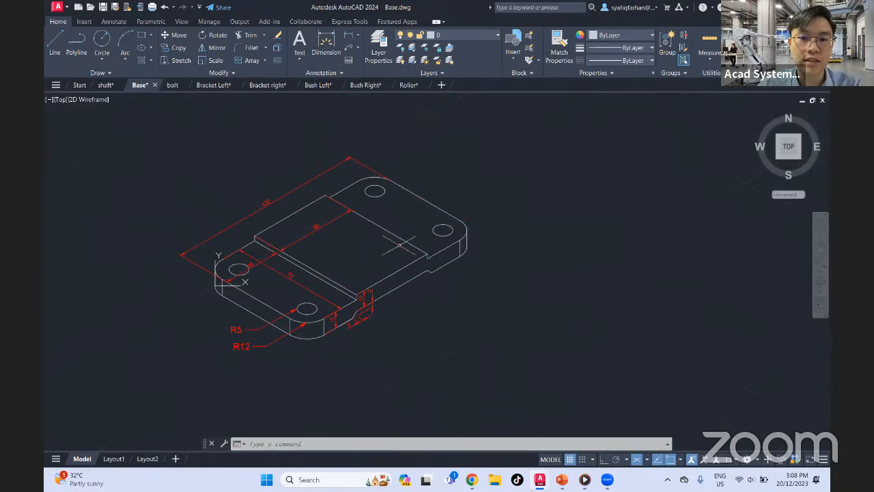
{"action": "middle_click_drag", "start_coordinate": [540, 267], "coordinate": [508, 267]}
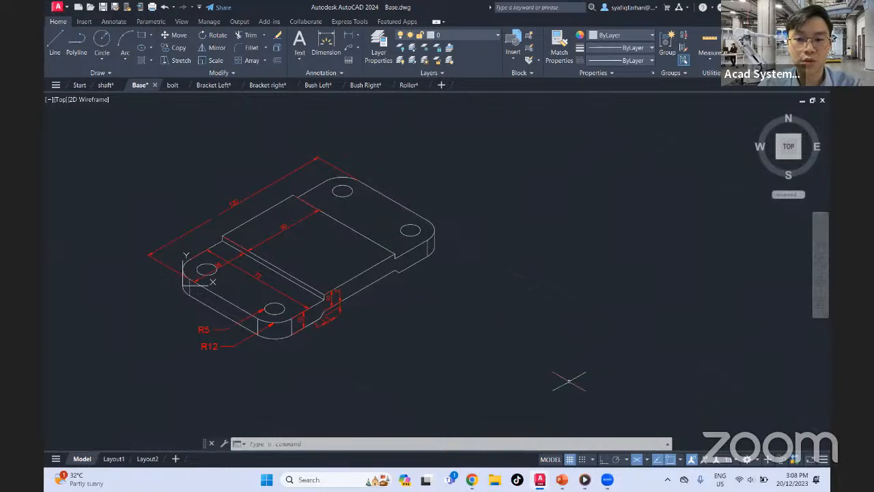
Turn on Ortho mode to restrict drawing to the isometric axes
{"action": "left_click", "coordinate": [603, 462]}
{"action": "middle_click_drag", "start_coordinate": [274, 299], "coordinate": [354, 301]}
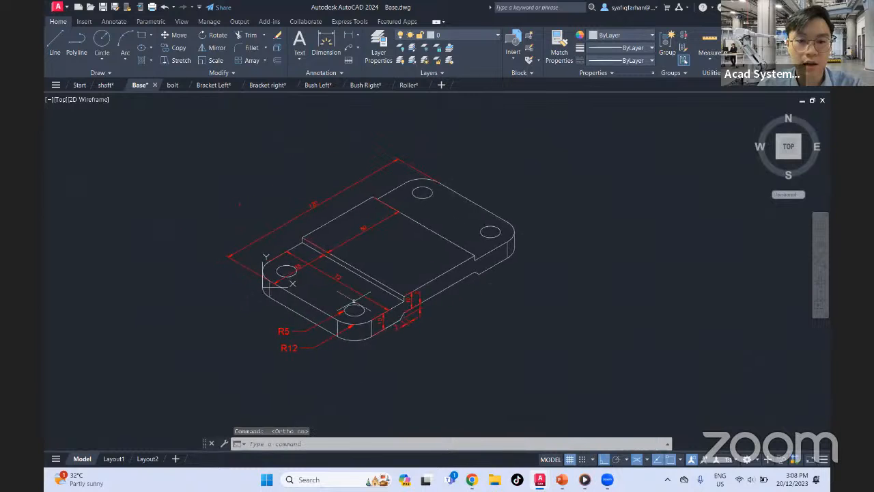
{"action": "scroll", "coordinate": [300, 299], "scroll_direction": "down", "scroll_amount": 3}
{"action": "scroll", "coordinate": [301, 299], "scroll_direction": "up", "scroll_amount": 7}
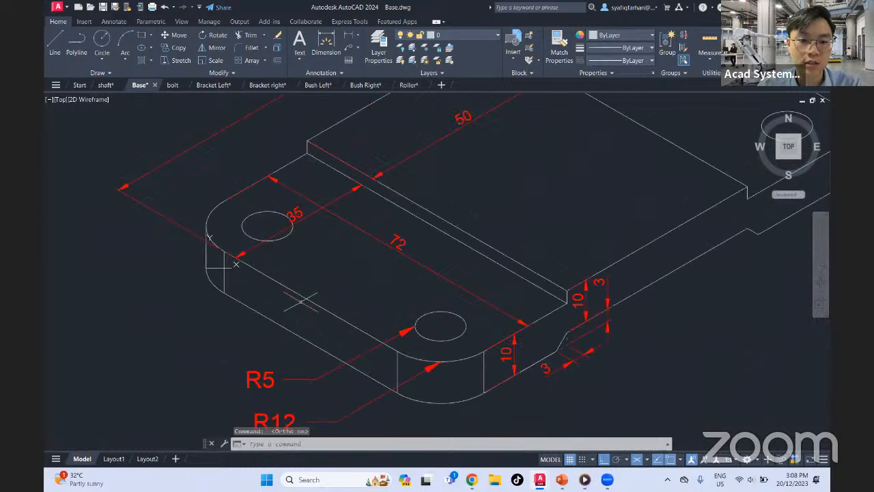
{"action": "scroll", "coordinate": [346, 266], "scroll_direction": "down", "scroll_amount": 3}
{"action": "middle_click_drag", "start_coordinate": [376, 262], "coordinate": [258, 326]}
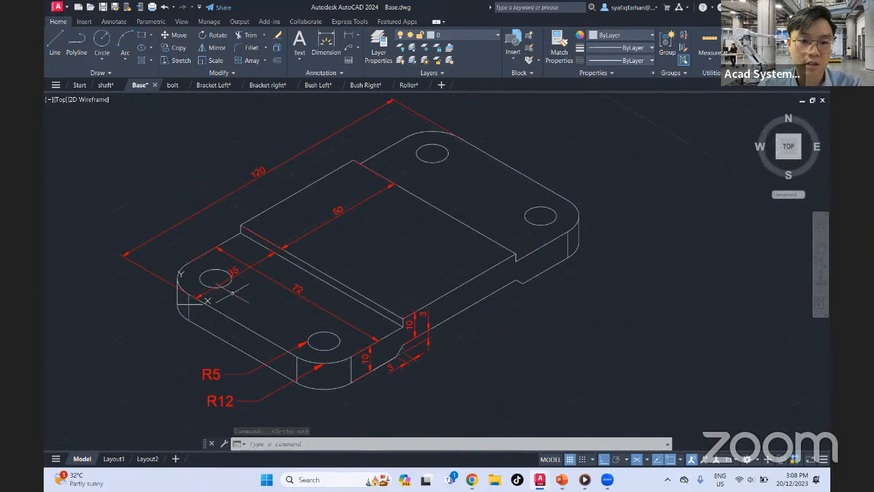
Draw a 120-unit line up along the 30° isometric axis in the empty area beyond the base plate
{"action": "left_click", "coordinate": [54, 42]}
{"action": "mouse_move", "coordinate": [558, 279]}
{"action": "middle_mouse_down"}
{"action": "mouse_move", "coordinate": [538, 239]}
{"action": "mouse_move", "coordinate": [539, 218]}
{"action": "middle_mouse_up"}
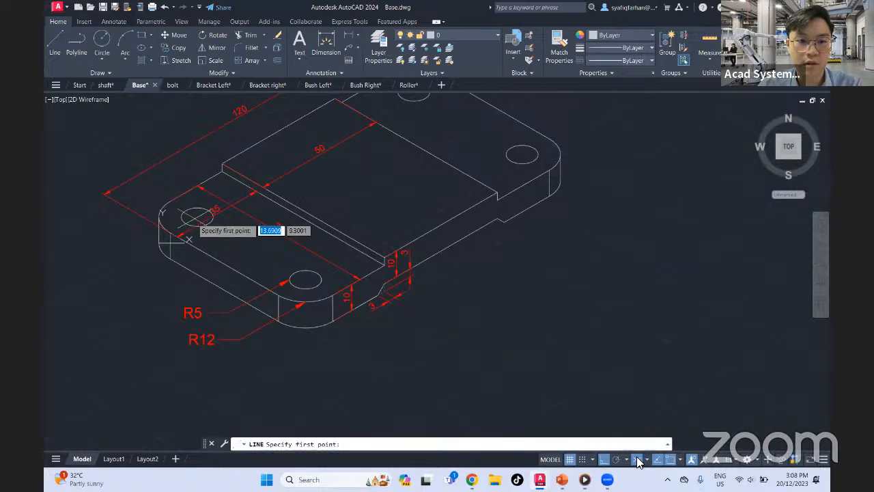
{"action": "scroll", "coordinate": [452, 305], "scroll_direction": "down", "scroll_amount": 4}
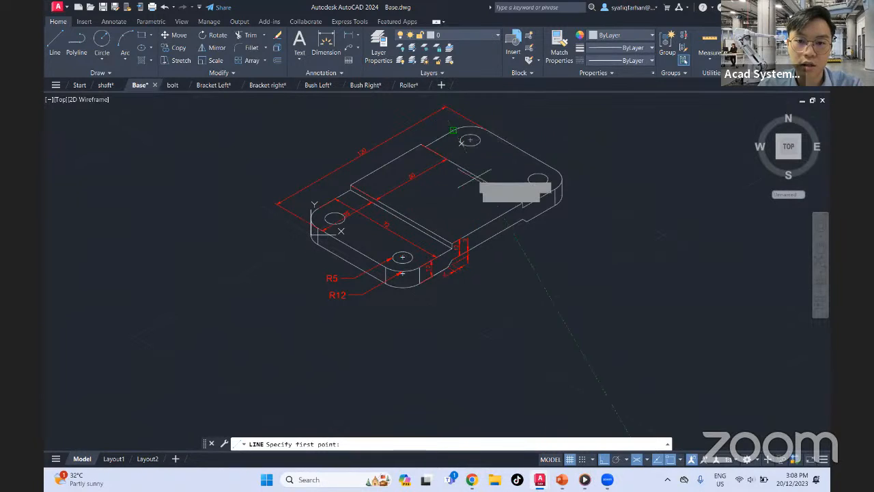
{"action": "middle_click_drag", "start_coordinate": [355, 237], "coordinate": [319, 219]}
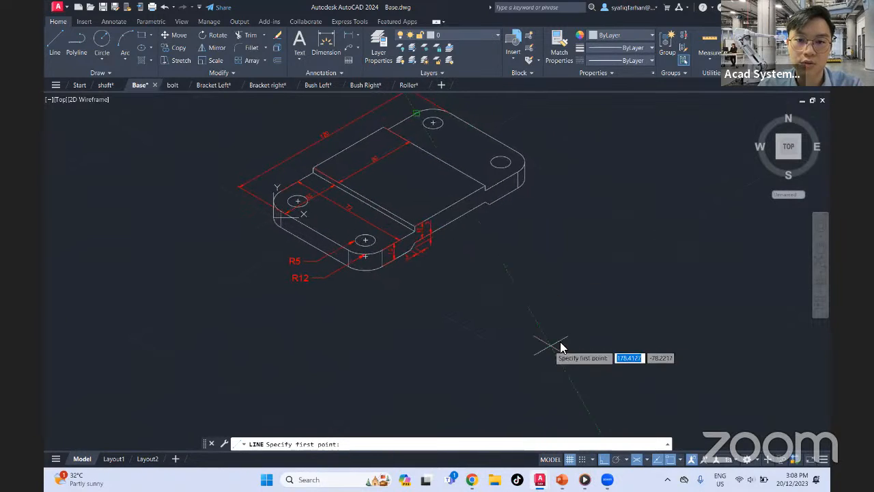
{"action": "left_click", "coordinate": [509, 347]}
{"action": "type", "text": "120"}
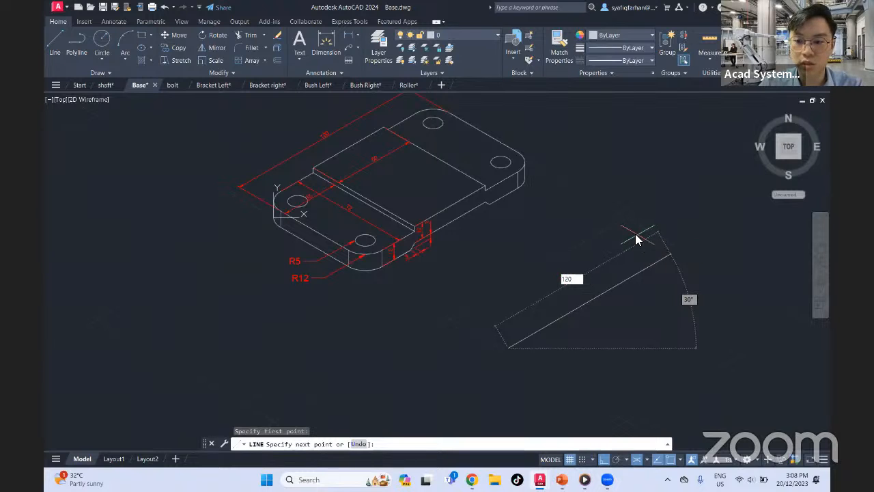
{"action": "key", "text": "Return"}
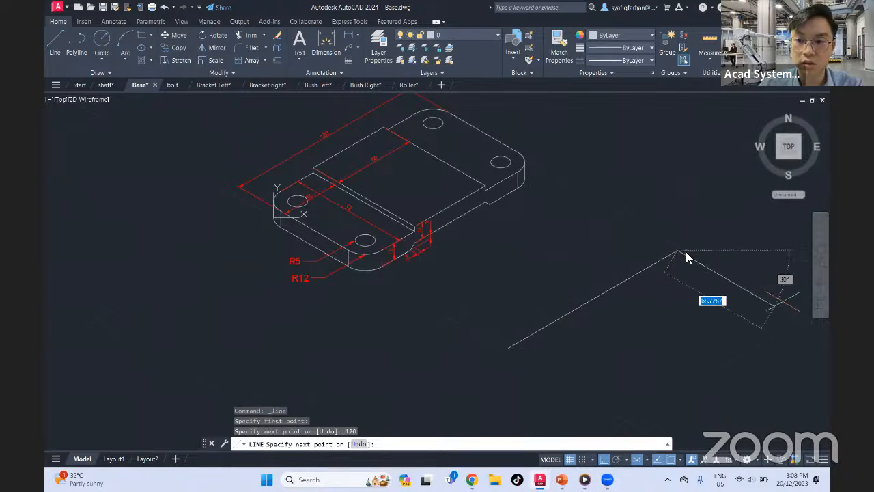
Complete the isometric rectangle with a 72-unit edge, a parallel 120-unit edge and a closing edge back to the start point
{"action": "type", "text": "72"}
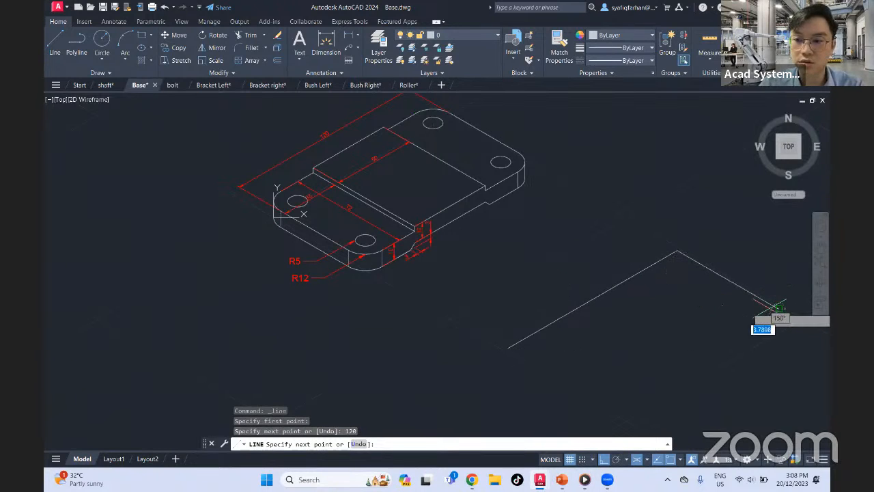
{"action": "key", "text": "Return"}
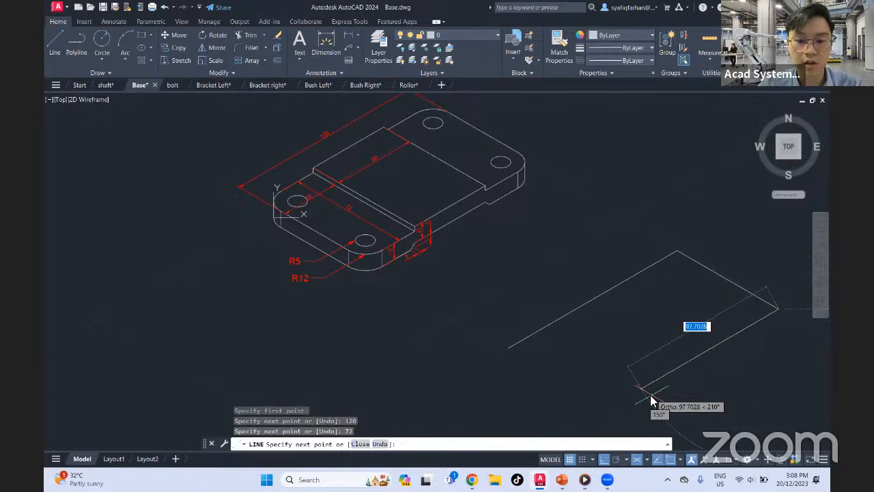
{"action": "type", "text": "120"}
{"action": "key", "text": "Return"}
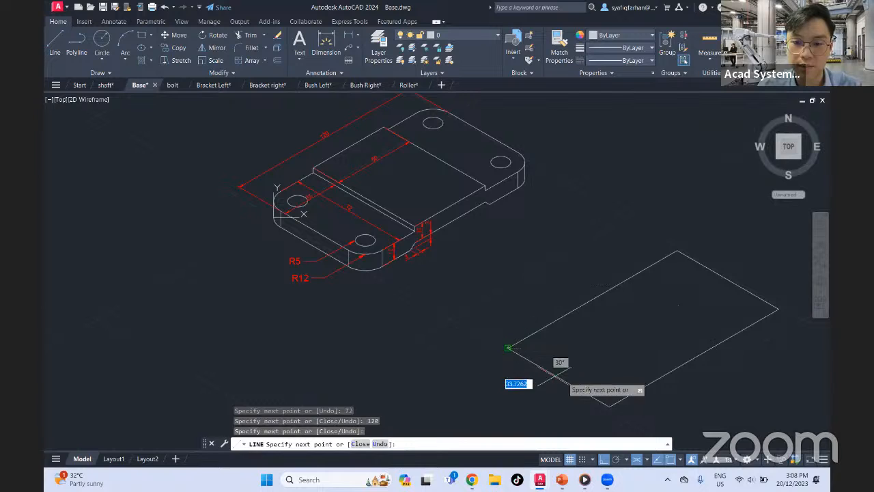
{"action": "left_click", "coordinate": [507, 348]}
{"action": "key", "text": "Escape"}
On Isoplane Left, draw the plate's 72-unit end face: 10 down from the top corner, 72 along, and back up to the top face
{"action": "mouse_move", "coordinate": [622, 321]}
{"action": "middle_mouse_down"}
{"action": "mouse_move", "coordinate": [569, 318]}
{"action": "mouse_move", "coordinate": [587, 302]}
{"action": "mouse_move", "coordinate": [583, 289]}
{"action": "middle_mouse_up"}
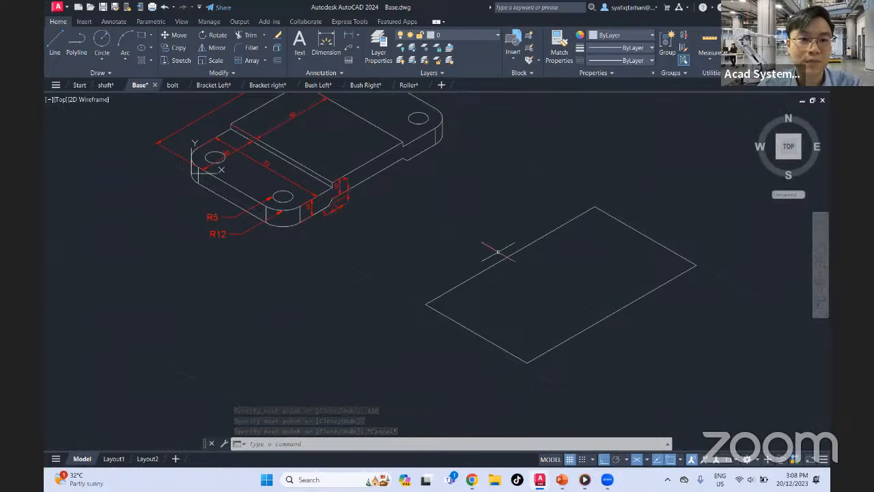
{"action": "middle_click_drag", "start_coordinate": [498, 248], "coordinate": [476, 279]}
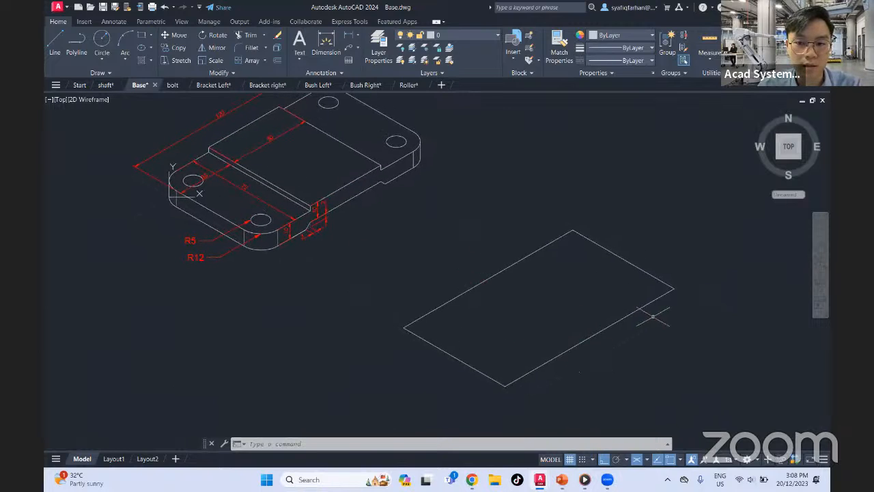
{"action": "left_click", "coordinate": [54, 43]}
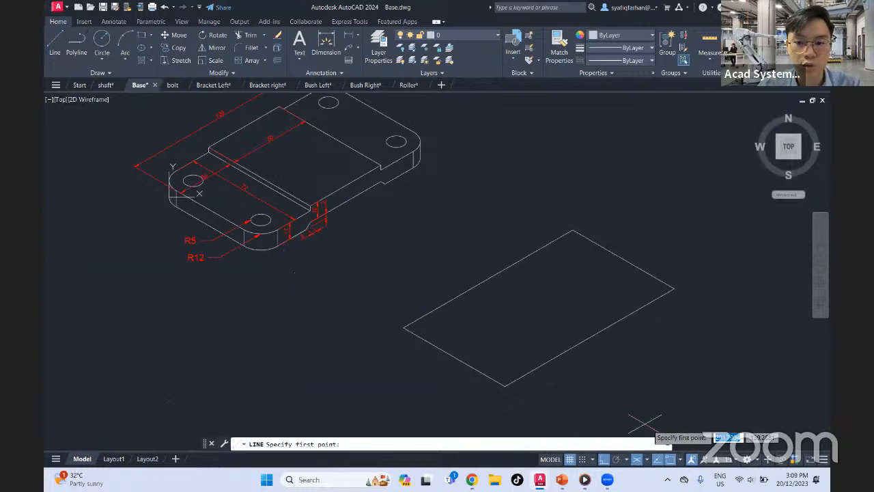
{"action": "left_click", "coordinate": [649, 461]}
{"action": "left_click", "coordinate": [671, 413]}
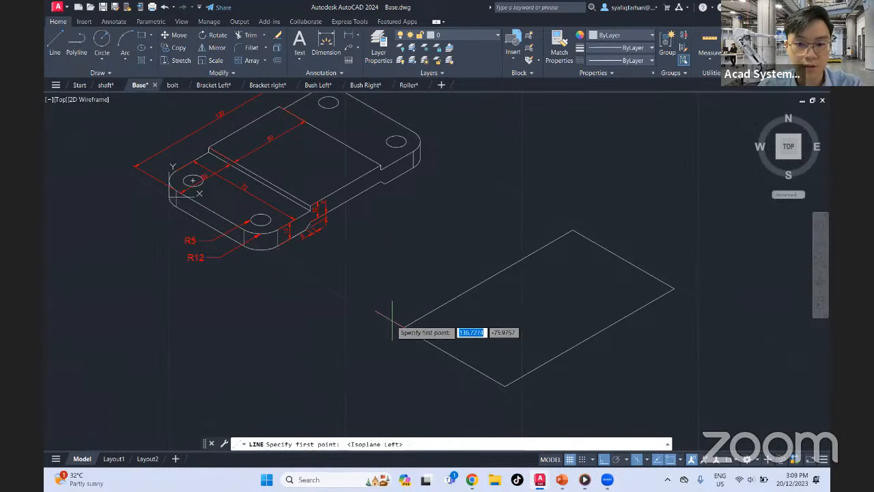
{"action": "left_click", "coordinate": [403, 327]}
{"action": "type", "text": "10"}
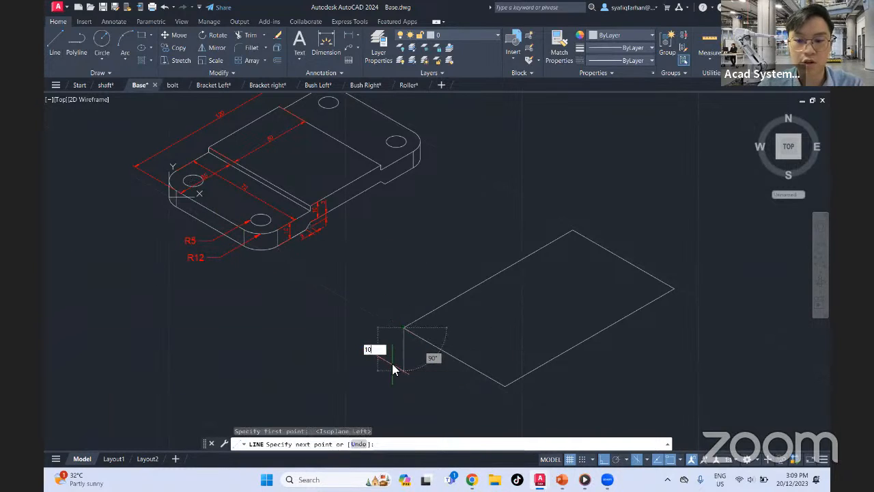
{"action": "key", "text": "Return"}
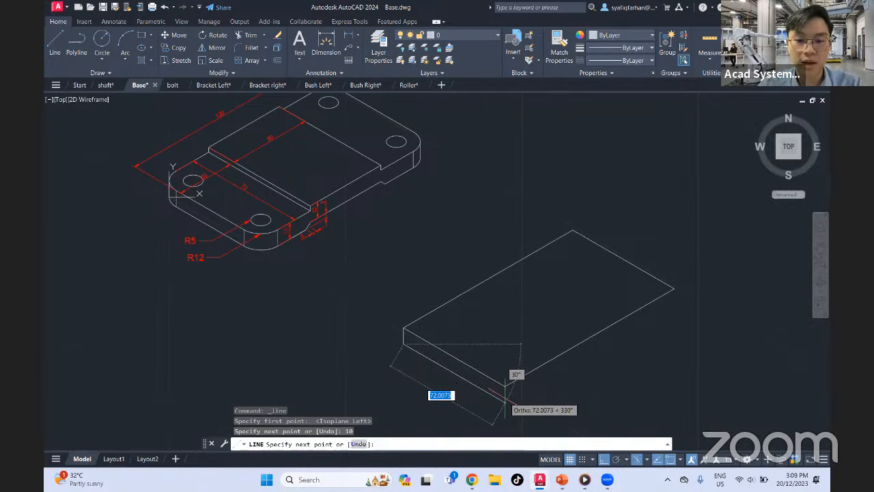
{"action": "type", "text": "72"}
{"action": "key", "text": "Return"}
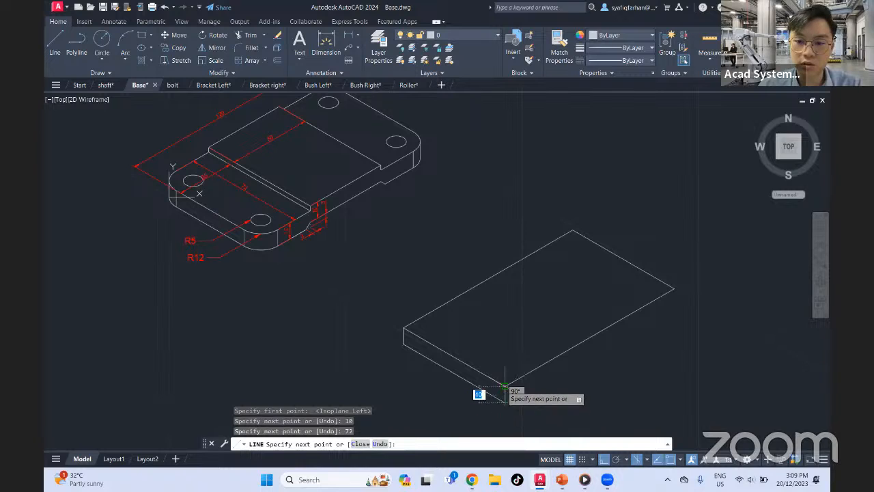
{"action": "key", "text": "Escape"}
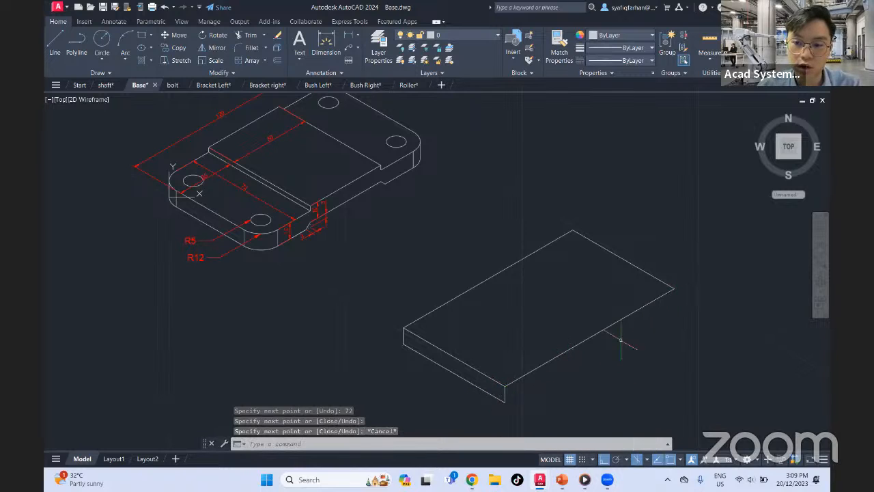
On Isoplane Right, draw the long front face's 120-unit bottom edge from the near lower corner and close it up to the top face
{"action": "left_click", "coordinate": [646, 459]}
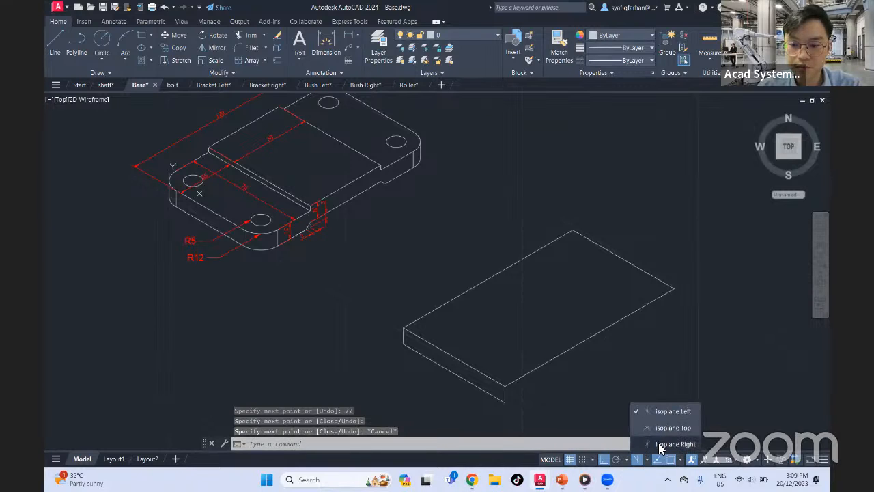
{"action": "left_click", "coordinate": [673, 443]}
{"action": "left_click", "coordinate": [55, 42]}
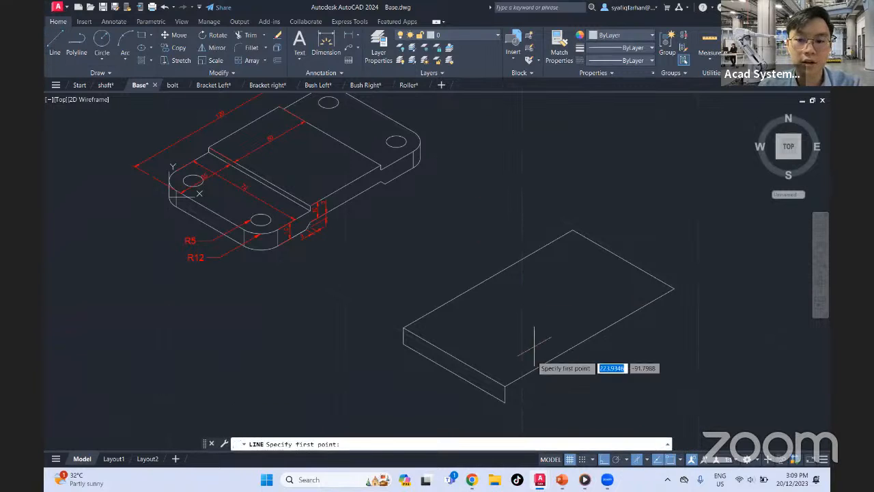
{"action": "left_click", "coordinate": [507, 402]}
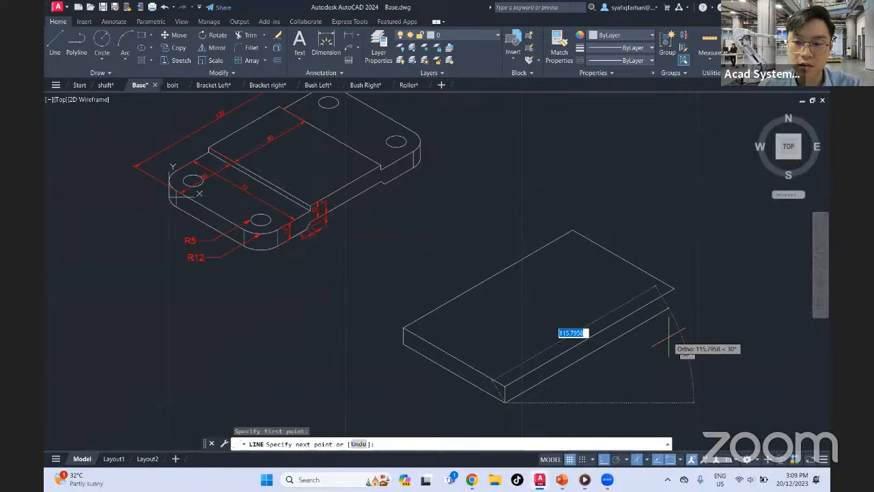
{"action": "type", "text": "120"}
{"action": "key", "text": "Return"}
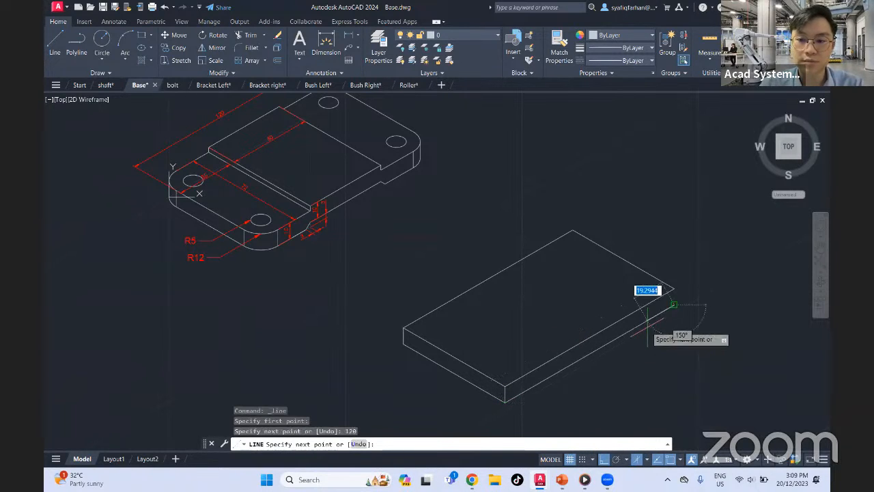
{"action": "left_click", "coordinate": [673, 294]}
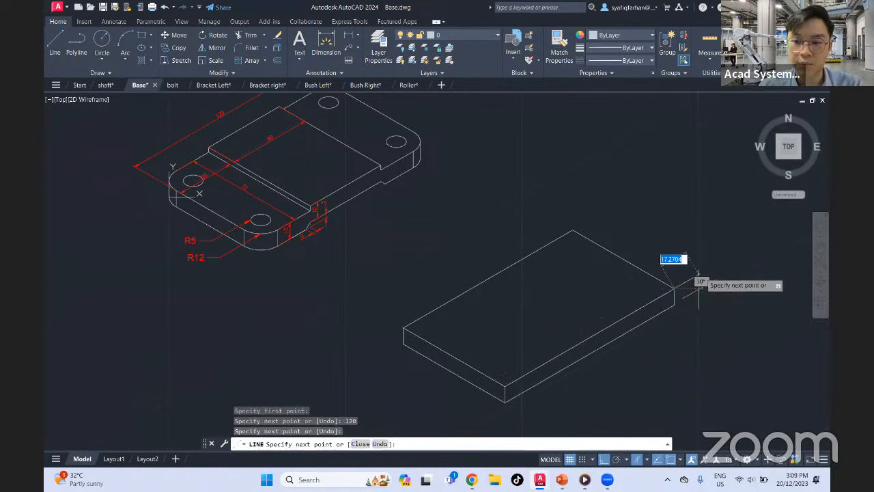
{"action": "key", "text": "Escape"}
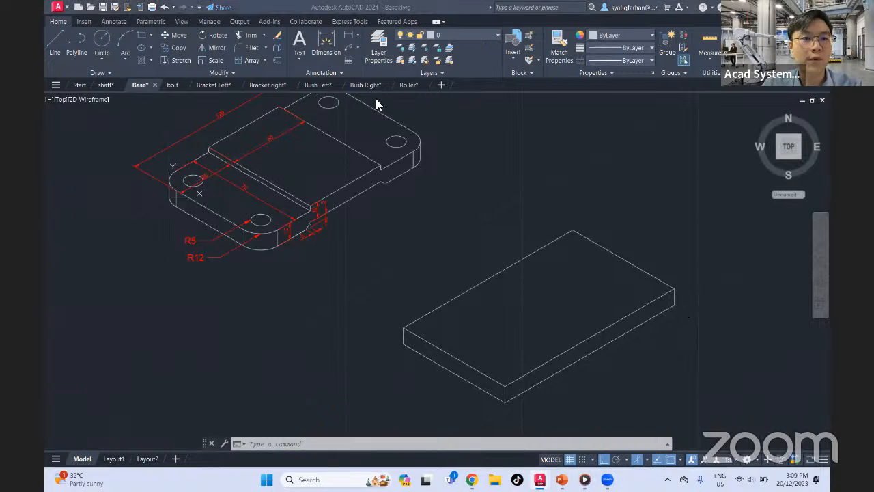
Draw a trial rectangle in the empty area above the new plate with the Rectangle command and delete it
{"action": "left_click", "coordinate": [141, 38]}
{"action": "middle_click_drag", "start_coordinate": [488, 192], "coordinate": [437, 225]}
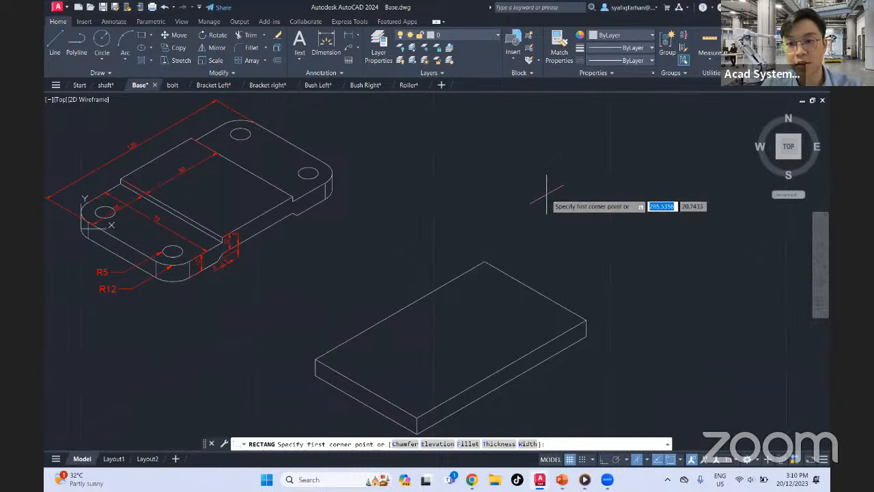
{"action": "left_click", "coordinate": [500, 149]}
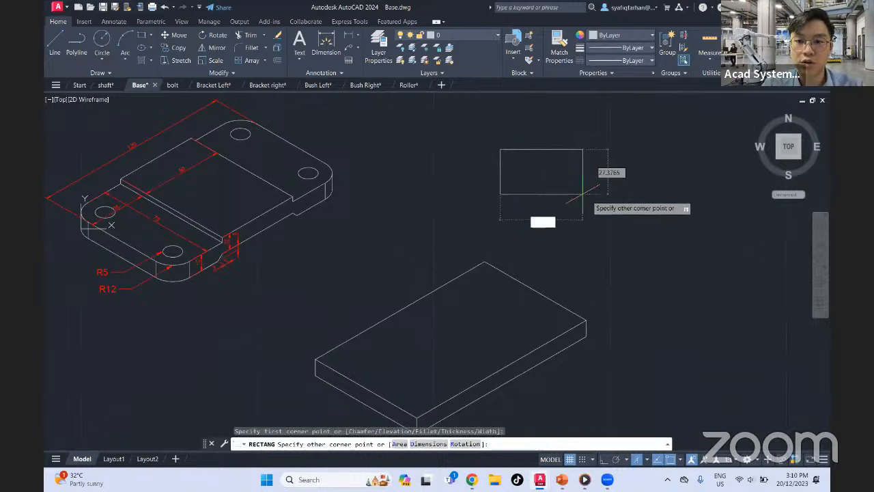
{"action": "left_click", "coordinate": [649, 235]}
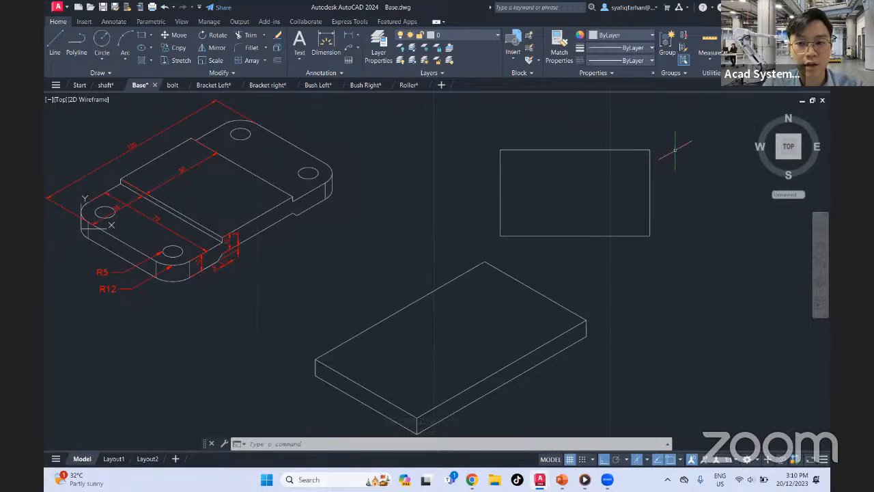
{"action": "left_click", "coordinate": [678, 130]}
{"action": "left_click", "coordinate": [606, 253]}
{"action": "key", "text": "Delete"}
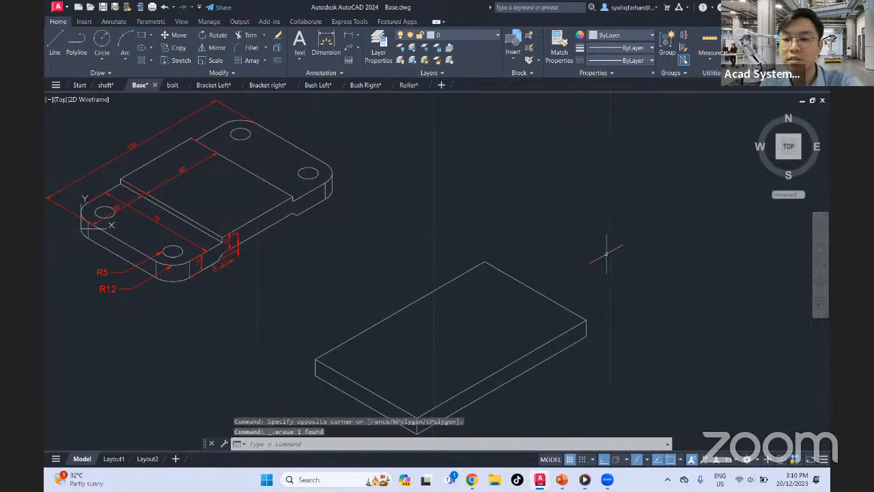
Draw the rear long bottom edge 120 units from the end face's outer lower corner and join it up to the top face's back corner
{"action": "middle_click_drag", "start_coordinate": [557, 282], "coordinate": [598, 217]}
{"action": "middle_click_drag", "start_coordinate": [454, 290], "coordinate": [481, 322]}
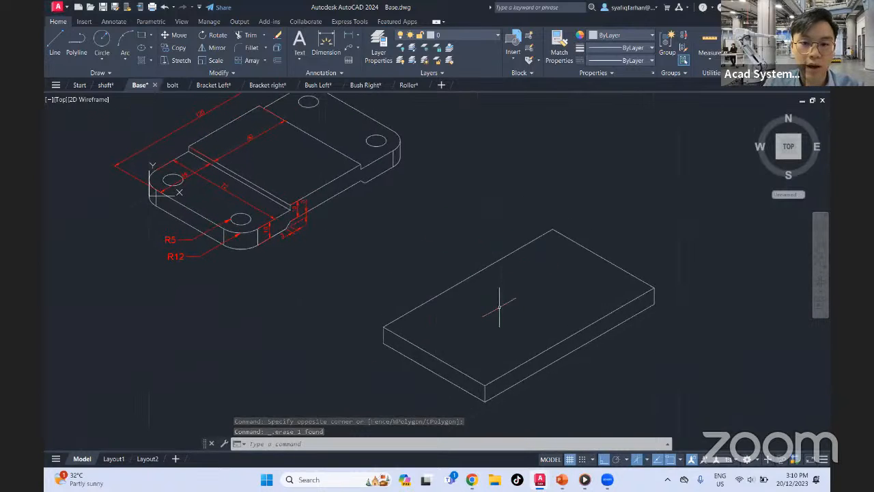
{"action": "left_click", "coordinate": [55, 45]}
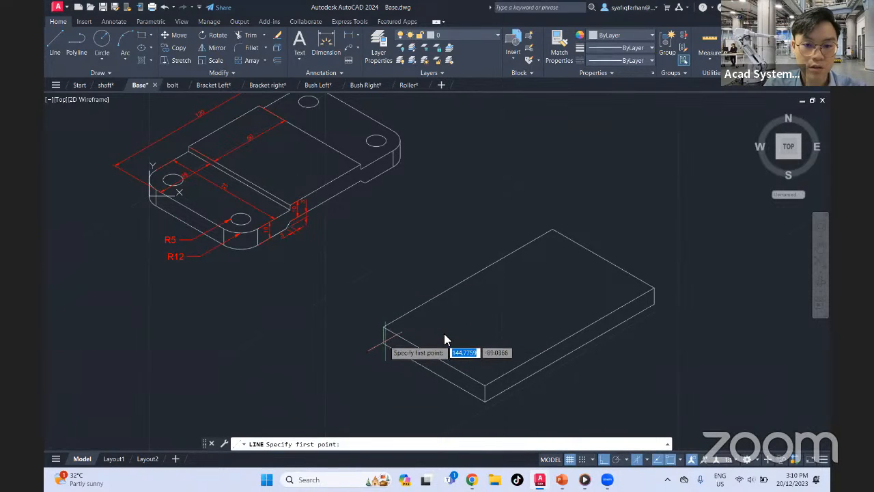
{"action": "left_click", "coordinate": [384, 341]}
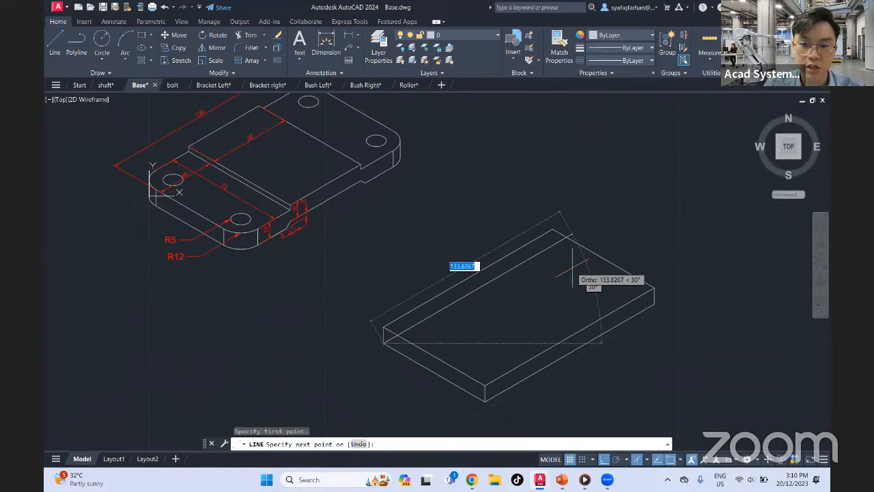
{"action": "type", "text": "120"}
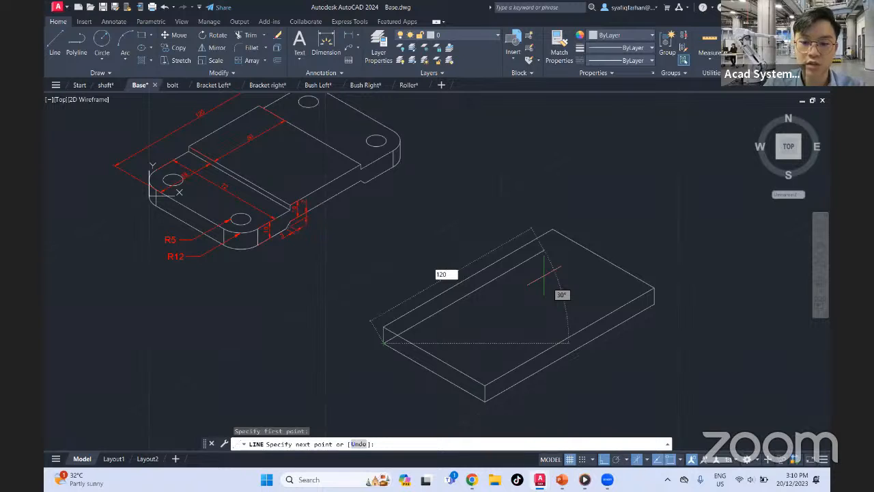
{"action": "key", "text": "Return"}
{"action": "left_click", "coordinate": [552, 242]}
{"action": "key", "text": "Escape"}
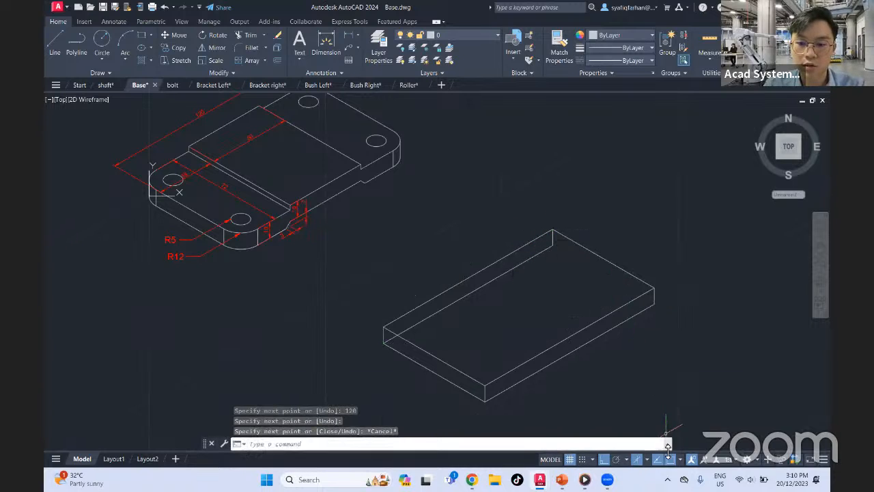
Cycle the drafting plane through Isoplane Left, Top and Right, finishing on Isoplane Left
{"action": "left_click", "coordinate": [647, 459]}
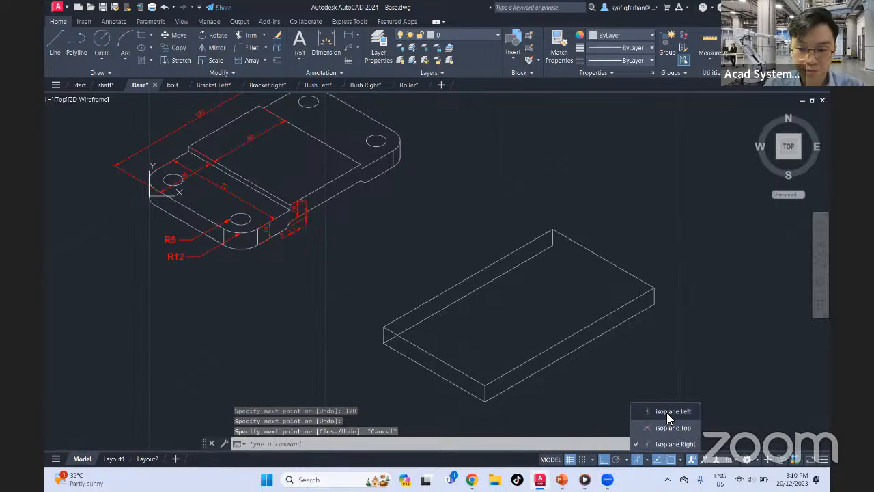
{"action": "left_click", "coordinate": [666, 413]}
{"action": "left_click", "coordinate": [649, 462]}
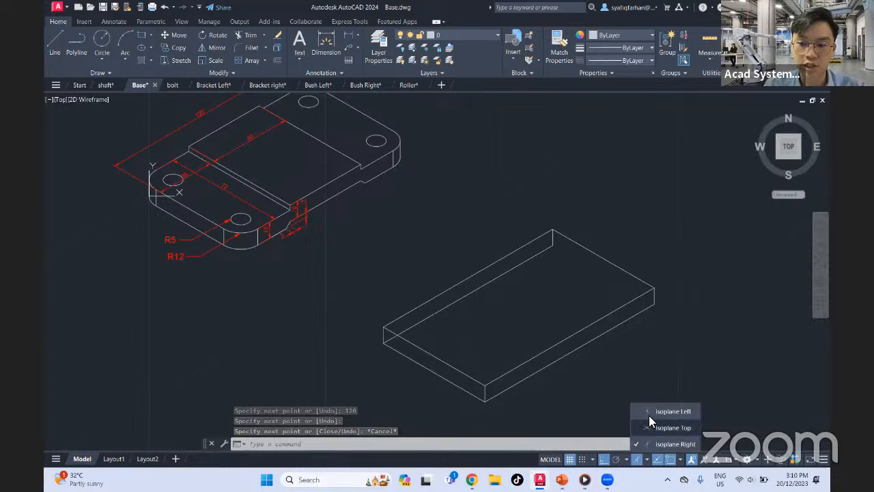
{"action": "left_click", "coordinate": [655, 421]}
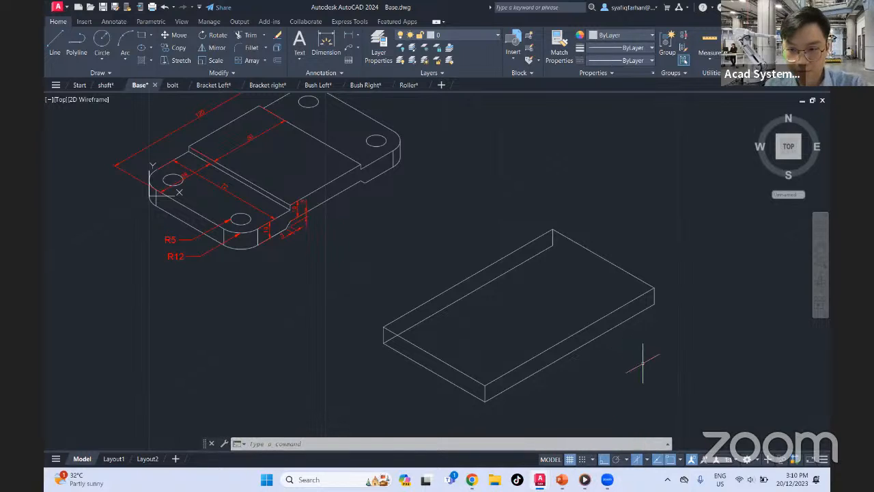
{"action": "key", "text": "F5"}
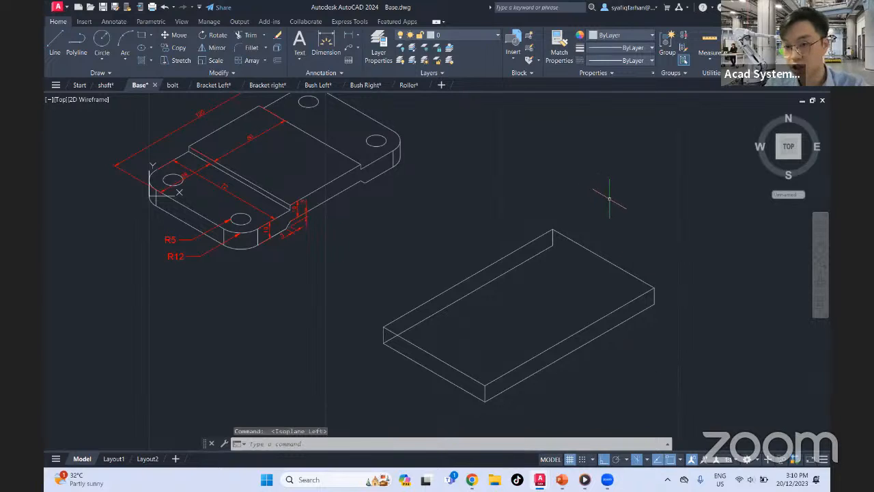
{"action": "key", "text": "F5"}
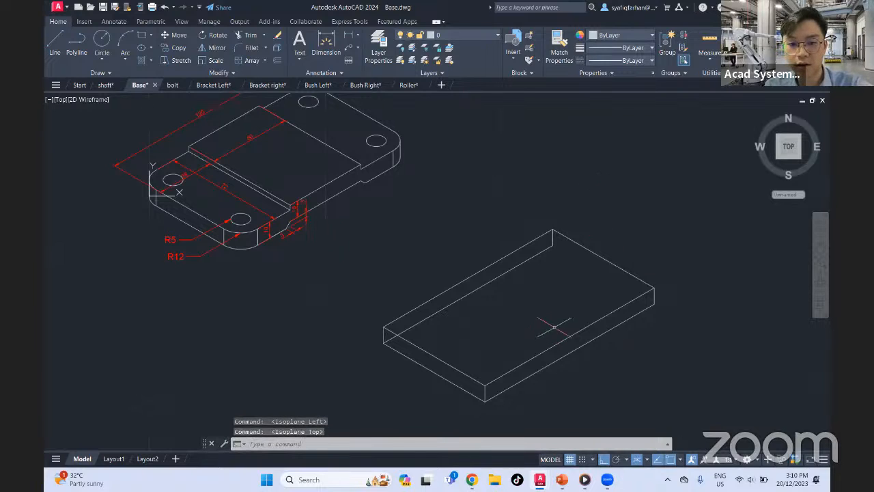
{"action": "key", "text": "F5"}
{"action": "key", "text": "F5"}
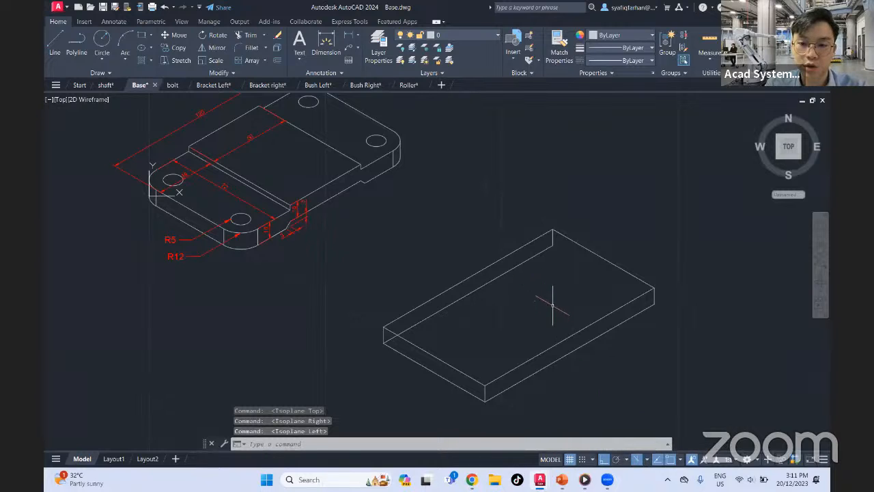
Draw the remaining 72-unit bottom edge between the lower back corner and the lower corner at the far end
{"action": "left_click", "coordinate": [54, 41]}
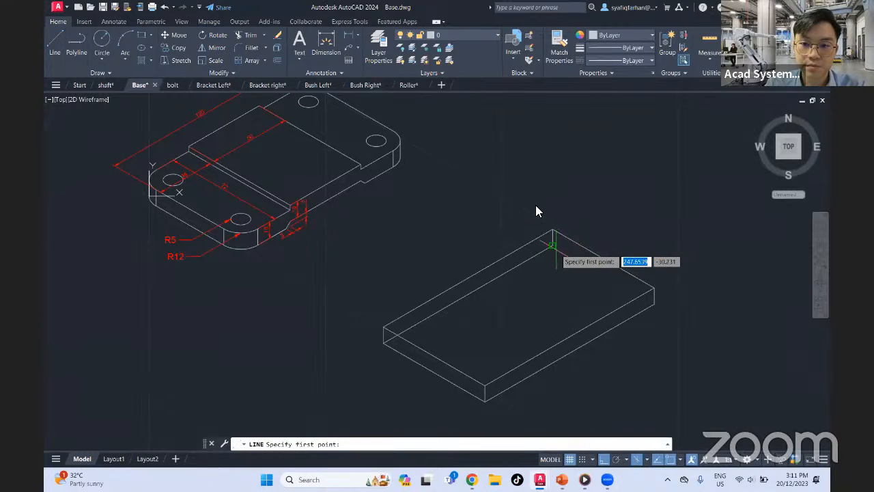
{"action": "left_click", "coordinate": [654, 296]}
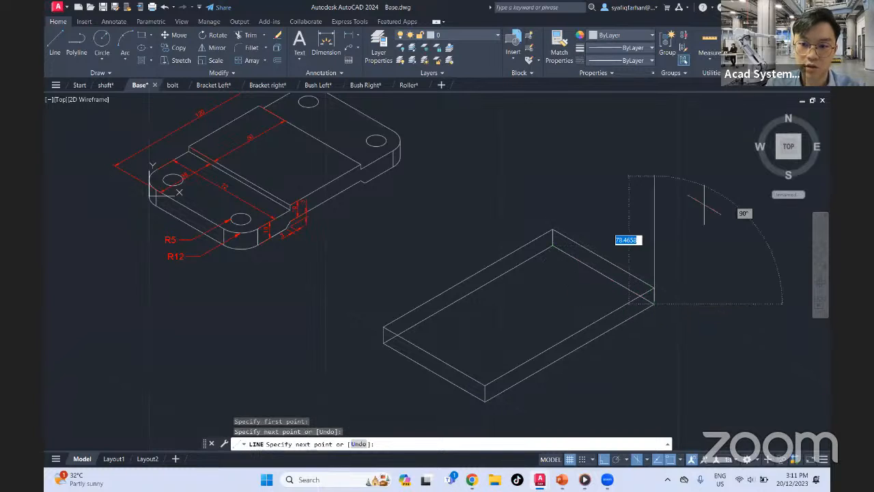
{"action": "key", "text": "Escape"}
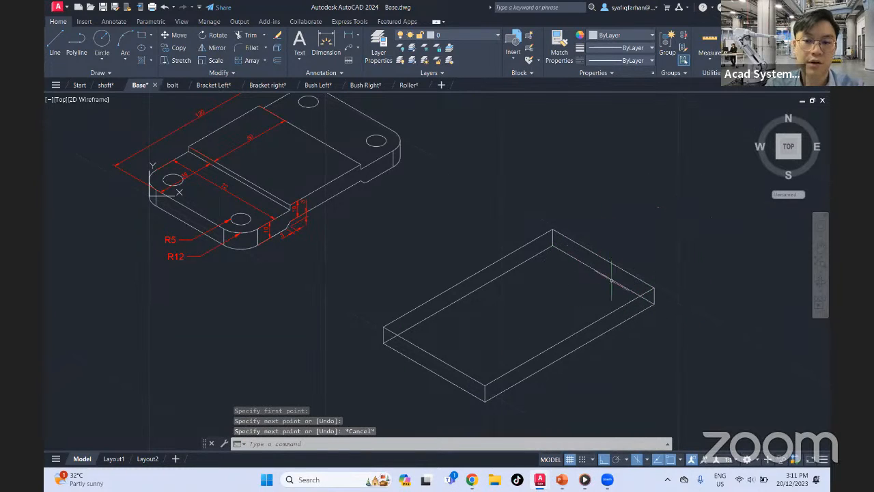
On Isoplane Top, draw a 35-unit line along the new plate's rear long top edge, starting at its left top corner
{"action": "middle_click_drag", "start_coordinate": [585, 275], "coordinate": [563, 294]}
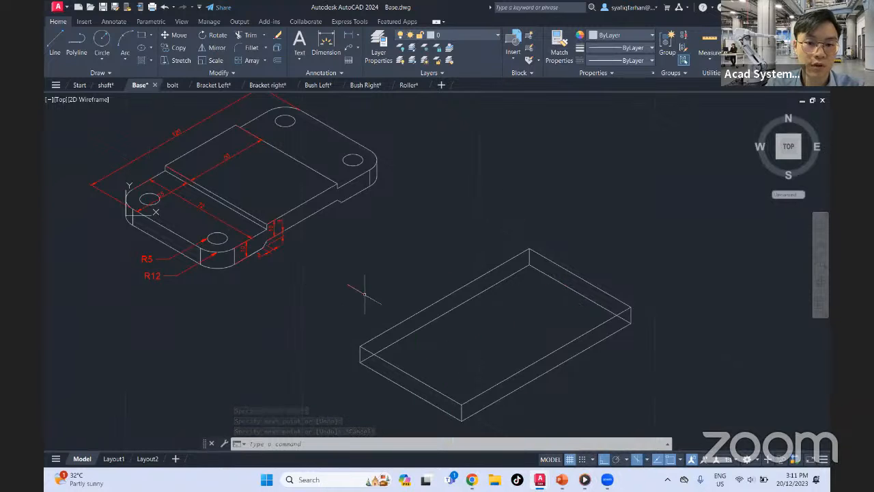
{"action": "middle_click_drag", "start_coordinate": [218, 200], "coordinate": [303, 229]}
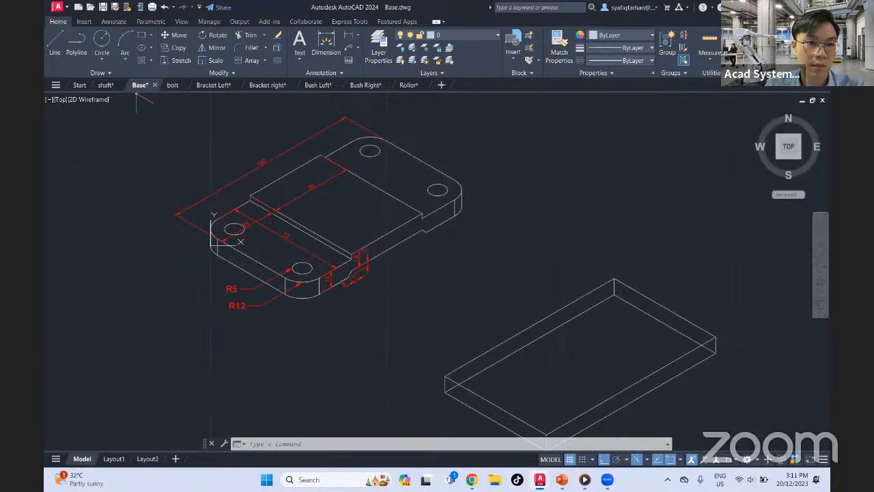
{"action": "left_click", "coordinate": [55, 43]}
{"action": "left_click", "coordinate": [444, 375]}
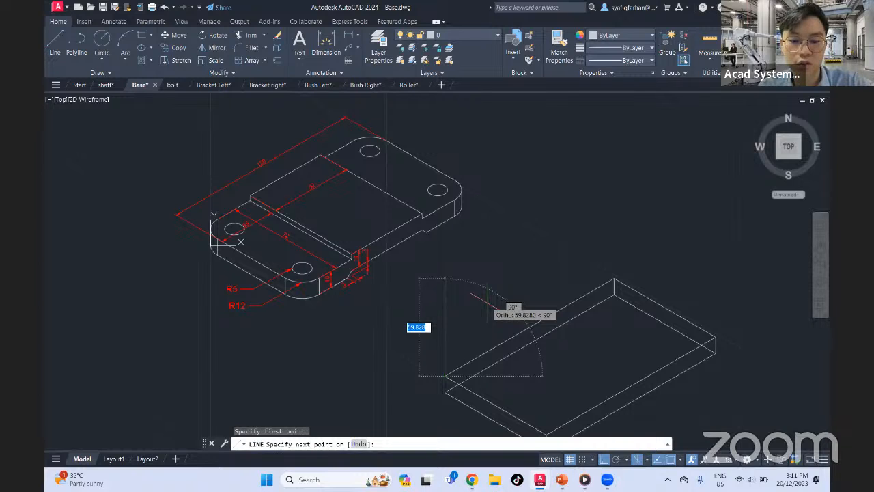
{"action": "key", "text": "F5"}
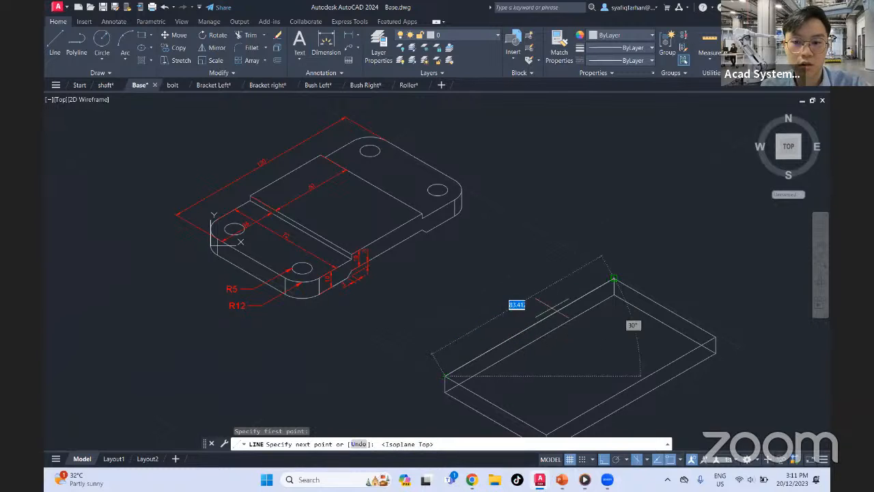
{"action": "type", "text": "35"}
{"action": "key", "text": "Return"}
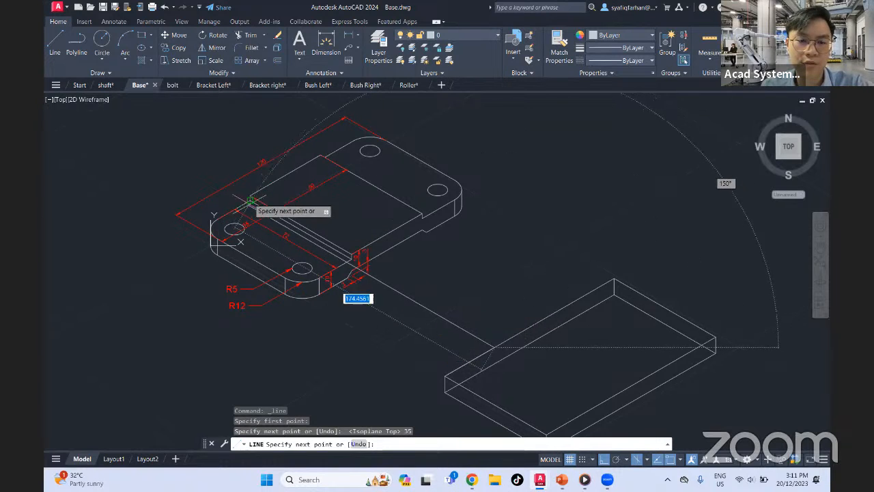
Switch to Isoplane Right and continue the line 3 units vertically upward for the raised pad's height
{"action": "key", "text": "F5"}
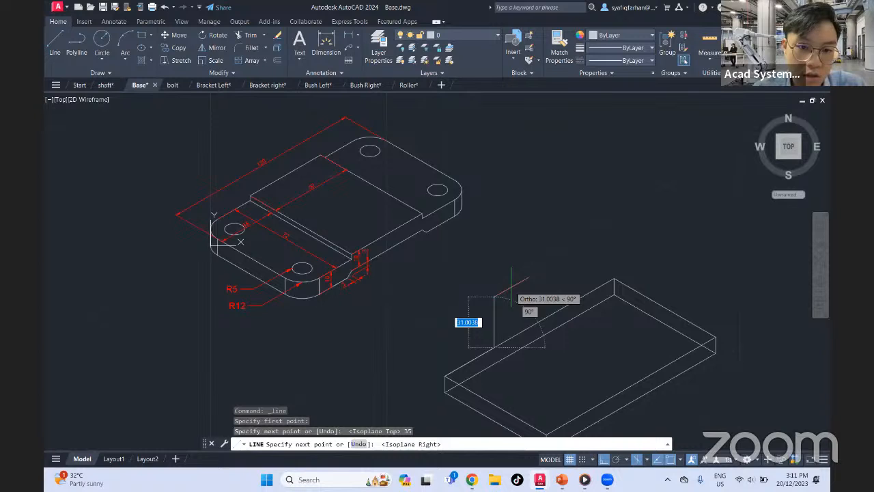
{"action": "scroll", "coordinate": [363, 253], "scroll_direction": "down", "scroll_amount": 3}
{"action": "scroll", "coordinate": [314, 249], "scroll_direction": "up", "scroll_amount": 7}
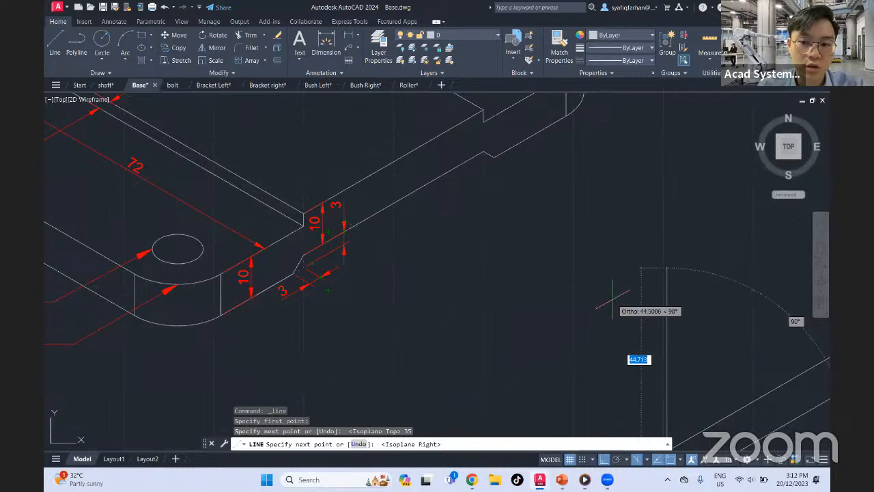
{"action": "middle_click_drag", "start_coordinate": [613, 300], "coordinate": [468, 186]}
{"action": "type", "text": "3"}
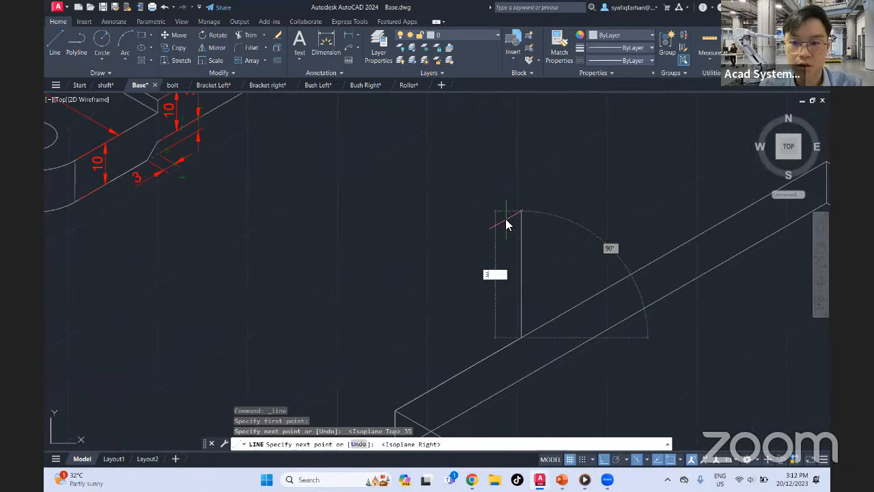
{"action": "key", "text": "Return"}
Continue the line 50 units parallel to the plate's long edge for the raised pad's rear top edge, and end the line
{"action": "scroll", "coordinate": [634, 280], "scroll_direction": "down", "scroll_amount": 5}
{"action": "middle_click_drag", "start_coordinate": [639, 284], "coordinate": [565, 314]}
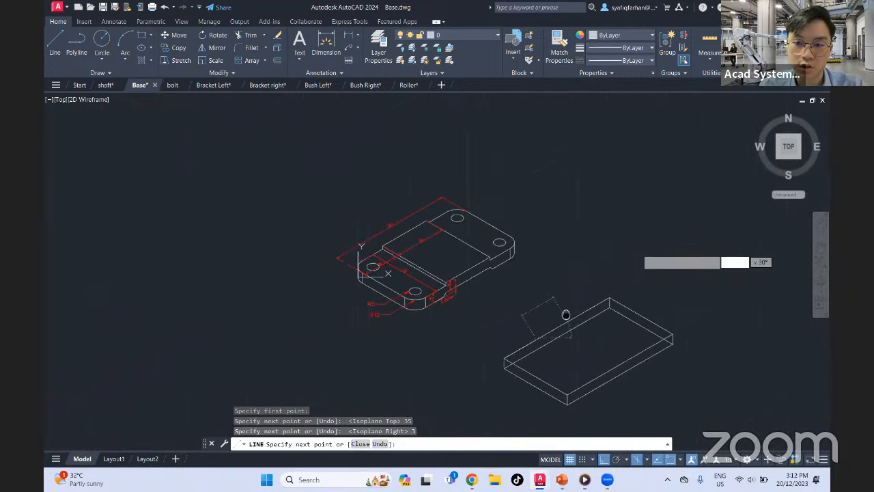
{"action": "scroll", "coordinate": [567, 314], "scroll_direction": "up", "scroll_amount": 2}
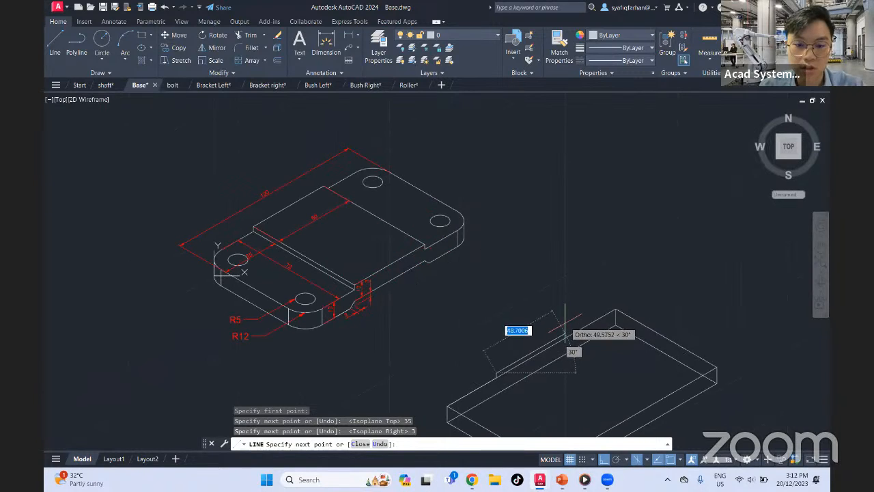
{"action": "type", "text": "50"}
{"action": "key", "text": "Return"}
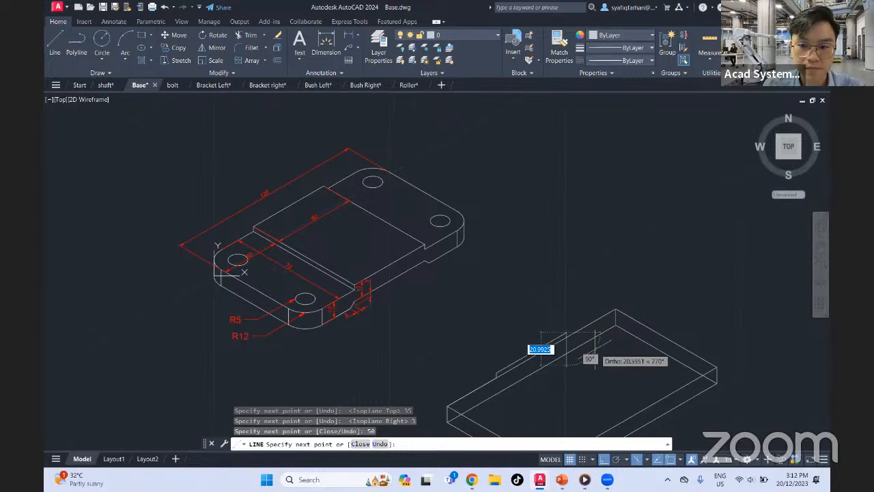
{"action": "key", "text": "Escape"}
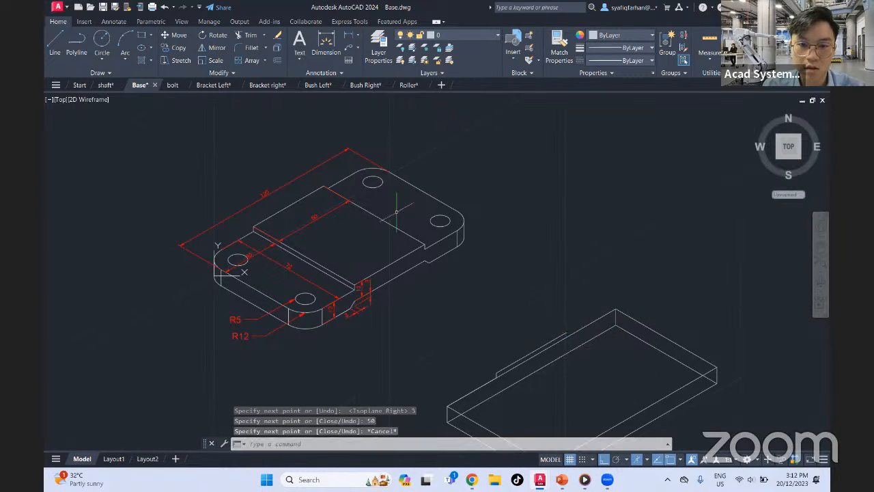
On Isoplane Left, draw a 72-unit line across the plate from the far end of the raised pad's 50-unit edge
{"action": "left_click", "coordinate": [55, 42]}
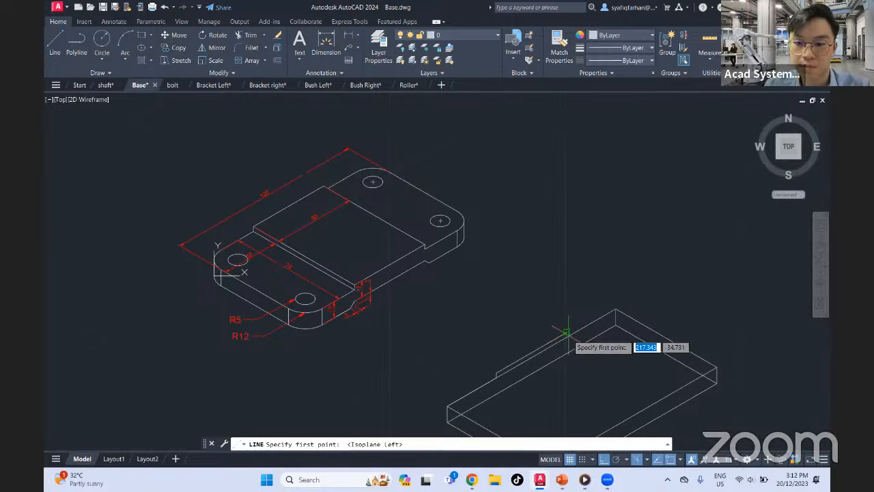
{"action": "key", "text": "F5"}
{"action": "left_click", "coordinate": [566, 333]}
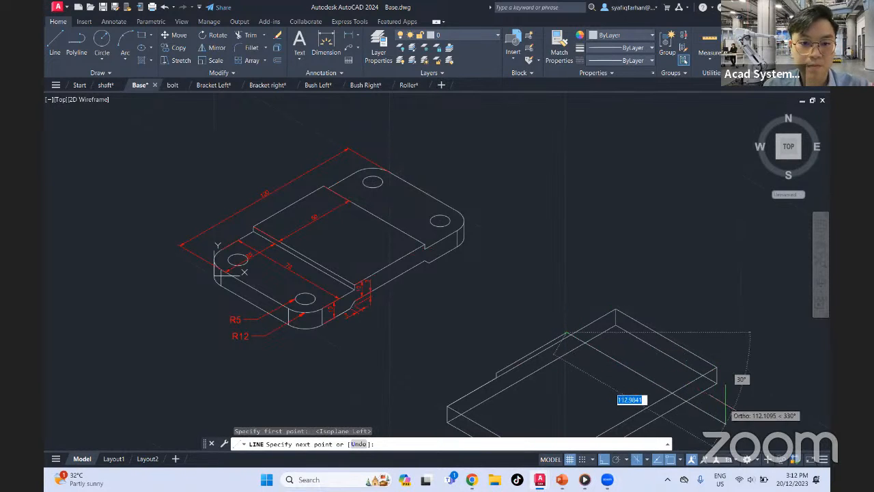
{"action": "middle_click_drag", "start_coordinate": [737, 419], "coordinate": [669, 355]}
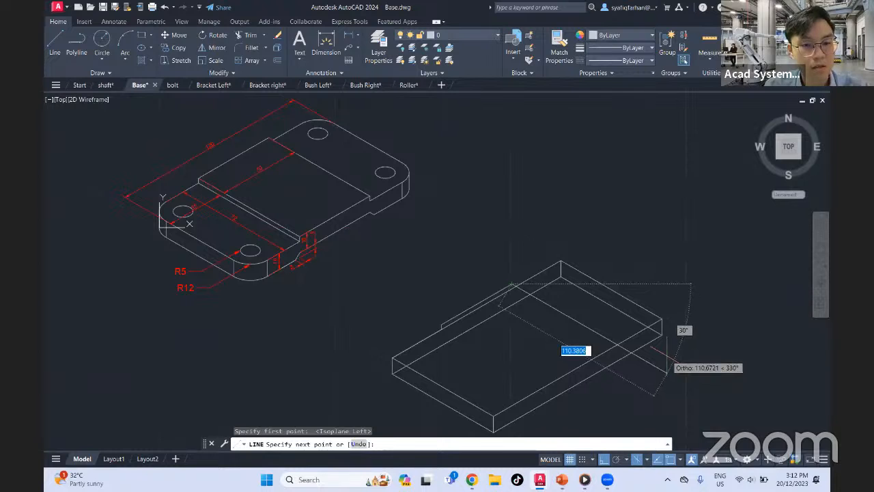
{"action": "type", "text": "72"}
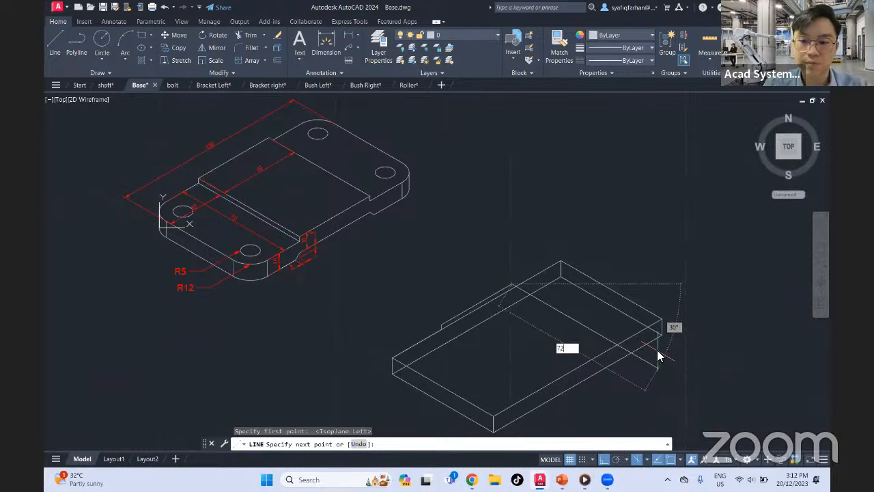
{"action": "key", "text": "Return"}
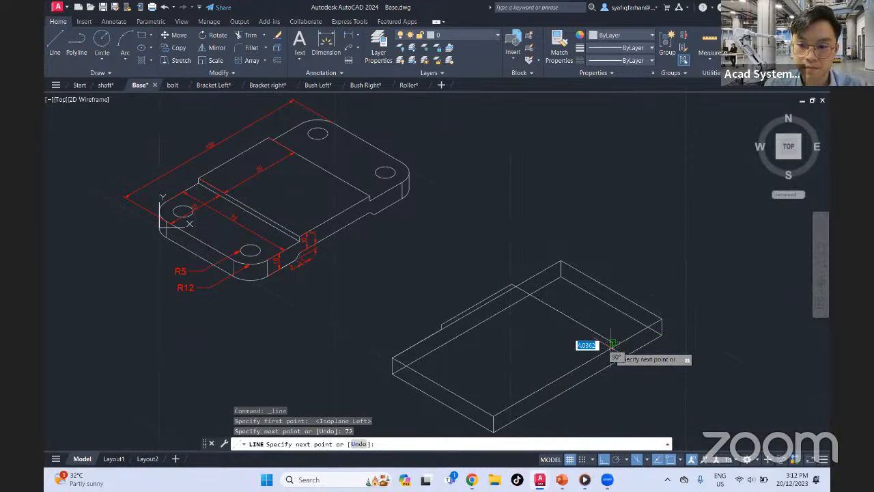
Turn on the Midpoint, Geometric Center, Node, Quadrant, Insertion, Perpendicular, Tangent, Nearest and Apparent Intersection object snaps
{"action": "scroll", "coordinate": [614, 357], "scroll_direction": "down", "scroll_amount": 4}
{"action": "scroll", "coordinate": [621, 352], "scroll_direction": "up", "scroll_amount": 6}
{"action": "scroll", "coordinate": [608, 322], "scroll_direction": "up", "scroll_amount": 4}
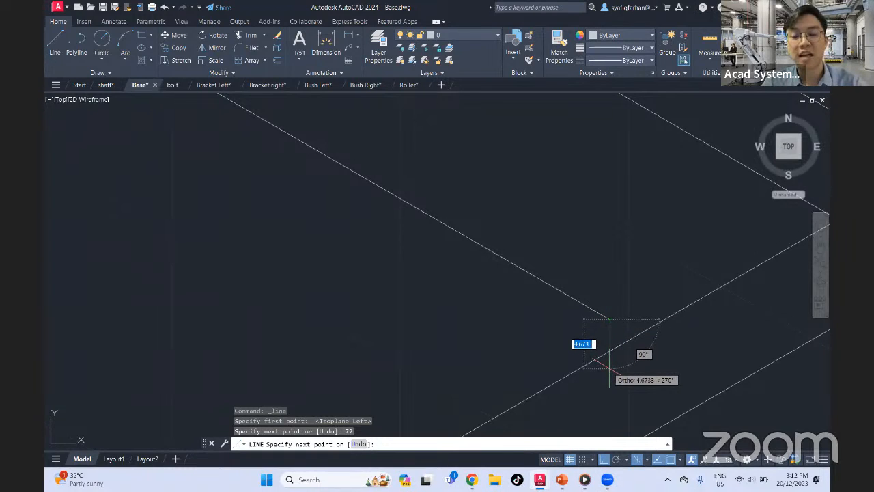
{"action": "left_click", "coordinate": [679, 459]}
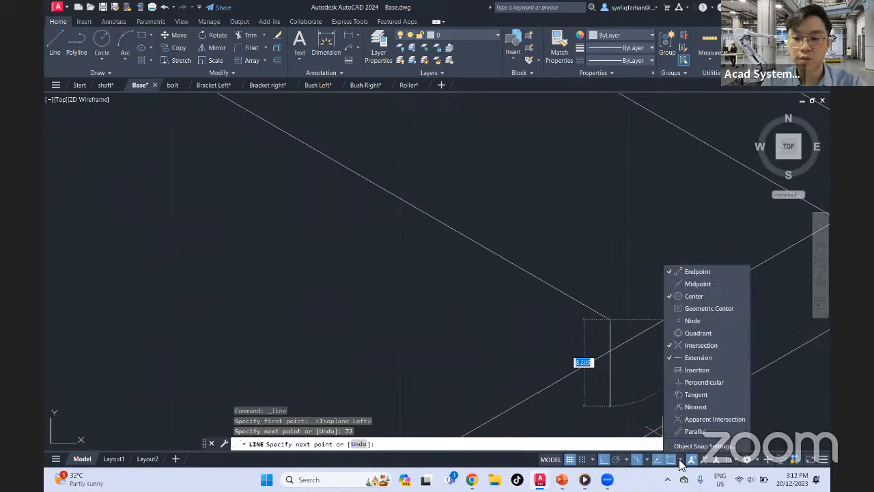
{"action": "left_click", "coordinate": [695, 283]}
{"action": "left_click", "coordinate": [695, 308]}
{"action": "left_click", "coordinate": [693, 320]}
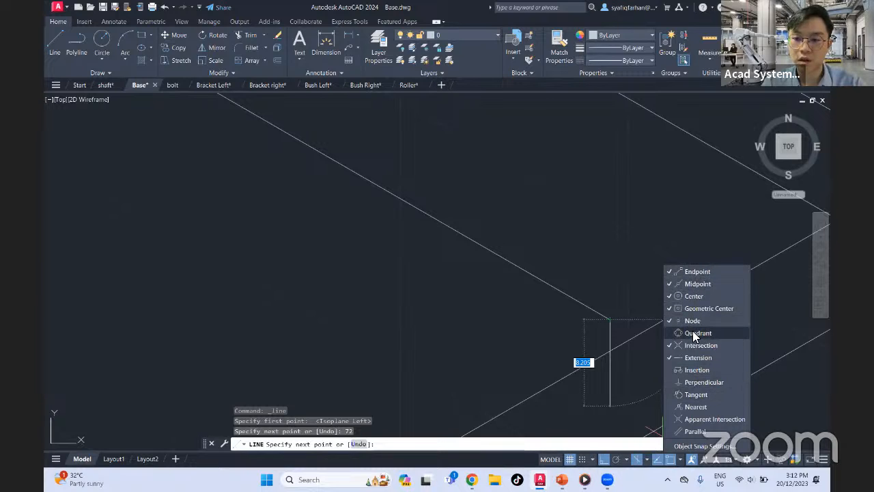
{"action": "left_click", "coordinate": [692, 331]}
{"action": "left_click", "coordinate": [692, 370]}
{"action": "left_click", "coordinate": [695, 382]}
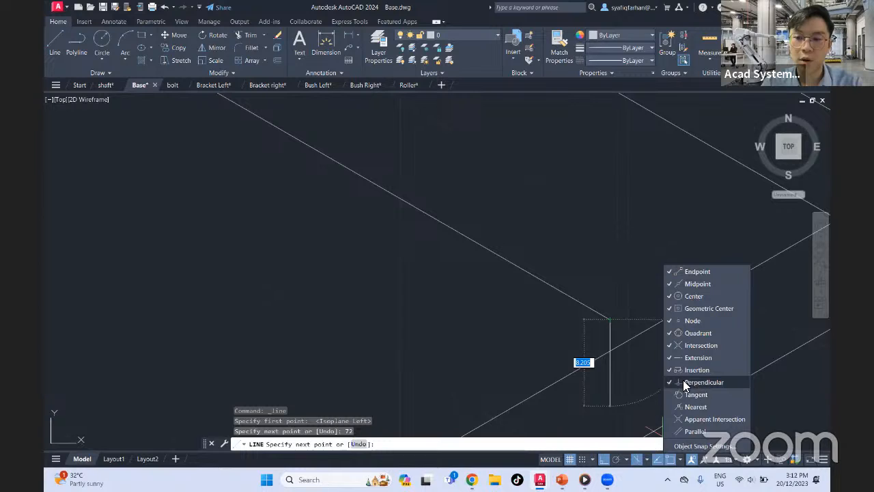
{"action": "left_click", "coordinate": [695, 394]}
{"action": "left_click", "coordinate": [694, 419]}
{"action": "left_click", "coordinate": [689, 406]}
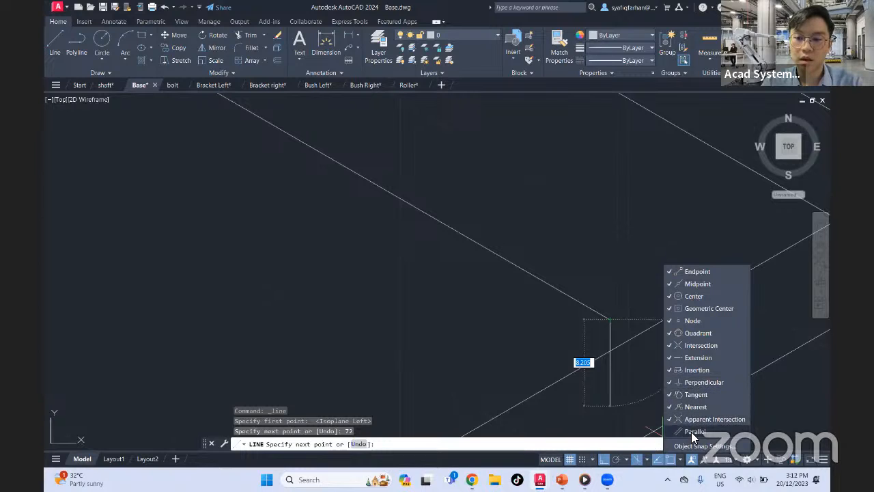
{"action": "left_click", "coordinate": [683, 461]}
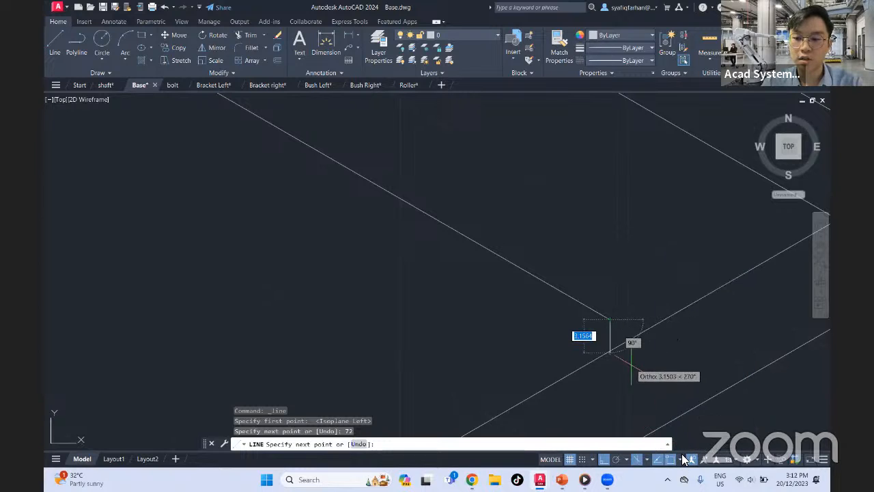
{"action": "left_click", "coordinate": [687, 459]}
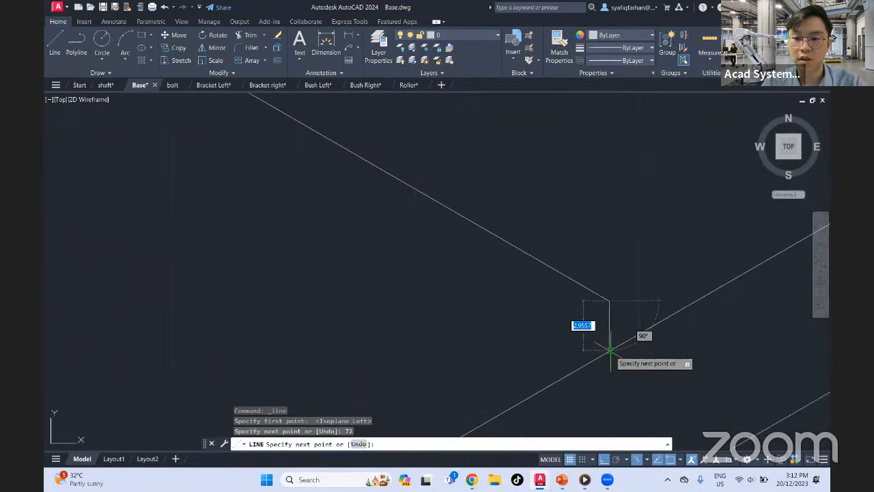
Connect the 72-unit line's end to a nearest point on the plate's front top edge, and delete that connecting line
{"action": "scroll", "coordinate": [610, 353], "scroll_direction": "up", "scroll_amount": 2}
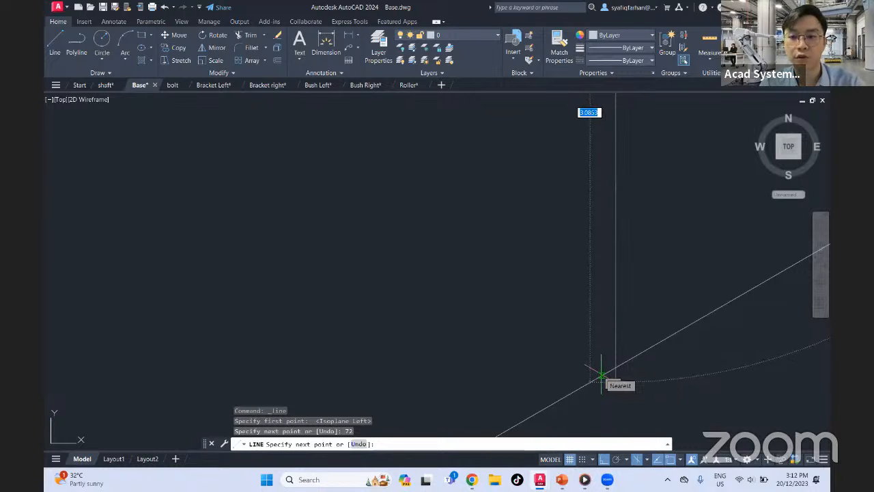
{"action": "left_click", "coordinate": [601, 375]}
{"action": "middle_click_drag", "start_coordinate": [602, 363], "coordinate": [602, 308]}
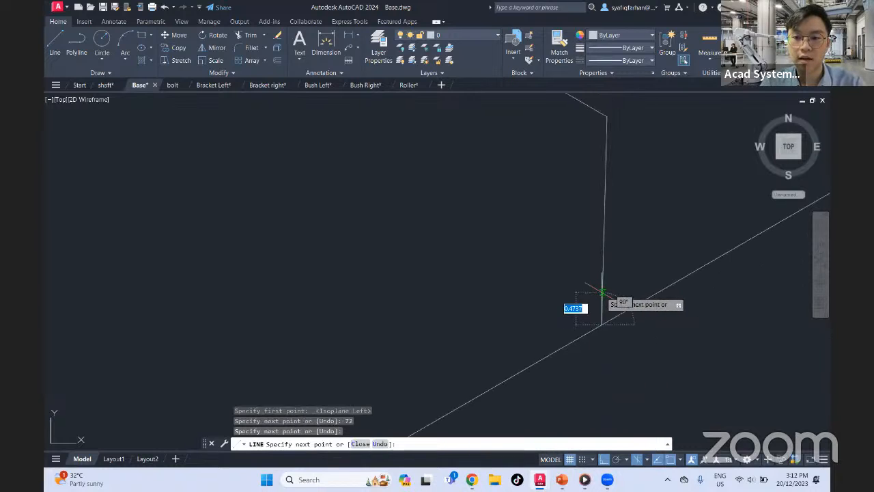
{"action": "key", "text": "Escape"}
{"action": "left_click", "coordinate": [639, 218]}
{"action": "left_click", "coordinate": [577, 227]}
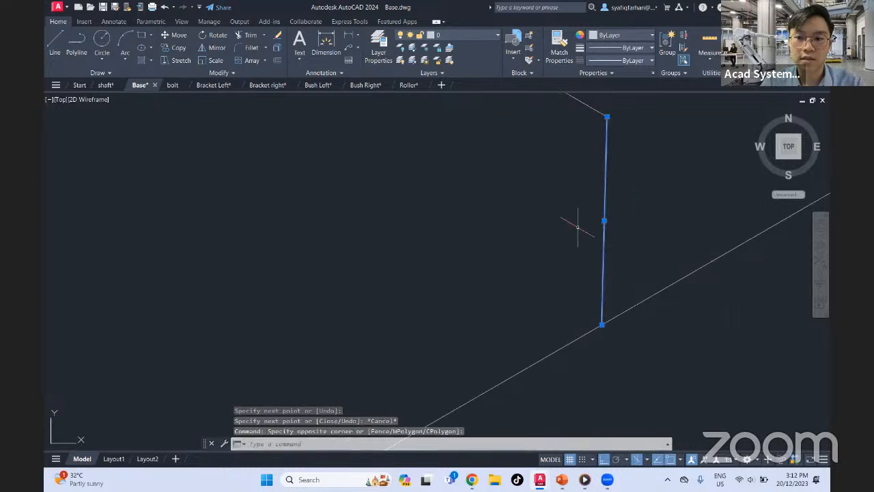
{"action": "key", "text": "Delete"}
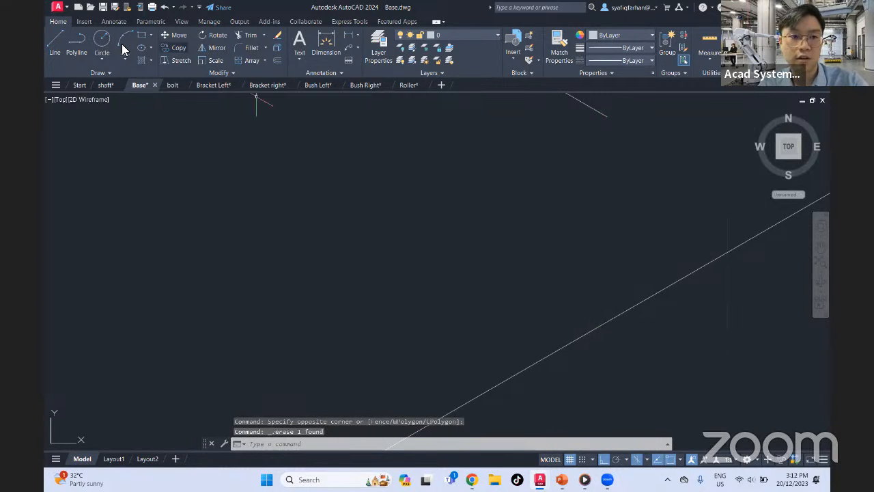
Draw a vertical line about 3.7 units down from the 72-unit line's end, crossing the plate's front top edge
{"action": "left_click", "coordinate": [56, 40]}
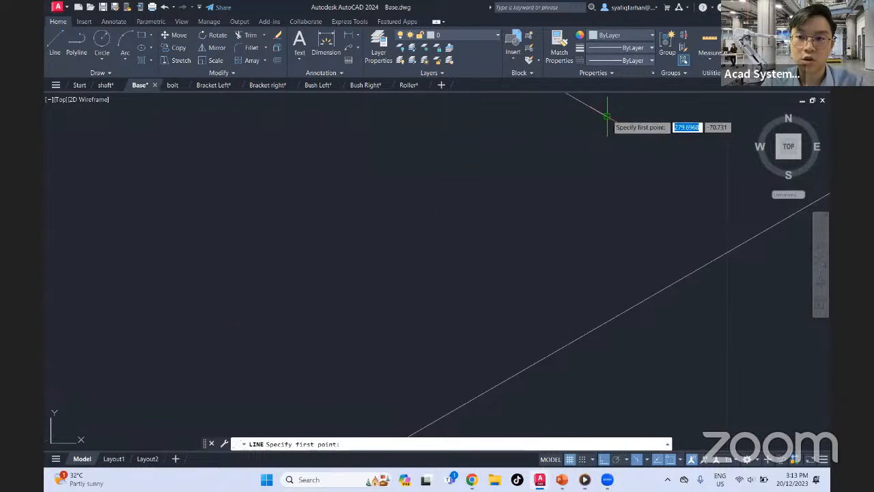
{"action": "left_click", "coordinate": [607, 118]}
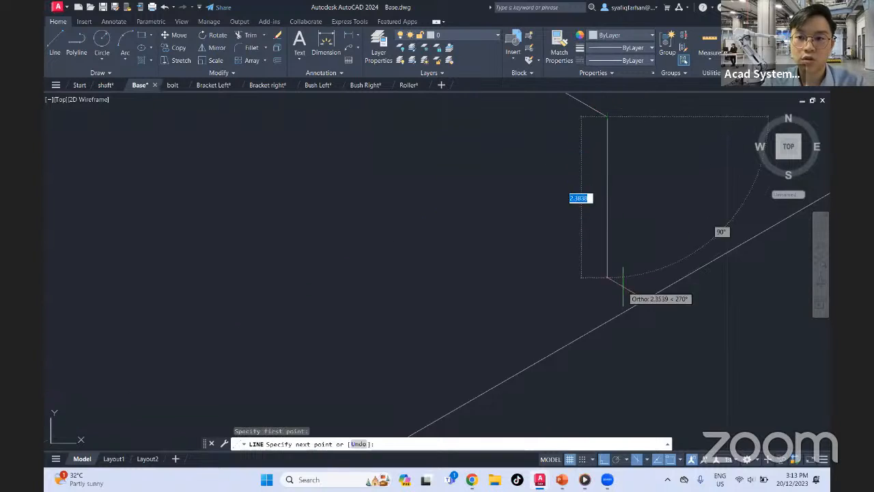
{"action": "left_click", "coordinate": [622, 372]}
{"action": "key", "text": "Escape"}
{"action": "scroll", "coordinate": [660, 348], "scroll_direction": "up", "scroll_amount": 5}
{"action": "scroll", "coordinate": [556, 343], "scroll_direction": "down", "scroll_amount": 6}
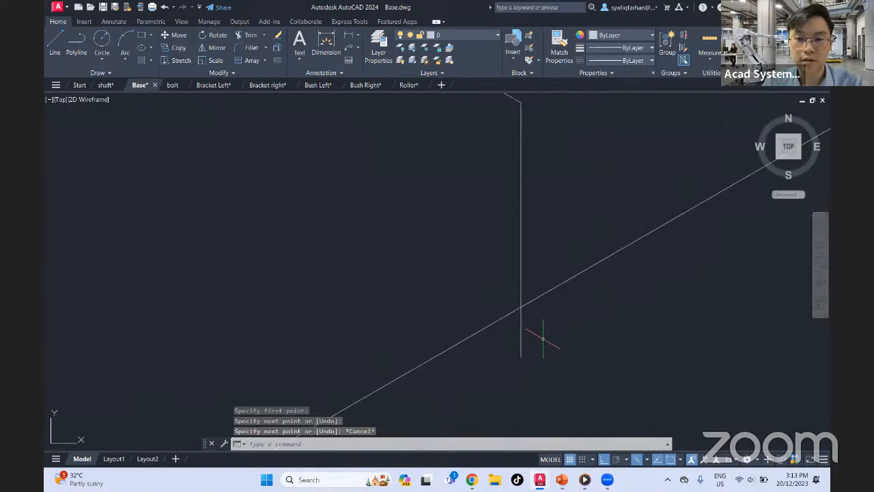
Trim the short vertical line where it overshoots the plate's front top edge
{"action": "type", "text": "t"}
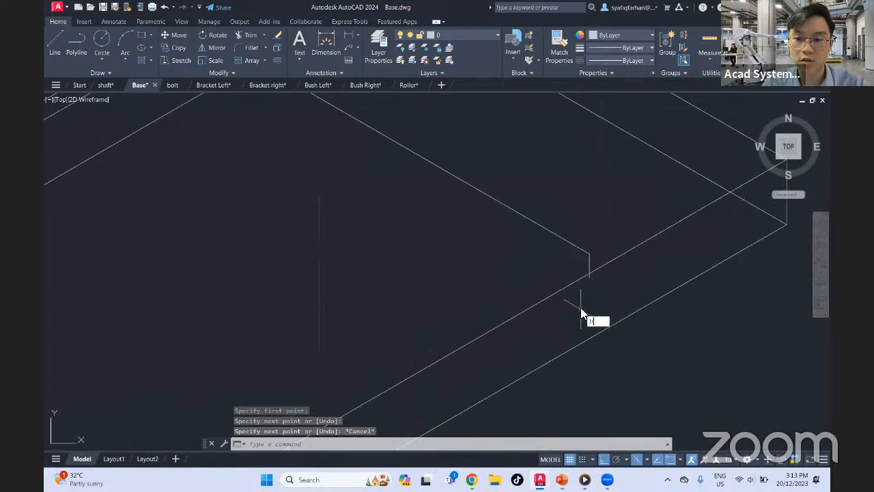
{"action": "type", "text": "r"}
{"action": "left_click", "coordinate": [590, 279]}
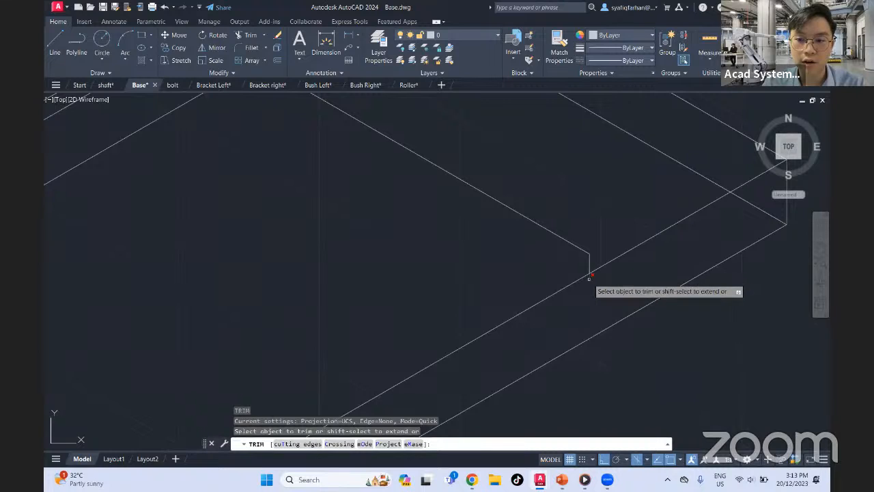
{"action": "key", "text": "Escape"}
Start a line at the pad's left top corner, try a 120-unit segment parallel to the existing 72-unit line, and undo that segment
{"action": "scroll", "coordinate": [579, 317], "scroll_direction": "down", "scroll_amount": 3}
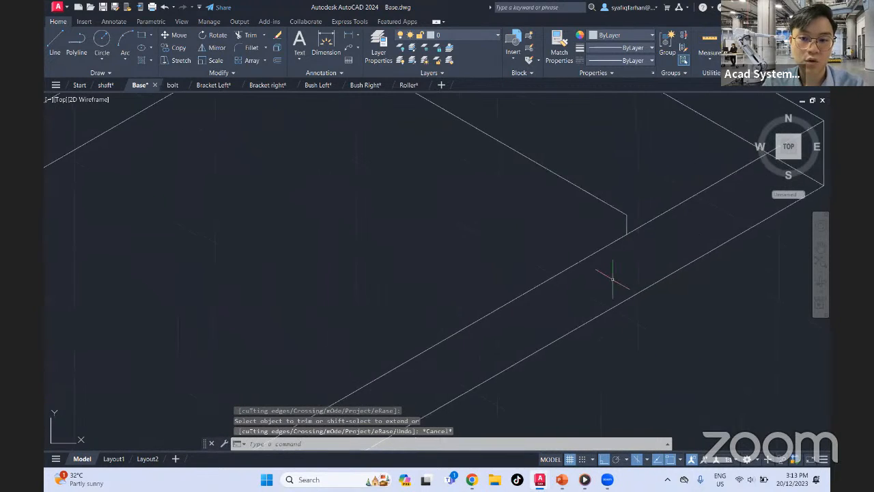
{"action": "left_click", "coordinate": [61, 43]}
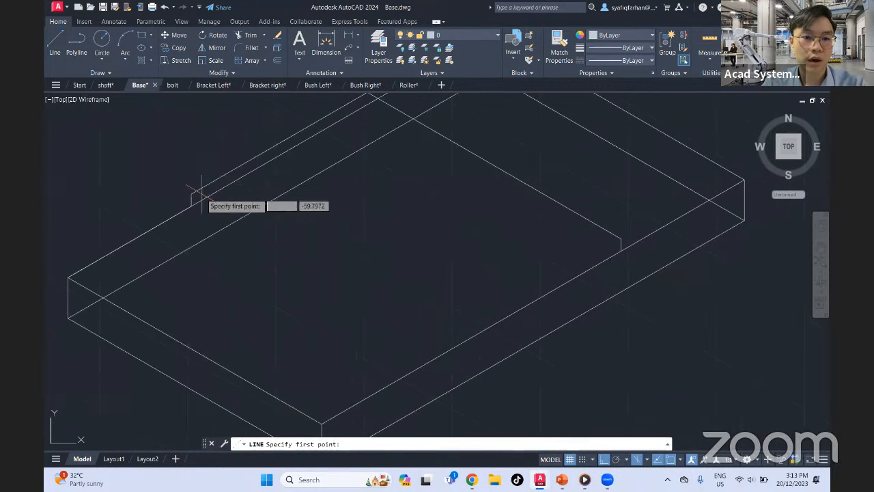
{"action": "left_click", "coordinate": [191, 196]}
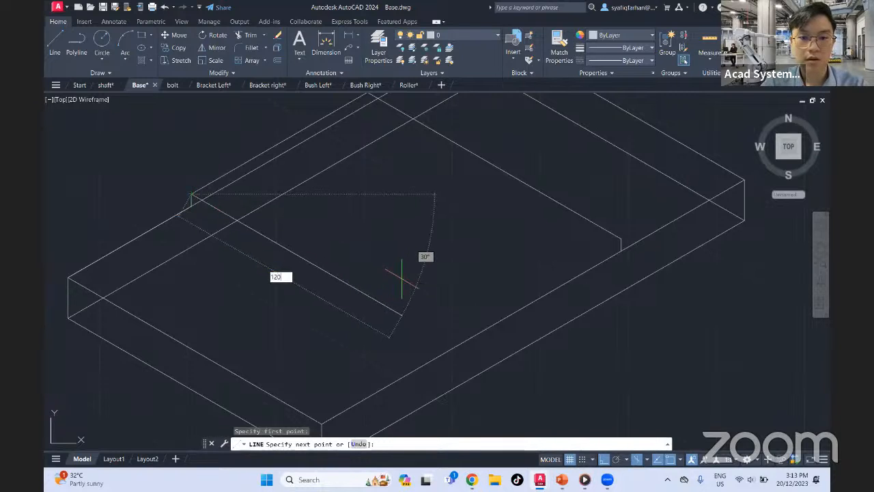
{"action": "key", "text": "Return"}
{"action": "scroll", "coordinate": [523, 312], "scroll_direction": "down", "scroll_amount": 4}
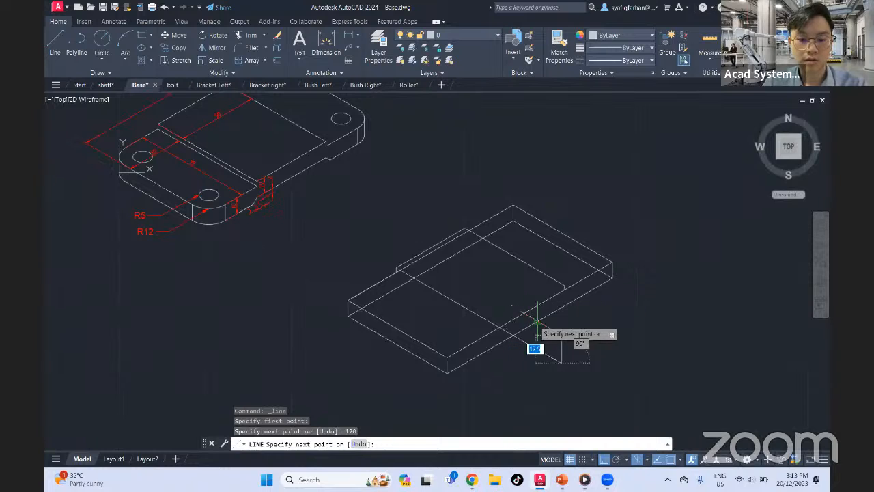
{"action": "key", "text": "ctrl+z"}
Draw a 72-unit segment from the pad's left top corner, parallel to the plate's short edges
{"action": "scroll", "coordinate": [529, 315], "scroll_direction": "up", "scroll_amount": 4}
{"action": "scroll", "coordinate": [348, 273], "scroll_direction": "up", "scroll_amount": 2}
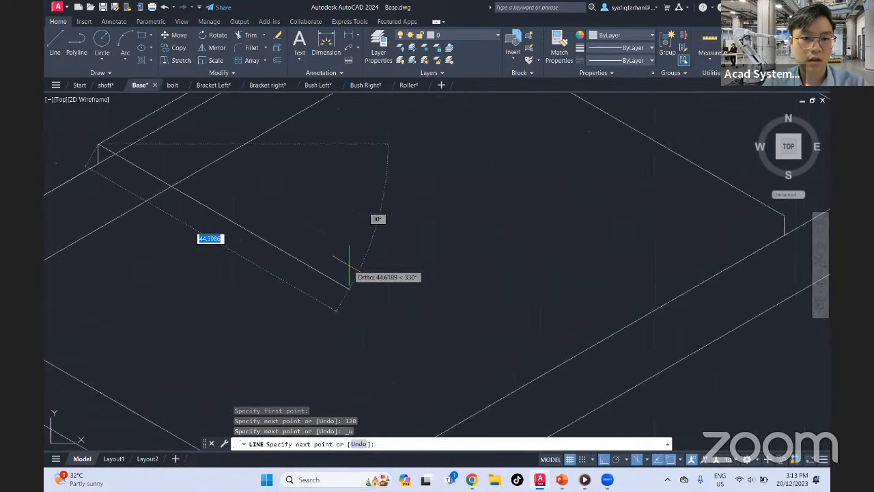
{"action": "scroll", "coordinate": [348, 270], "scroll_direction": "down", "scroll_amount": 5}
{"action": "scroll", "coordinate": [382, 287], "scroll_direction": "up", "scroll_amount": 4}
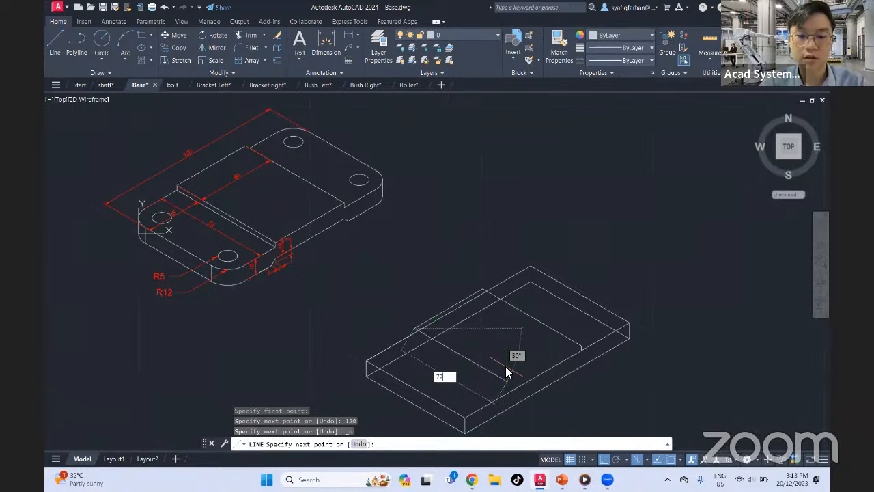
{"action": "key", "text": "Return"}
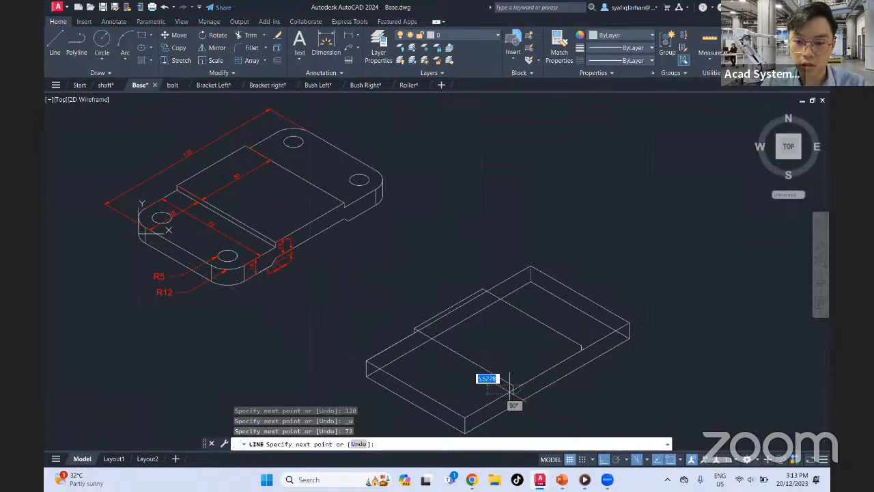
Add a short vertical line down from the new 72-unit line's end and trim it at the plate's front top edge
{"action": "scroll", "coordinate": [512, 396], "scroll_direction": "down", "scroll_amount": 5}
{"action": "scroll", "coordinate": [512, 395], "scroll_direction": "up", "scroll_amount": 5}
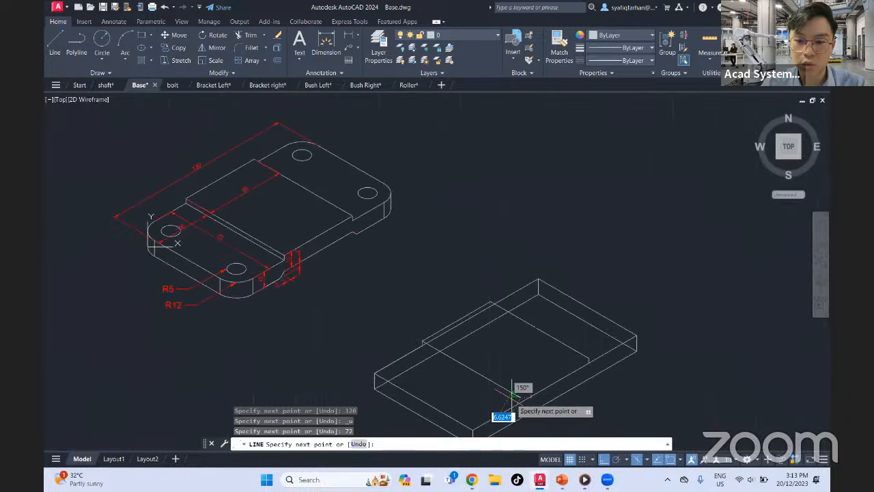
{"action": "scroll", "coordinate": [513, 395], "scroll_direction": "up", "scroll_amount": 6}
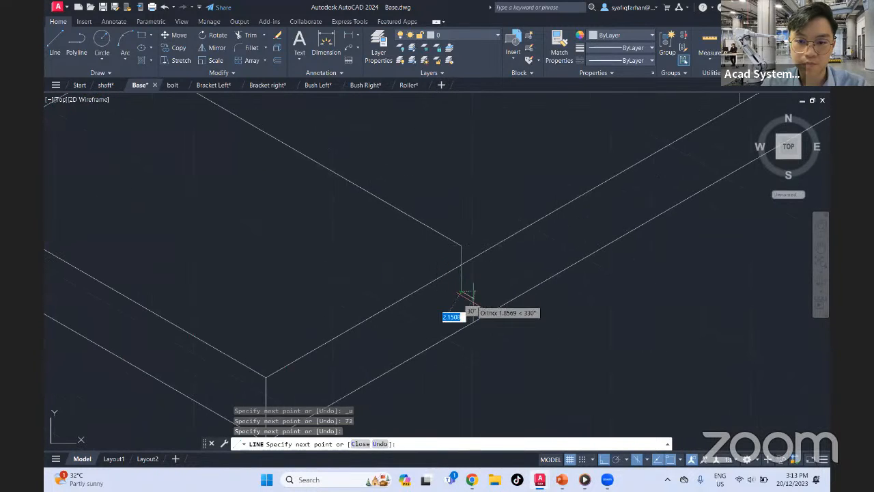
{"action": "key", "text": "Escape"}
{"action": "type", "text": "tr"}
{"action": "key", "text": "Return"}
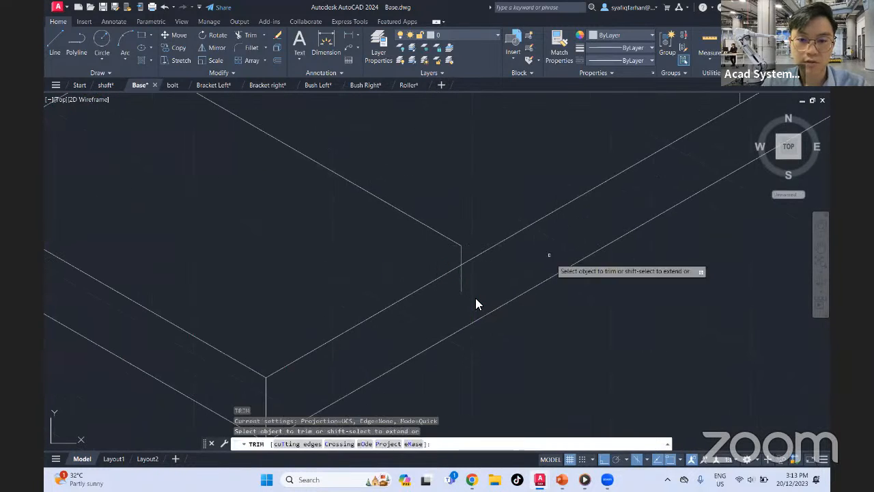
{"action": "left_click_drag", "start_coordinate": [467, 275], "coordinate": [444, 289]}
{"action": "key", "text": "Escape"}
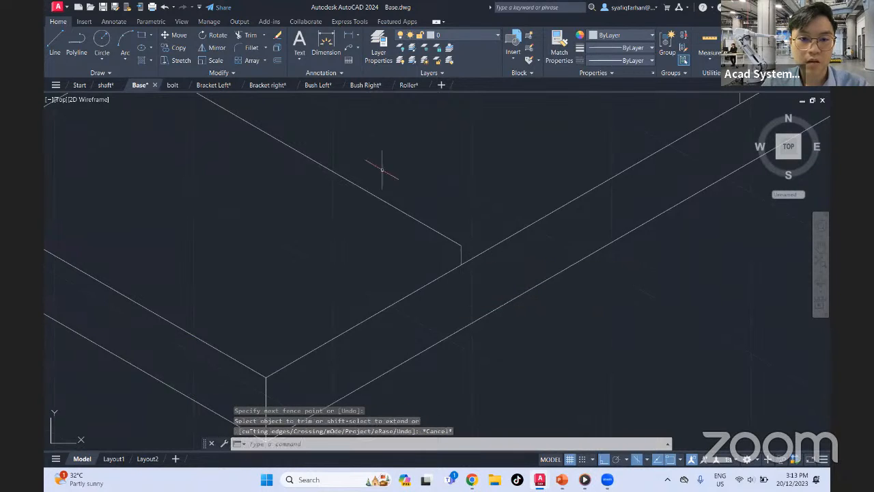
Connect the front ends of the two 72-unit lines with a line, using Isoplane Top
{"action": "type", "text": "l"}
{"action": "key", "text": "Return"}
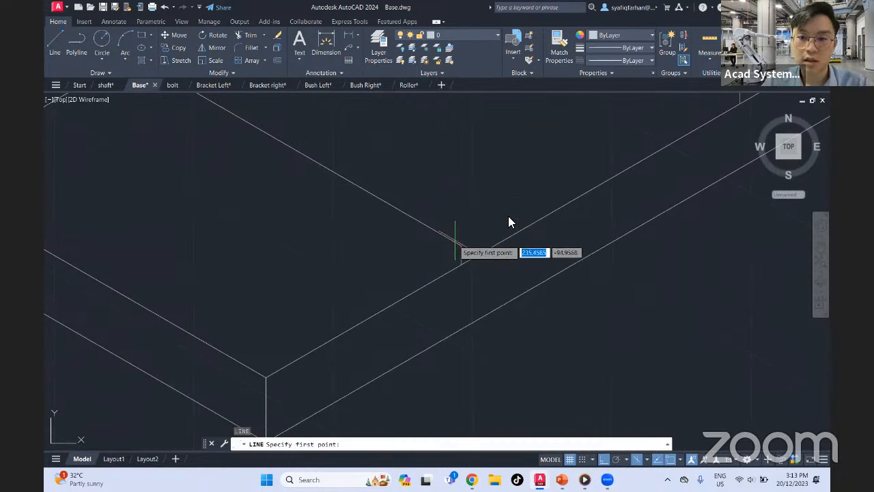
{"action": "left_click", "coordinate": [461, 246]}
{"action": "middle_click_drag", "start_coordinate": [579, 164], "coordinate": [436, 302]}
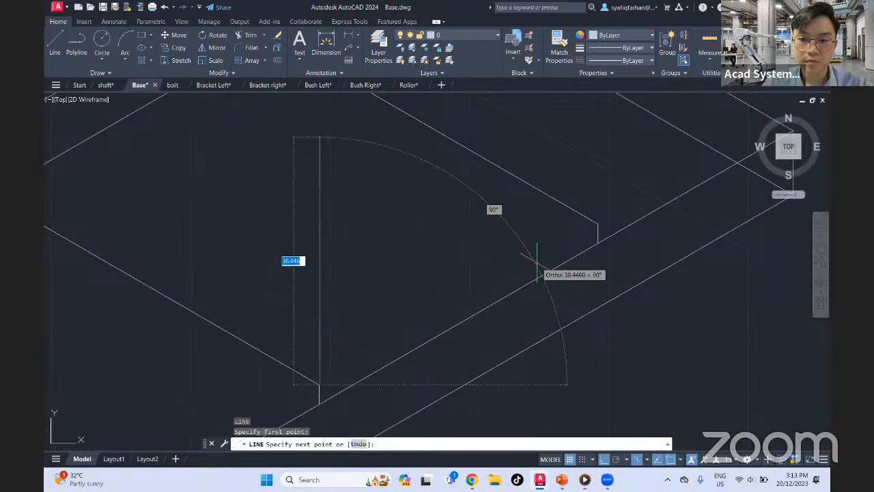
{"action": "key", "text": "F5"}
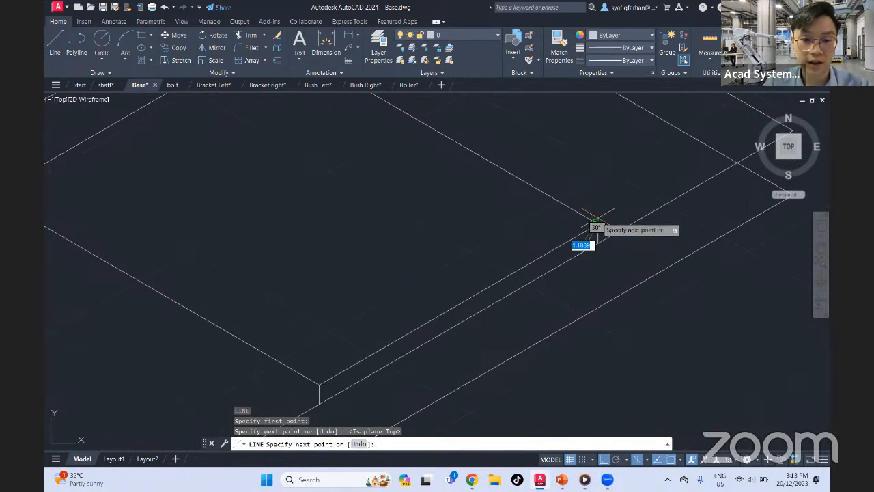
{"action": "key", "text": "Escape"}
Draw a line between the lower ends of the pad's left and front vertical edges, along the plate's top face
{"action": "middle_click_drag", "start_coordinate": [310, 317], "coordinate": [462, 249]}
{"action": "scroll", "coordinate": [462, 249], "scroll_direction": "down", "scroll_amount": 5}
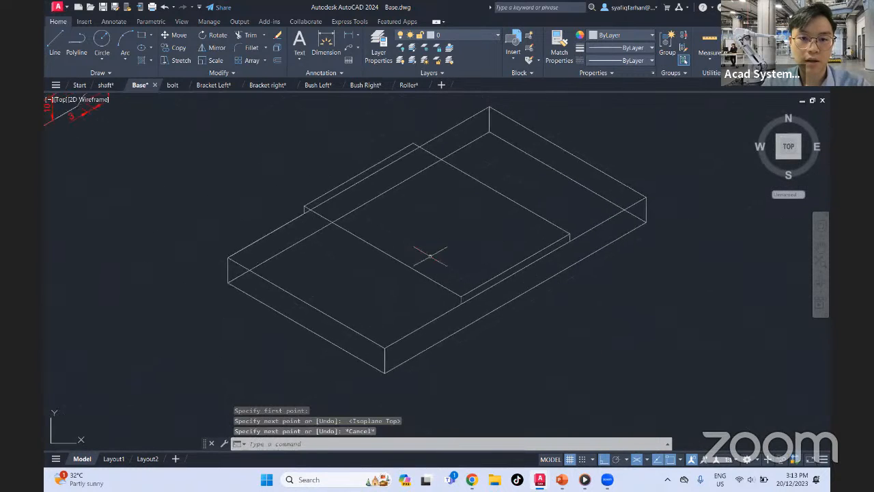
{"action": "left_click", "coordinate": [55, 42]}
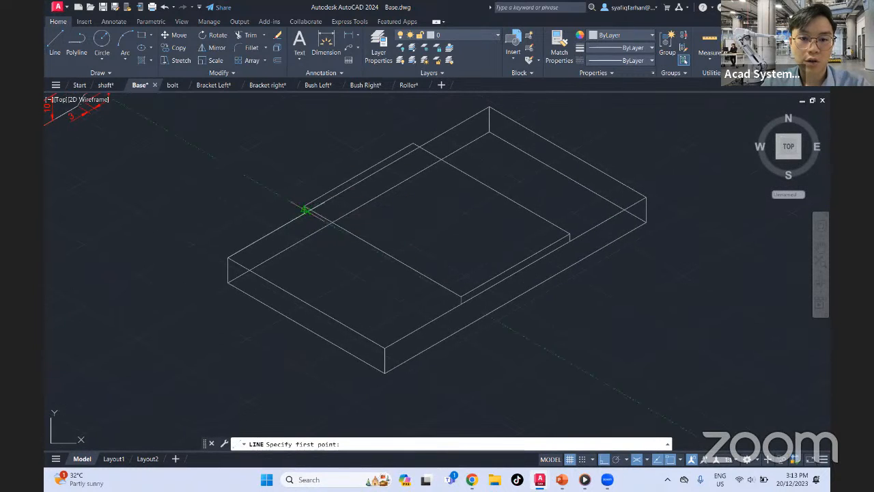
{"action": "left_click", "coordinate": [304, 212]}
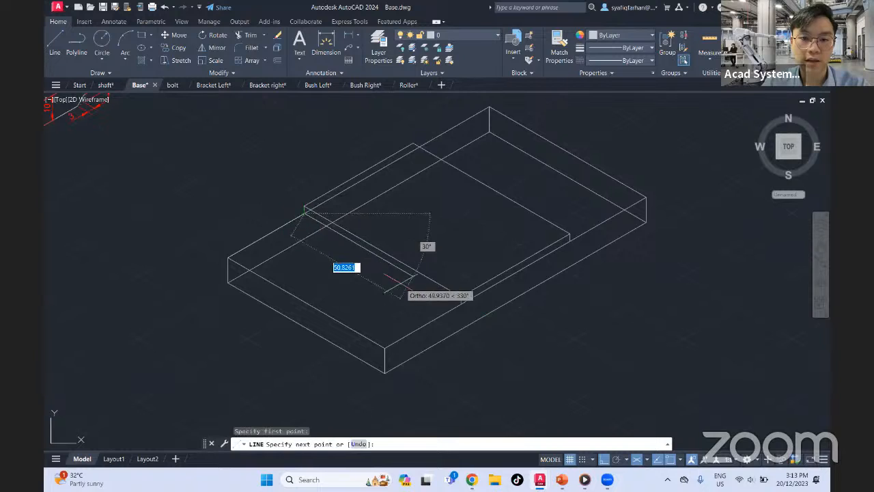
{"action": "left_click", "coordinate": [462, 303]}
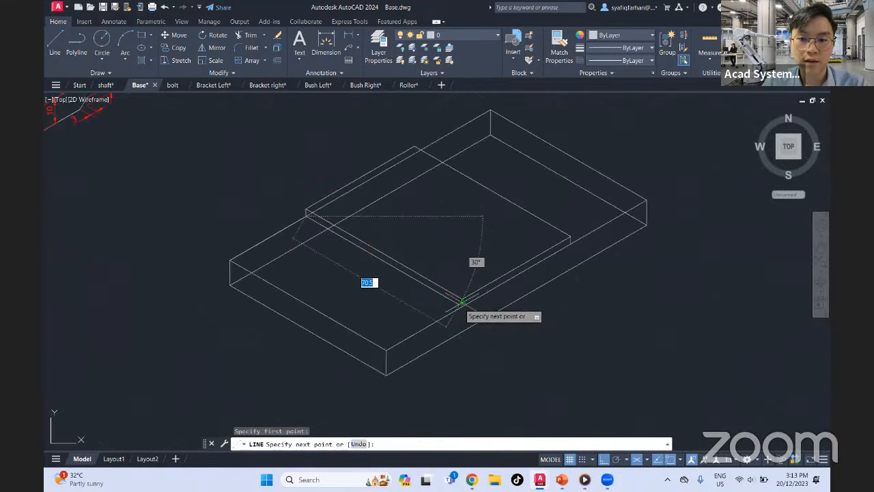
{"action": "scroll", "coordinate": [461, 303], "scroll_direction": "up", "scroll_amount": 4}
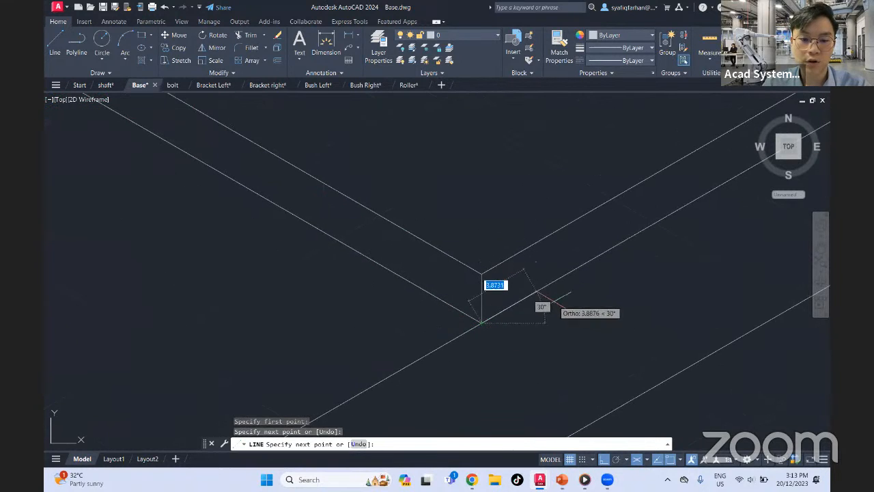
{"action": "key", "text": "Escape"}
Draw a vertical line down from the pad's back top corner using Isoplane Left, and trim it at the plate's back top edge
{"action": "scroll", "coordinate": [550, 293], "scroll_direction": "down", "scroll_amount": 6}
{"action": "middle_click_drag", "start_coordinate": [471, 227], "coordinate": [484, 274]}
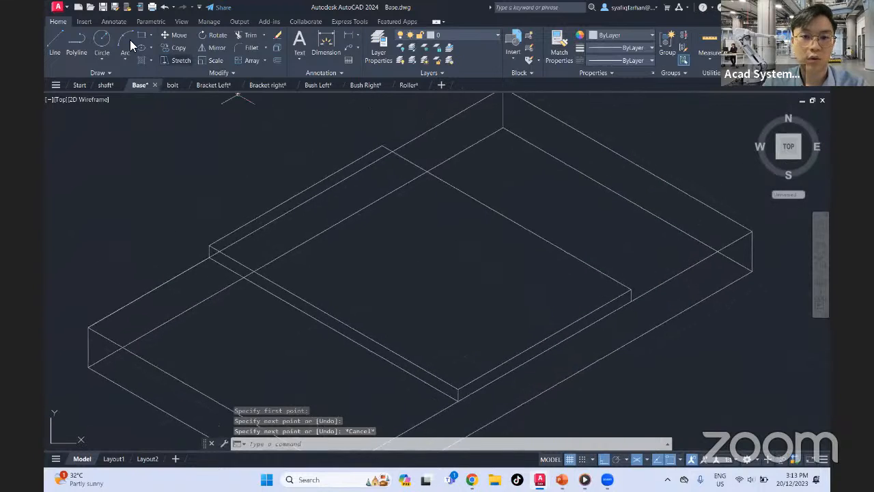
{"action": "left_click", "coordinate": [55, 37]}
{"action": "left_click", "coordinate": [377, 145]}
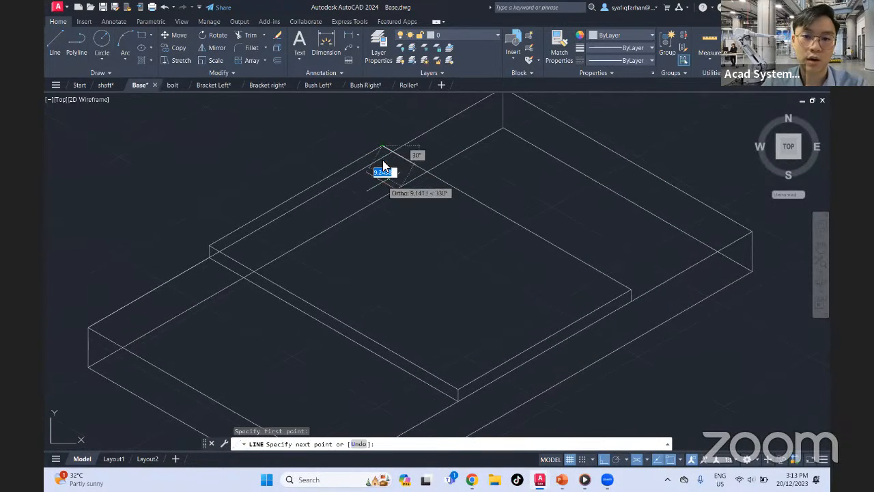
{"action": "key", "text": "F5"}
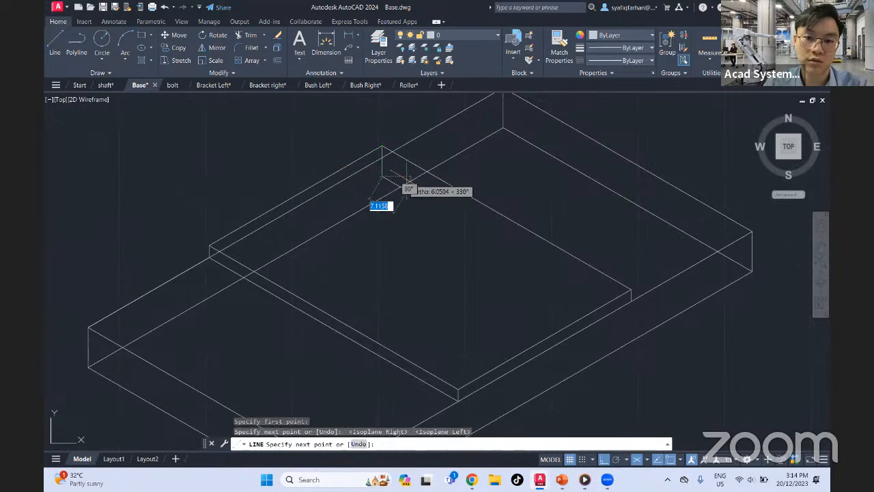
{"action": "key", "text": "Escape"}
{"action": "type", "text": "tr"}
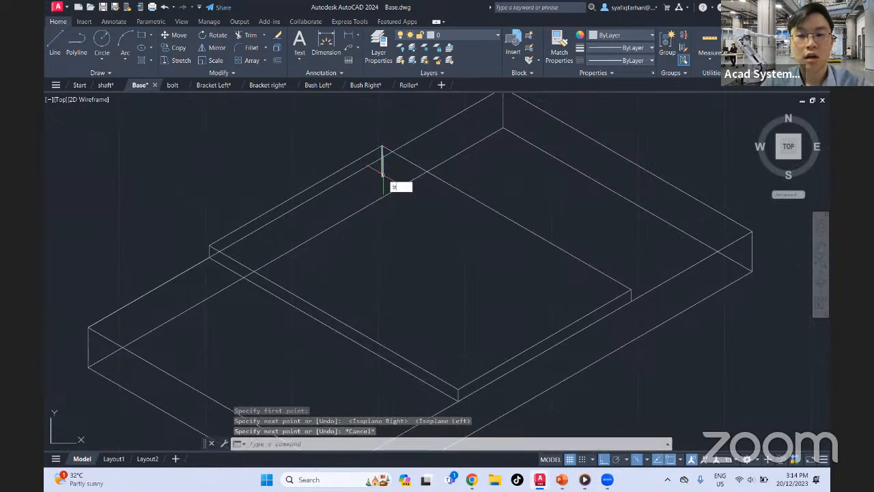
{"action": "key", "text": "Return"}
{"action": "left_click_drag", "start_coordinate": [391, 169], "coordinate": [371, 179]}
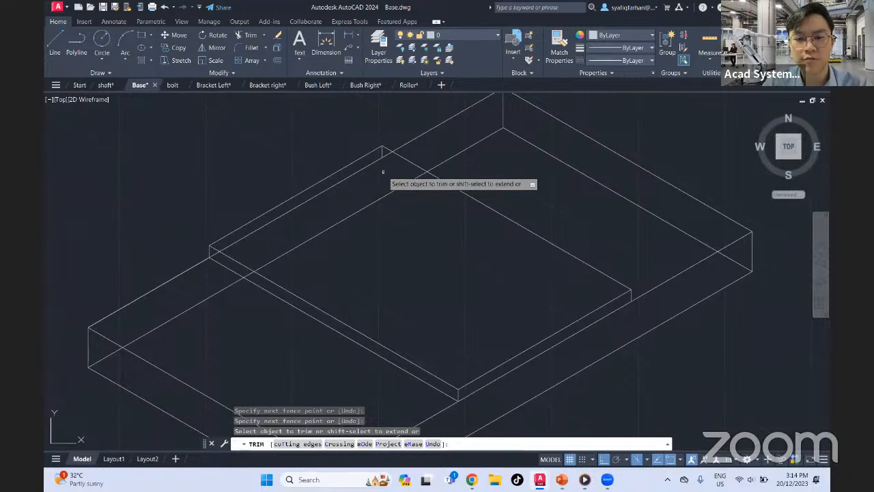
{"action": "key", "text": "Escape"}
Connect the lower ends of the pad's back and right vertical edges with a line across the plate's top face
{"action": "left_click", "coordinate": [58, 44]}
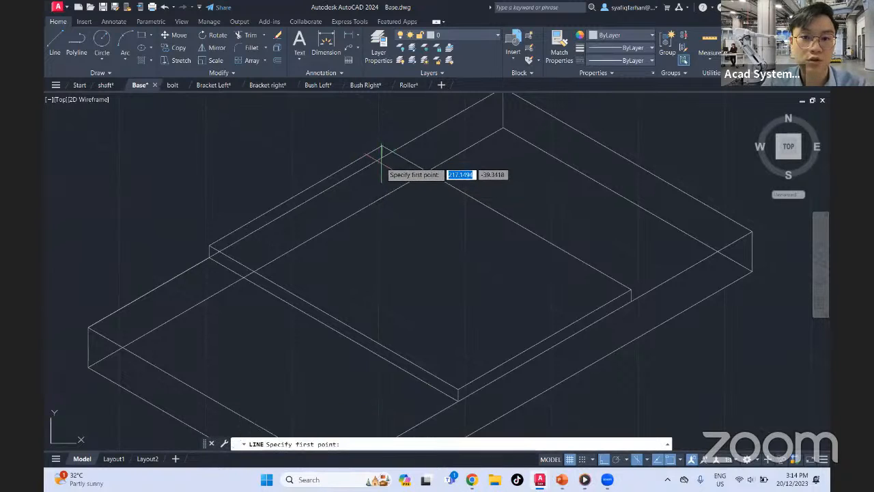
{"action": "left_click", "coordinate": [382, 157]}
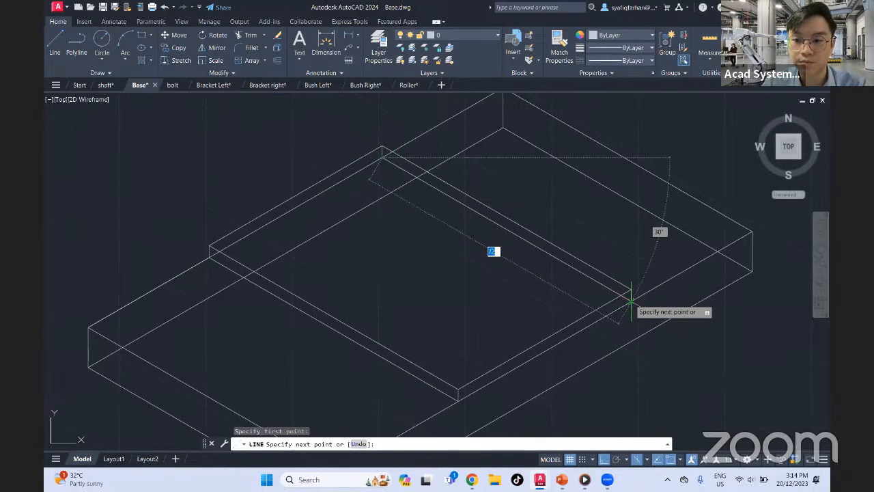
{"action": "key", "text": "Escape"}
Examine the slanted underside cut and its dimensions on the reference base drawing
{"action": "middle_click_drag", "start_coordinate": [505, 278], "coordinate": [557, 249]}
{"action": "scroll", "coordinate": [374, 209], "scroll_direction": "down", "scroll_amount": 4}
{"action": "middle_click_drag", "start_coordinate": [375, 210], "coordinate": [477, 274]}
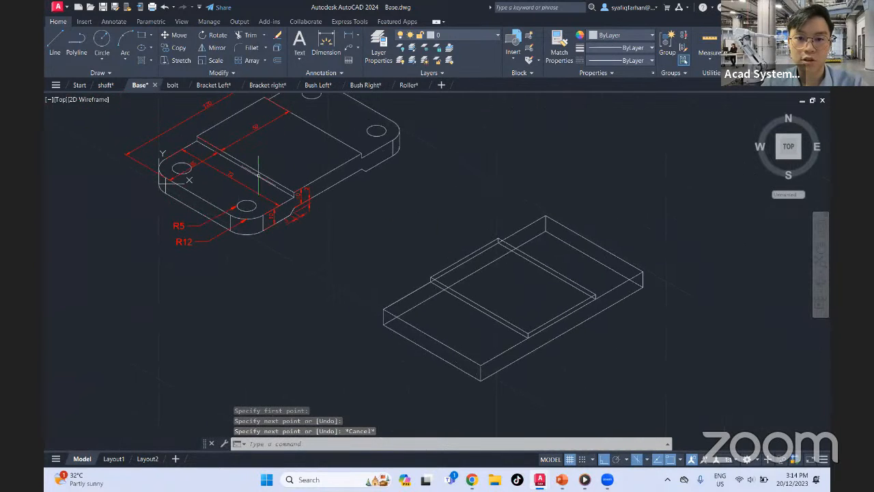
{"action": "scroll", "coordinate": [551, 341], "scroll_direction": "up", "scroll_amount": 2}
{"action": "middle_click_drag", "start_coordinate": [379, 293], "coordinate": [453, 328]}
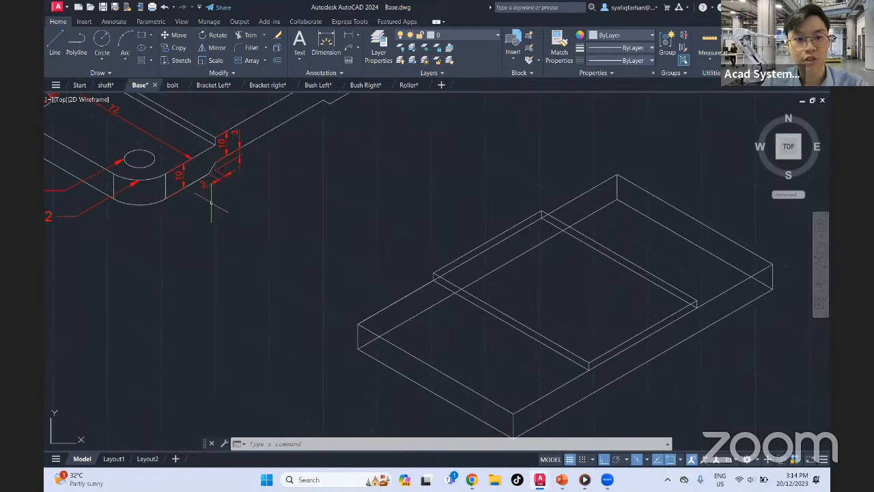
{"action": "scroll", "coordinate": [211, 166], "scroll_direction": "up", "scroll_amount": 7}
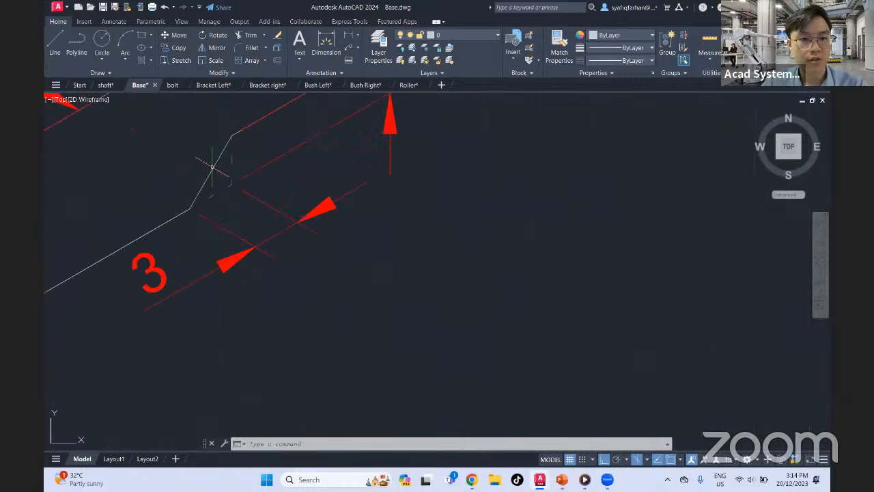
{"action": "scroll", "coordinate": [220, 198], "scroll_direction": "down", "scroll_amount": 2}
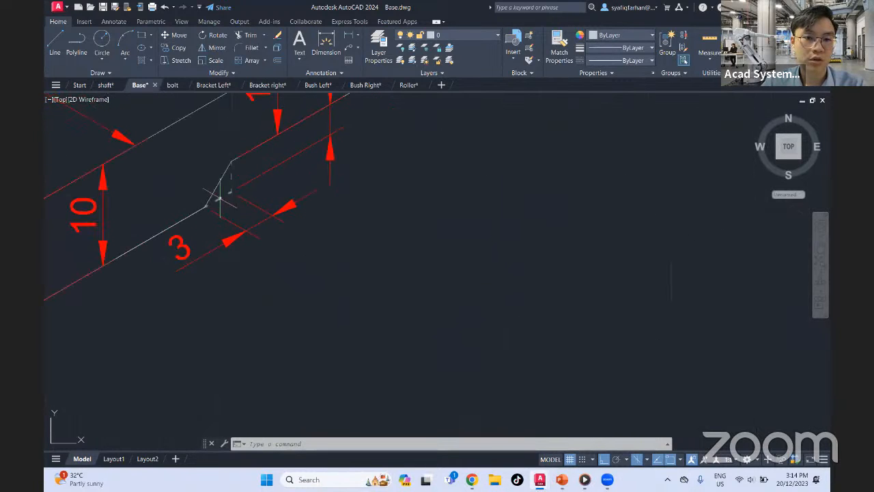
Draw a vertical line about 18.9 units down from the pad's front lower corner and trim it at the plate's bottom edge
{"action": "scroll", "coordinate": [282, 175], "scroll_direction": "down", "scroll_amount": 4}
{"action": "middle_click_drag", "start_coordinate": [737, 392], "coordinate": [467, 206]}
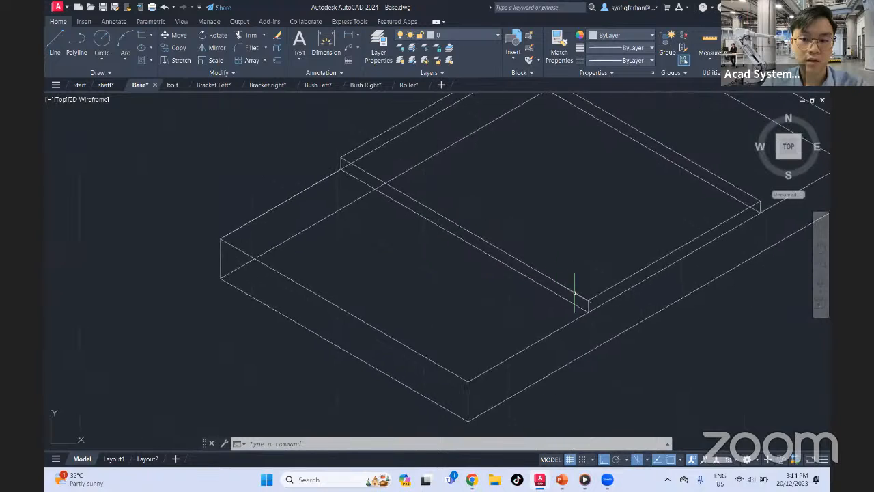
{"action": "left_click", "coordinate": [55, 42]}
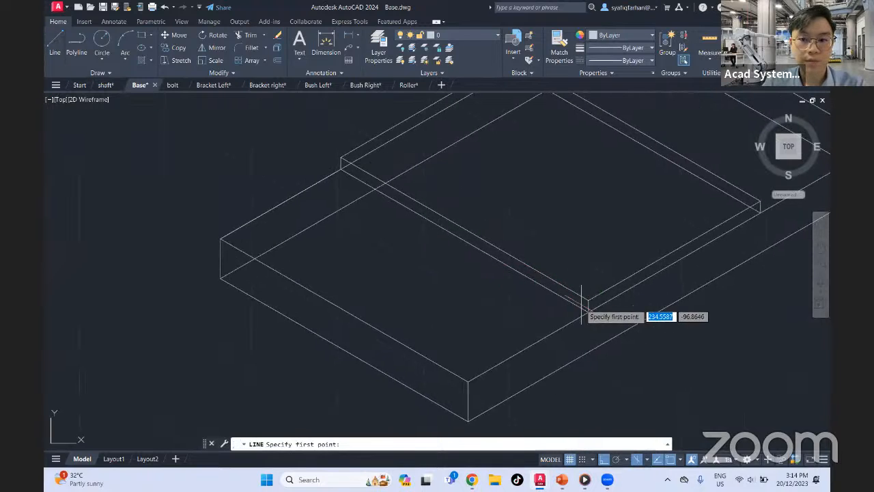
{"action": "left_click", "coordinate": [588, 311]}
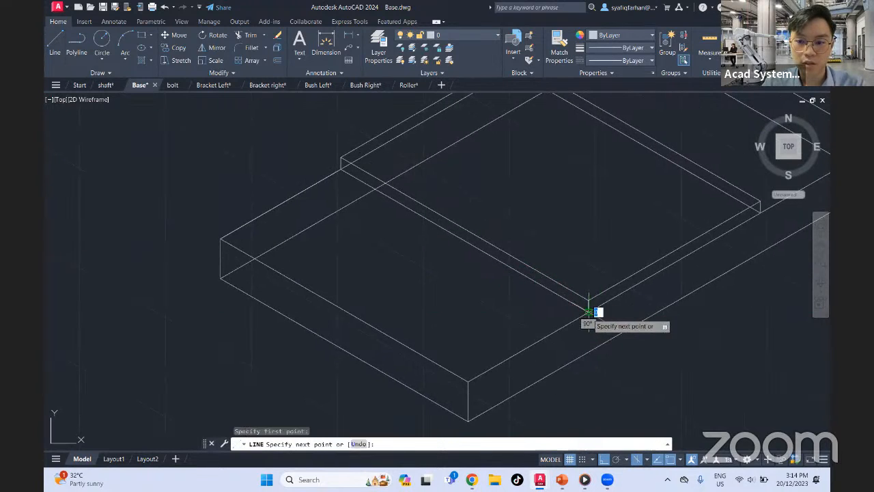
{"action": "left_click", "coordinate": [588, 386]}
{"action": "key", "text": "Escape"}
{"action": "type", "text": "t"}
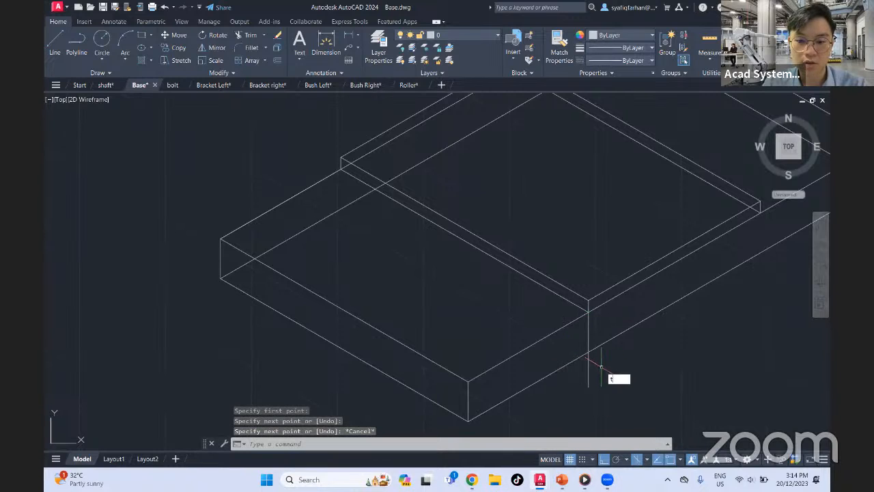
{"action": "type", "text": "r"}
{"action": "key", "text": "space"}
{"action": "left_click_drag", "start_coordinate": [605, 358], "coordinate": [564, 388]}
{"action": "key", "text": "Escape"}
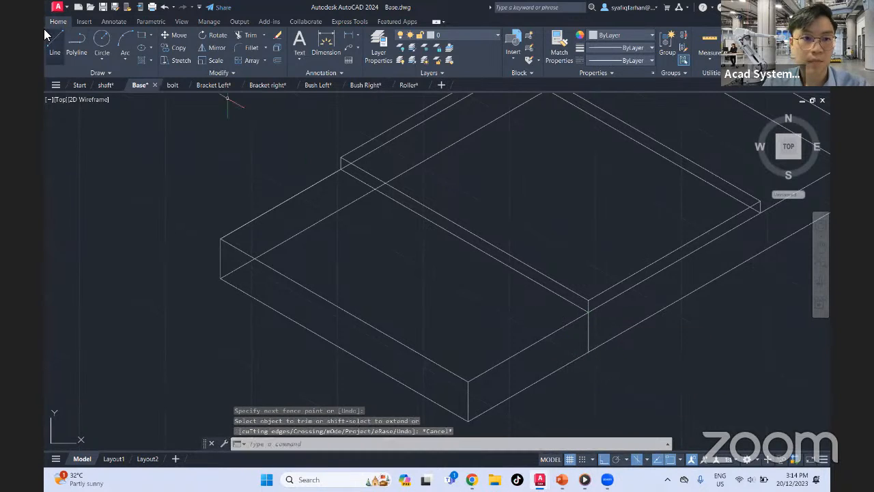
Draw a 3-unit vertical line up from the lower end of the vertical edge below the pad's front corner
{"action": "left_click", "coordinate": [77, 46]}
{"action": "scroll", "coordinate": [580, 353], "scroll_direction": "up", "scroll_amount": 5}
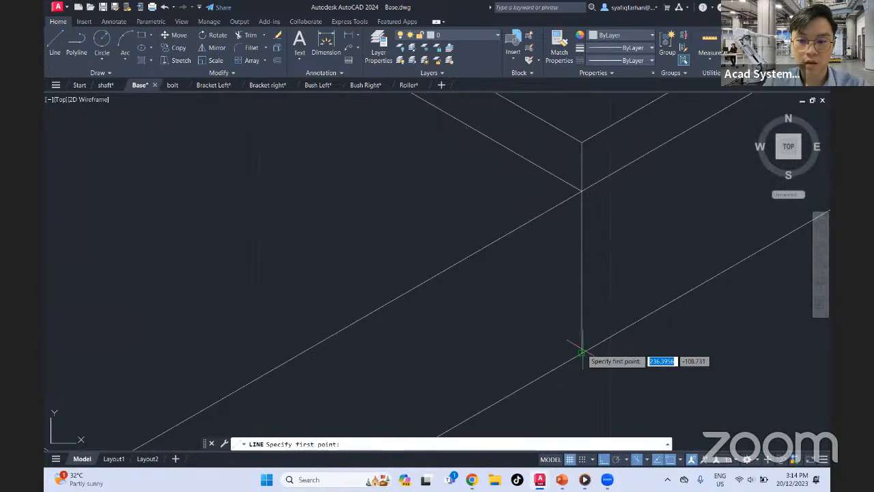
{"action": "left_click", "coordinate": [581, 353]}
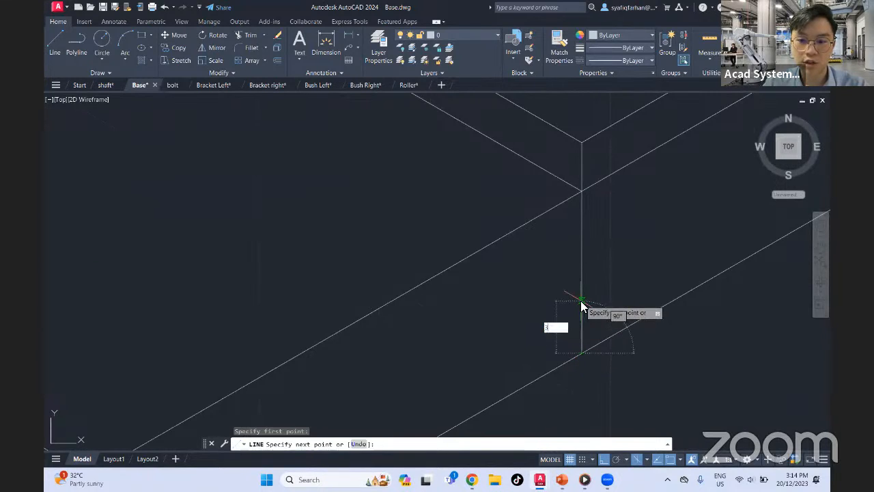
{"action": "type", "text": "3"}
{"action": "key", "text": "Return"}
{"action": "key", "text": "Escape"}
From the same lower end, draw a 3-unit line along the plate's bottom edge in Isoplane Top and connect it diagonally to the 3-unit vertical's upper end
{"action": "key", "text": "Return"}
{"action": "left_click", "coordinate": [581, 353]}
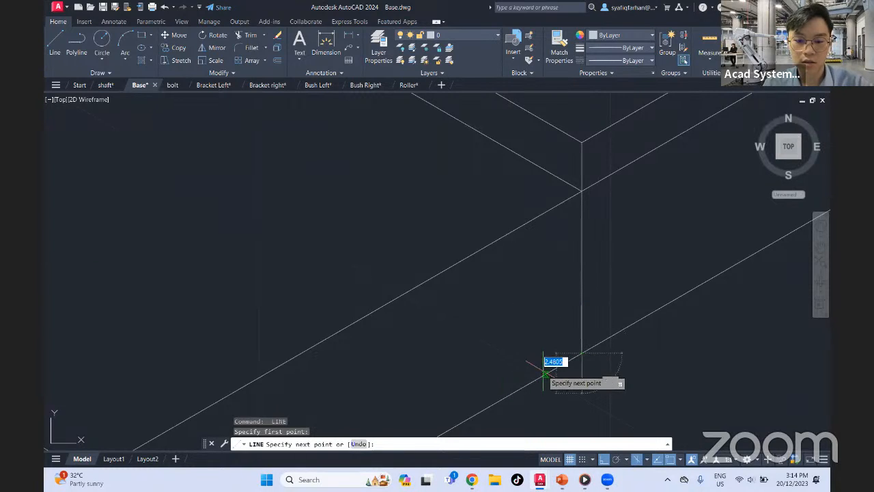
{"action": "key", "text": "F5"}
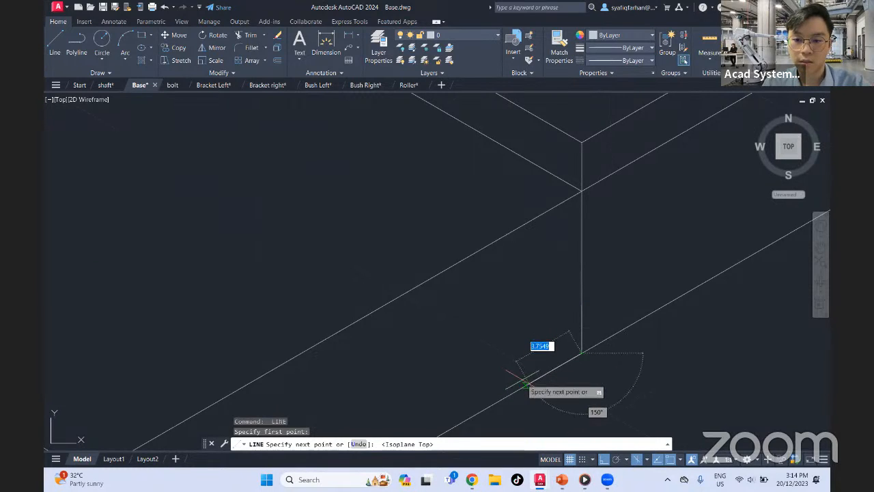
{"action": "type", "text": "3"}
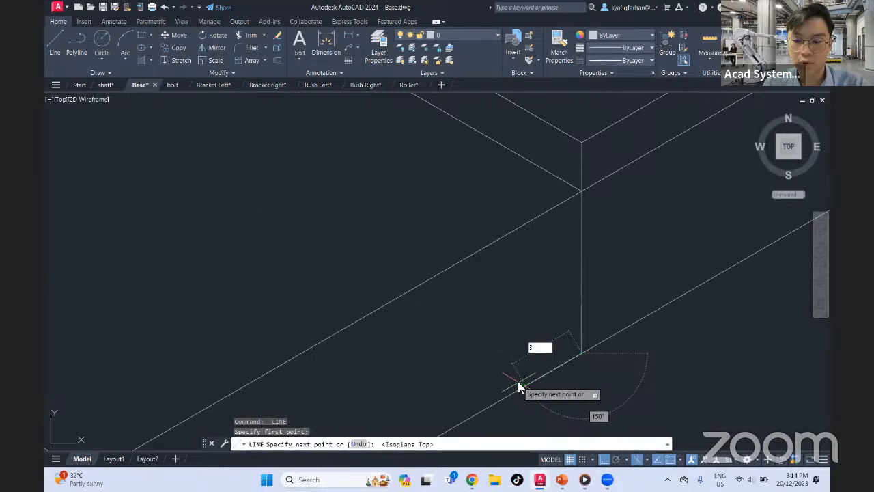
{"action": "key", "text": "Return"}
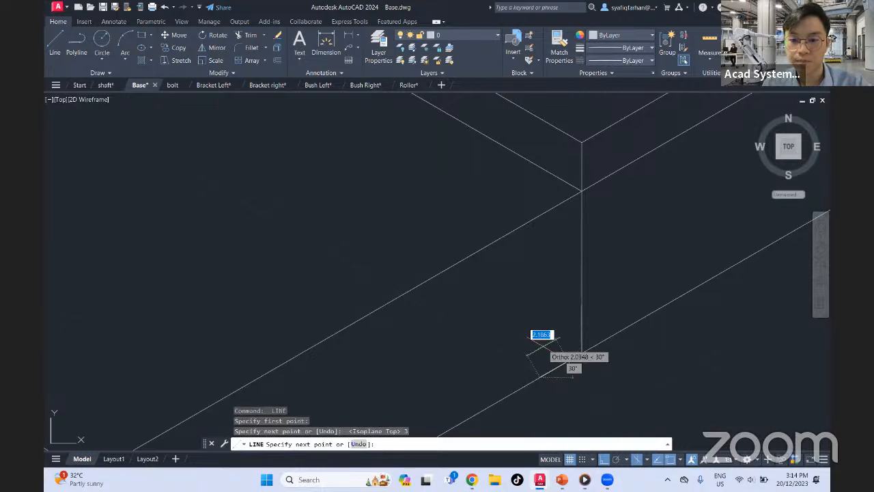
{"action": "left_click", "coordinate": [580, 304]}
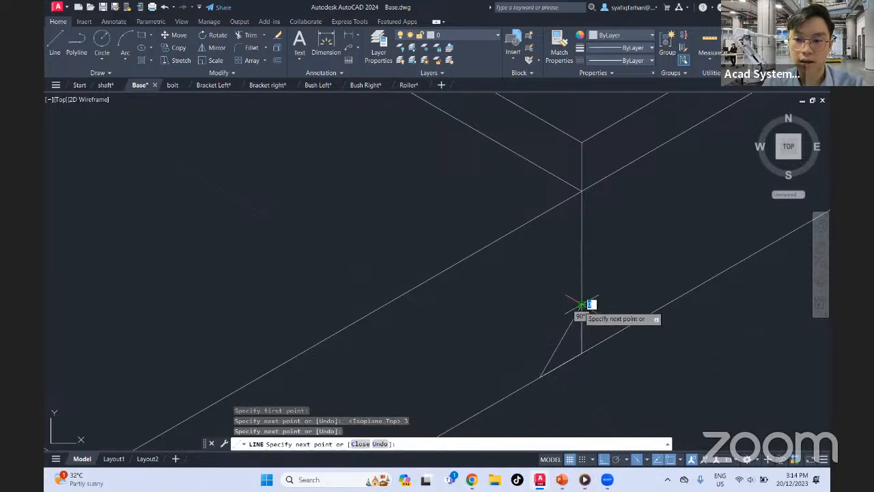
{"action": "key", "text": "Escape"}
{"action": "scroll", "coordinate": [585, 328], "scroll_direction": "down", "scroll_amount": 2}
{"action": "scroll", "coordinate": [584, 327], "scroll_direction": "down", "scroll_amount": 2}
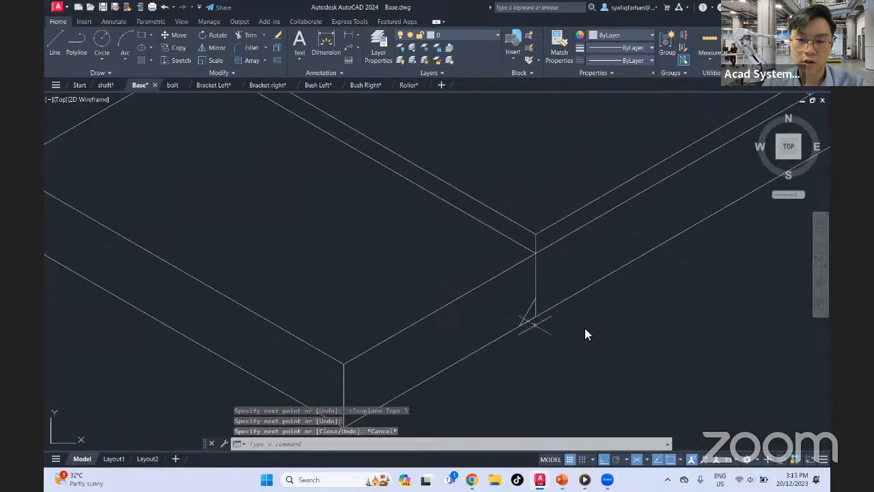
{"action": "scroll", "coordinate": [571, 270], "scroll_direction": "down", "scroll_amount": 3}
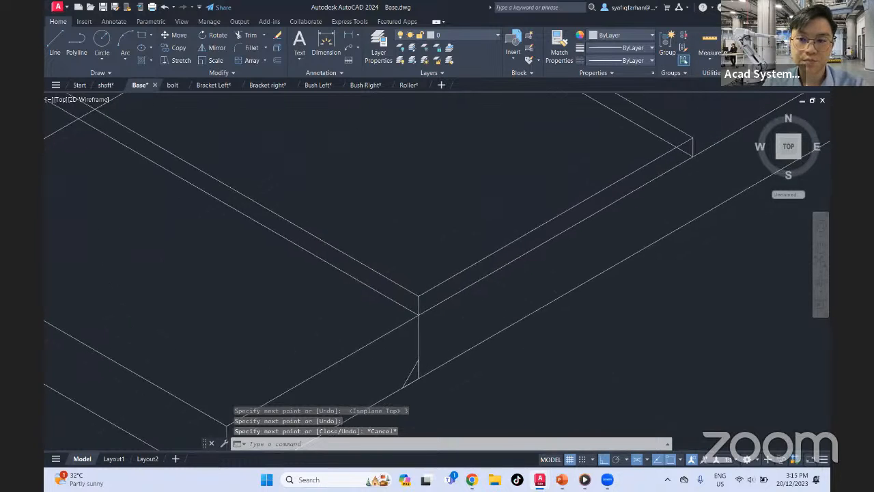
Draw a vertical line about 12.5 units down from the pad's right lower corner in Isoplane Right, and trim it at the plate's bottom edge
{"action": "scroll", "coordinate": [670, 192], "scroll_direction": "down", "scroll_amount": 2}
{"action": "middle_click_drag", "start_coordinate": [401, 164], "coordinate": [619, 346]}
{"action": "middle_click_drag", "start_coordinate": [632, 265], "coordinate": [447, 208]}
{"action": "mouse_move", "coordinate": [564, 280]}
{"action": "middle_mouse_down"}
{"action": "mouse_move", "coordinate": [484, 254]}
{"action": "mouse_move", "coordinate": [438, 212]}
{"action": "middle_mouse_up"}
{"action": "left_click", "coordinate": [56, 43]}
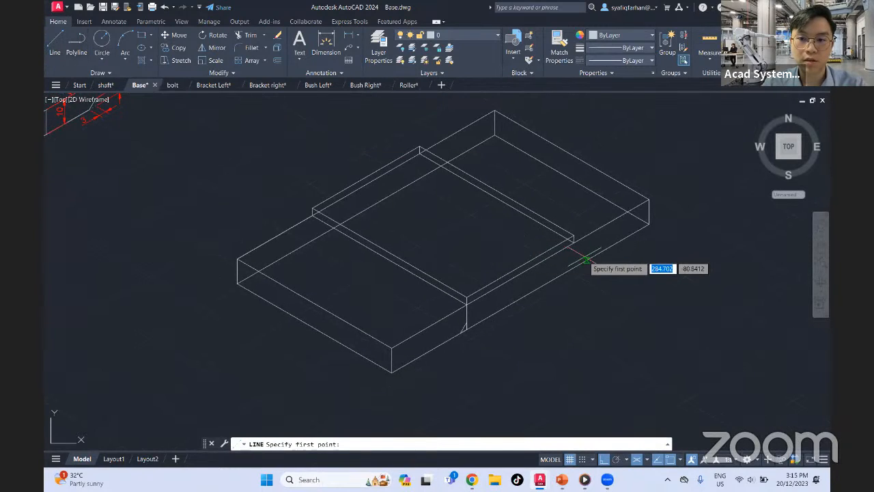
{"action": "scroll", "coordinate": [566, 261], "scroll_direction": "up", "scroll_amount": 4}
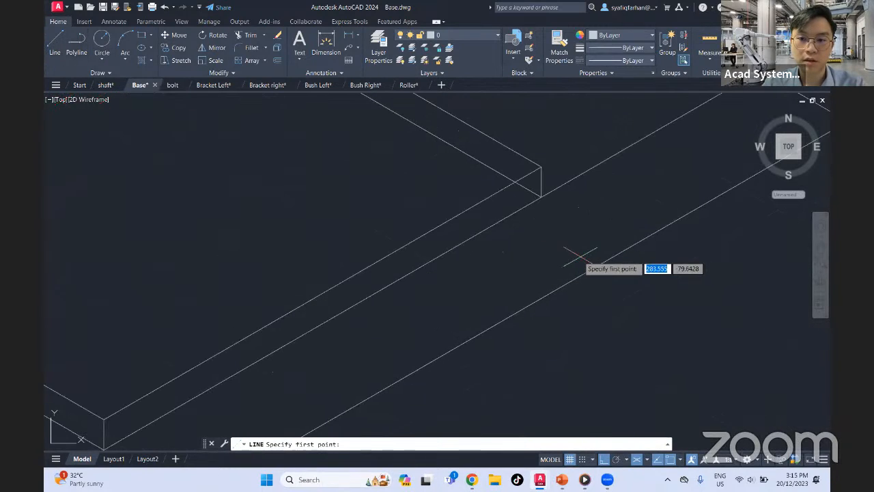
{"action": "left_click", "coordinate": [541, 197]}
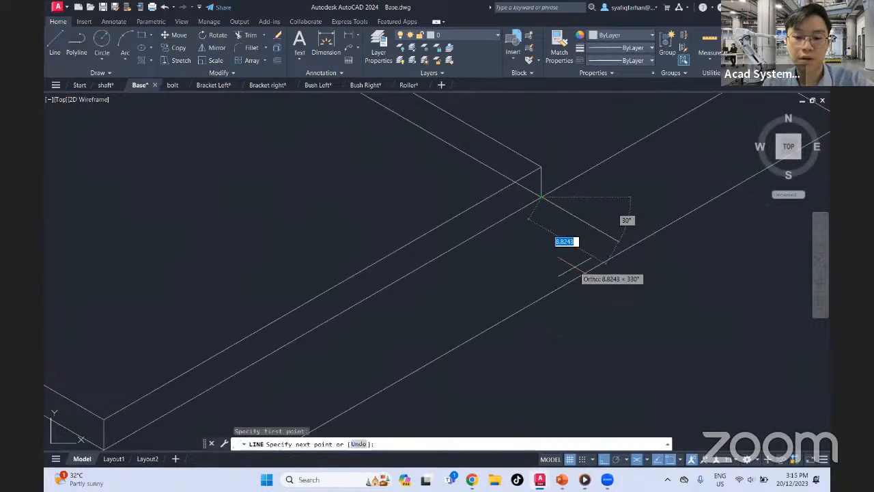
{"action": "key", "text": "F5"}
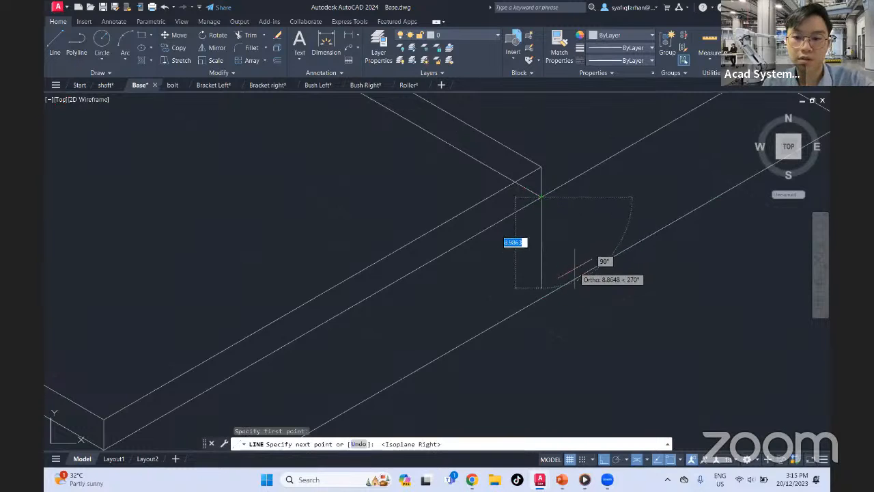
{"action": "left_click", "coordinate": [541, 322]}
{"action": "key", "text": "Escape"}
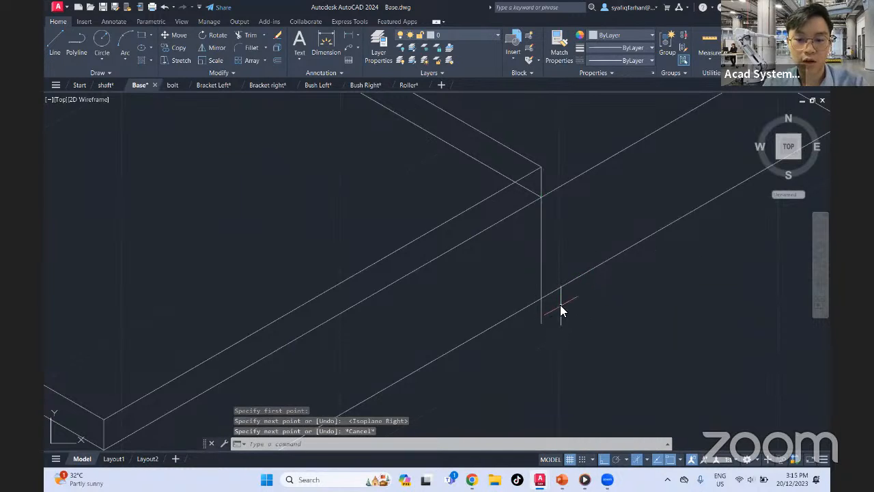
{"action": "type", "text": "tr"}
{"action": "key", "text": "Return"}
{"action": "left_click_drag", "start_coordinate": [553, 306], "coordinate": [519, 330]}
{"action": "key", "text": "Escape"}
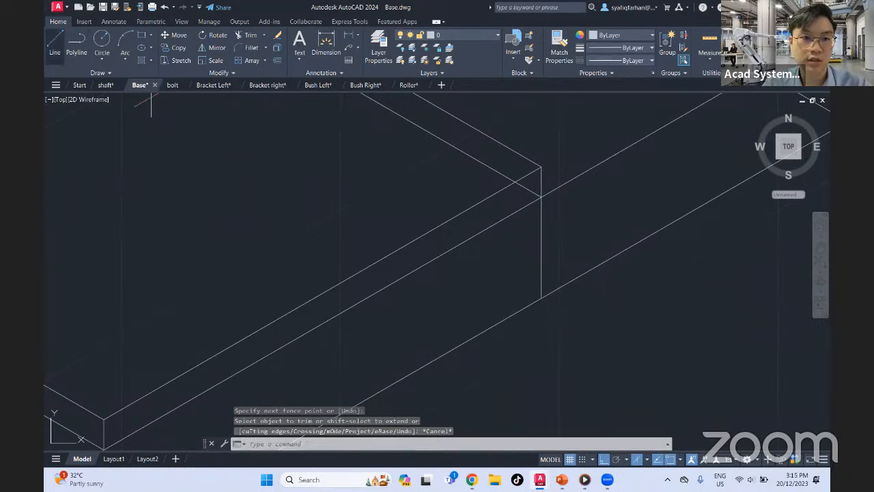
Draw a 3-unit vertical line up from the lower end of the vertical edge below the pad's right corner
{"action": "left_click", "coordinate": [54, 43]}
{"action": "left_click", "coordinate": [507, 283]}
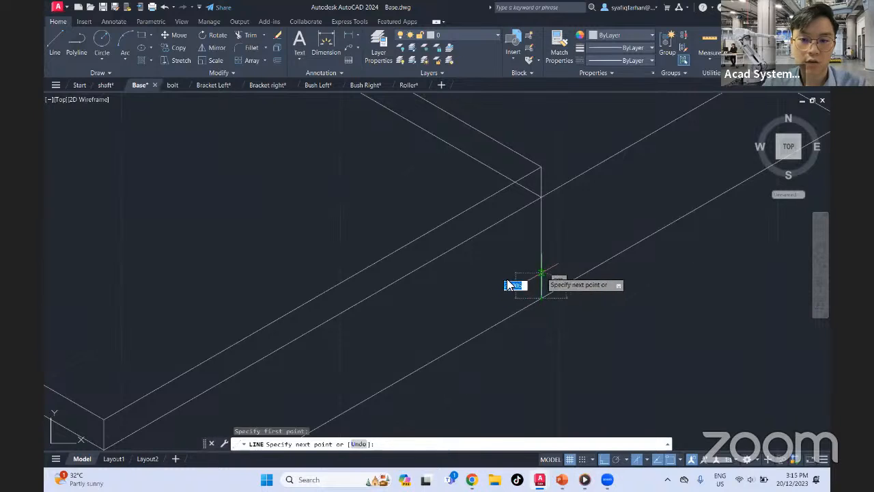
{"action": "key", "text": "Return"}
{"action": "key", "text": "Escape"}
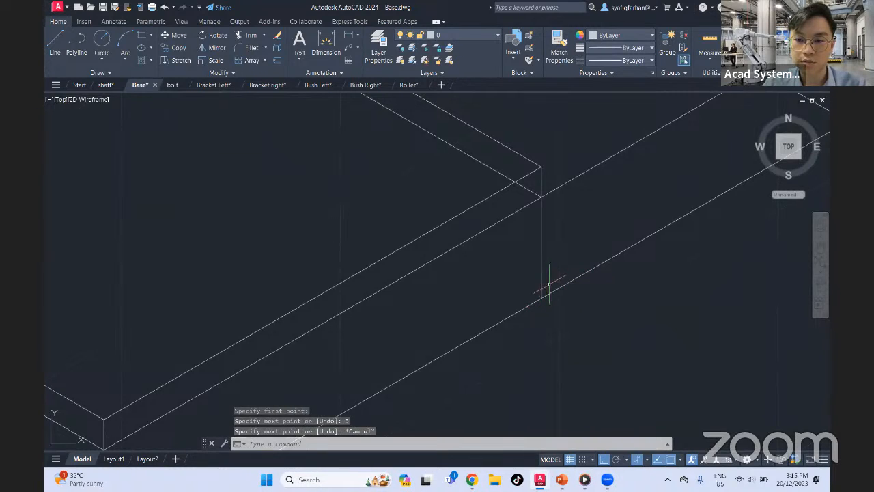
Draw a 3-unit line outward along the plate's bottom edge from the right vertical's lower end, and connect it diagonally to the 3-unit vertical's upper end
{"action": "key", "text": "Return"}
{"action": "left_click", "coordinate": [542, 298]}
{"action": "type", "text": "3"}
{"action": "key", "text": "Return"}
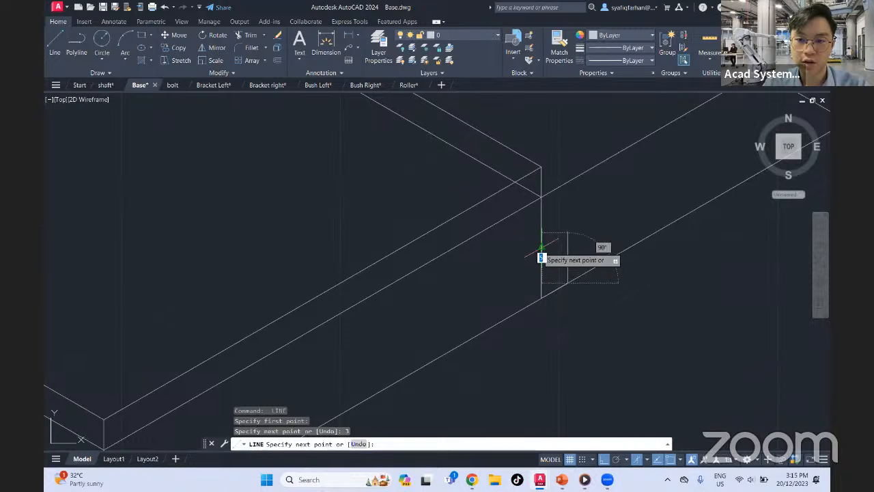
{"action": "left_click", "coordinate": [564, 282]}
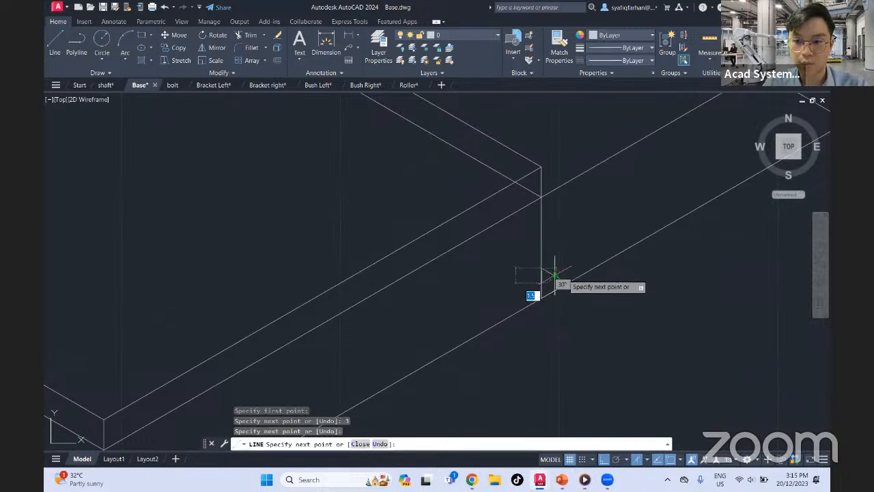
{"action": "key", "text": "Escape"}
Trim away the corner below the right slanted line and the plate's bottom edge on both sides of it
{"action": "type", "text": "tr"}
{"action": "key", "text": "Return"}
{"action": "left_click", "coordinate": [556, 298]}
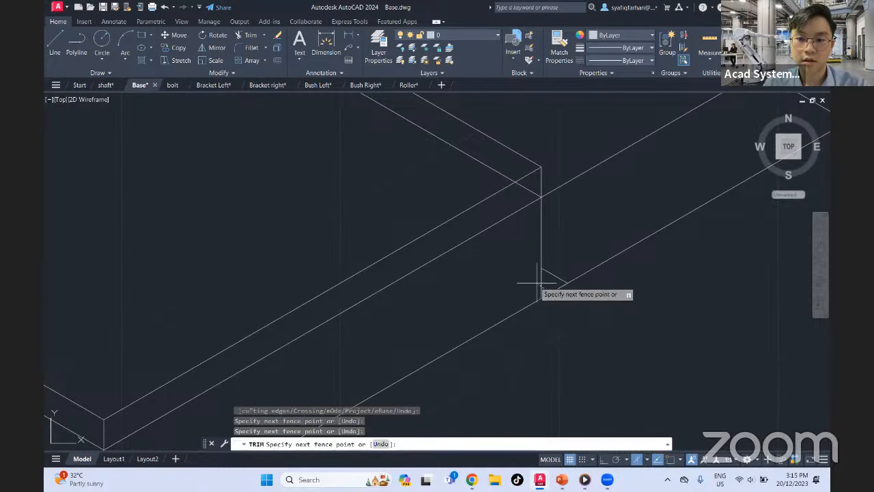
{"action": "left_click", "coordinate": [527, 278]}
{"action": "left_click", "coordinate": [550, 338]}
{"action": "left_click", "coordinate": [499, 300]}
{"action": "scroll", "coordinate": [511, 318], "scroll_direction": "down", "scroll_amount": 3}
{"action": "left_click", "coordinate": [589, 310]}
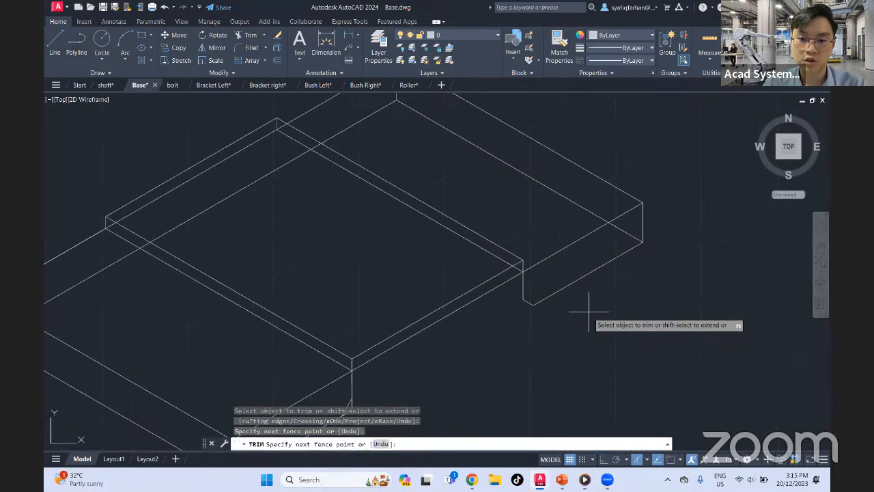
{"action": "left_click", "coordinate": [577, 271]}
Trim away the vertical and bottom-edge stubs below the slanted line under the pad's front corner
{"action": "middle_click_drag", "start_coordinate": [170, 326], "coordinate": [218, 262]}
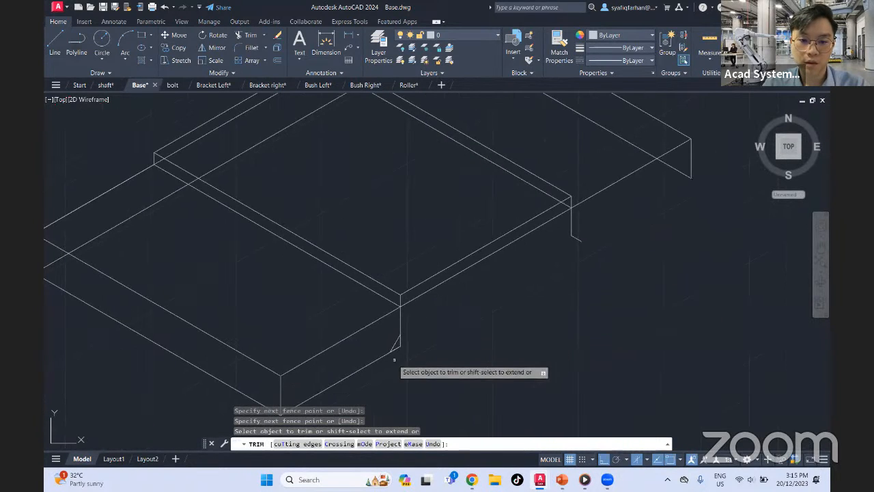
{"action": "scroll", "coordinate": [395, 362], "scroll_direction": "up", "scroll_amount": 5}
{"action": "left_click", "coordinate": [434, 262]}
{"action": "left_click", "coordinate": [396, 312]}
{"action": "scroll", "coordinate": [449, 301], "scroll_direction": "down", "scroll_amount": 4}
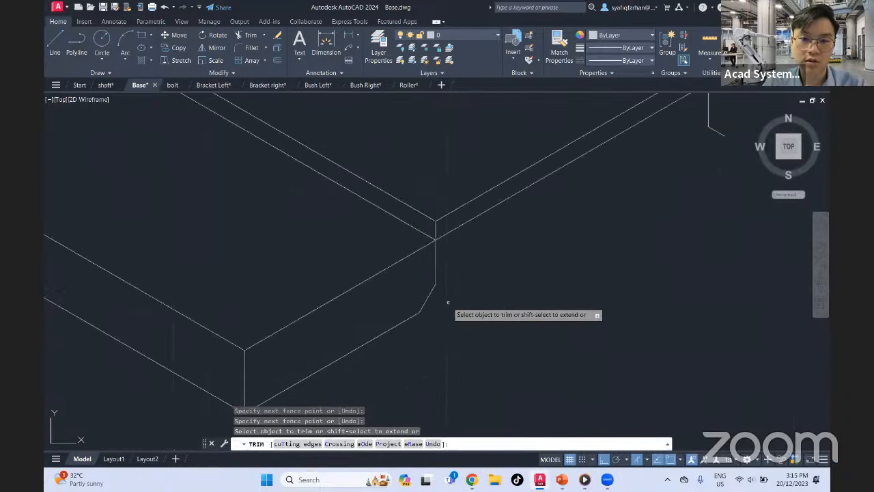
{"action": "key", "text": "Escape"}
Connect the upper ends of the two slanted lines with a line about 50 units long to form the recess's edge
{"action": "type", "text": "l"}
{"action": "key", "text": "Return"}
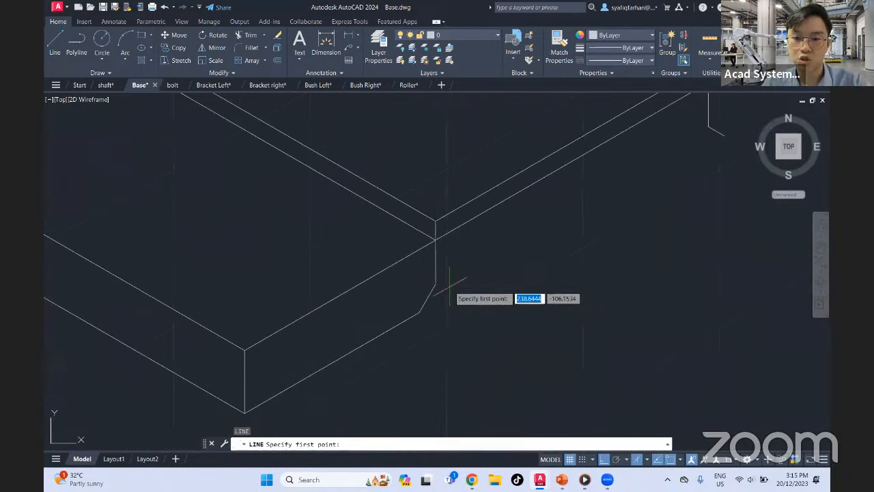
{"action": "left_click", "coordinate": [435, 282]}
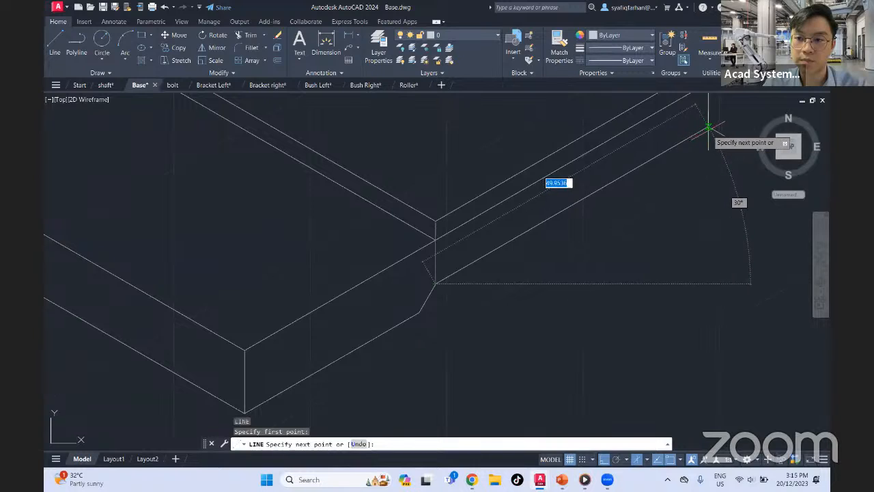
{"action": "key", "text": "Escape"}
{"action": "scroll", "coordinate": [673, 196], "scroll_direction": "up", "scroll_amount": 2}
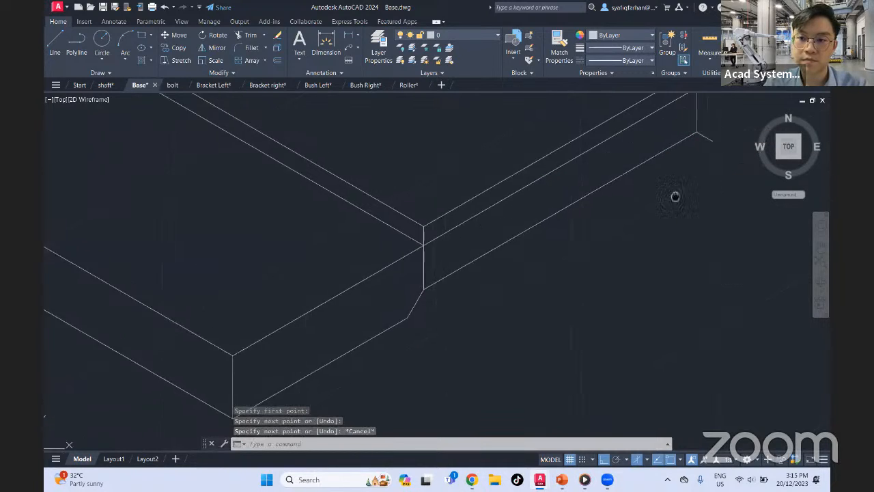
Redraw the plate's bottom edge from the right slanted line's outer end to the plate's right bottom corner
{"action": "left_click", "coordinate": [49, 41]}
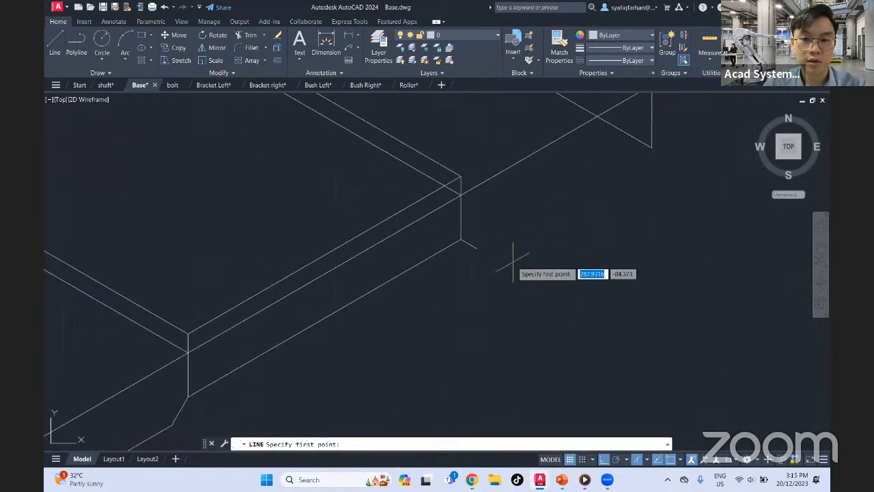
{"action": "left_click", "coordinate": [476, 248]}
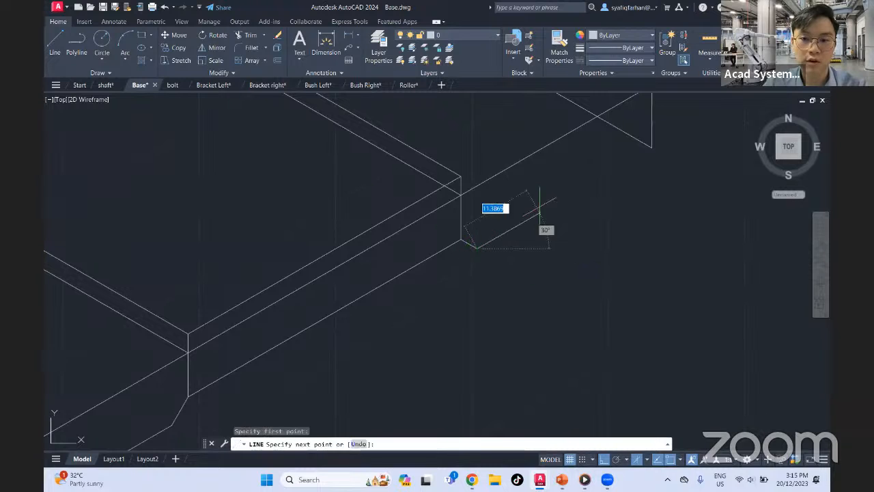
{"action": "left_click", "coordinate": [652, 147]}
{"action": "key", "text": "Escape"}
{"action": "middle_click_drag", "start_coordinate": [628, 195], "coordinate": [678, 275]}
{"action": "scroll", "coordinate": [614, 231], "scroll_direction": "down", "scroll_amount": 5}
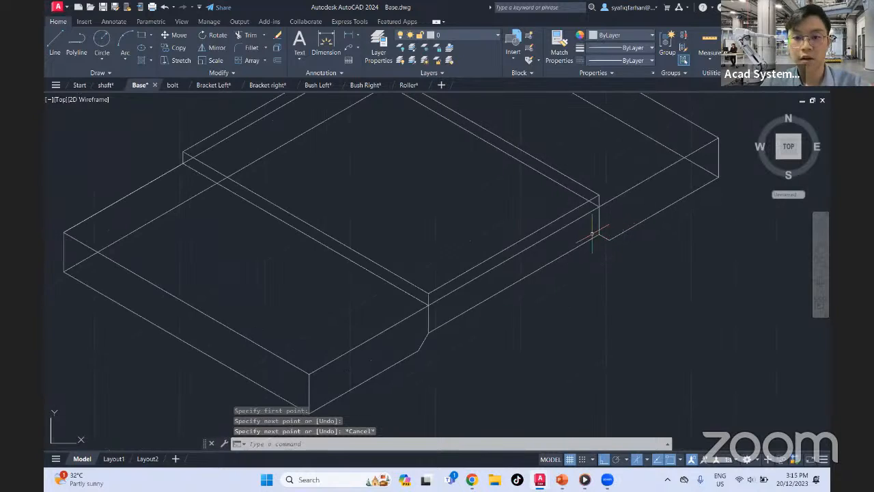
Compare the redrawn plate with the reference base drawing, examining its rounded corners and holes
{"action": "middle_click_drag", "start_coordinate": [480, 211], "coordinate": [581, 259]}
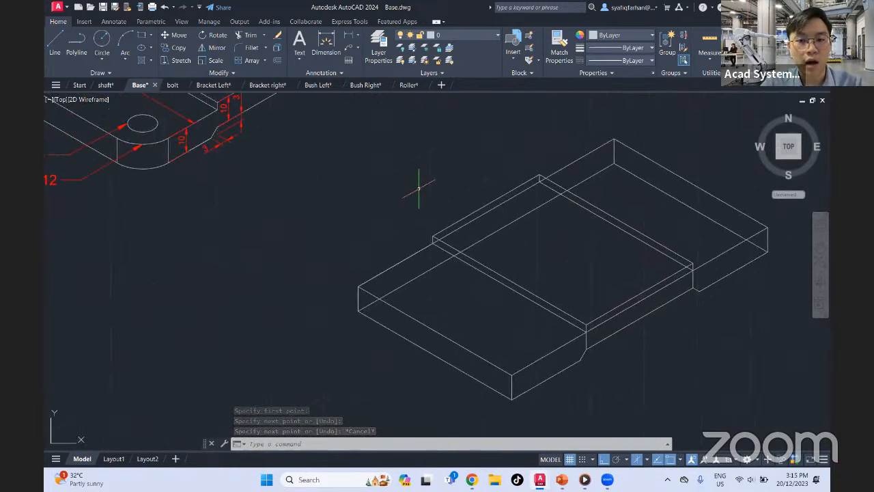
{"action": "mouse_move", "coordinate": [422, 193]}
{"action": "middle_mouse_down"}
{"action": "mouse_move", "coordinate": [544, 266]}
{"action": "mouse_move", "coordinate": [489, 274]}
{"action": "mouse_move", "coordinate": [415, 259]}
{"action": "middle_mouse_up"}
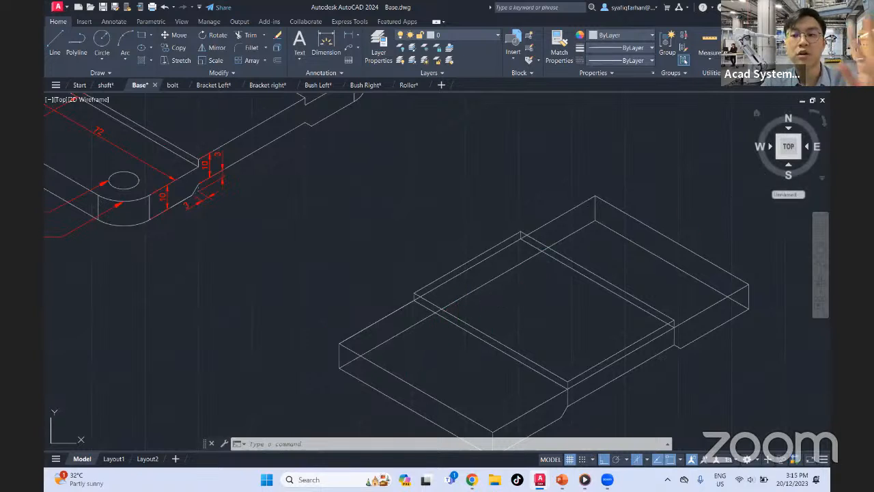
{"action": "left_click", "coordinate": [784, 159]}
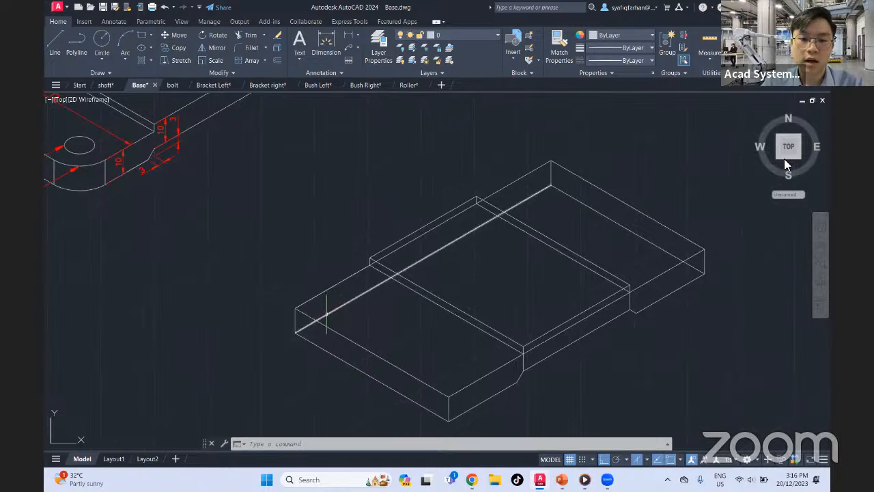
{"action": "left_click", "coordinate": [449, 217]}
{"action": "key", "text": "Escape"}
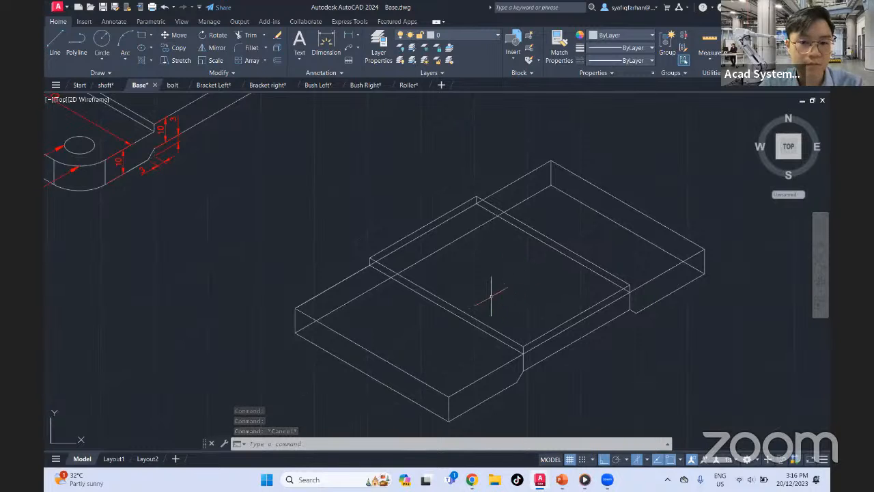
{"action": "middle_click_drag", "start_coordinate": [318, 264], "coordinate": [516, 336]}
{"action": "middle_click_drag", "start_coordinate": [571, 274], "coordinate": [470, 312]}
{"action": "middle_click_drag", "start_coordinate": [460, 258], "coordinate": [479, 322]}
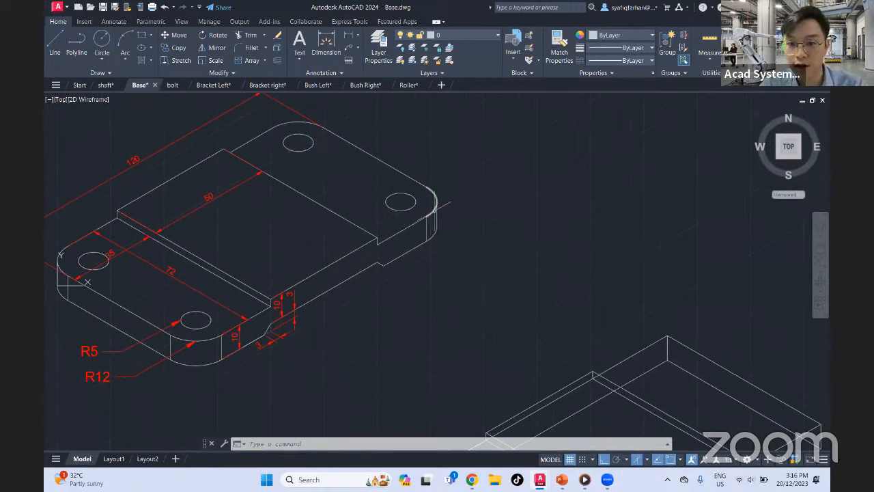
{"action": "middle_click_drag", "start_coordinate": [473, 291], "coordinate": [439, 219]}
{"action": "scroll", "coordinate": [439, 218], "scroll_direction": "down", "scroll_amount": 2}
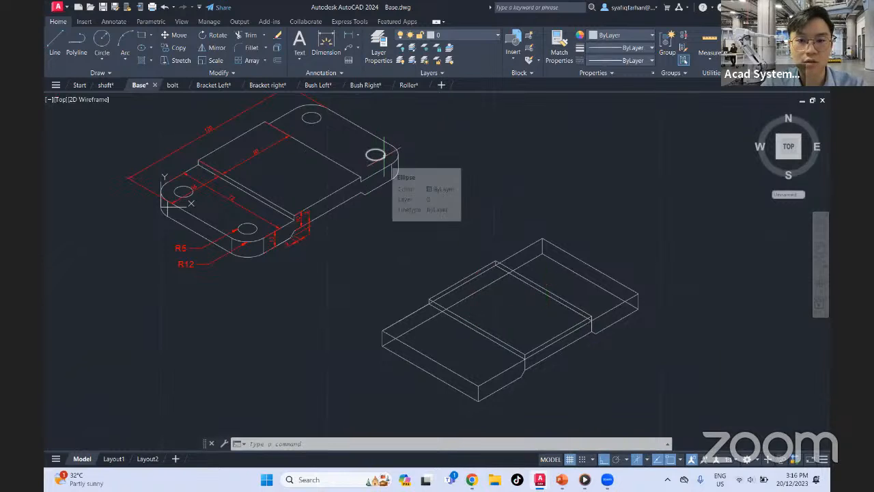
Trim the plate-edge segment and vertical line below the pad's front corner, and the lower hidden edge across to the pad's right corner
{"action": "scroll", "coordinate": [539, 339], "scroll_direction": "up", "scroll_amount": 2}
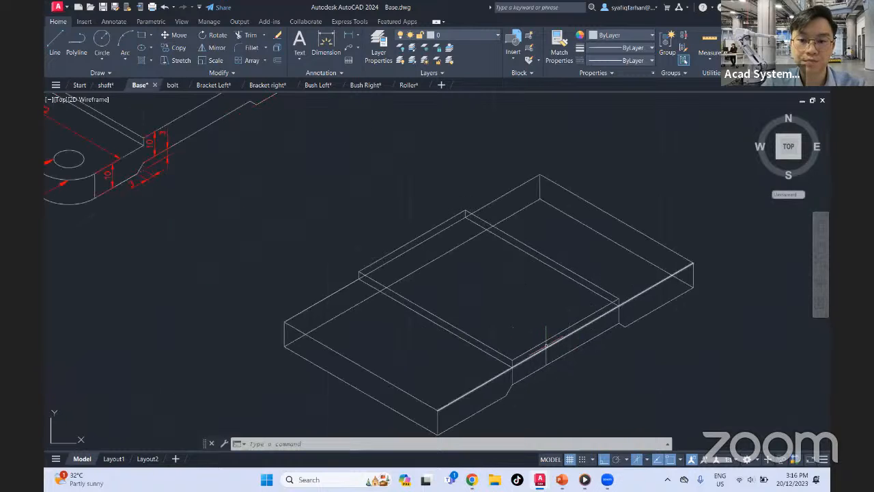
{"action": "scroll", "coordinate": [559, 353], "scroll_direction": "up", "scroll_amount": 3}
{"action": "key", "text": "Return"}
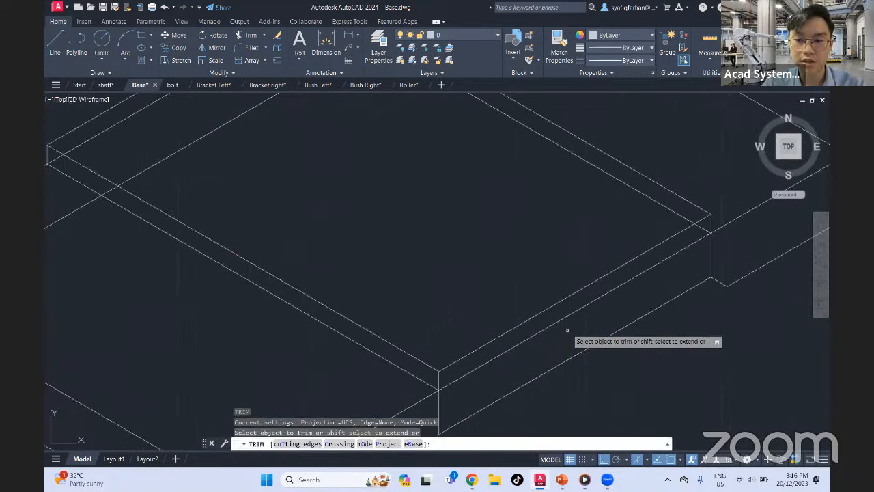
{"action": "scroll", "coordinate": [565, 326], "scroll_direction": "down", "scroll_amount": 2}
{"action": "left_click", "coordinate": [652, 285]}
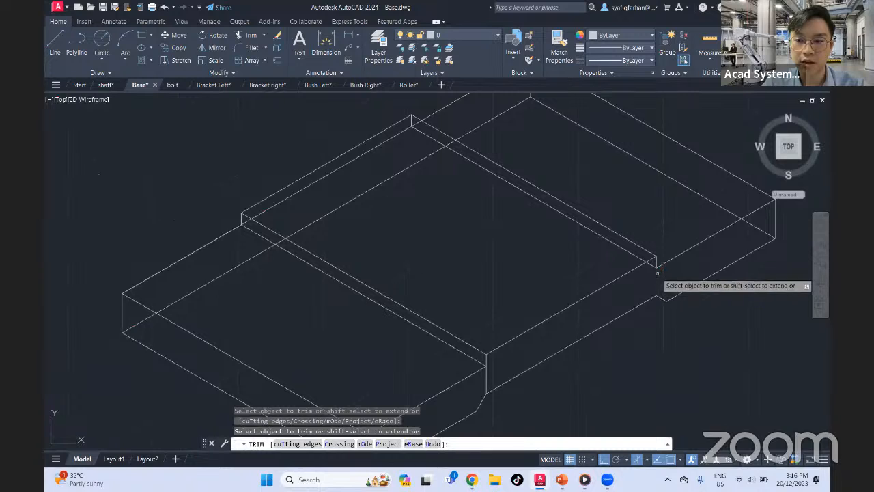
{"action": "left_click", "coordinate": [490, 382]}
{"action": "key", "text": "Return"}
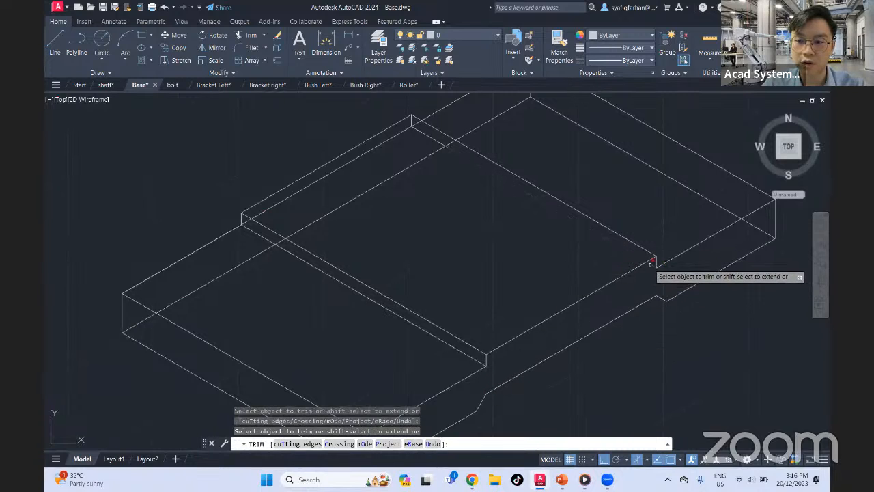
{"action": "left_click", "coordinate": [649, 263]}
Trim the hidden stubs at the pad's rear corner and the plate's hidden bottom edge beneath the pad
{"action": "middle_click_drag", "start_coordinate": [446, 231], "coordinate": [540, 314]}
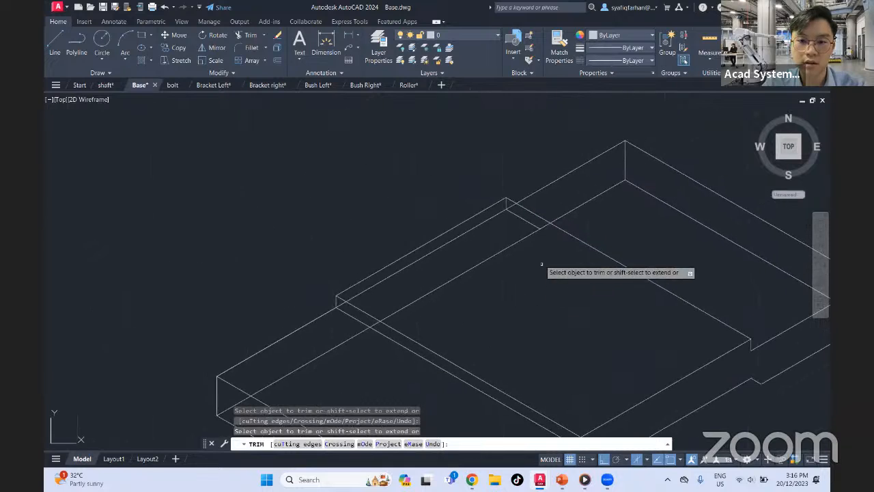
{"action": "left_click", "coordinate": [525, 222]}
{"action": "left_click", "coordinate": [507, 206]}
{"action": "key", "text": "Return"}
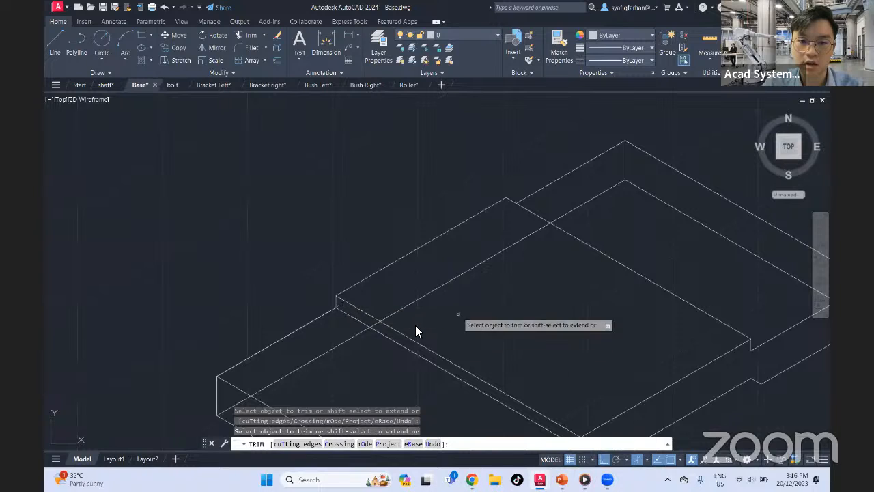
{"action": "left_click_drag", "start_coordinate": [454, 280], "coordinate": [447, 277]}
{"action": "scroll", "coordinate": [413, 329], "scroll_direction": "down", "scroll_amount": 5}
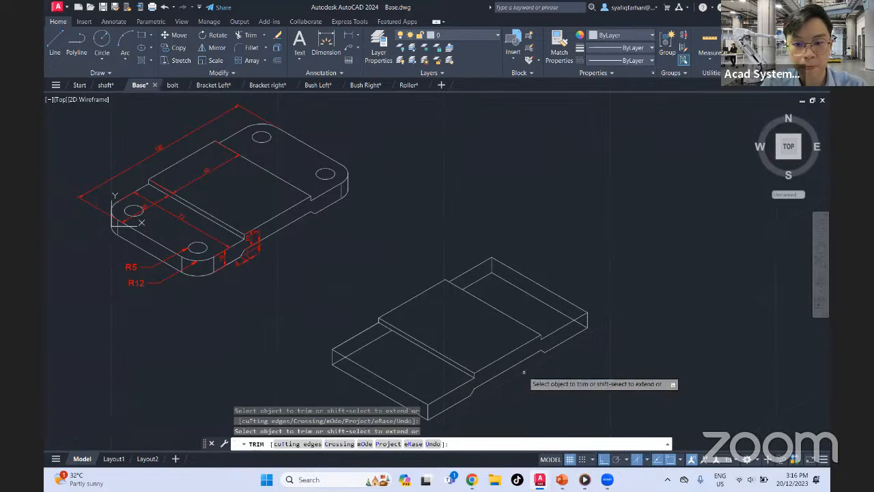
{"action": "key", "text": "Escape"}
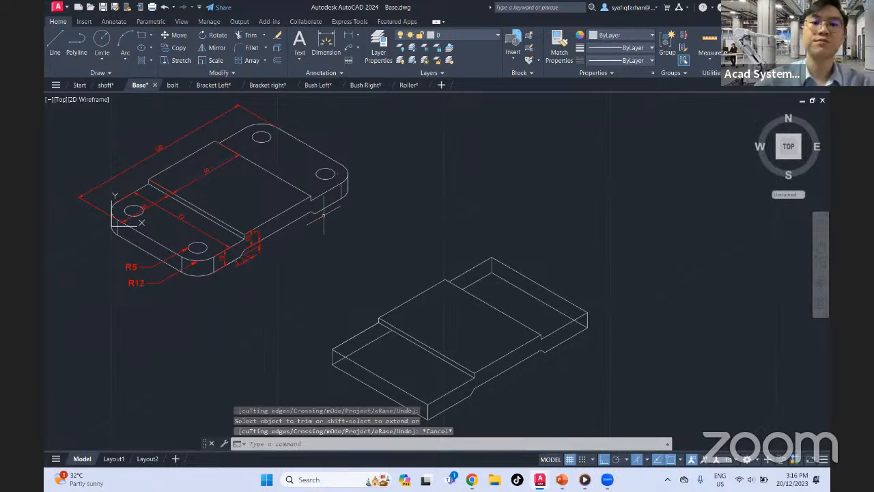
Draw an ordinary center-radius circle in the empty area above the redrawn plate, and erase it
{"action": "middle_click_drag", "start_coordinate": [508, 266], "coordinate": [585, 231]}
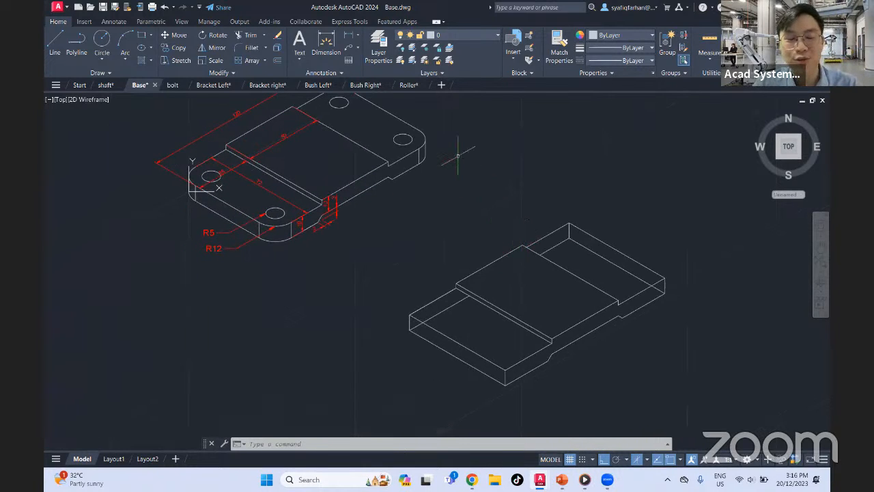
{"action": "left_click", "coordinate": [102, 40]}
{"action": "middle_click_drag", "start_coordinate": [669, 211], "coordinate": [583, 241]}
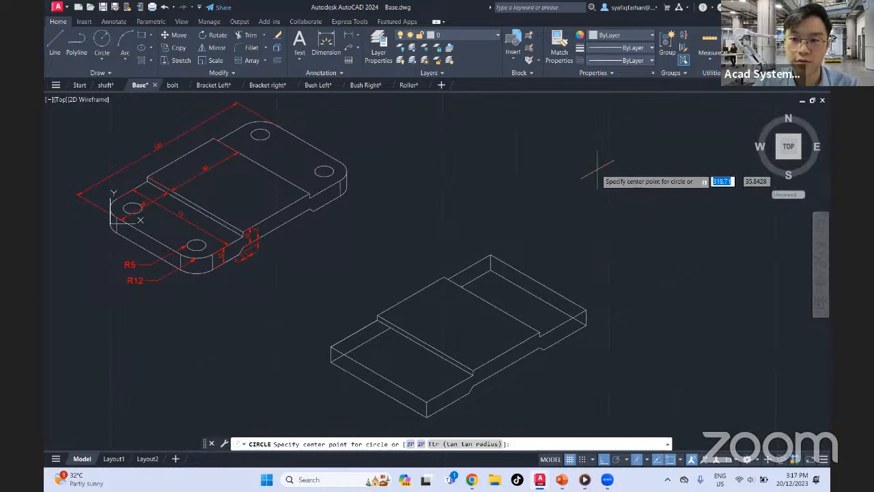
{"action": "left_click", "coordinate": [574, 170]}
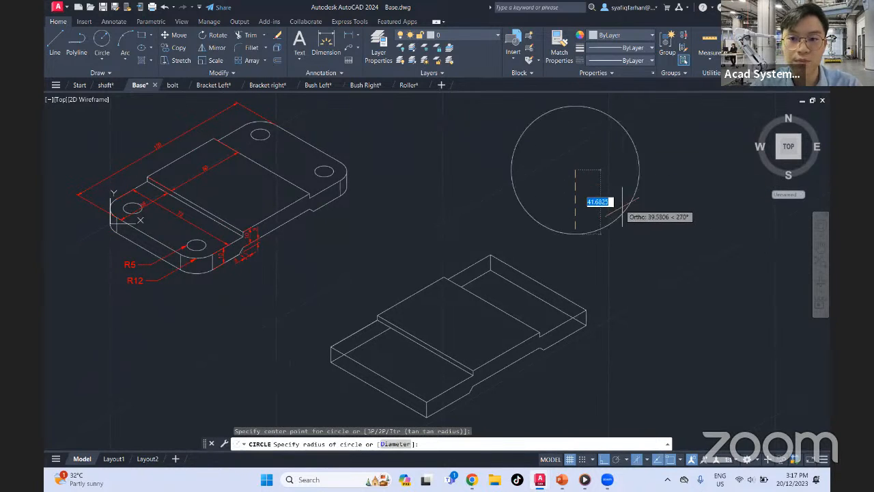
{"action": "left_click", "coordinate": [618, 218]}
{"action": "middle_click_drag", "start_coordinate": [608, 153], "coordinate": [588, 189]}
{"action": "left_click", "coordinate": [647, 128]}
{"action": "left_click", "coordinate": [590, 185]}
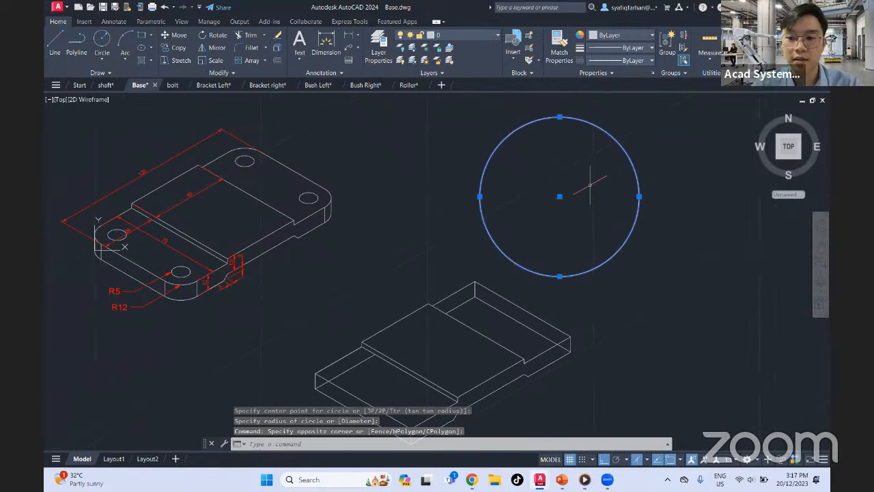
{"action": "key", "text": "Delete"}
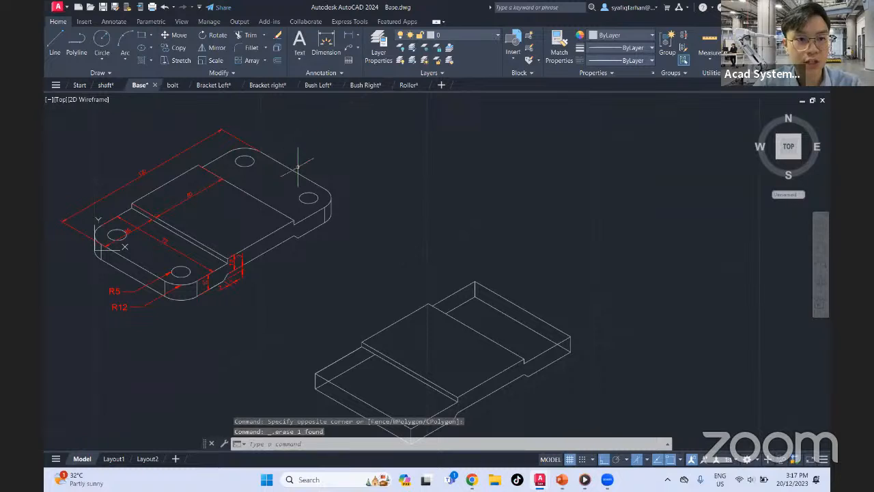
Draw an isocircle about 17 units in radius above the plate, cycling the isoplane through Left to Top, and erase the circle
{"action": "left_click", "coordinate": [150, 47]}
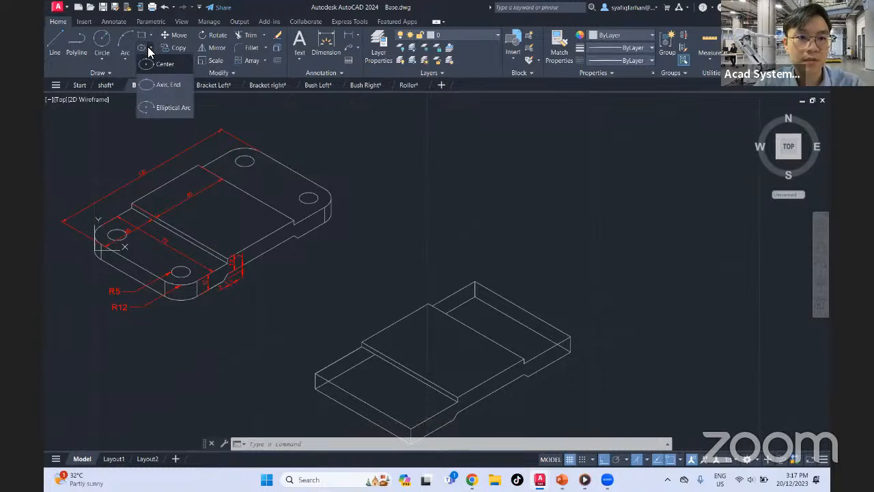
{"action": "left_click", "coordinate": [157, 86]}
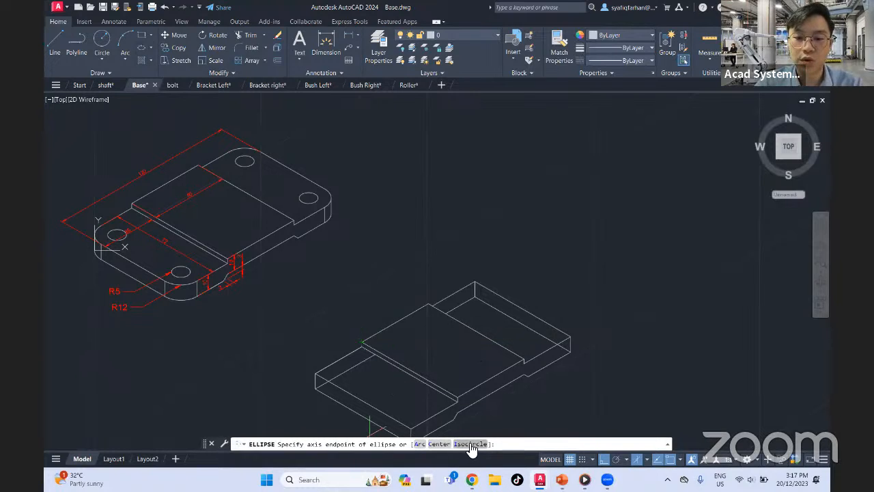
{"action": "left_click", "coordinate": [470, 444]}
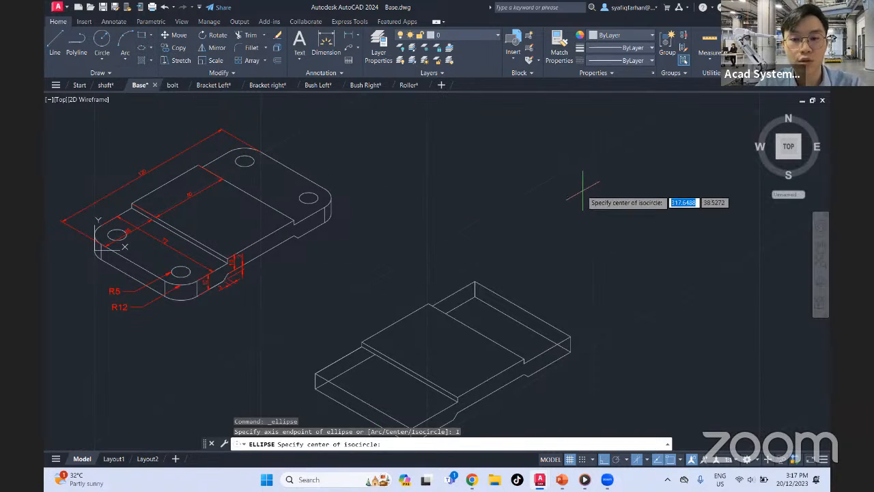
{"action": "left_click", "coordinate": [590, 154]}
{"action": "middle_click_drag", "start_coordinate": [613, 183], "coordinate": [575, 222]}
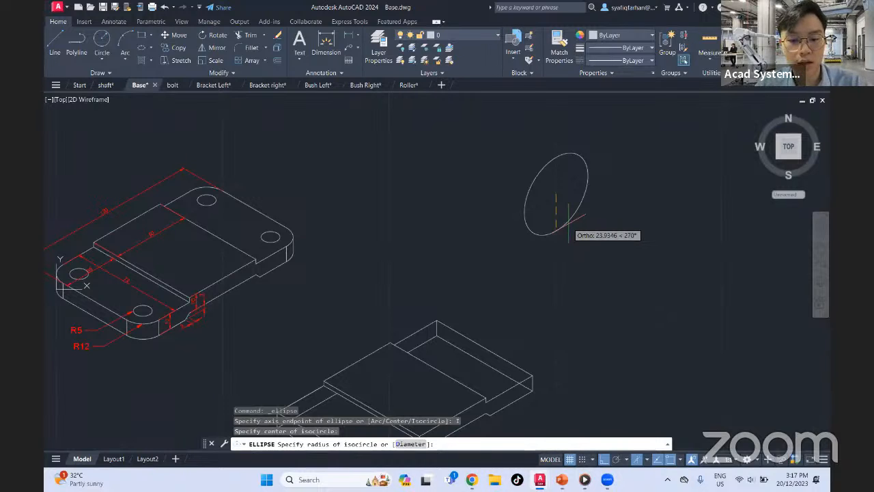
{"action": "key", "text": "F5"}
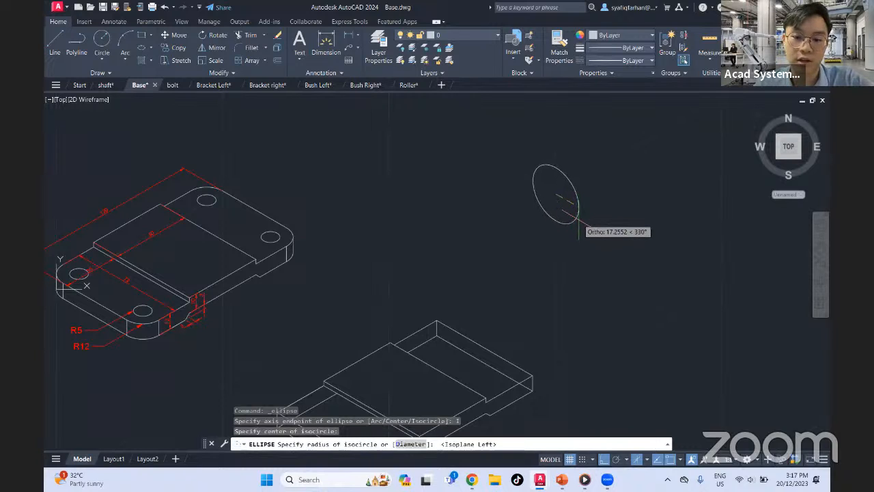
{"action": "key", "text": "F5"}
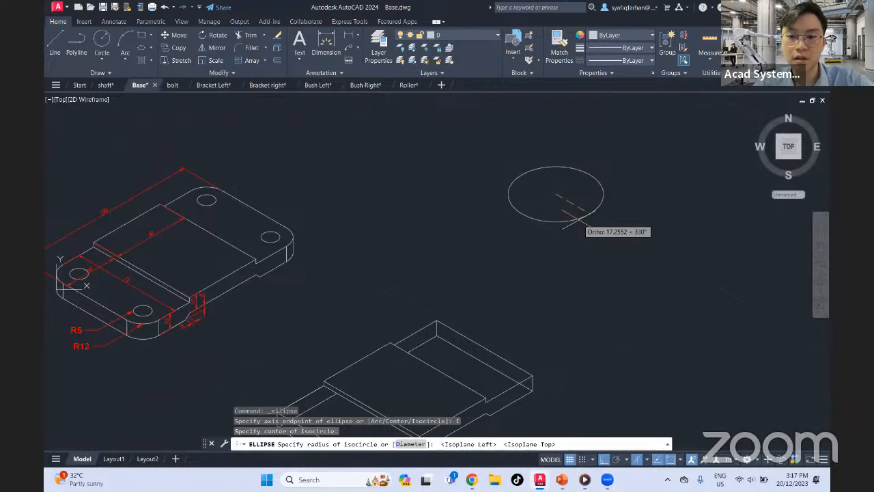
{"action": "left_click", "coordinate": [579, 218]}
{"action": "left_click", "coordinate": [620, 157]}
{"action": "left_click", "coordinate": [562, 224]}
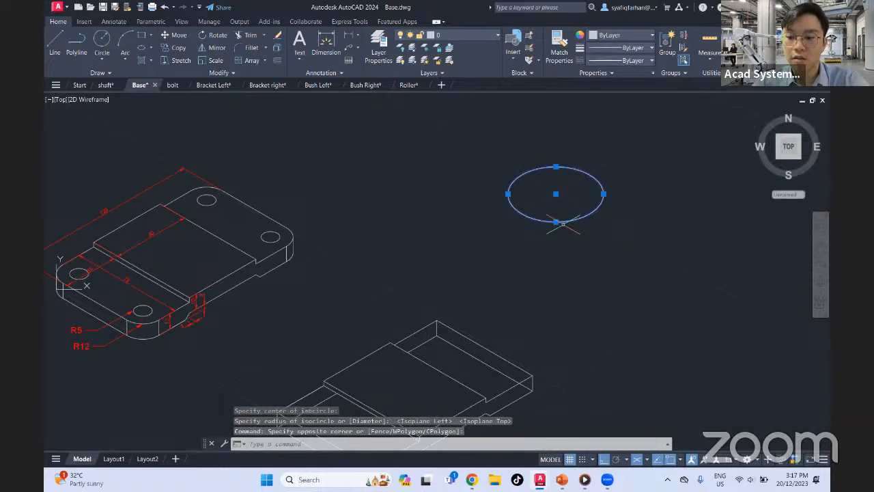
{"action": "key", "text": "Delete"}
Examine the hole and rounded-corner radius dimensions at the reference base's front corner
{"action": "middle_click_drag", "start_coordinate": [529, 330], "coordinate": [596, 237]}
{"action": "middle_click_drag", "start_coordinate": [293, 253], "coordinate": [381, 267]}
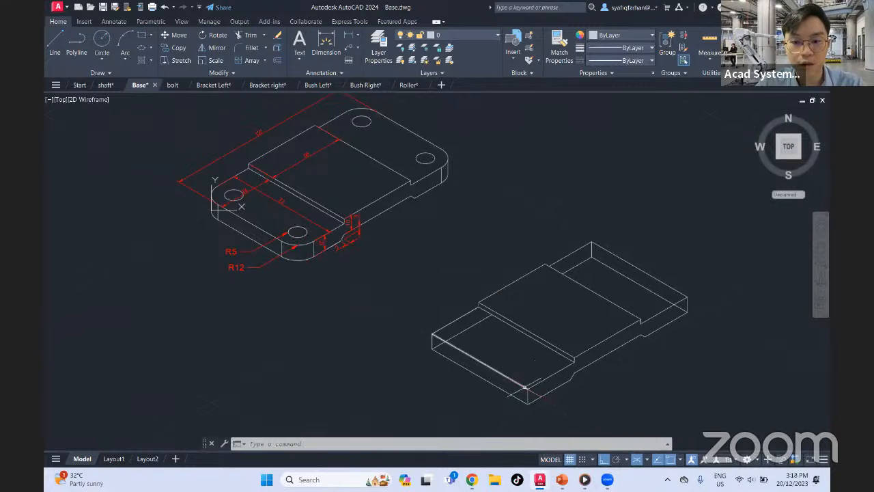
{"action": "scroll", "coordinate": [311, 234], "scroll_direction": "down", "scroll_amount": 4}
{"action": "scroll", "coordinate": [303, 236], "scroll_direction": "up", "scroll_amount": 6}
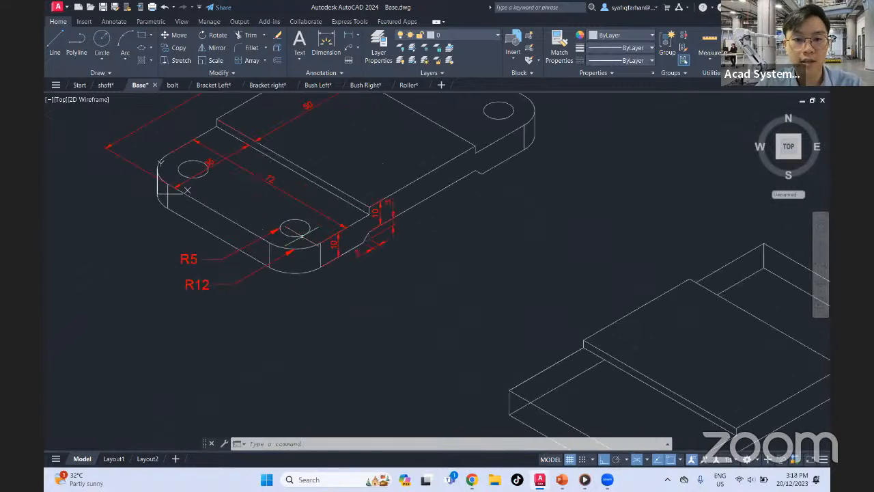
{"action": "scroll", "coordinate": [302, 237], "scroll_direction": "up", "scroll_amount": 3}
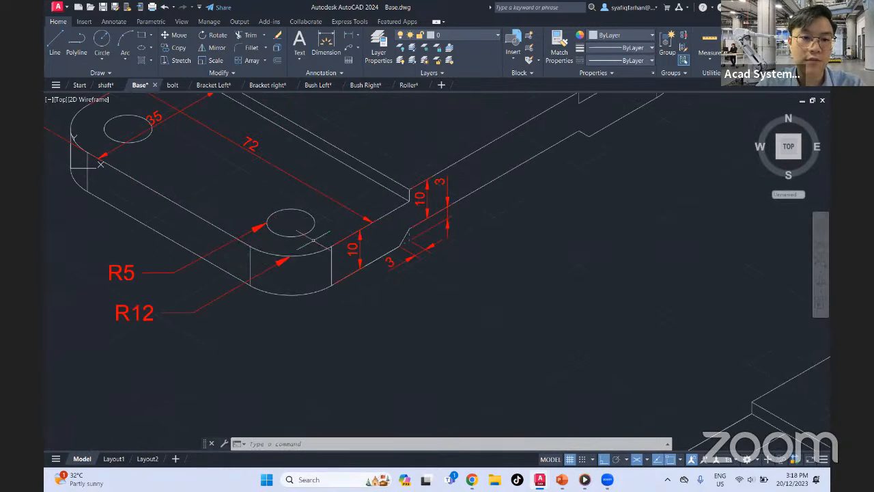
{"action": "middle_click_drag", "start_coordinate": [284, 223], "coordinate": [317, 240]}
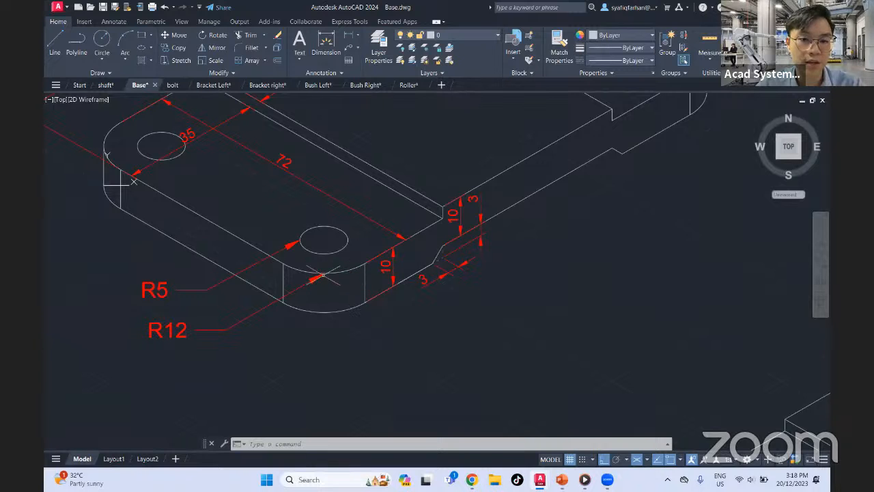
{"action": "middle_click_drag", "start_coordinate": [431, 371], "coordinate": [382, 308]}
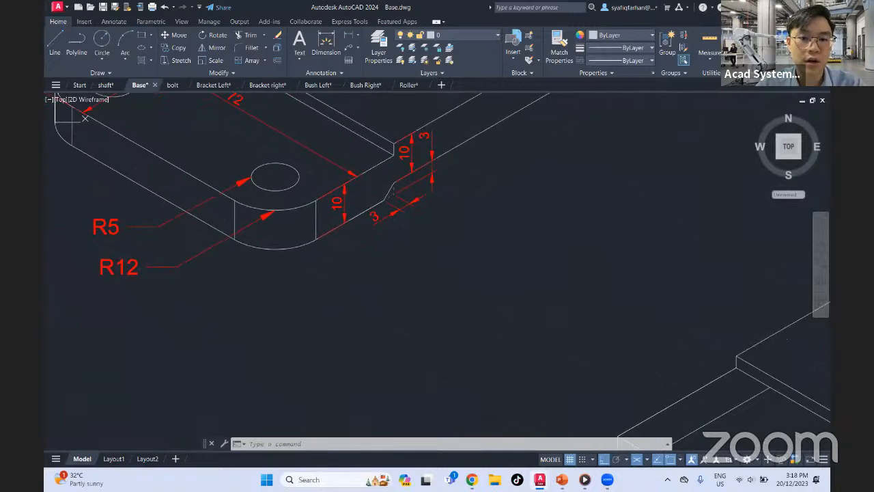
Draw two connected 12-unit lines from the plate's front top corner, along the right edge and inward, to locate the corner's center
{"action": "scroll", "coordinate": [383, 308], "scroll_direction": "down", "scroll_amount": 2}
{"action": "middle_click_drag", "start_coordinate": [432, 331], "coordinate": [372, 275]}
{"action": "scroll", "coordinate": [519, 340], "scroll_direction": "up", "scroll_amount": 3}
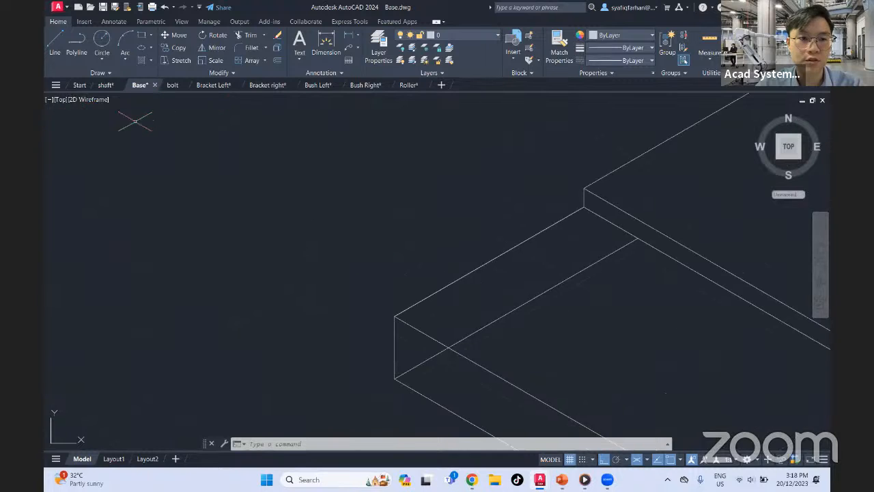
{"action": "left_click", "coordinate": [54, 44]}
{"action": "middle_click_drag", "start_coordinate": [643, 347], "coordinate": [424, 173]}
{"action": "left_click", "coordinate": [564, 367]}
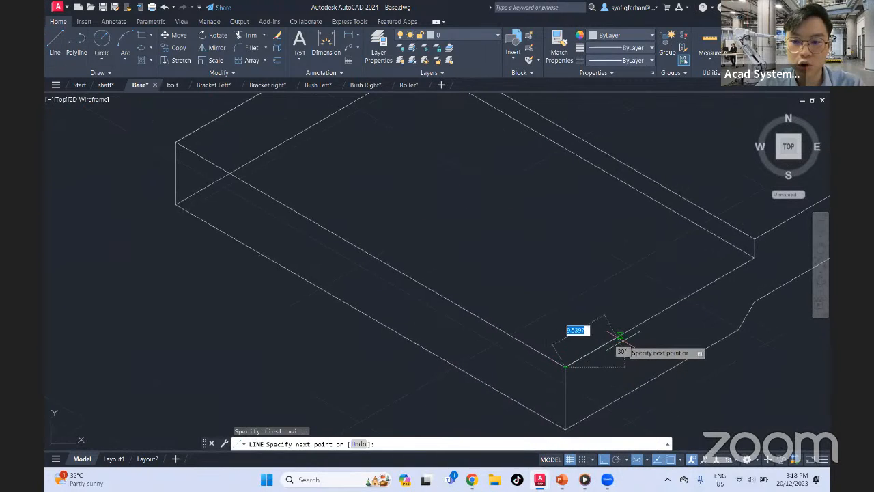
{"action": "type", "text": "12"}
{"action": "key", "text": "Return"}
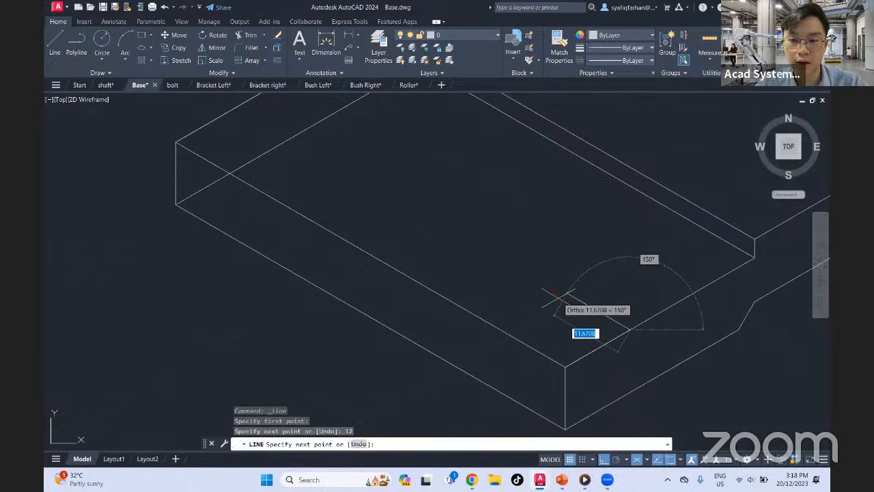
{"action": "type", "text": "12"}
{"action": "key", "text": "Return"}
{"action": "key", "text": "Escape"}
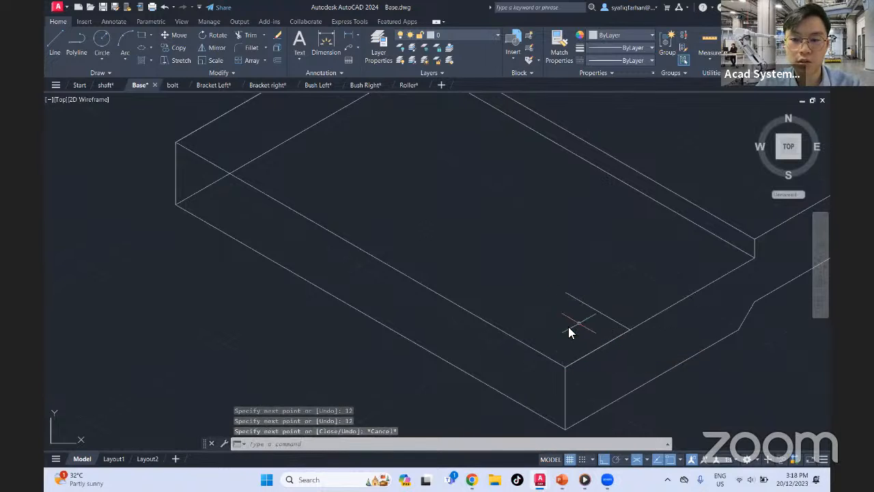
{"action": "left_click", "coordinate": [569, 294]}
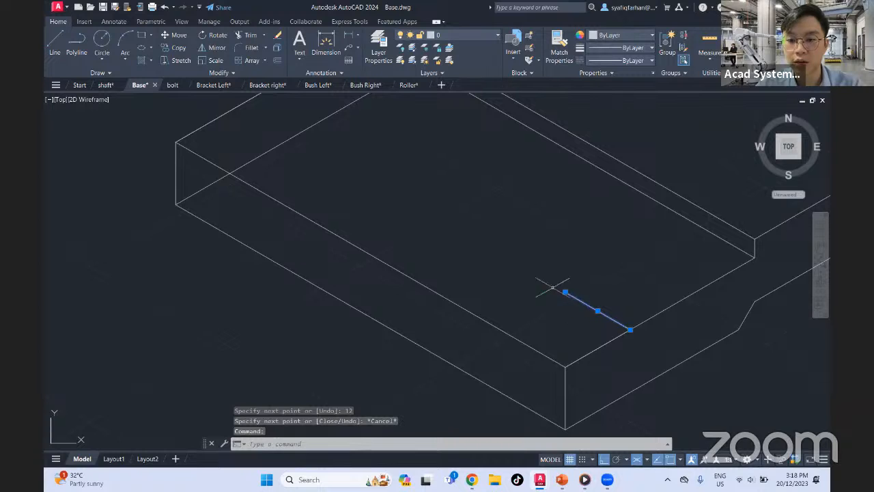
{"action": "mouse_move", "coordinate": [565, 292]}
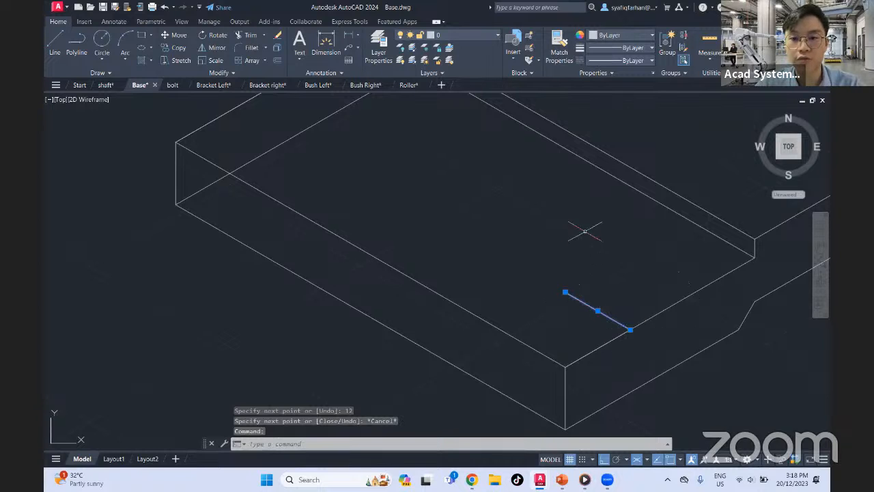
{"action": "key", "text": "Escape"}
Draw two connected 12-unit lines from the plate's left top corner, along the front edge and inward, to locate that corner's center
{"action": "middle_click_drag", "start_coordinate": [496, 209], "coordinate": [573, 301]}
{"action": "scroll", "coordinate": [573, 301], "scroll_direction": "down", "scroll_amount": 2}
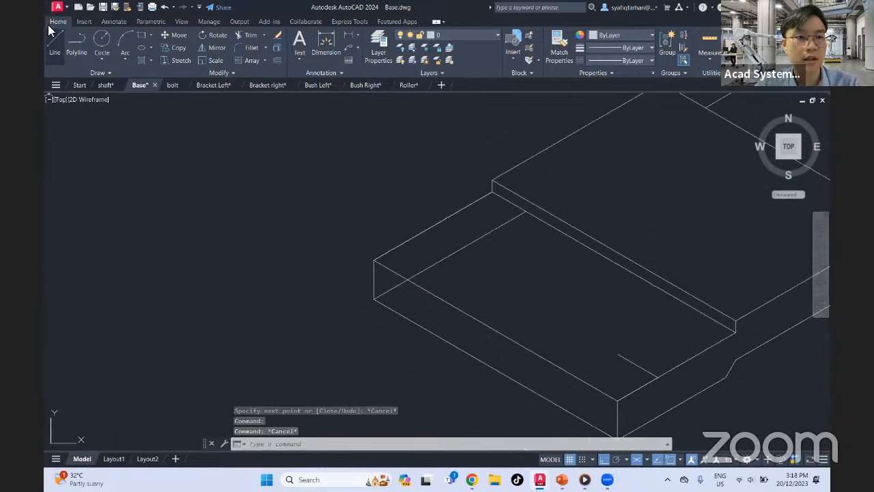
{"action": "left_click", "coordinate": [52, 36]}
{"action": "left_click", "coordinate": [374, 260]}
{"action": "type", "text": "12"}
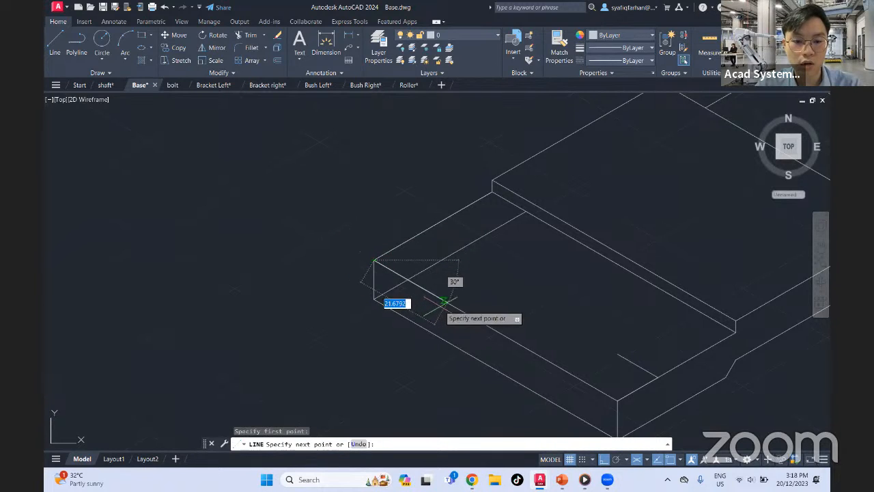
{"action": "key", "text": "Return"}
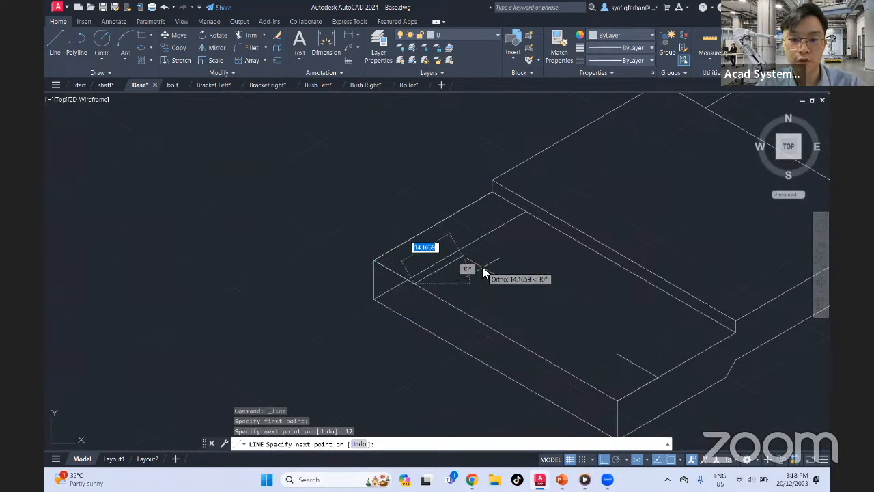
{"action": "type", "text": "12"}
{"action": "key", "text": "Return"}
{"action": "key", "text": "Escape"}
Draw two connected 12-unit lines from the plate's back top corner, along the left edge and inward, to locate the corner's center
{"action": "middle_click_drag", "start_coordinate": [519, 273], "coordinate": [412, 351]}
{"action": "middle_click_drag", "start_coordinate": [672, 159], "coordinate": [498, 271]}
{"action": "key", "text": "Return"}
{"action": "left_click", "coordinate": [492, 214]}
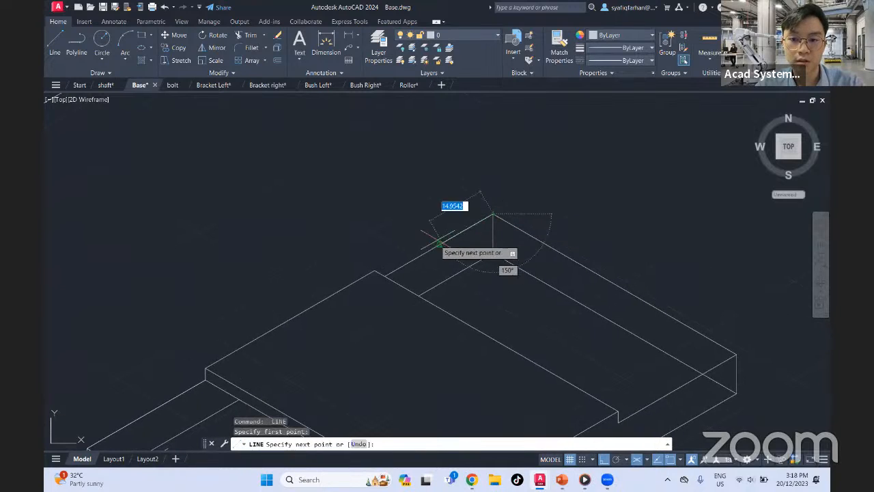
{"action": "type", "text": "12"}
{"action": "key", "text": "Return"}
{"action": "type", "text": "12"}
{"action": "key", "text": "Return"}
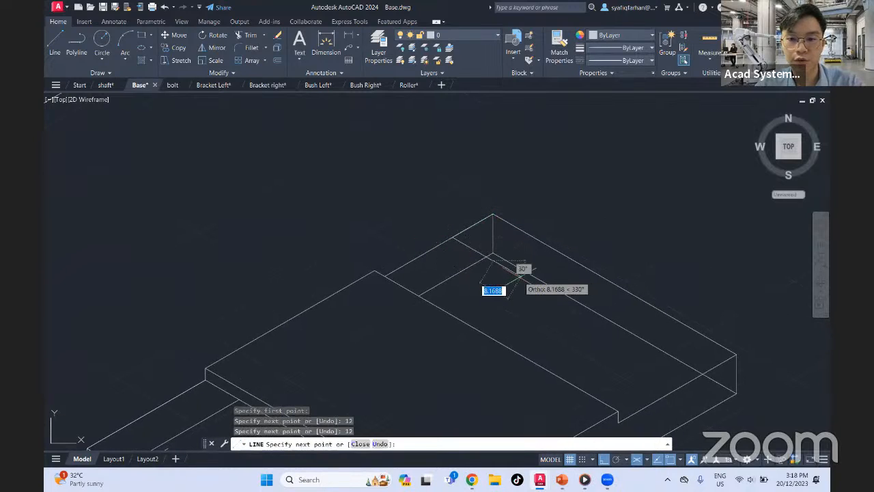
{"action": "key", "text": "Escape"}
{"action": "type", "text": "12"}
{"action": "key", "text": "Return"}
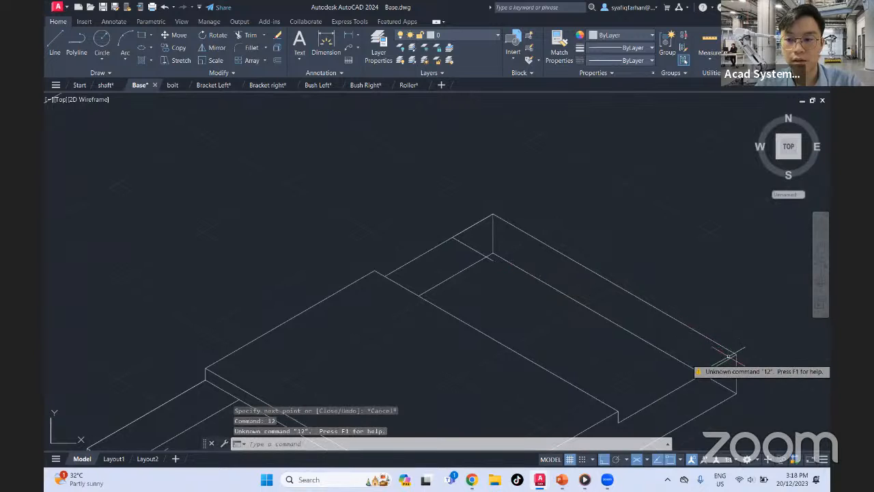
Draw two connected 12-unit lines from the plate's right top corner, along the right edge and inward, to locate that corner's center
{"action": "key", "text": "Return"}
{"action": "left_click", "coordinate": [736, 355]}
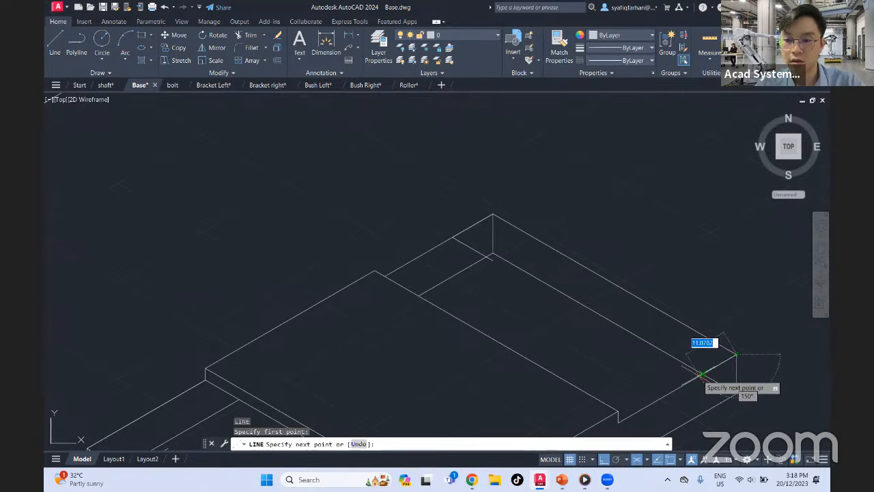
{"action": "type", "text": "12"}
{"action": "key", "text": "Return"}
{"action": "type", "text": "12"}
{"action": "key", "text": "Return"}
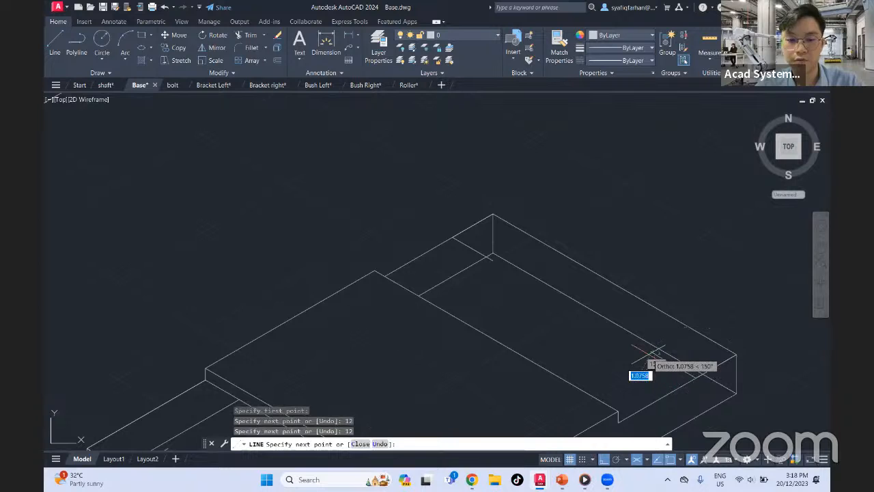
{"action": "key", "text": "Escape"}
Draw an isocircle of radius 5 centered on the inner end of the front corner's locating lines
{"action": "middle_click_drag", "start_coordinate": [528, 368], "coordinate": [606, 238]}
{"action": "middle_click_drag", "start_coordinate": [472, 359], "coordinate": [513, 303]}
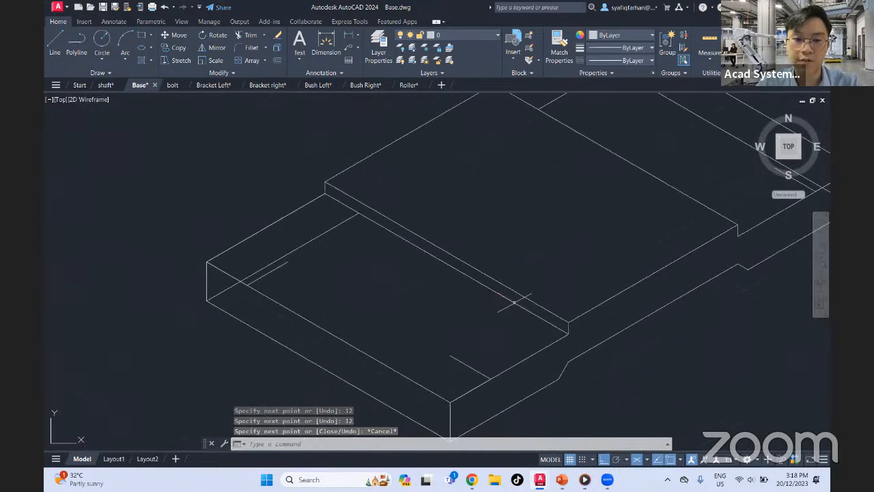
{"action": "middle_click_drag", "start_coordinate": [576, 235], "coordinate": [483, 331]}
{"action": "scroll", "coordinate": [538, 244], "scroll_direction": "down", "scroll_amount": 4}
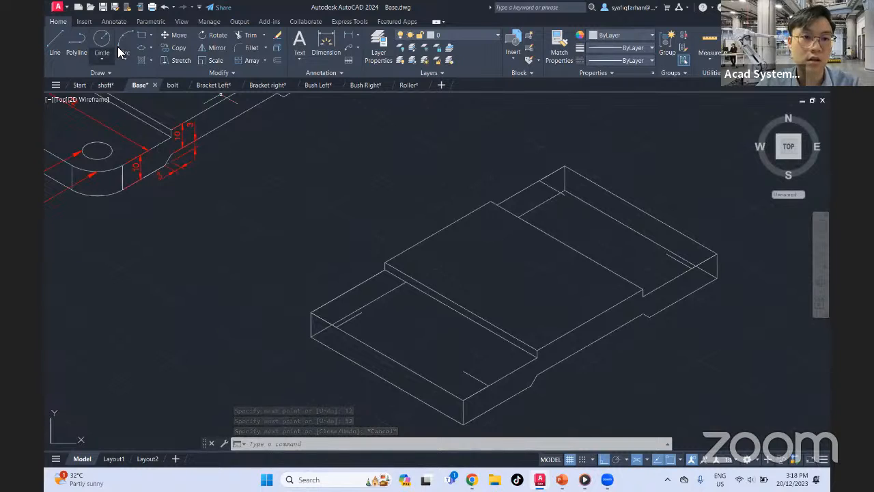
{"action": "left_click", "coordinate": [153, 51]}
{"action": "left_click", "coordinate": [167, 87]}
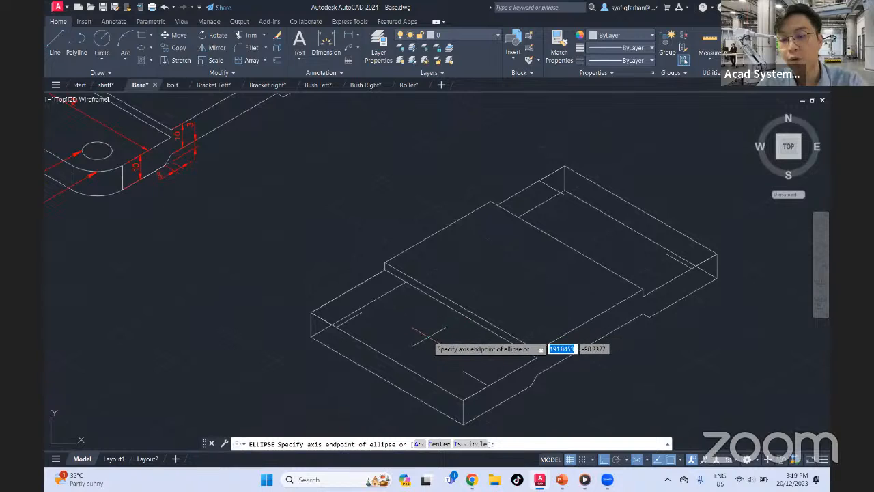
{"action": "key", "text": "Return"}
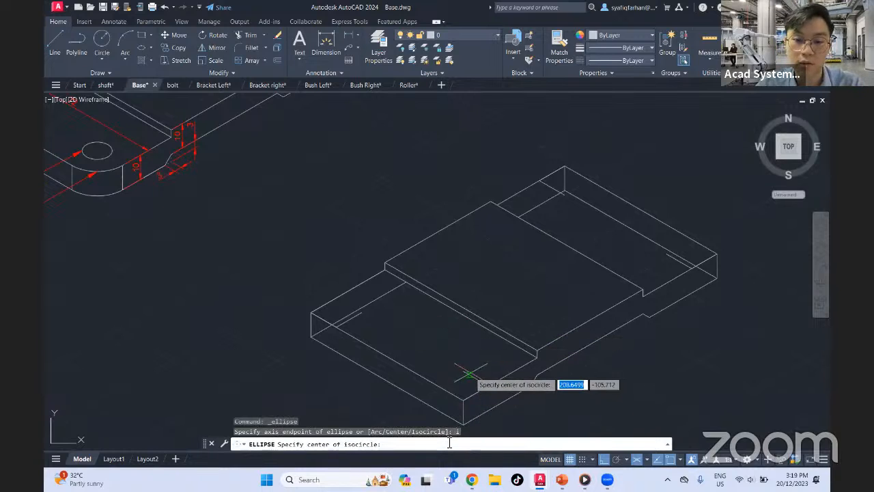
{"action": "left_click", "coordinate": [463, 371]}
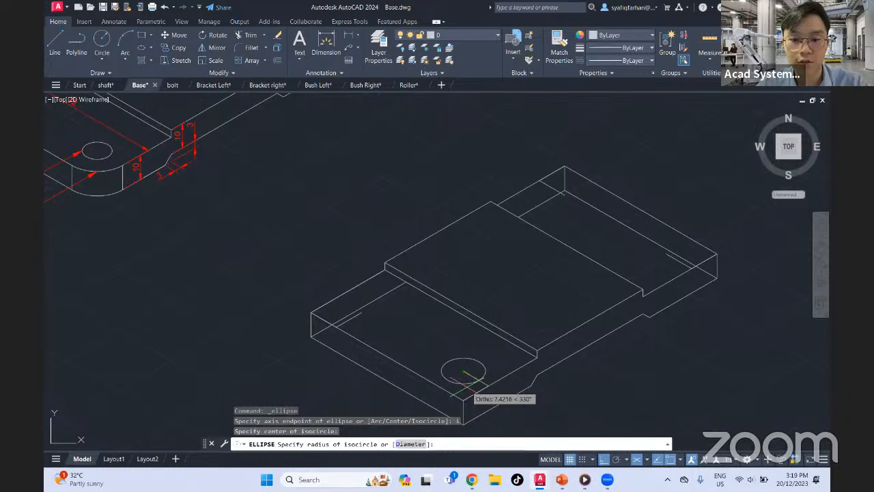
{"action": "type", "text": "5"}
{"action": "key", "text": "Return"}
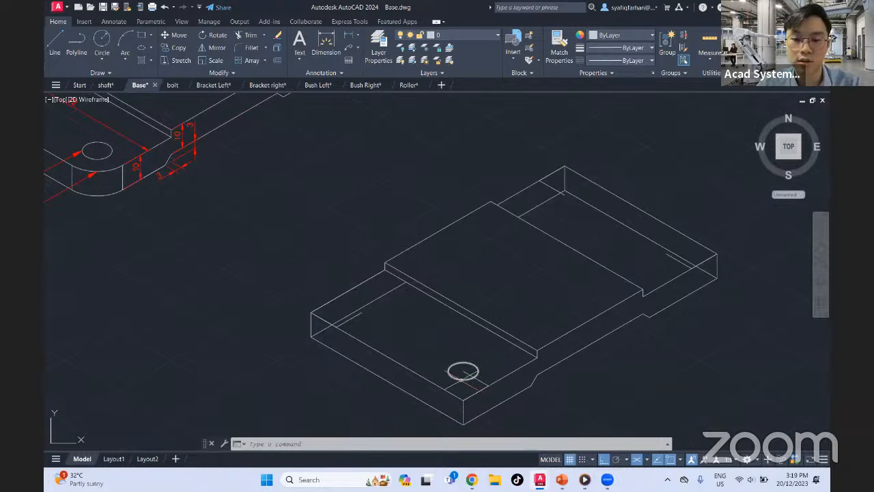
Copy the front corner's hole isocircle from its center to the located centers at the left, back and right corners
{"action": "key", "text": "Return"}
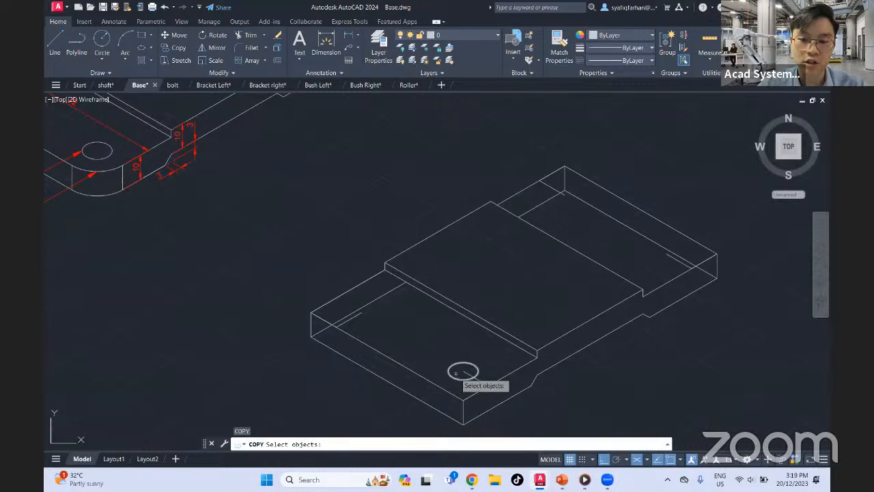
{"action": "left_click", "coordinate": [455, 378]}
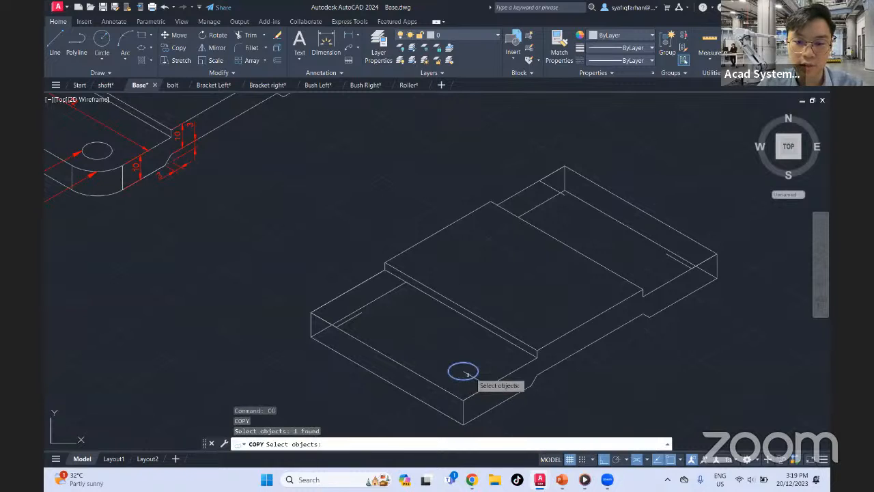
{"action": "key", "text": "Return"}
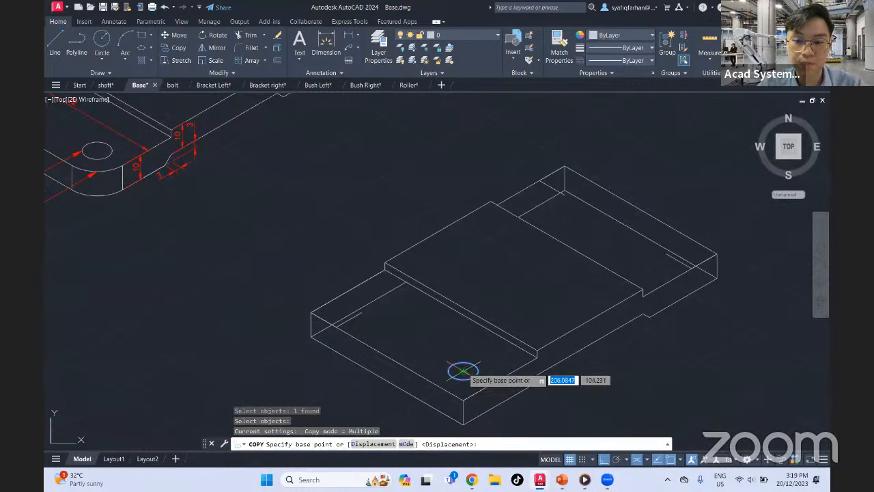
{"action": "left_click", "coordinate": [463, 371]}
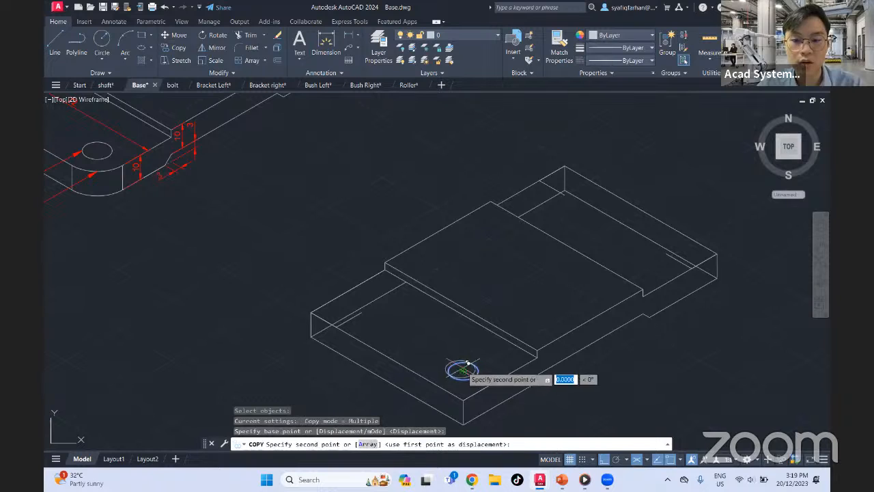
{"action": "left_click", "coordinate": [362, 312]}
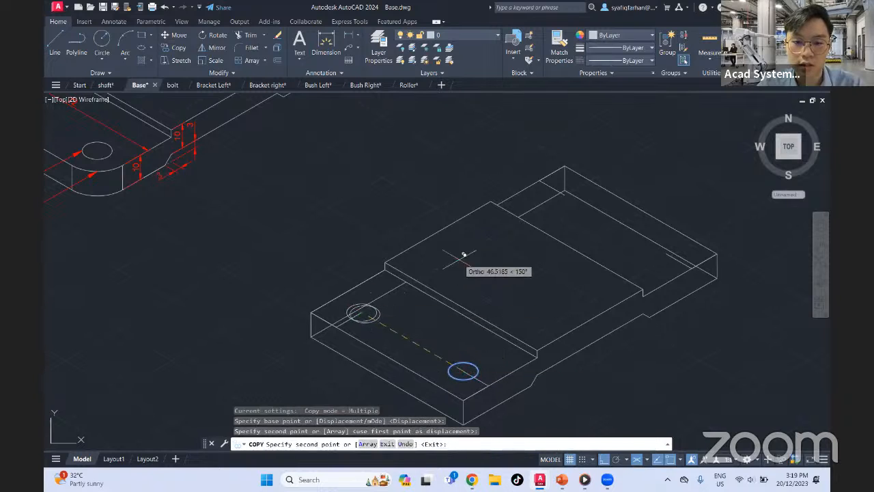
{"action": "left_click", "coordinate": [564, 194]}
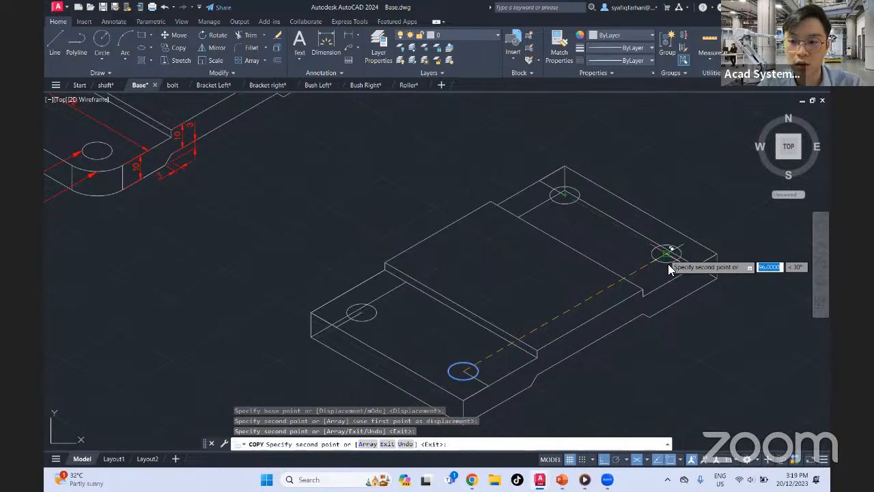
{"action": "left_click", "coordinate": [667, 263]}
{"action": "key", "text": "Escape"}
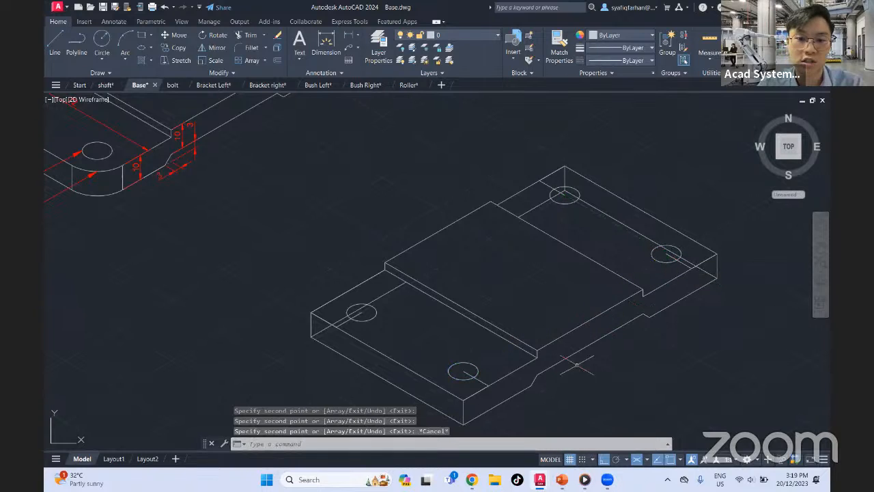
Erase the eight 12-unit locating lines at the plate's four corners
{"action": "left_click", "coordinate": [342, 322]}
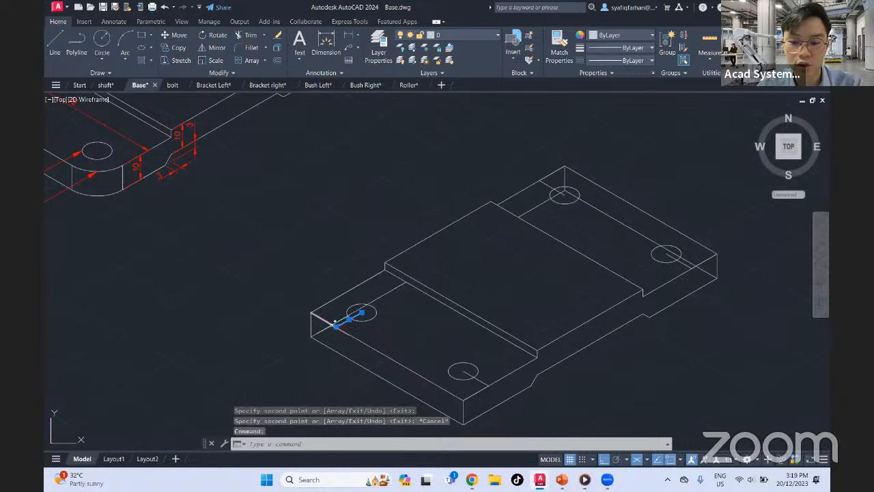
{"action": "left_click", "coordinate": [333, 322]}
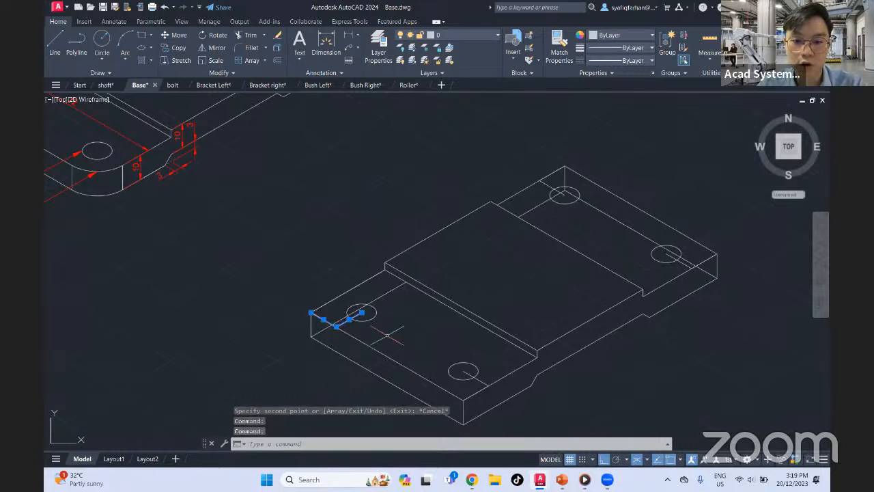
{"action": "left_click", "coordinate": [485, 381]}
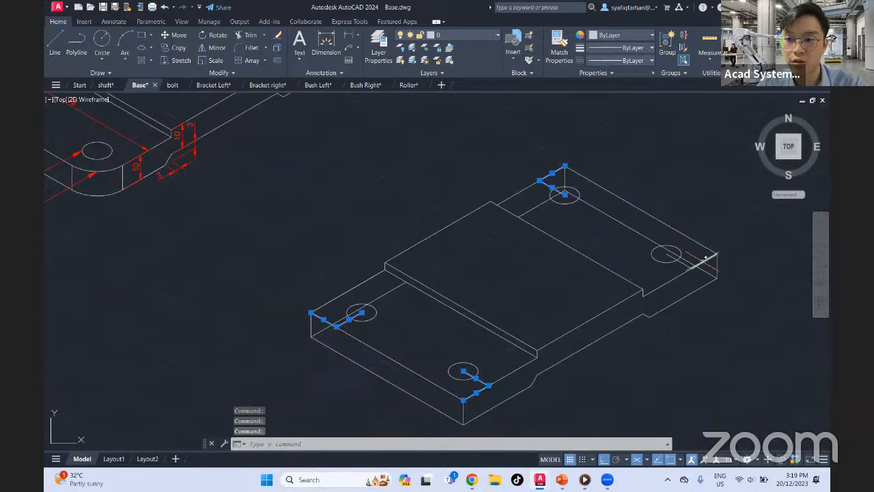
{"action": "key", "text": "Delete"}
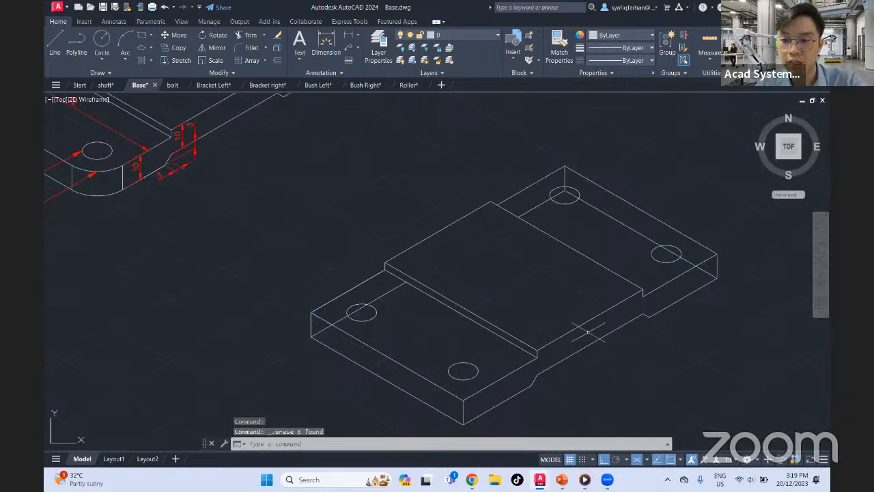
Fillet the two top-face edges meeting at the plate's front corner with radius 12, and select the resulting arc
{"action": "middle_click_drag", "start_coordinate": [558, 322], "coordinate": [607, 309]}
{"action": "middle_click_drag", "start_coordinate": [554, 277], "coordinate": [566, 303]}
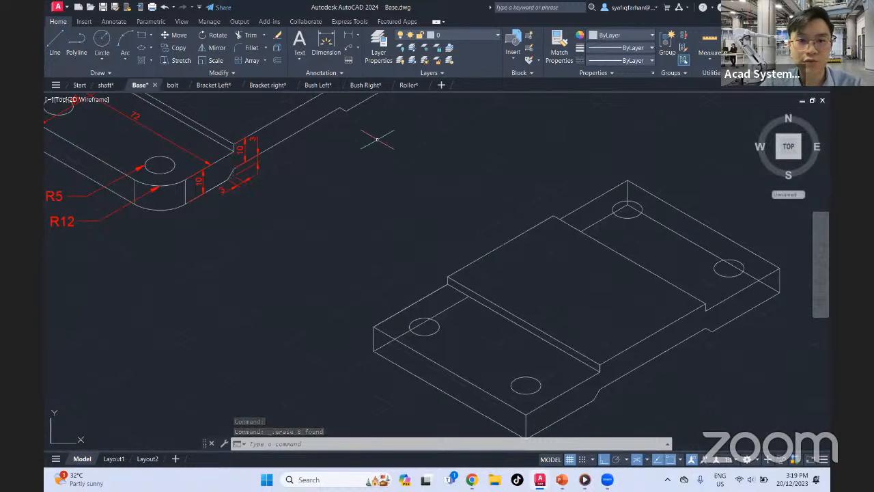
{"action": "left_click", "coordinate": [250, 51]}
{"action": "mouse_move", "coordinate": [382, 236]}
{"action": "middle_mouse_down"}
{"action": "mouse_move", "coordinate": [298, 194]}
{"action": "mouse_move", "coordinate": [290, 171]}
{"action": "middle_mouse_up"}
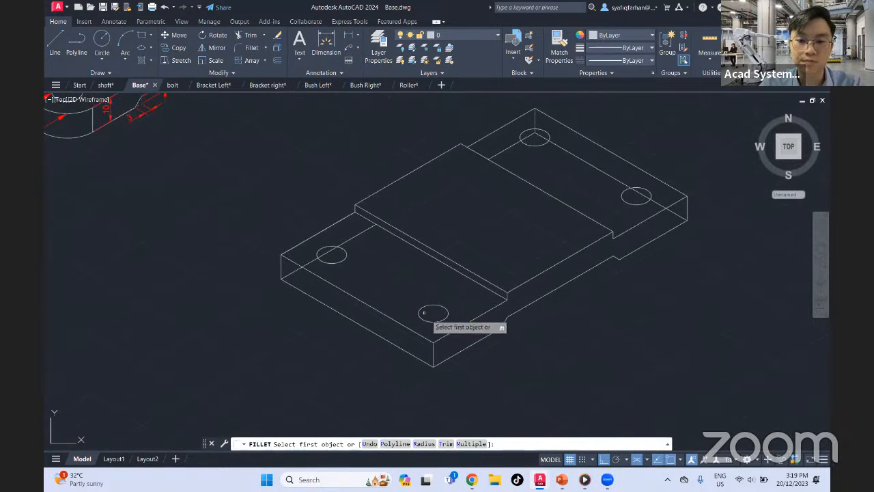
{"action": "scroll", "coordinate": [433, 333], "scroll_direction": "down", "scroll_amount": 4}
{"action": "scroll", "coordinate": [435, 333], "scroll_direction": "up", "scroll_amount": 6}
{"action": "middle_click_drag", "start_coordinate": [435, 334], "coordinate": [679, 446]}
{"action": "middle_click_drag", "start_coordinate": [195, 148], "coordinate": [300, 241]}
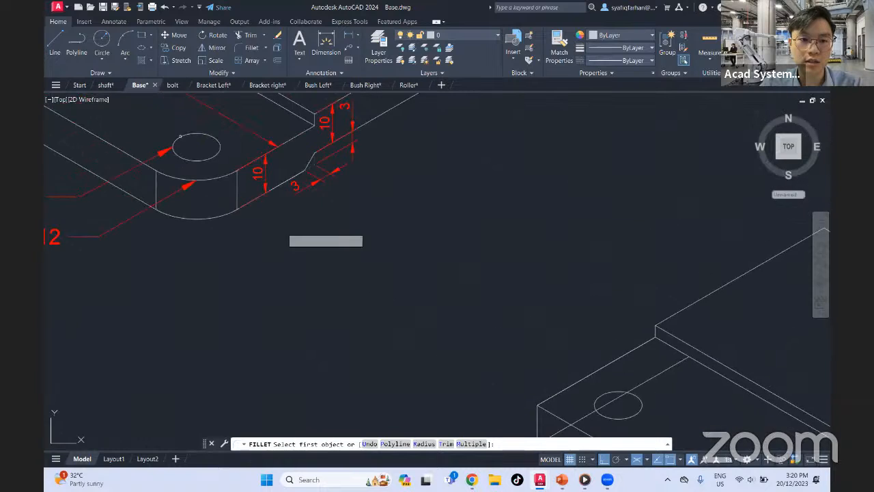
{"action": "middle_click_drag", "start_coordinate": [175, 219], "coordinate": [366, 226]}
{"action": "middle_click_drag", "start_coordinate": [515, 306], "coordinate": [241, 165]}
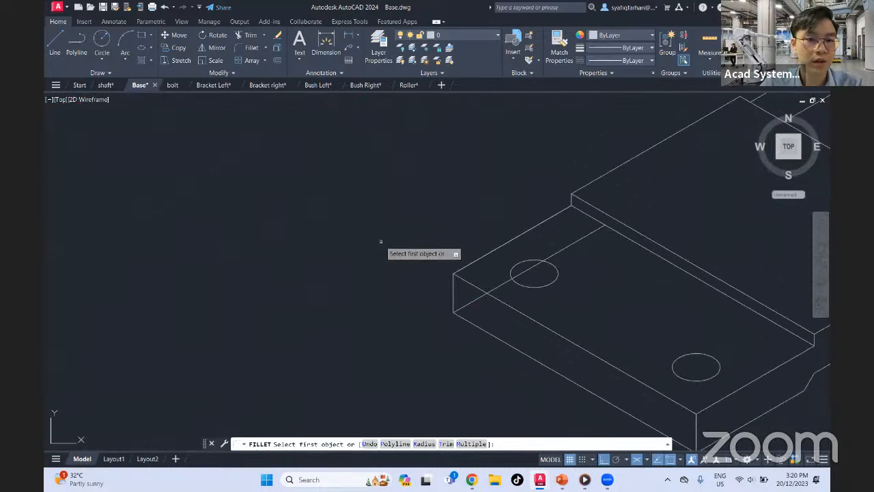
{"action": "middle_click_drag", "start_coordinate": [469, 278], "coordinate": [385, 219]}
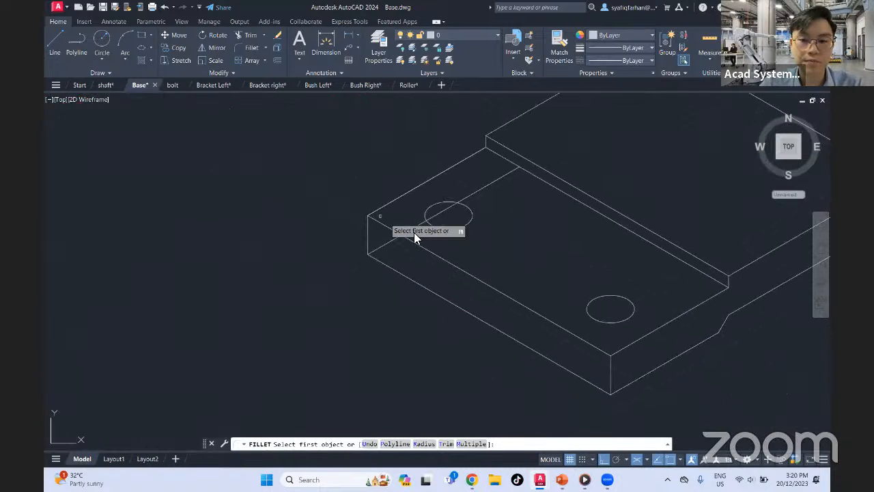
{"action": "left_click", "coordinate": [423, 444]}
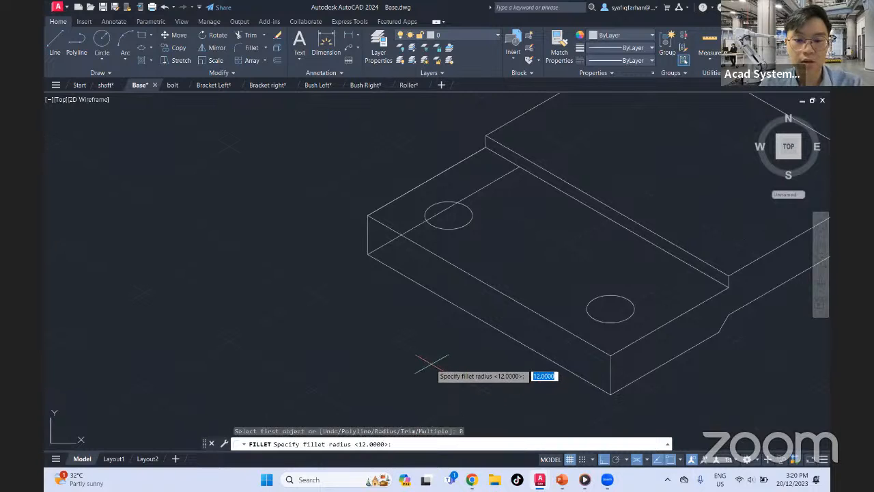
{"action": "key", "text": "Return"}
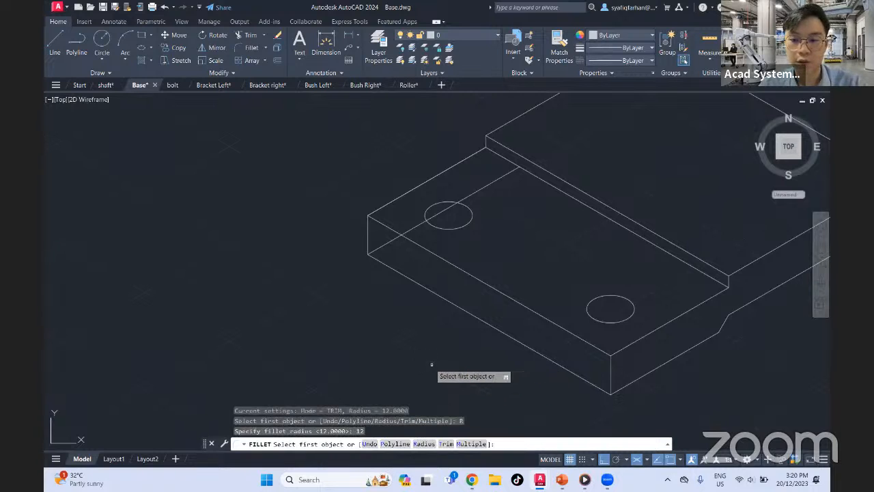
{"action": "left_click", "coordinate": [587, 343]}
{"action": "left_click", "coordinate": [632, 343]}
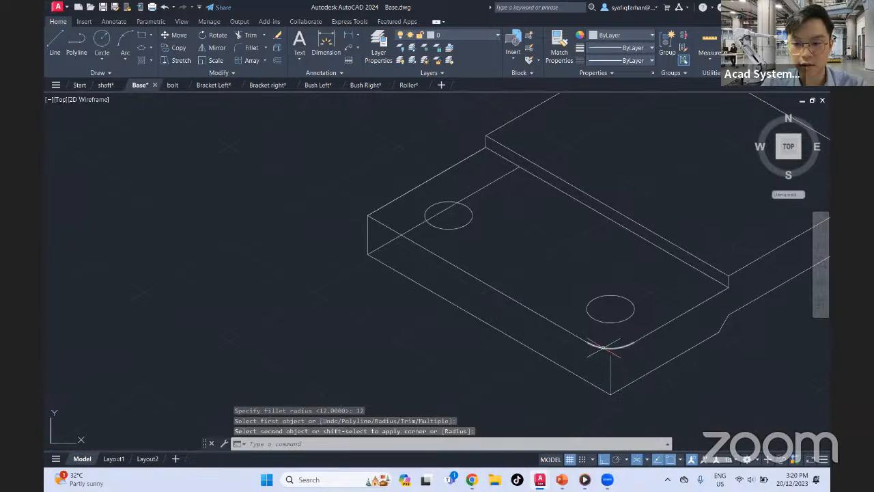
{"action": "left_click", "coordinate": [610, 348]}
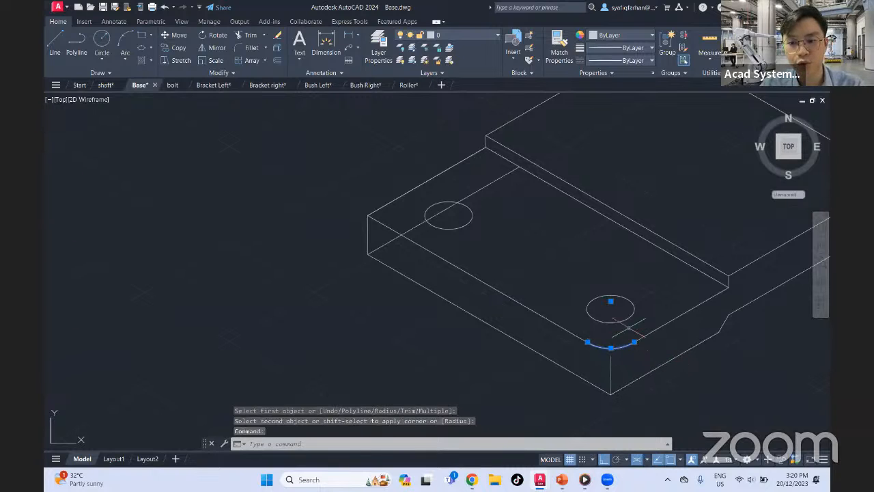
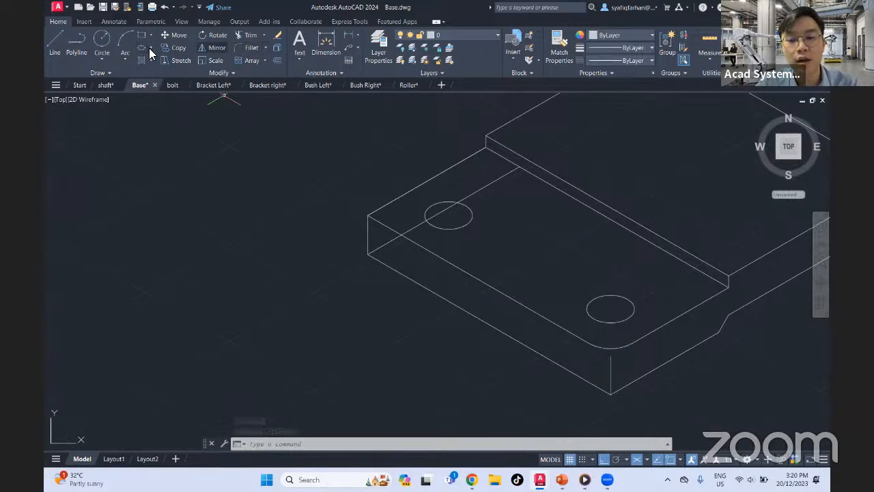
Draw an isocircle of radius 12 centered on the front corner hole
{"action": "mouse_move", "coordinate": [602, 256]}
{"action": "middle_mouse_down"}
{"action": "mouse_move", "coordinate": [503, 251]}
{"action": "mouse_move", "coordinate": [476, 259]}
{"action": "middle_mouse_up"}
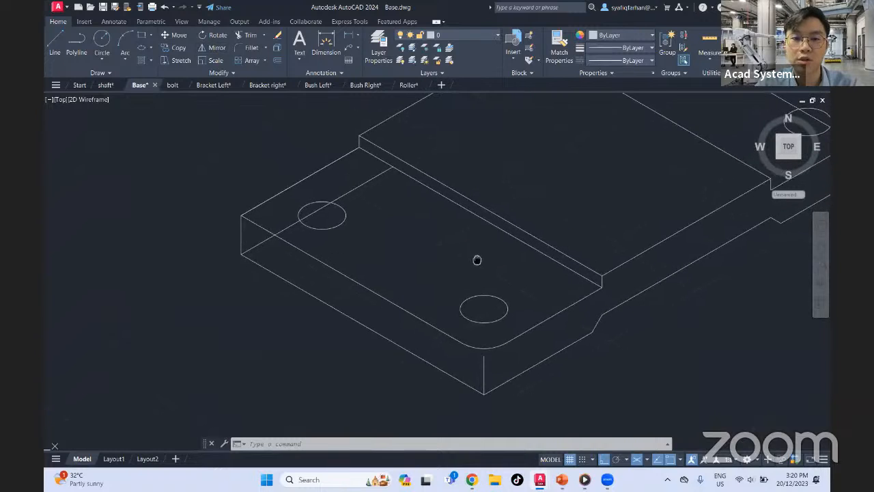
{"action": "left_click", "coordinate": [151, 48]}
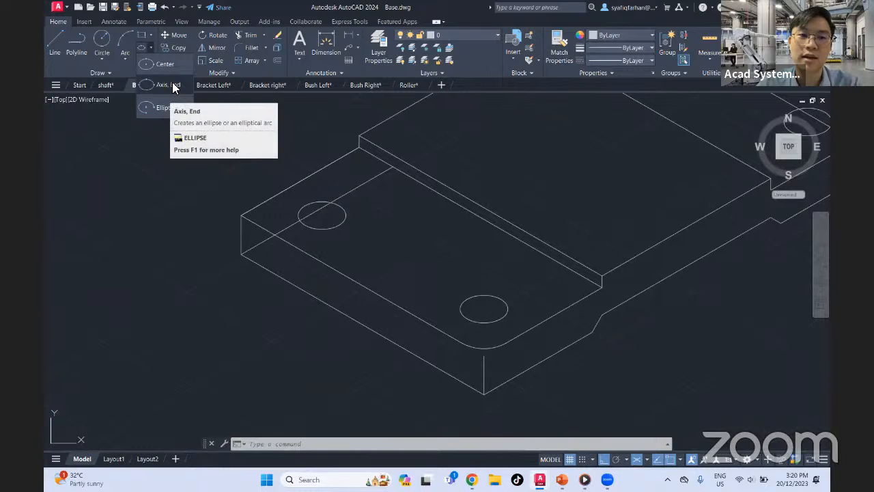
{"action": "left_click", "coordinate": [164, 86]}
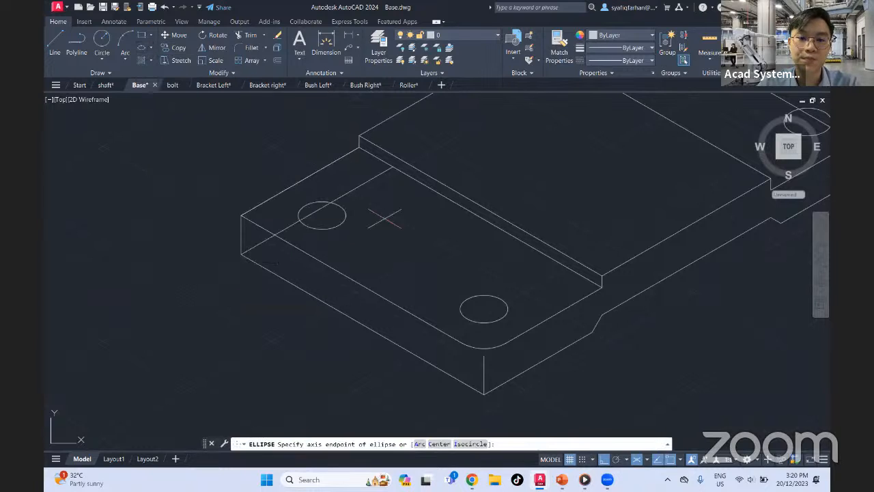
{"action": "left_click", "coordinate": [472, 444]}
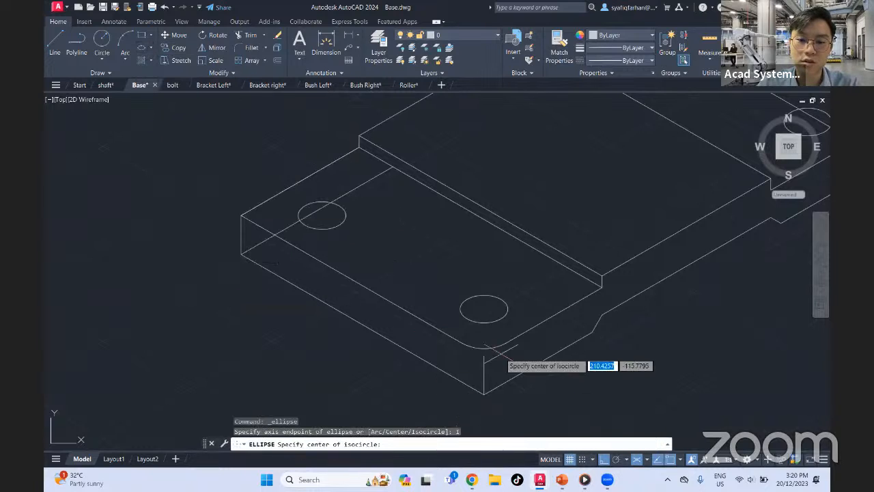
{"action": "left_click", "coordinate": [484, 309]}
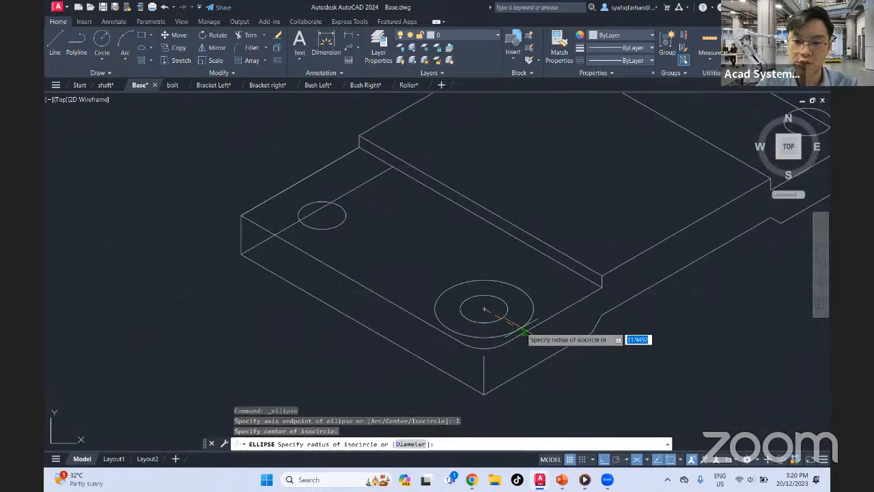
{"action": "key", "text": "Return"}
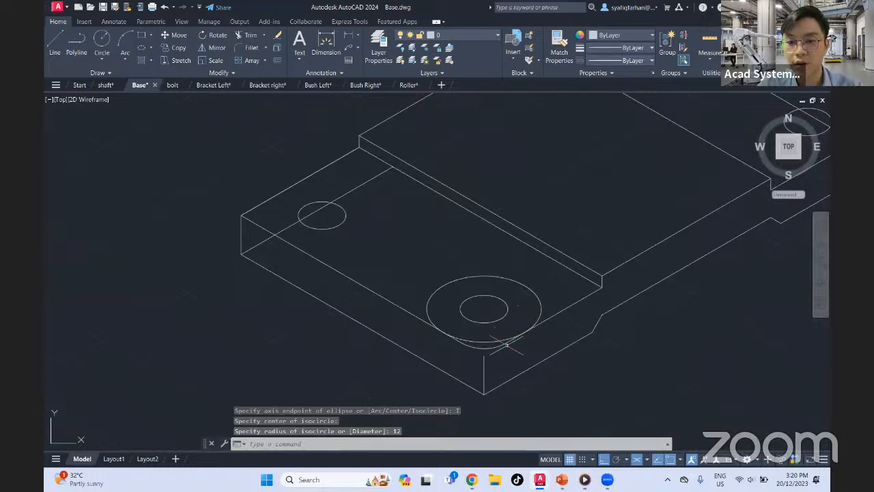
{"action": "scroll", "coordinate": [494, 348], "scroll_direction": "down", "scroll_amount": 4}
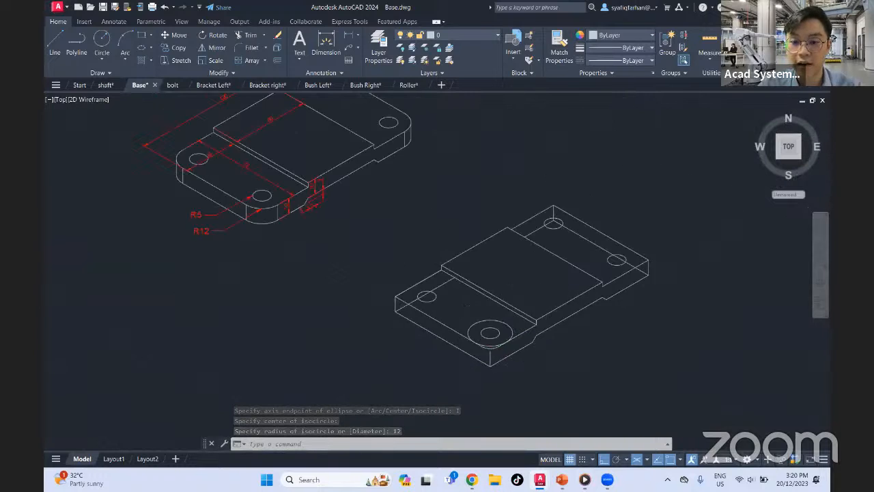
{"action": "scroll", "coordinate": [494, 348], "scroll_direction": "up", "scroll_amount": 6}
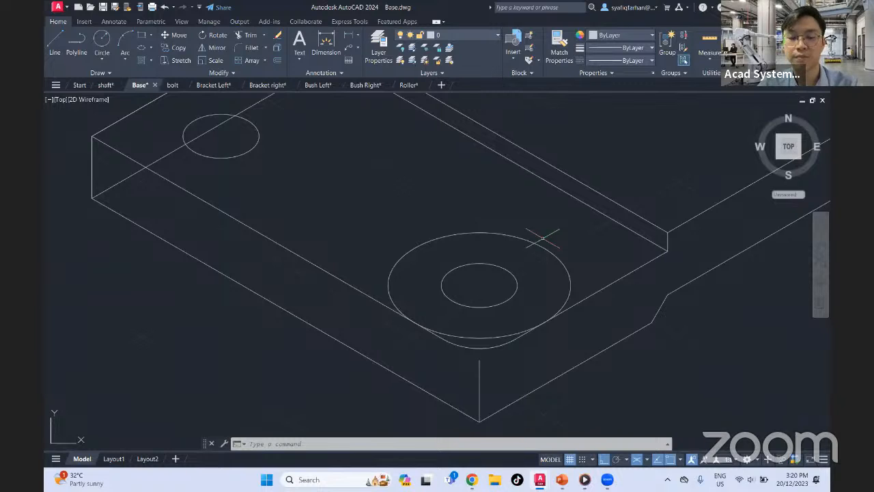
Undo the radius-12 isocircle and the fillet at the plate's front corner
{"action": "key", "text": "ctrl+z"}
{"action": "key", "text": "ctrl+z"}
{"action": "key", "text": "ctrl+z"}
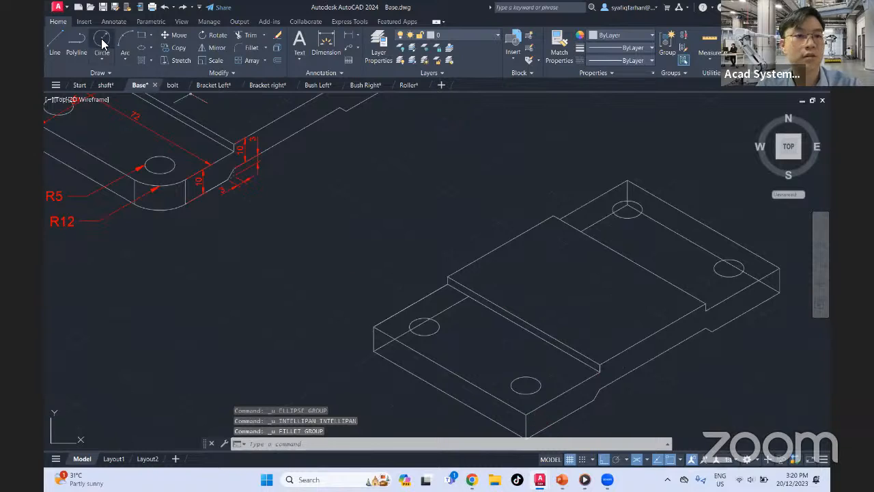
Draw a radius-12 isocircle concentric with the front corner's hole on the unfilleted plate
{"action": "left_click", "coordinate": [147, 47]}
{"action": "left_click", "coordinate": [466, 444]}
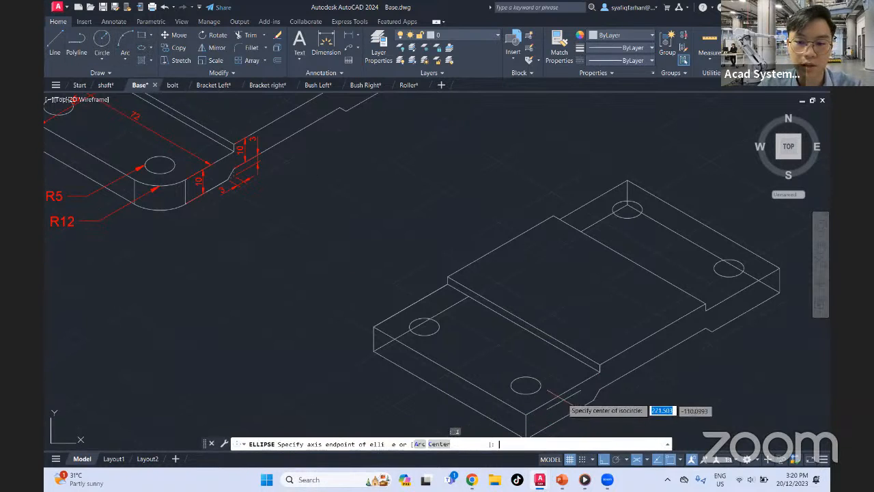
{"action": "left_click", "coordinate": [526, 386]}
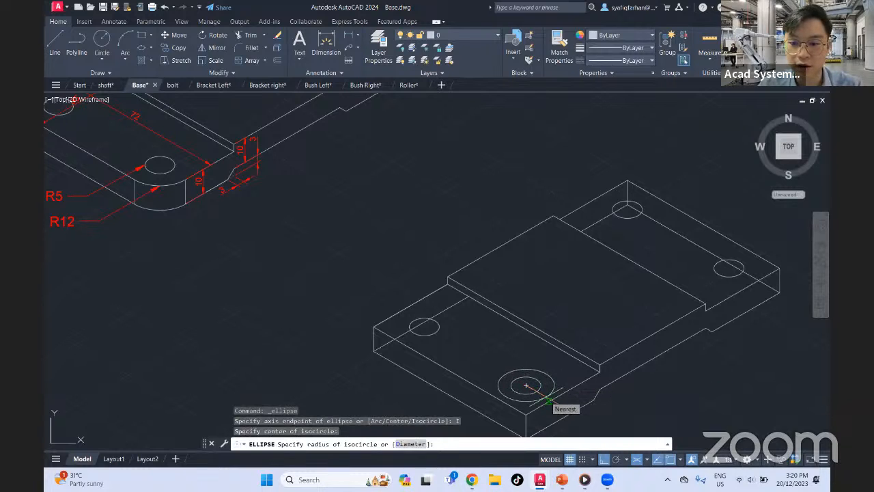
{"action": "type", "text": "12"}
{"action": "key", "text": "Return"}
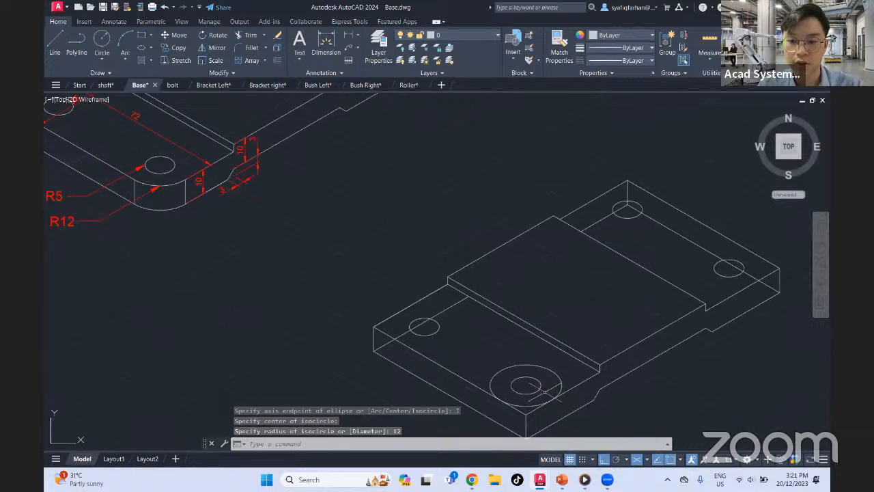
Copy the radius-12 isocircle from its center to the hole centers at the left, back and right corners
{"action": "left_click", "coordinate": [524, 406]}
{"action": "type", "text": "c"}
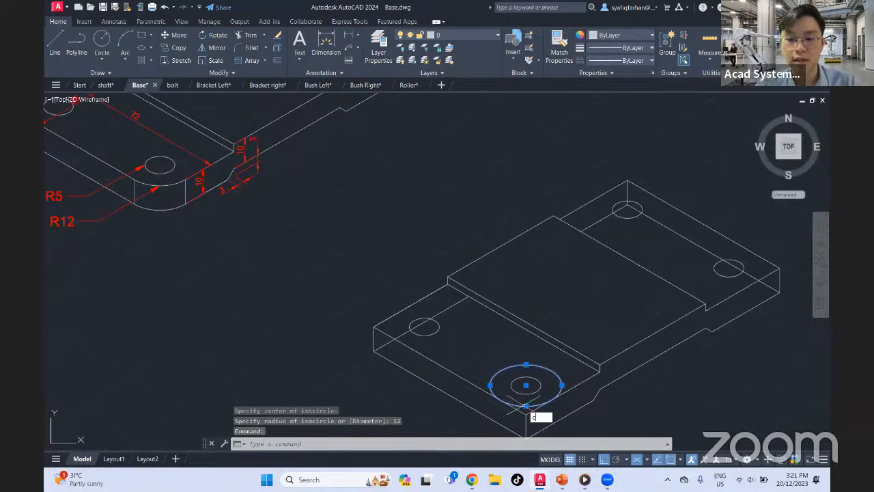
{"action": "type", "text": "oo"}
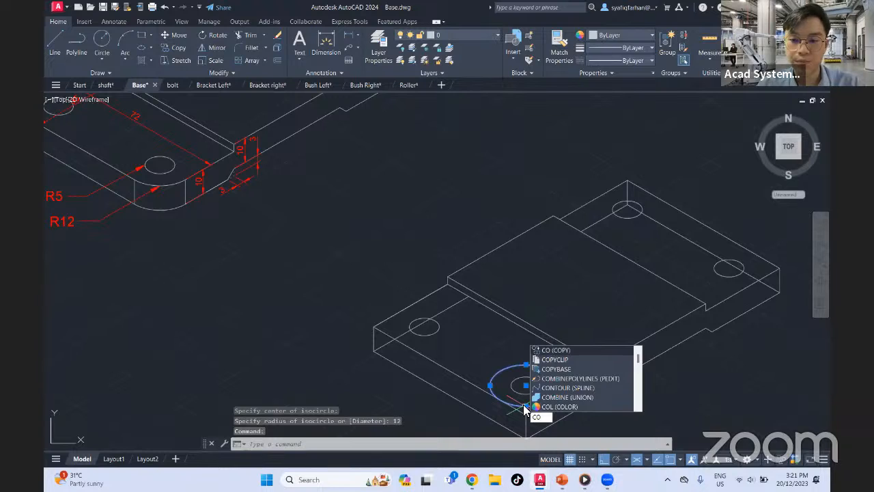
{"action": "key", "text": "Return"}
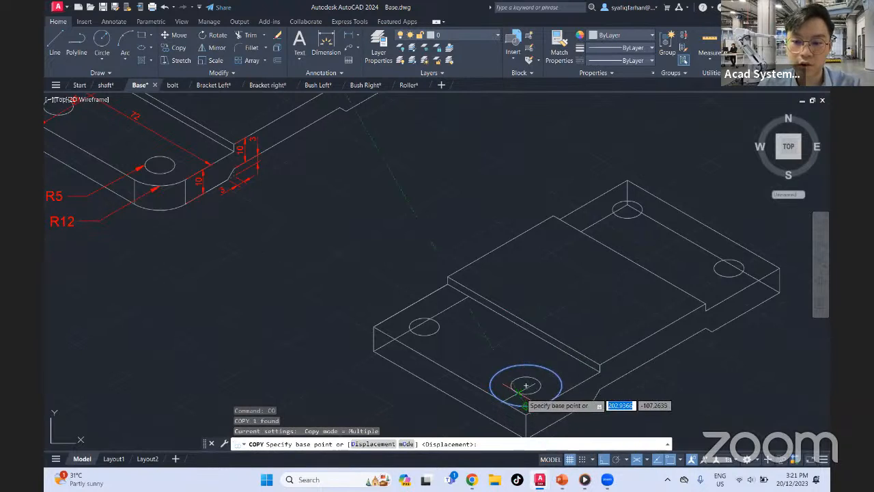
{"action": "left_click", "coordinate": [526, 385]}
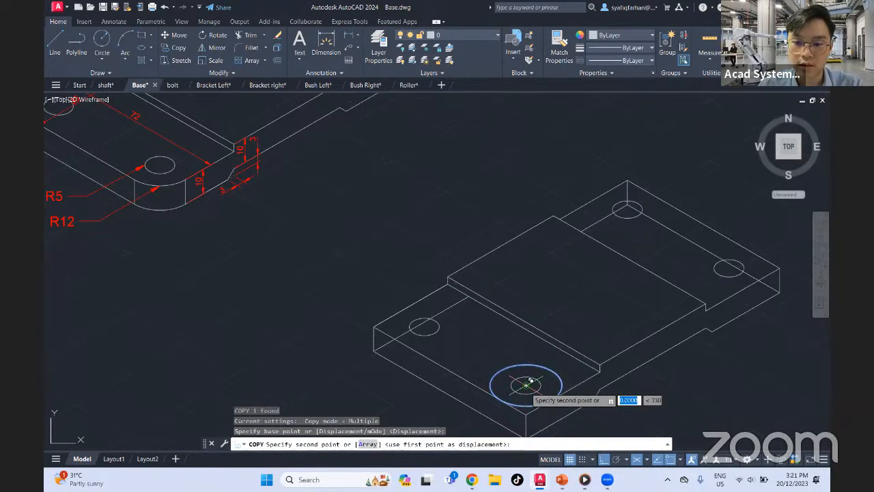
{"action": "left_click", "coordinate": [424, 327]}
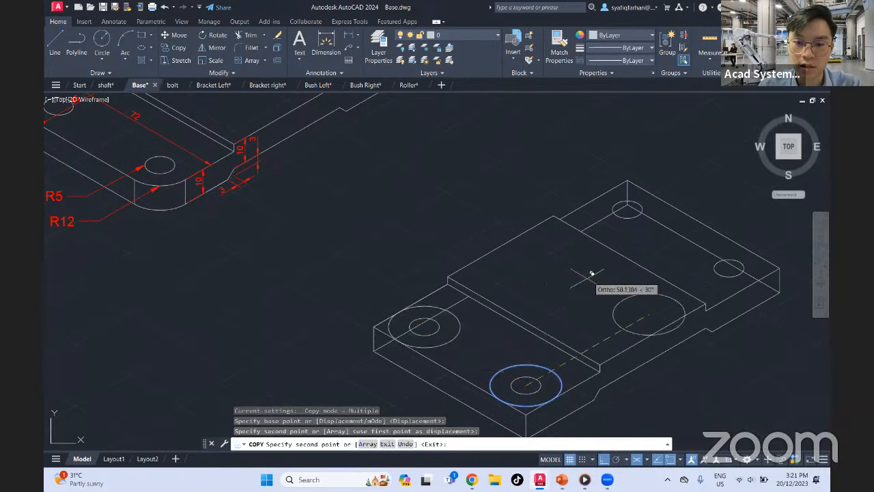
{"action": "left_click", "coordinate": [627, 210]}
{"action": "left_click", "coordinate": [728, 269]}
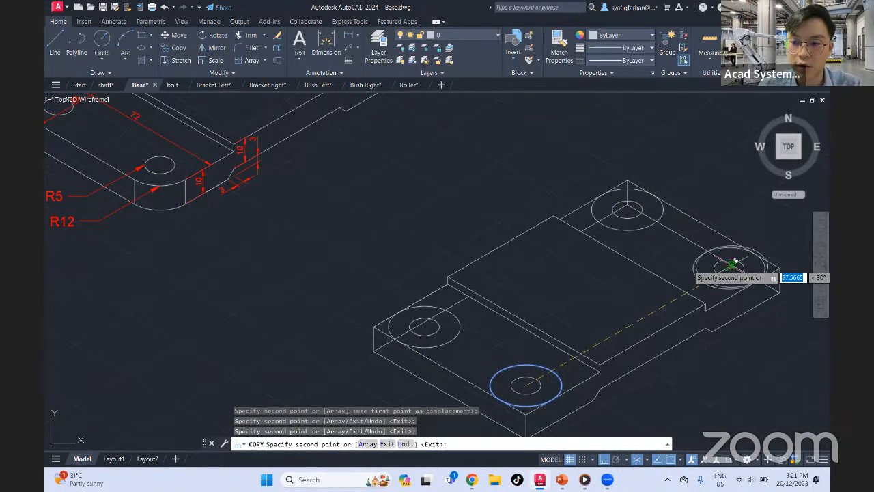
{"action": "key", "text": "Escape"}
Examine the corner isocircles and the left corner's vertical edge, comparing the plate with the dimensioned reference
{"action": "mouse_move", "coordinate": [575, 316]}
{"action": "middle_mouse_down"}
{"action": "mouse_move", "coordinate": [553, 325]}
{"action": "mouse_move", "coordinate": [585, 335]}
{"action": "mouse_move", "coordinate": [516, 319]}
{"action": "middle_mouse_up"}
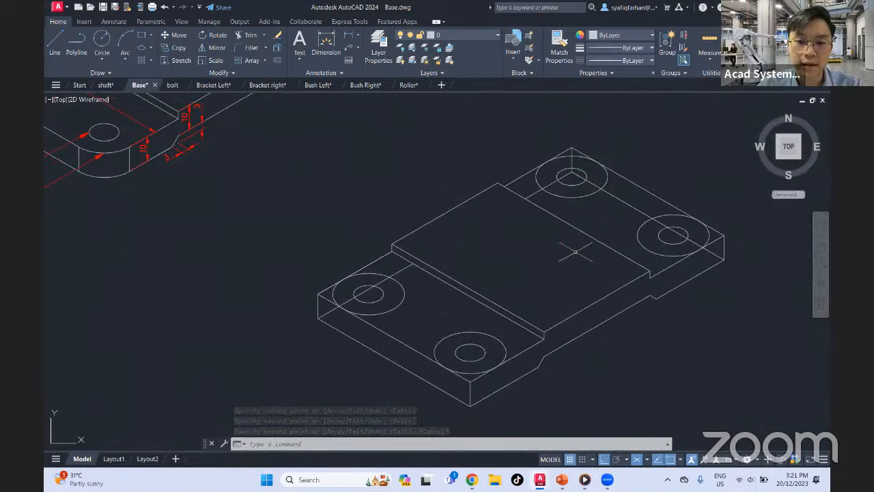
{"action": "middle_click_drag", "start_coordinate": [518, 299], "coordinate": [580, 258]}
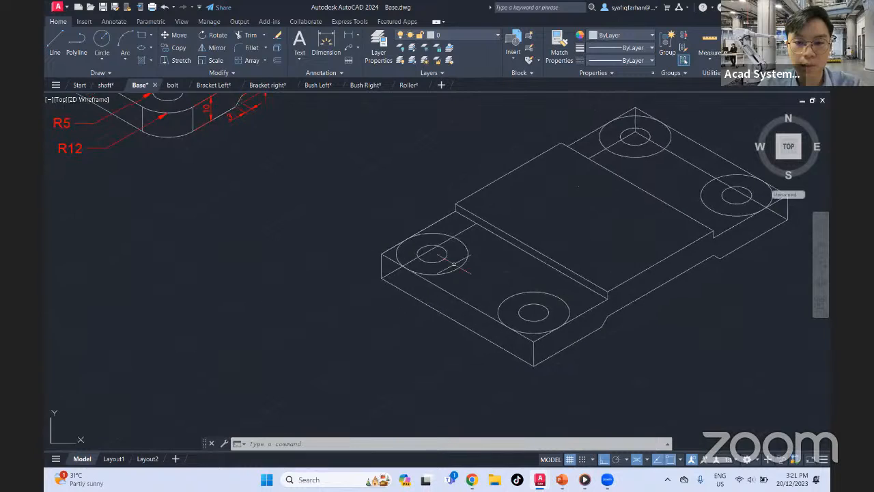
{"action": "middle_click_drag", "start_coordinate": [447, 256], "coordinate": [544, 321]}
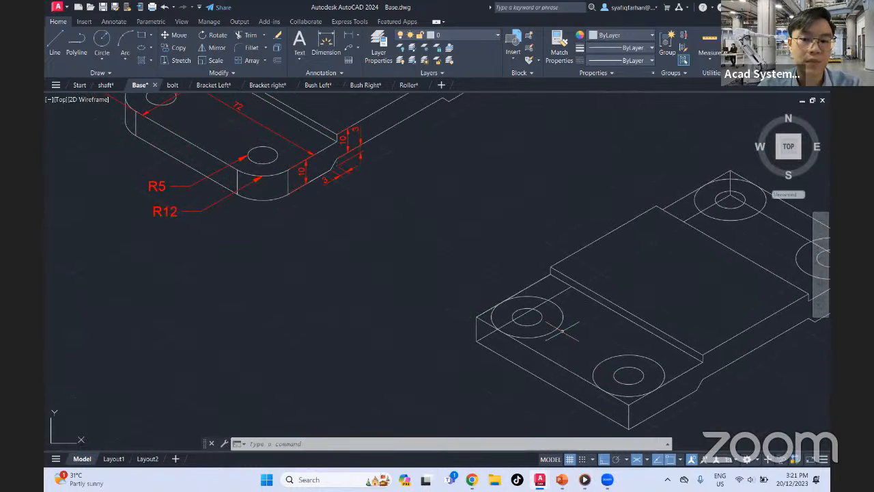
{"action": "scroll", "coordinate": [561, 330], "scroll_direction": "down", "scroll_amount": 2}
{"action": "scroll", "coordinate": [576, 334], "scroll_direction": "up", "scroll_amount": 3}
{"action": "mouse_move", "coordinate": [575, 334]}
{"action": "middle_mouse_down"}
{"action": "mouse_move", "coordinate": [462, 230]}
{"action": "mouse_move", "coordinate": [412, 293]}
{"action": "middle_mouse_up"}
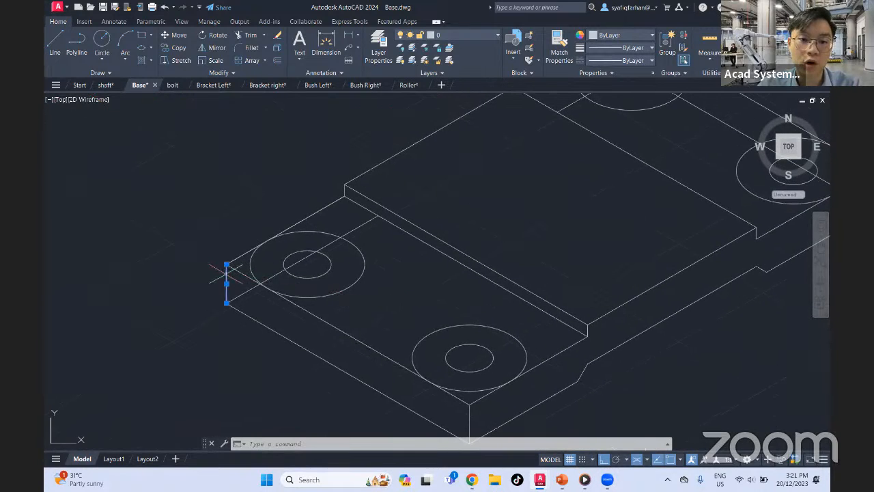
{"action": "key", "text": "Escape"}
{"action": "scroll", "coordinate": [478, 328], "scroll_direction": "down", "scroll_amount": 4}
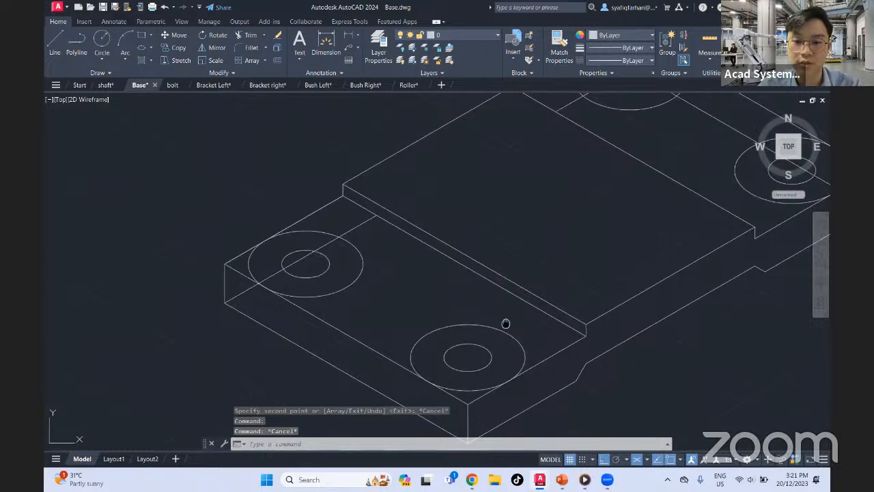
Copy the four radius-12 isocircles down to the bottom face, from the front vertical edge's upper endpoint to its lower endpoint
{"action": "left_click", "coordinate": [455, 302]}
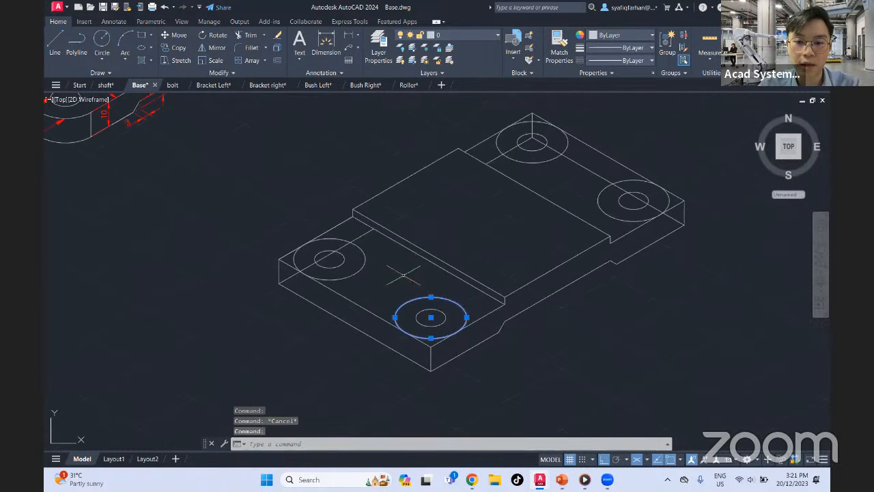
{"action": "left_click", "coordinate": [363, 250]}
{"action": "left_click", "coordinate": [544, 158]}
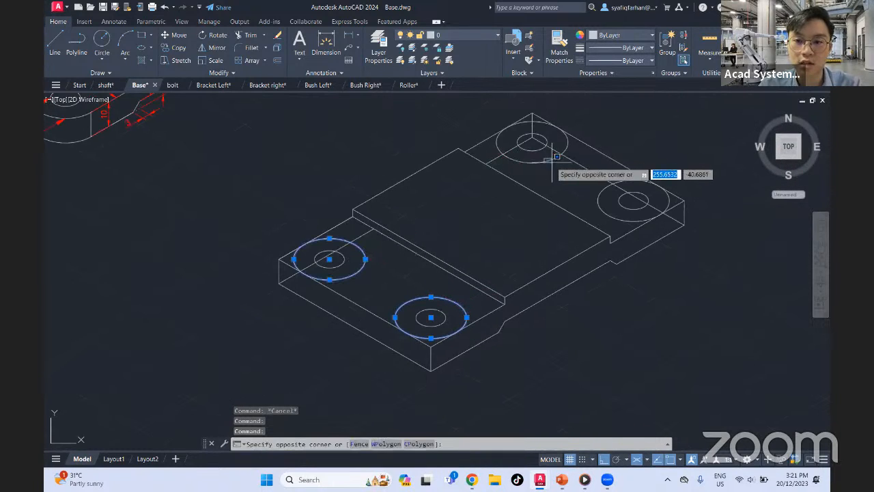
{"action": "left_click", "coordinate": [533, 163]}
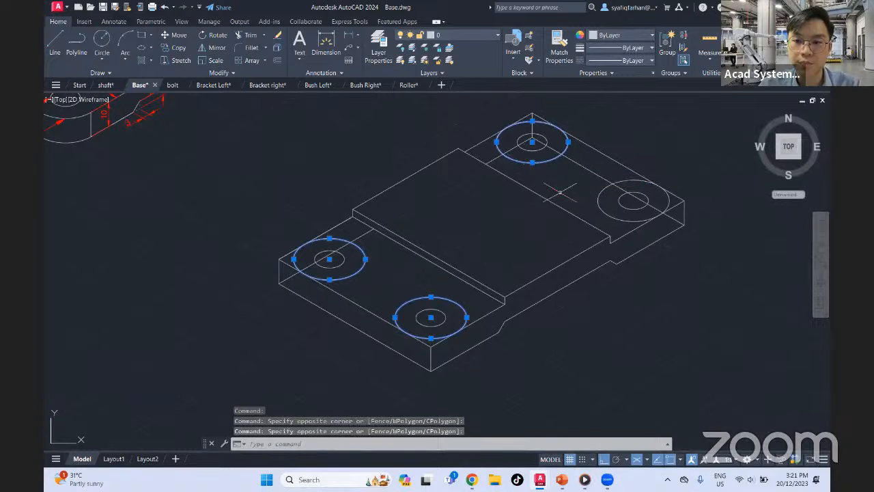
{"action": "left_click", "coordinate": [606, 204]}
{"action": "left_click", "coordinate": [598, 214]}
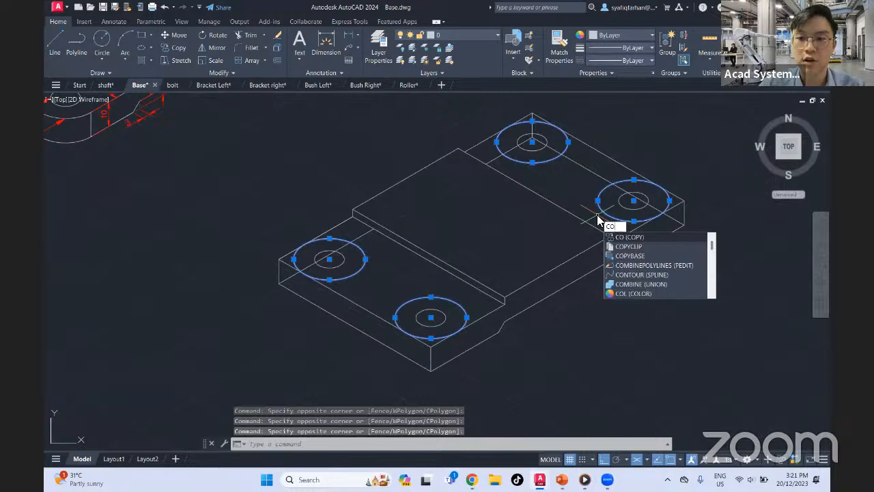
{"action": "key", "text": "Return"}
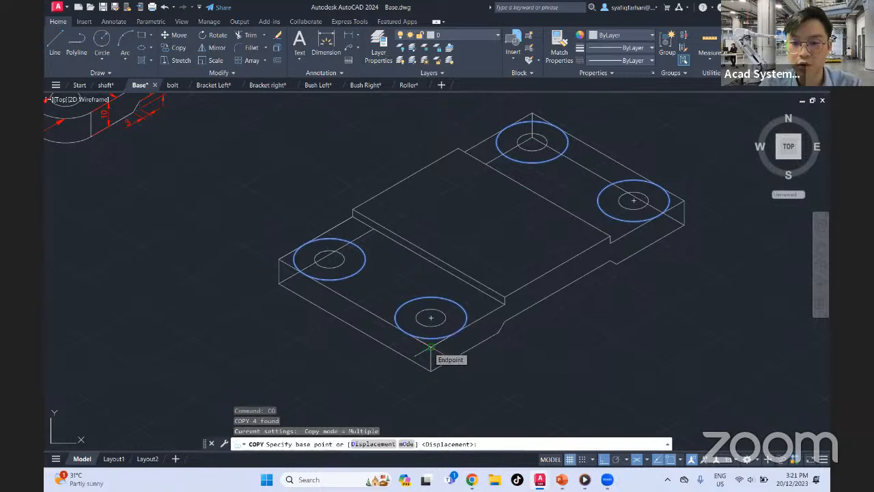
{"action": "scroll", "coordinate": [431, 348], "scroll_direction": "up", "scroll_amount": 5}
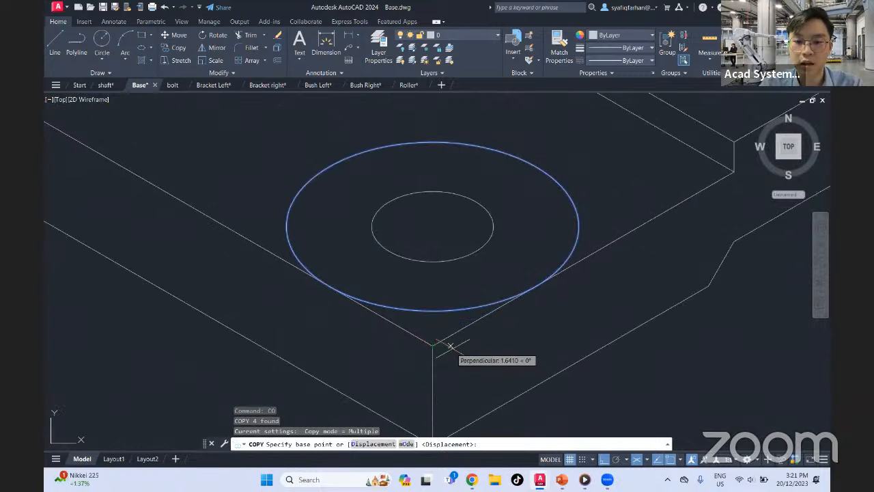
{"action": "middle_click_drag", "start_coordinate": [452, 351], "coordinate": [450, 278]}
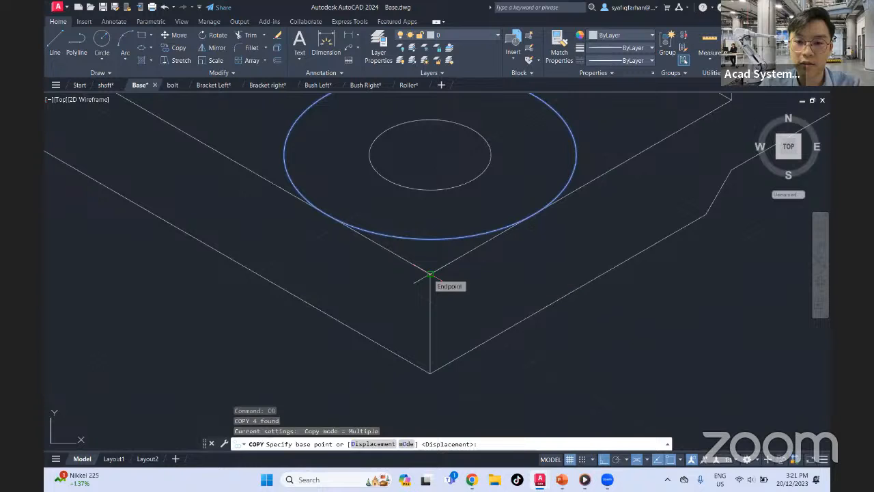
{"action": "left_click", "coordinate": [429, 274]}
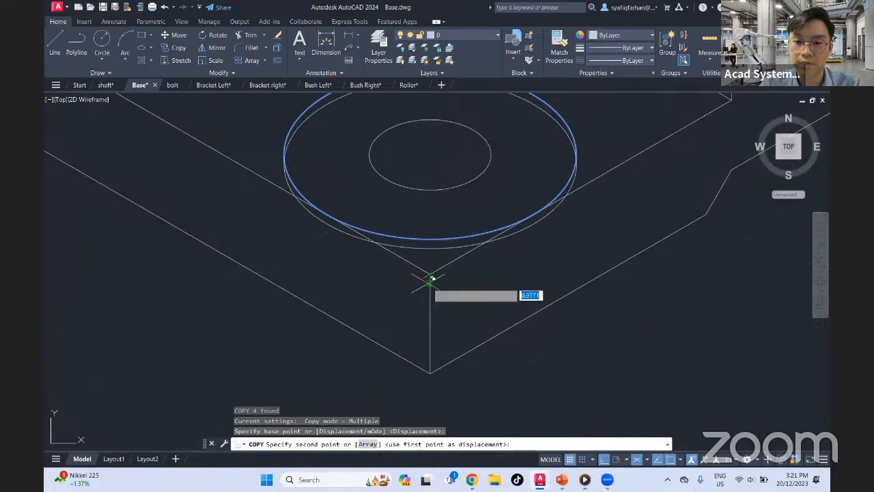
{"action": "left_click", "coordinate": [434, 369]}
{"action": "scroll", "coordinate": [464, 348], "scroll_direction": "down", "scroll_amount": 5}
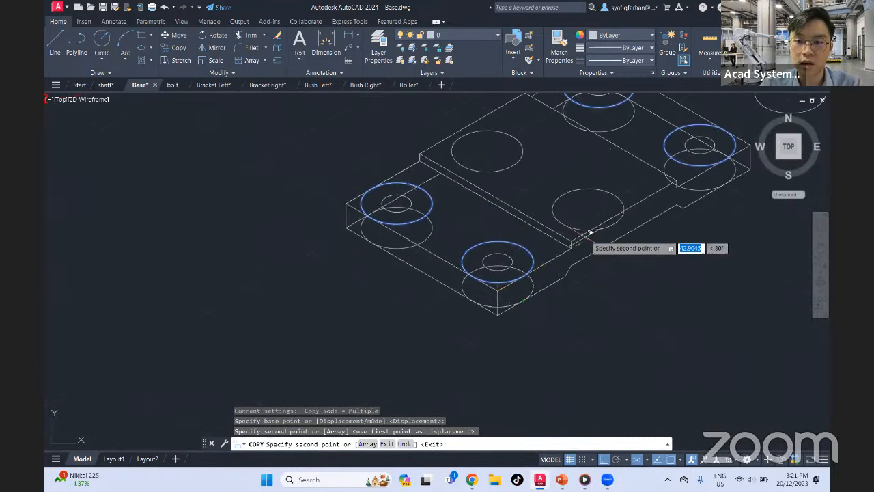
{"action": "key", "text": "Escape"}
Delete the bottom-face radius-12 isocircle at the back corner of the unfilleted plate
{"action": "middle_click_drag", "start_coordinate": [617, 207], "coordinate": [503, 323]}
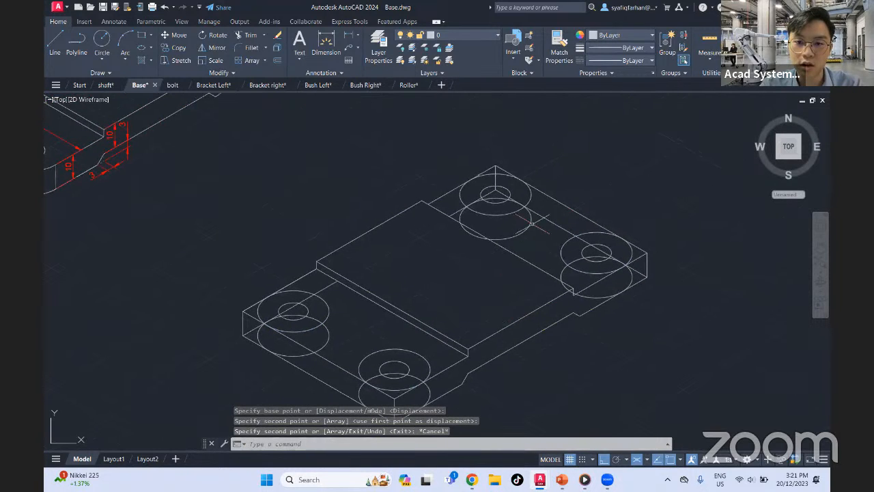
{"action": "middle_click_drag", "start_coordinate": [470, 347], "coordinate": [513, 314]}
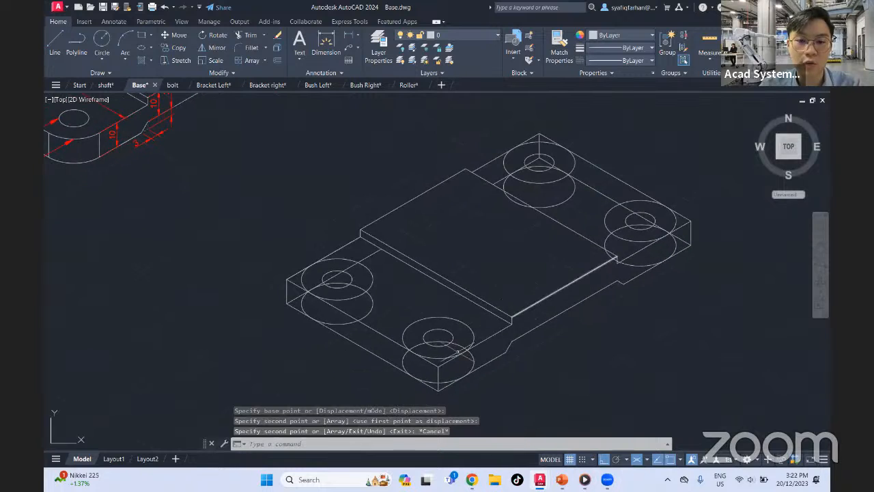
{"action": "middle_click_drag", "start_coordinate": [627, 244], "coordinate": [623, 290]}
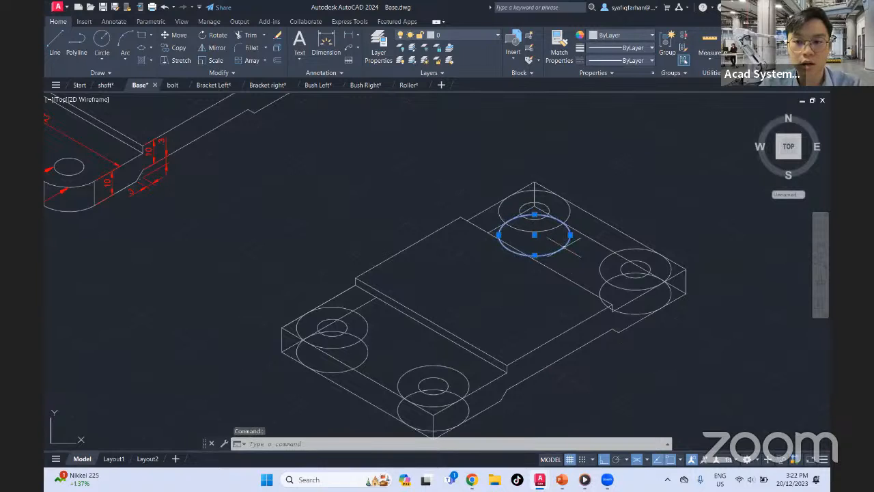
{"action": "key", "text": "Delete"}
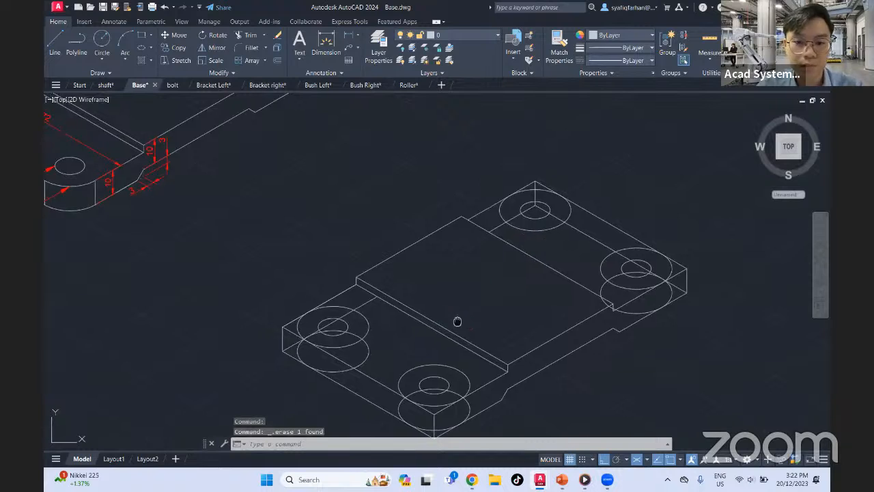
Try to trim the left corner's sharp edges, vertical edge and hidden bottom line against the radius-12 isocircles
{"action": "mouse_move", "coordinate": [457, 320]}
{"action": "middle_mouse_down"}
{"action": "mouse_move", "coordinate": [523, 260]}
{"action": "mouse_move", "coordinate": [566, 265]}
{"action": "mouse_move", "coordinate": [563, 232]}
{"action": "mouse_move", "coordinate": [594, 272]}
{"action": "mouse_move", "coordinate": [564, 250]}
{"action": "middle_mouse_up"}
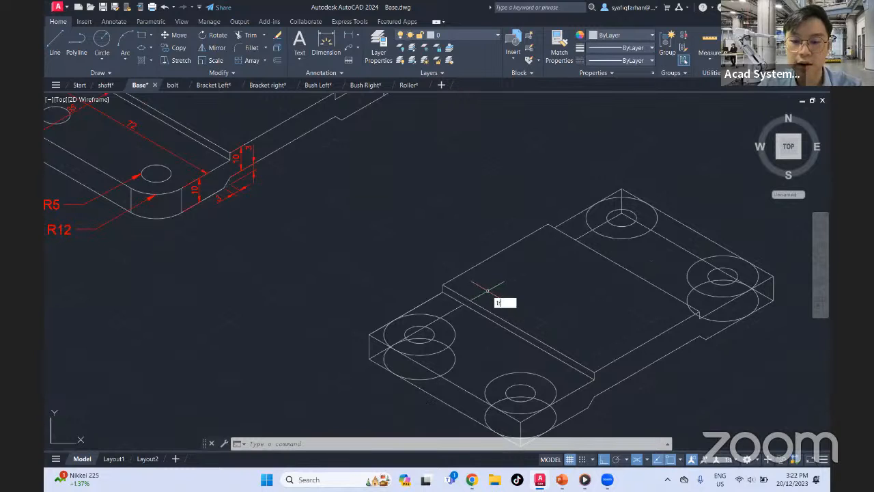
{"action": "key", "text": "Return"}
{"action": "scroll", "coordinate": [394, 347], "scroll_direction": "up", "scroll_amount": 6}
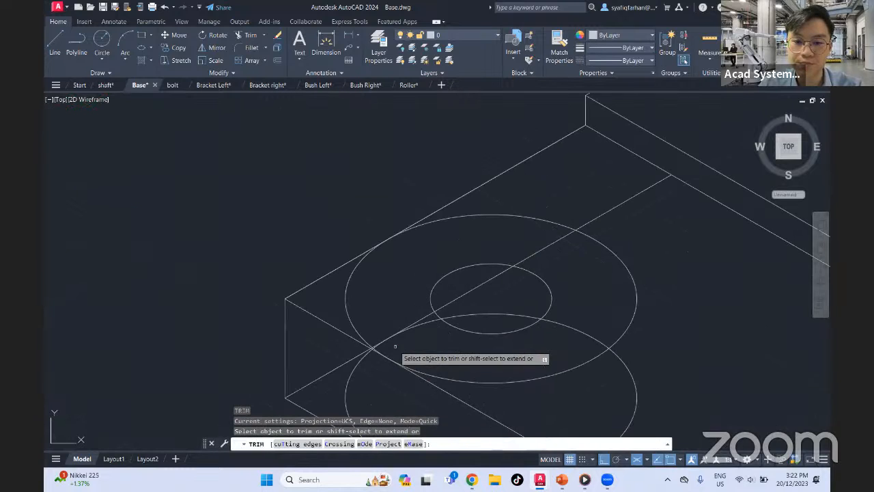
{"action": "left_click", "coordinate": [322, 252]}
{"action": "middle_click_drag", "start_coordinate": [314, 392], "coordinate": [335, 285]}
{"action": "left_click", "coordinate": [331, 344]}
{"action": "left_click", "coordinate": [321, 239]}
{"action": "left_click", "coordinate": [277, 250]}
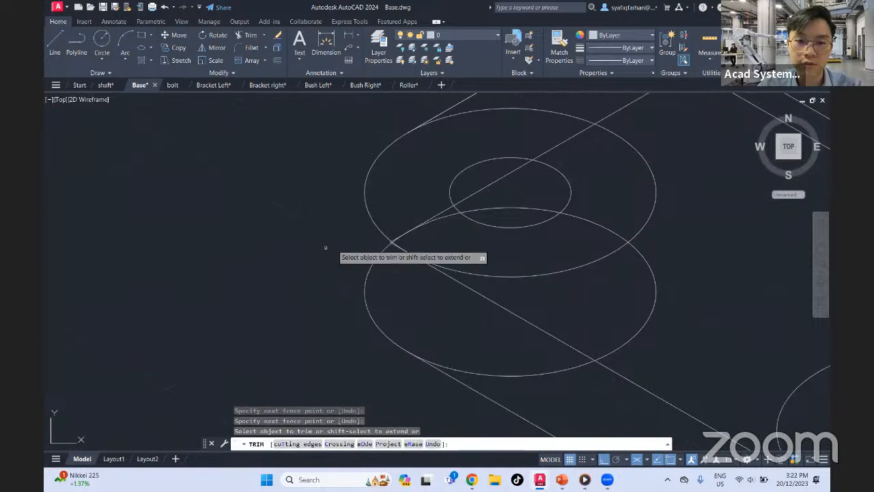
{"action": "middle_click_drag", "start_coordinate": [469, 206], "coordinate": [344, 368]}
{"action": "left_click", "coordinate": [526, 251]}
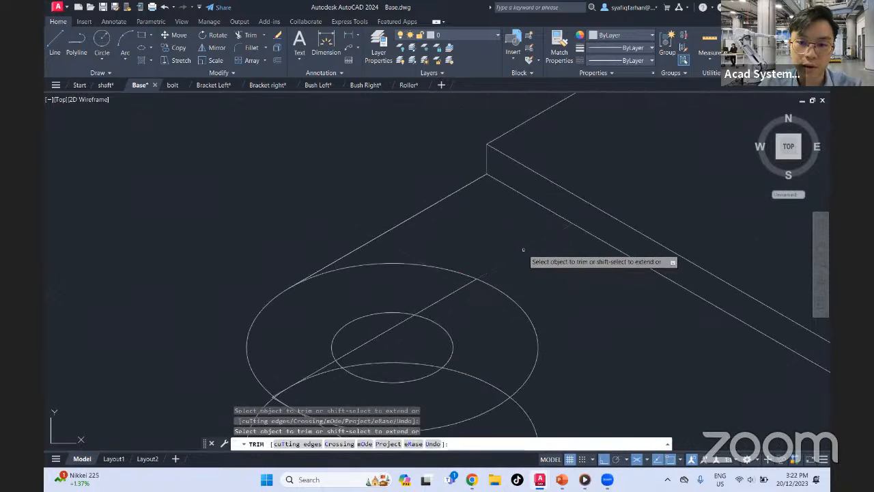
{"action": "left_click", "coordinate": [445, 297]}
{"action": "left_click", "coordinate": [392, 327]}
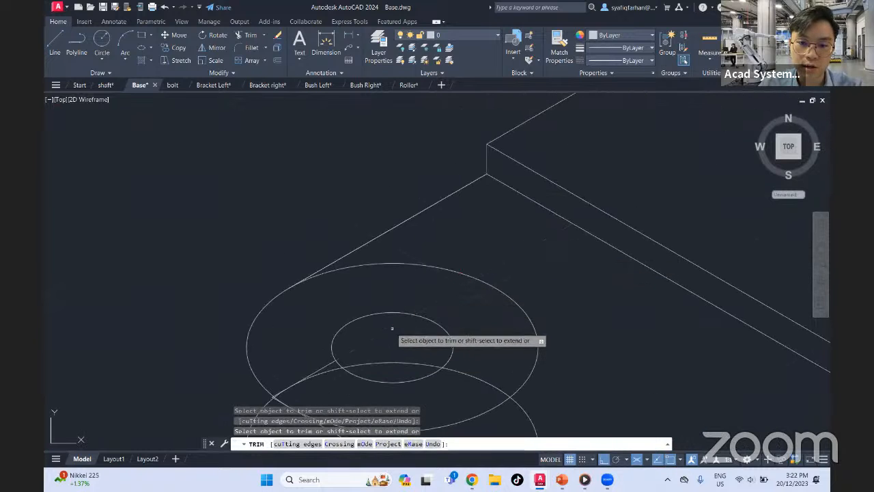
{"action": "left_click", "coordinate": [324, 367]}
{"action": "middle_click_drag", "start_coordinate": [325, 368], "coordinate": [386, 229]}
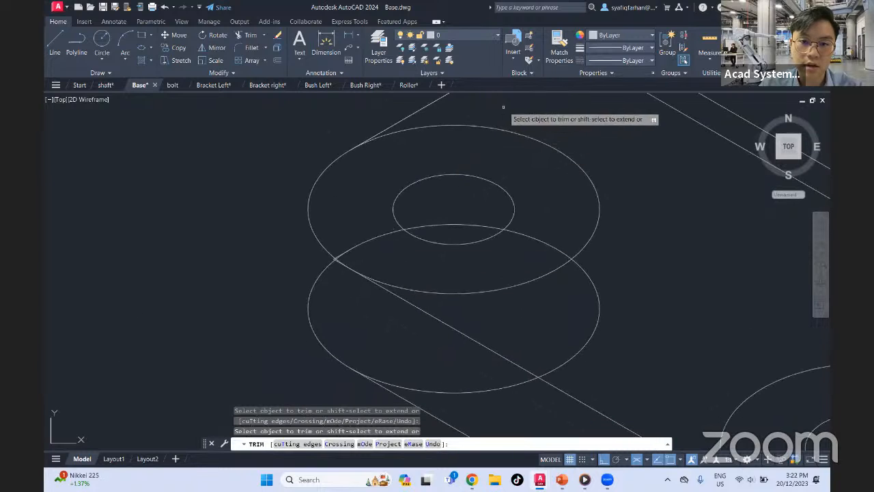
Cancel the trimming and undo the trims made at the left corner
{"action": "key", "text": "Escape"}
{"action": "key", "text": "ctrl+z"}
{"action": "key", "text": "ctrl+z"}
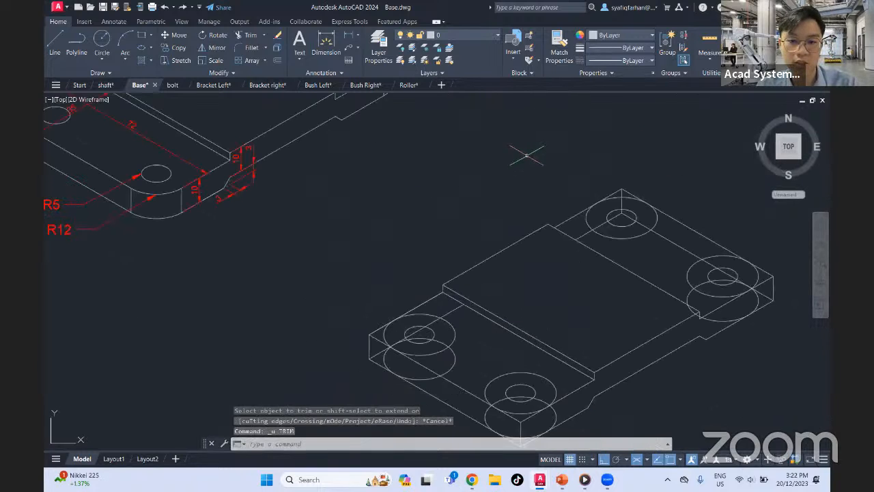
Trim the inner portions of both left-corner radius-12 isocircles and the hidden line and arc crossing the R5 hole
{"action": "middle_click_drag", "start_coordinate": [415, 327], "coordinate": [437, 292]}
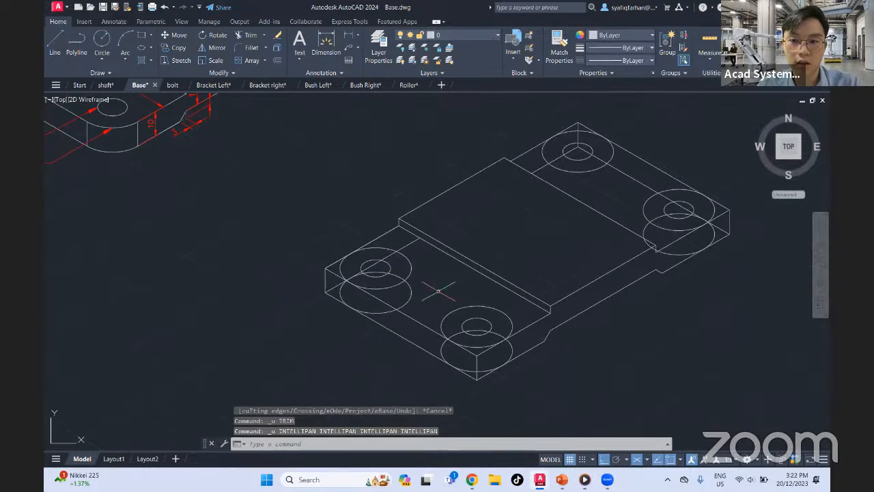
{"action": "scroll", "coordinate": [410, 284], "scroll_direction": "up", "scroll_amount": 4}
{"action": "type", "text": "tr"}
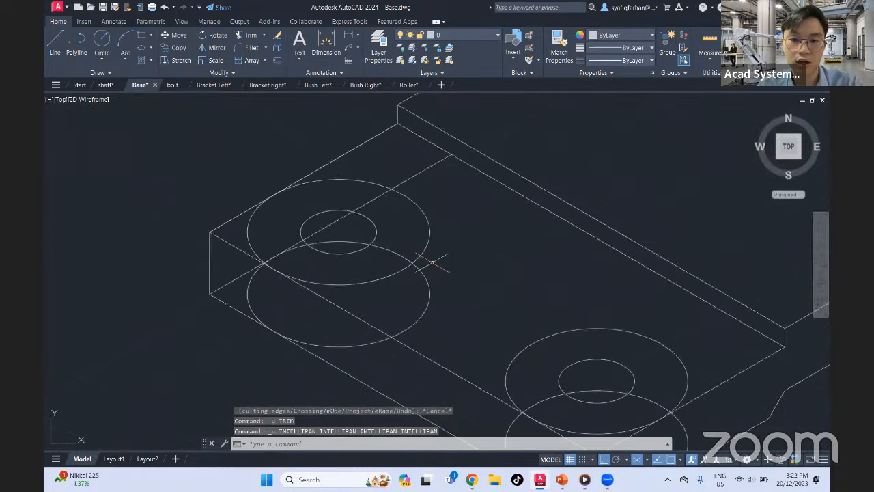
{"action": "key", "text": "space"}
{"action": "left_click", "coordinate": [415, 200]}
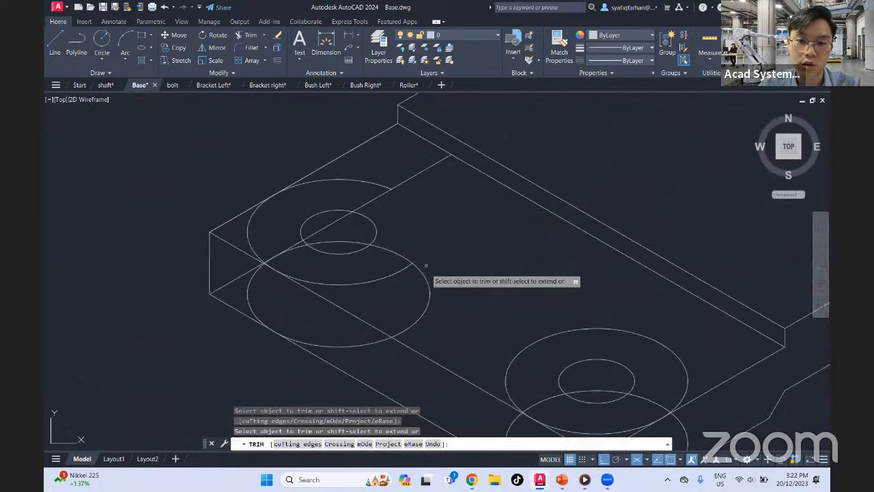
{"action": "left_click", "coordinate": [427, 283]}
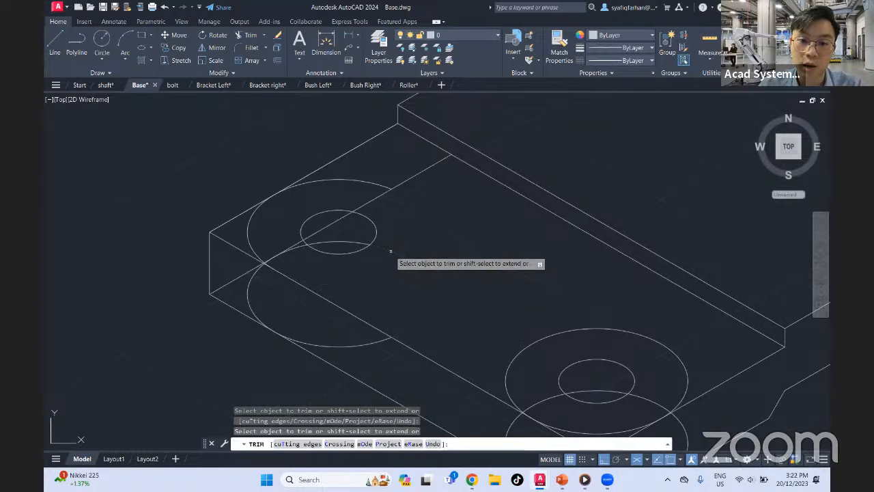
{"action": "left_click", "coordinate": [351, 243]}
{"action": "left_click", "coordinate": [331, 223]}
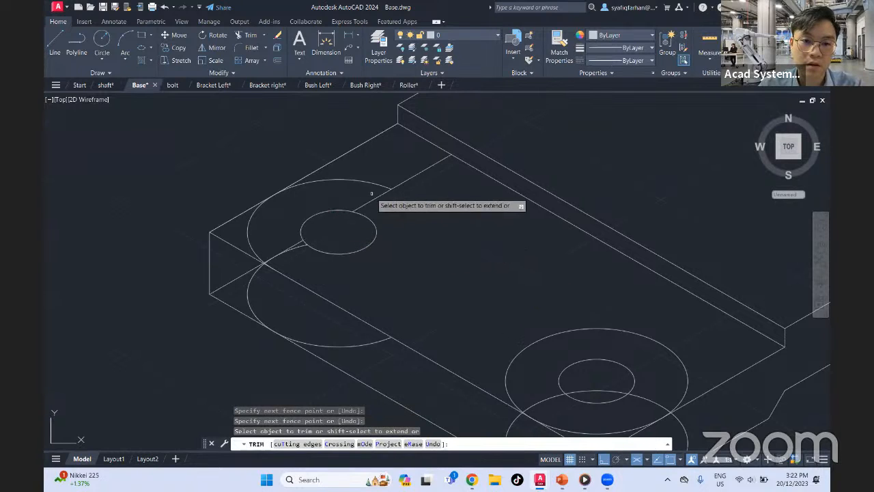
Trim the rest of the left corner's upper isocircle inside the plate and the hidden line and arc remnants beside the hole
{"action": "left_click", "coordinate": [384, 181]}
{"action": "left_click", "coordinate": [404, 218]}
{"action": "left_click", "coordinate": [290, 234]}
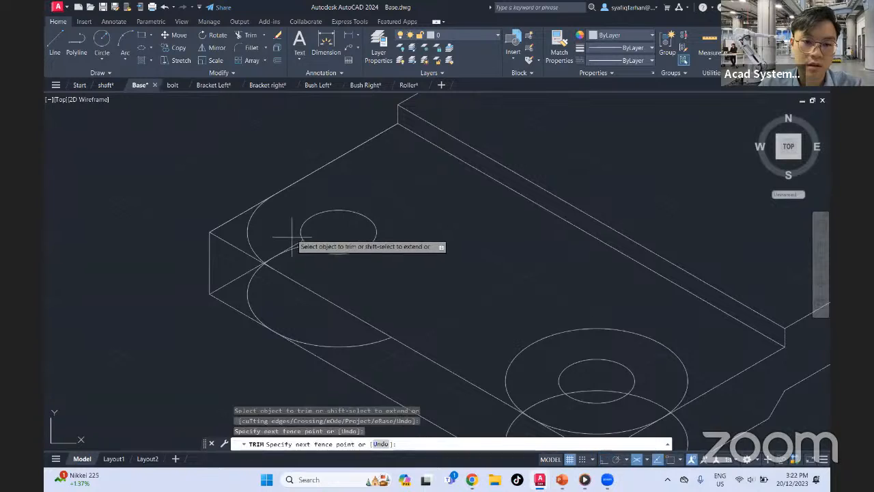
{"action": "left_click", "coordinate": [305, 270]}
{"action": "scroll", "coordinate": [271, 259], "scroll_direction": "up", "scroll_amount": 6}
{"action": "left_click", "coordinate": [271, 269]}
{"action": "left_click", "coordinate": [240, 252]}
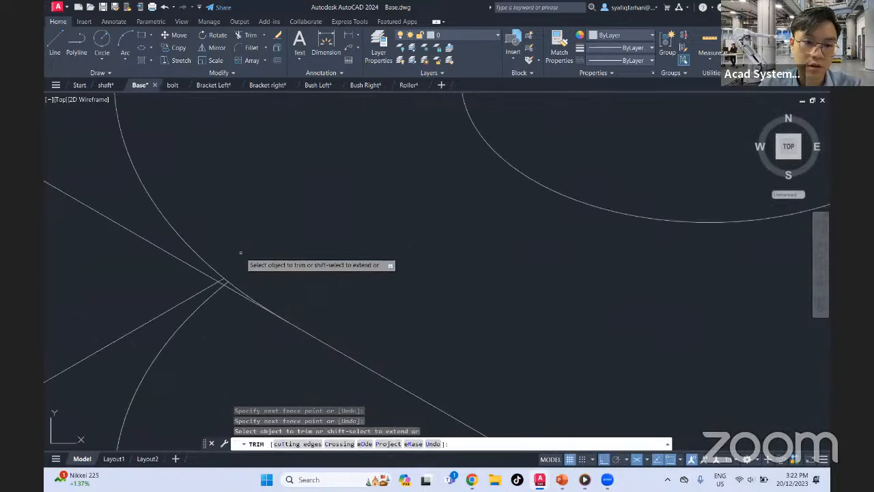
Trim the inner remnant of the left corner's lower isocircle back to its tangency with the bottom edge
{"action": "scroll", "coordinate": [270, 275], "scroll_direction": "down", "scroll_amount": 5}
{"action": "middle_click_drag", "start_coordinate": [308, 291], "coordinate": [291, 185]}
{"action": "left_click", "coordinate": [503, 395]}
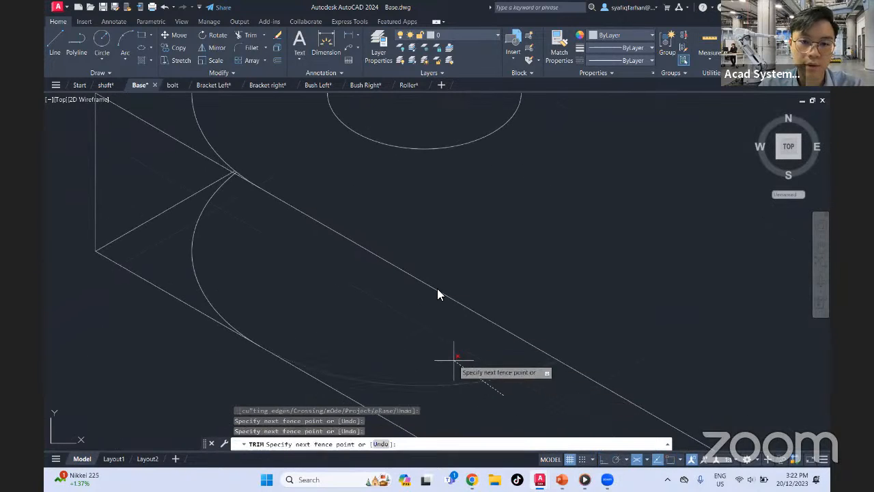
{"action": "left_click", "coordinate": [456, 359]}
{"action": "middle_click_drag", "start_coordinate": [382, 317], "coordinate": [515, 393]}
Trim the left corner's straight edges back to the rounded arcs and remove its vertical edge
{"action": "middle_click_drag", "start_coordinate": [449, 229], "coordinate": [405, 332]}
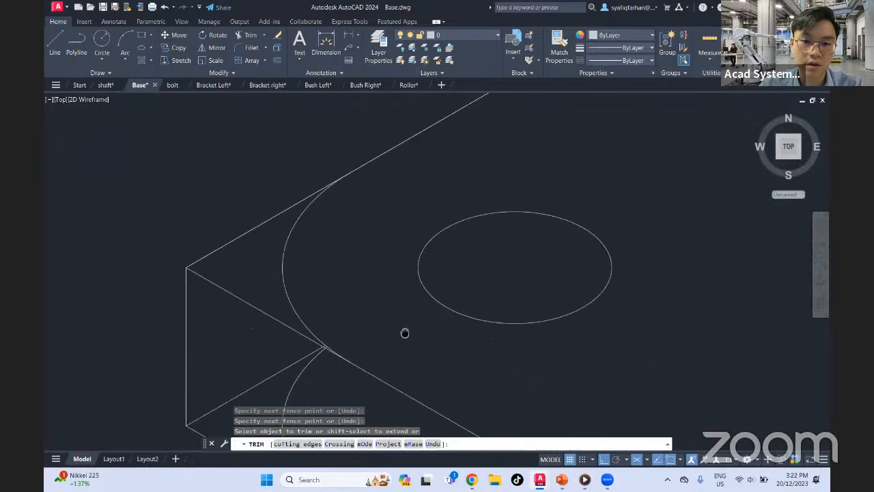
{"action": "scroll", "coordinate": [408, 278], "scroll_direction": "down", "scroll_amount": 2}
{"action": "left_click", "coordinate": [296, 214]}
{"action": "left_click", "coordinate": [299, 400]}
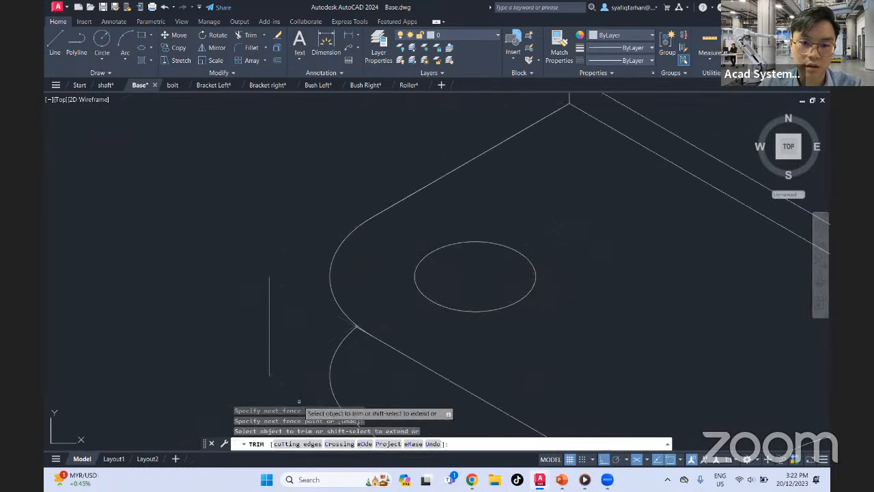
{"action": "left_click", "coordinate": [281, 316]}
{"action": "left_click", "coordinate": [250, 328]}
Remove the small line stubs left where the left corner's upper and lower arcs meet
{"action": "scroll", "coordinate": [349, 343], "scroll_direction": "up", "scroll_amount": 6}
{"action": "scroll", "coordinate": [379, 299], "scroll_direction": "up", "scroll_amount": 4}
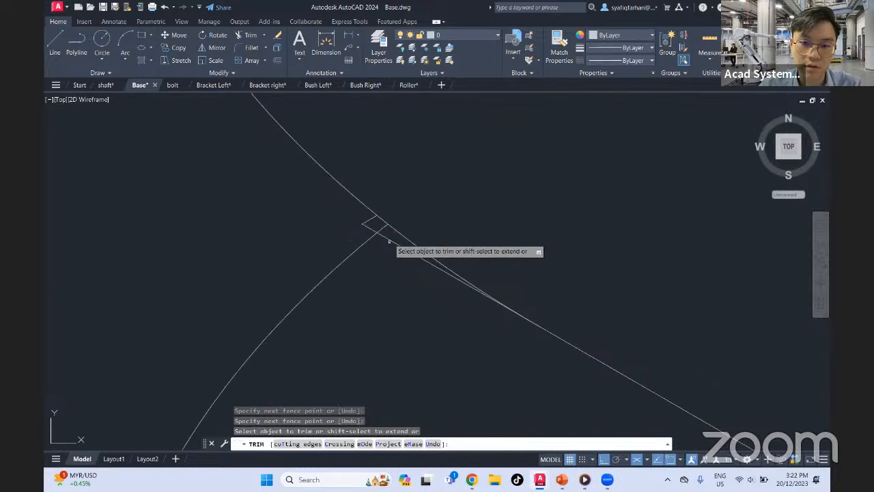
{"action": "left_click", "coordinate": [380, 232]}
{"action": "left_click", "coordinate": [370, 219]}
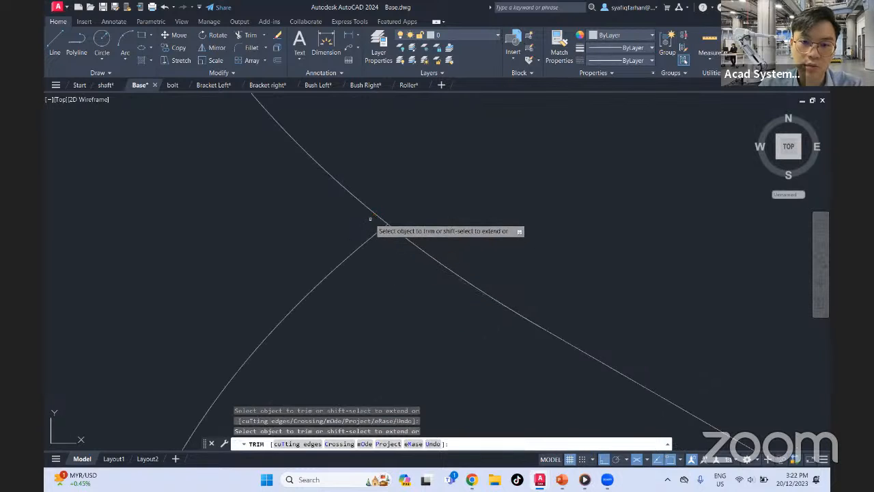
Trim the front corner's top edges back to the upper radius-12 isocircle
{"action": "scroll", "coordinate": [440, 290], "scroll_direction": "down", "scroll_amount": 6}
{"action": "middle_click_drag", "start_coordinate": [466, 323], "coordinate": [374, 181]}
{"action": "scroll", "coordinate": [420, 227], "scroll_direction": "down", "scroll_amount": 2}
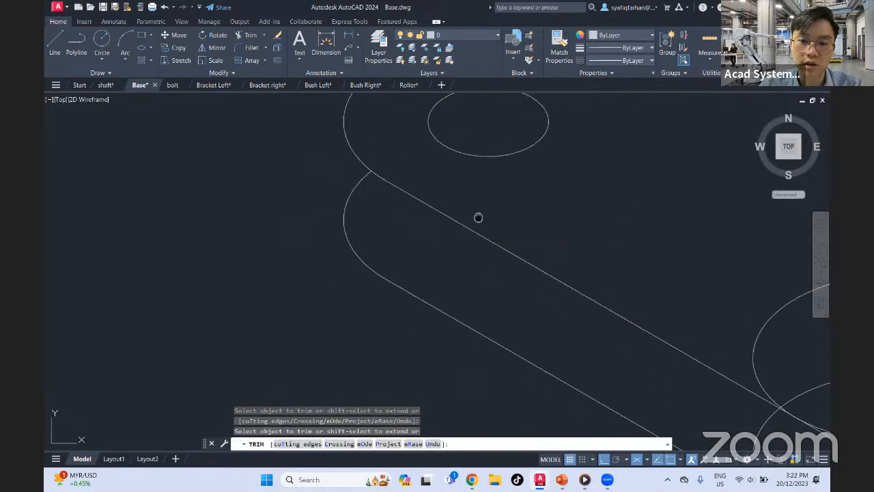
{"action": "middle_click_drag", "start_coordinate": [478, 216], "coordinate": [404, 328]}
{"action": "middle_click_drag", "start_coordinate": [485, 232], "coordinate": [454, 306]}
{"action": "middle_click_drag", "start_coordinate": [524, 316], "coordinate": [354, 145]}
{"action": "scroll", "coordinate": [474, 247], "scroll_direction": "down", "scroll_amount": 2}
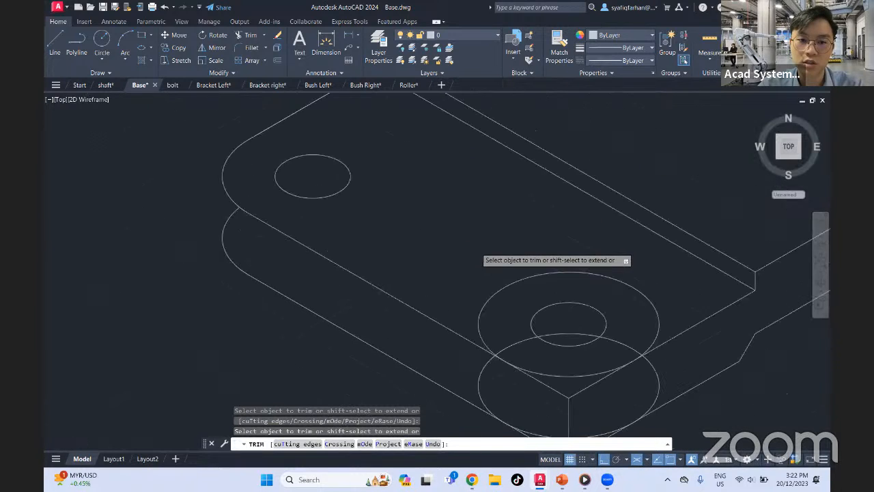
{"action": "middle_click_drag", "start_coordinate": [493, 257], "coordinate": [401, 211]}
{"action": "scroll", "coordinate": [494, 353], "scroll_direction": "up", "scroll_amount": 2}
{"action": "mouse_move", "coordinate": [495, 353]}
{"action": "left_mouse_down"}
{"action": "mouse_move", "coordinate": [419, 355]}
{"action": "mouse_move", "coordinate": [452, 344]}
{"action": "left_mouse_up"}
{"action": "middle_click_drag", "start_coordinate": [463, 374], "coordinate": [413, 298]}
{"action": "middle_click_drag", "start_coordinate": [413, 210], "coordinate": [420, 266]}
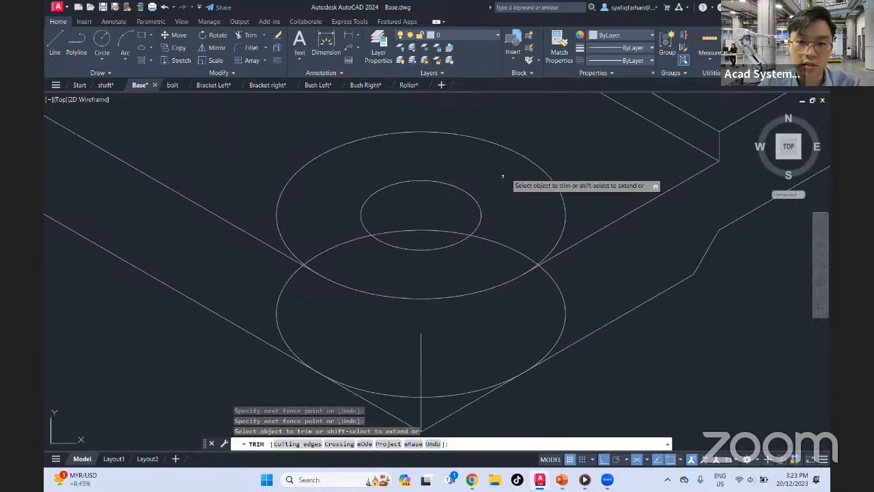
Trim the front corner's upper isocircle inside the plate and the hidden part of the lower isocircle around the hole
{"action": "left_click_drag", "start_coordinate": [550, 139], "coordinate": [500, 168]}
{"action": "left_click", "coordinate": [505, 244]}
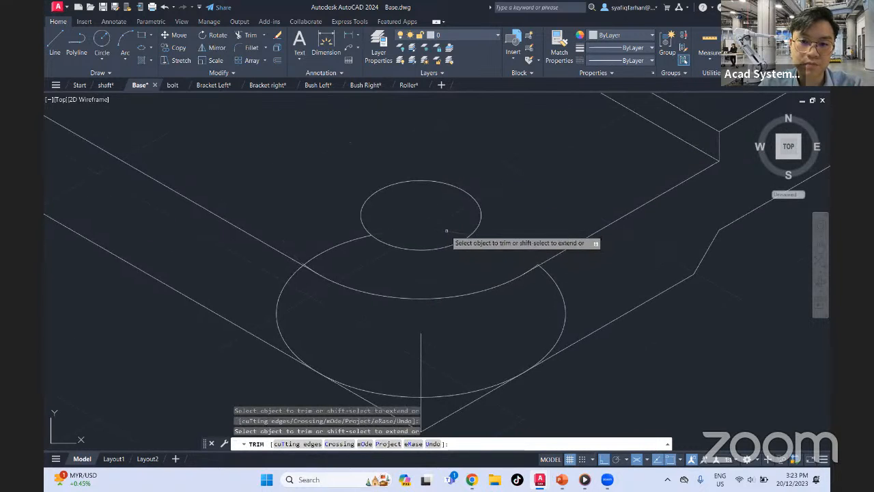
{"action": "left_click", "coordinate": [339, 245]}
Trim the lower isocircle's leftover ends where they cross the front corner's top edges
{"action": "scroll", "coordinate": [523, 259], "scroll_direction": "up", "scroll_amount": 5}
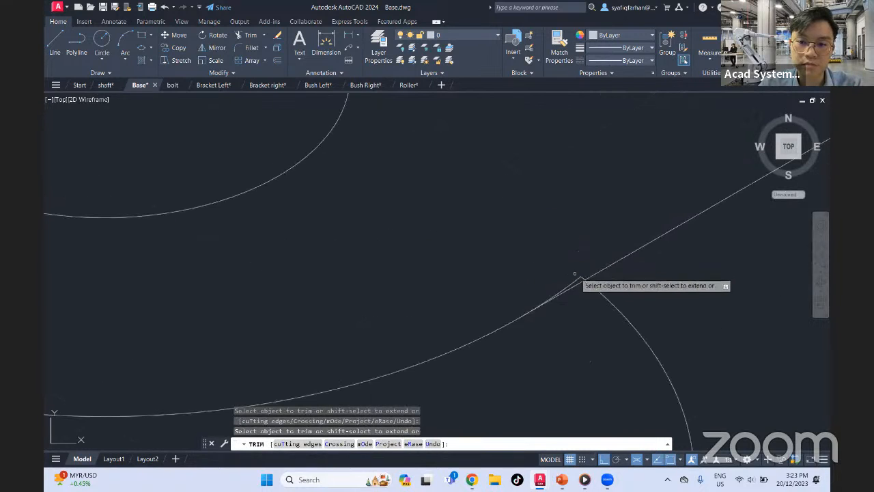
{"action": "scroll", "coordinate": [576, 275], "scroll_direction": "up", "scroll_amount": 8}
{"action": "left_click_drag", "start_coordinate": [648, 304], "coordinate": [561, 347]}
{"action": "scroll", "coordinate": [561, 347], "scroll_direction": "down", "scroll_amount": 8}
{"action": "scroll", "coordinate": [560, 345], "scroll_direction": "down", "scroll_amount": 6}
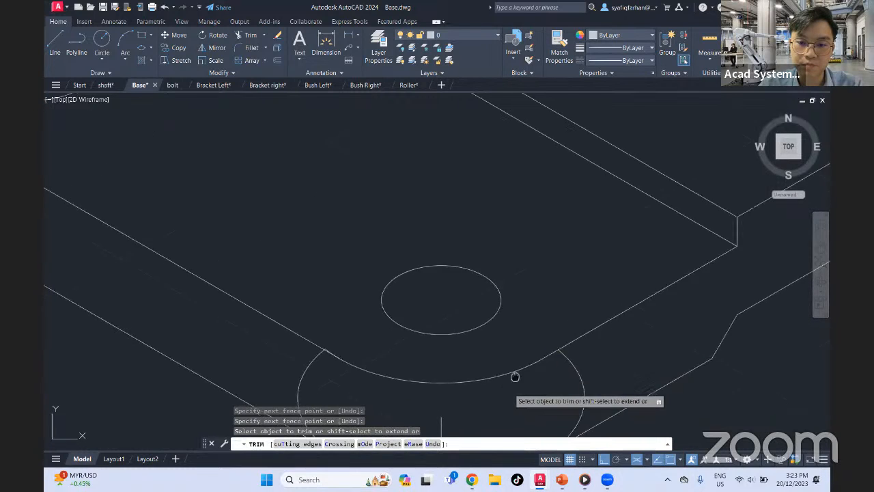
{"action": "middle_click_drag", "start_coordinate": [515, 376], "coordinate": [583, 269]}
{"action": "scroll", "coordinate": [380, 248], "scroll_direction": "up", "scroll_amount": 10}
{"action": "mouse_move", "coordinate": [583, 169]}
{"action": "left_mouse_down"}
{"action": "mouse_move", "coordinate": [519, 143]}
{"action": "mouse_move", "coordinate": [594, 181]}
{"action": "left_mouse_up"}
{"action": "scroll", "coordinate": [598, 179], "scroll_direction": "down", "scroll_amount": 5}
Remove the front corner's remaining vertical edge and trim both bottom edges back to the lower radius-12 isocircle
{"action": "scroll", "coordinate": [495, 273], "scroll_direction": "up", "scroll_amount": 5}
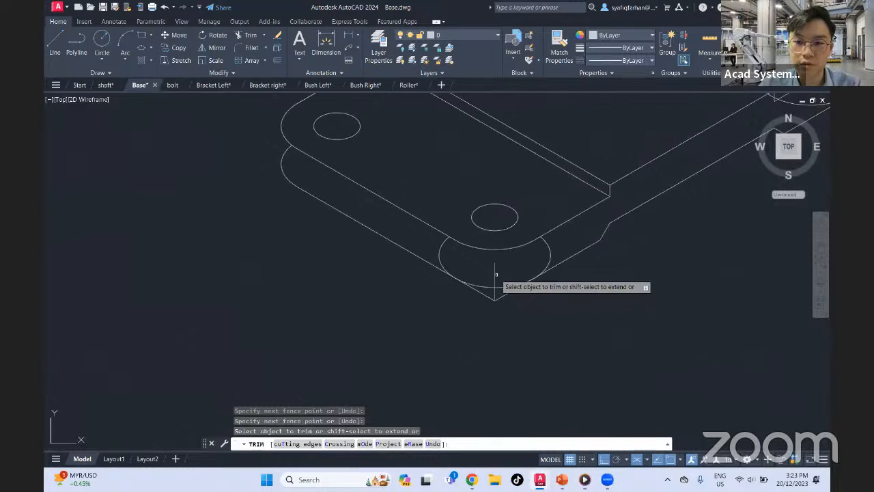
{"action": "left_click", "coordinate": [485, 289]}
{"action": "left_click", "coordinate": [487, 354]}
{"action": "left_click", "coordinate": [487, 353]}
{"action": "left_click", "coordinate": [575, 359]}
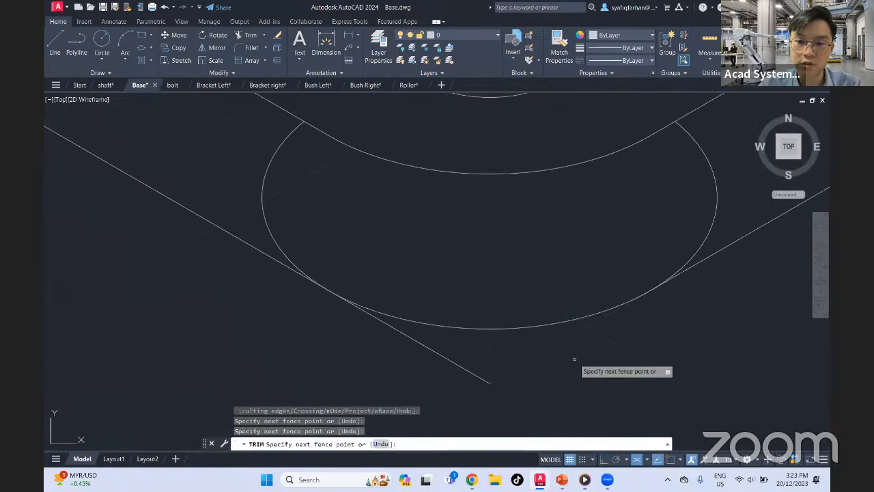
{"action": "left_click", "coordinate": [416, 375]}
{"action": "left_click", "coordinate": [483, 361]}
{"action": "middle_click_drag", "start_coordinate": [358, 323], "coordinate": [401, 371]}
Trim both side arcs of the front corner's lower isocircle, keeping only the rounded bottom corner
{"action": "left_click", "coordinate": [318, 236]}
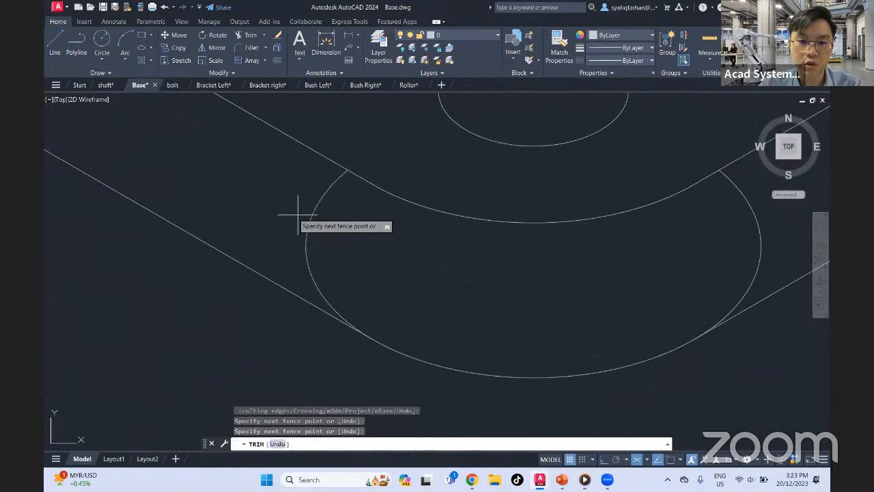
{"action": "left_click", "coordinate": [263, 208]}
{"action": "scroll", "coordinate": [340, 248], "scroll_direction": "down", "scroll_amount": 4}
{"action": "middle_click_drag", "start_coordinate": [447, 238], "coordinate": [520, 316]}
{"action": "left_click", "coordinate": [437, 319]}
{"action": "left_click", "coordinate": [479, 292]}
{"action": "scroll", "coordinate": [416, 348], "scroll_direction": "up", "scroll_amount": 5}
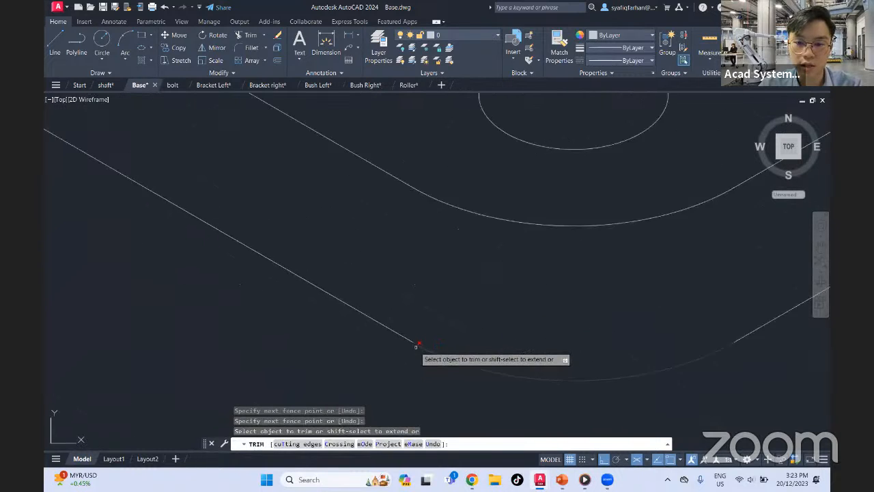
{"action": "scroll", "coordinate": [461, 370], "scroll_direction": "down", "scroll_amount": 5}
Examine how the two radius-12 isocircles cross the plate edges at the right corner
{"action": "middle_click_drag", "start_coordinate": [560, 294], "coordinate": [371, 378]}
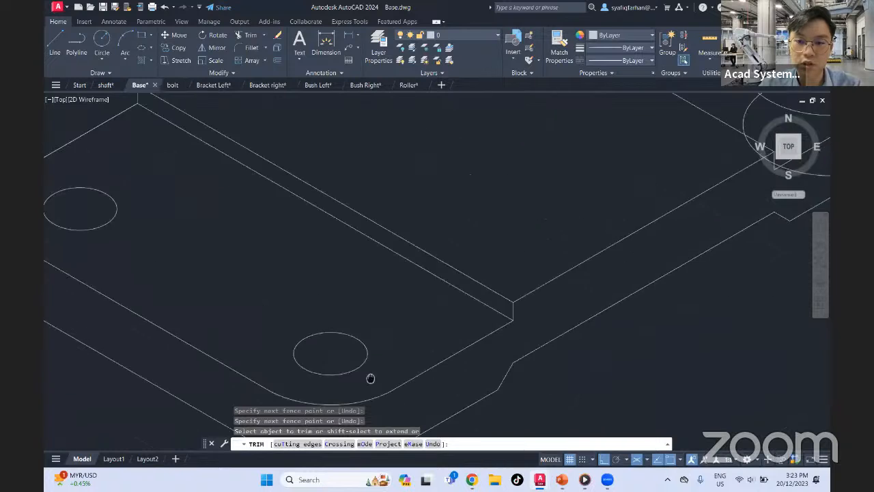
{"action": "middle_click_drag", "start_coordinate": [735, 218], "coordinate": [410, 372]}
{"action": "scroll", "coordinate": [565, 254], "scroll_direction": "up", "scroll_amount": 5}
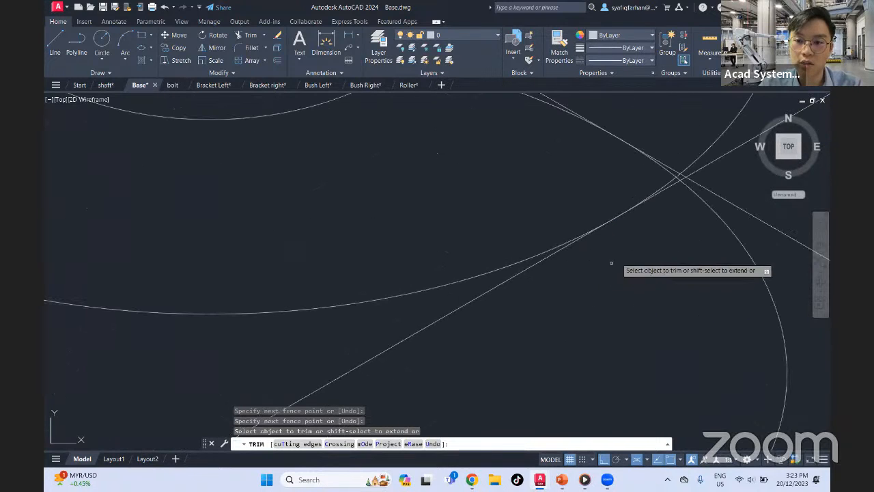
{"action": "scroll", "coordinate": [683, 198], "scroll_direction": "down", "scroll_amount": 2}
{"action": "middle_click_drag", "start_coordinate": [693, 199], "coordinate": [635, 242]}
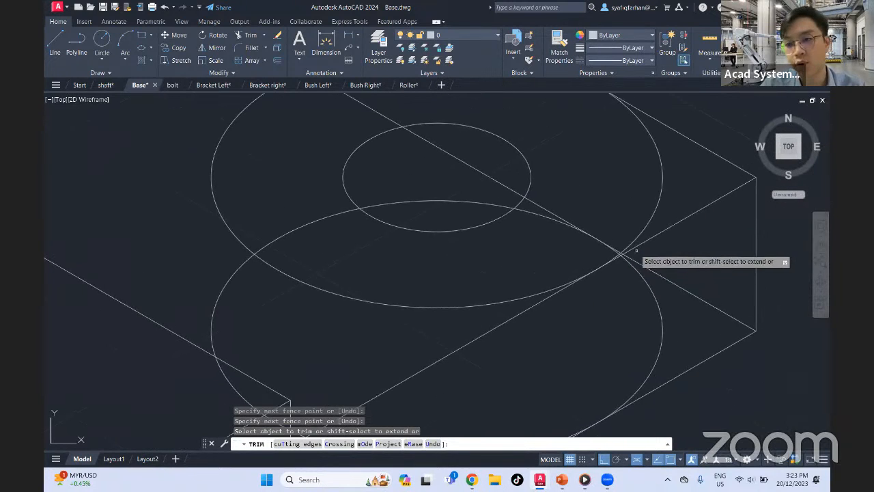
{"action": "scroll", "coordinate": [615, 253], "scroll_direction": "up", "scroll_amount": 3}
{"action": "scroll", "coordinate": [605, 264], "scroll_direction": "down", "scroll_amount": 2}
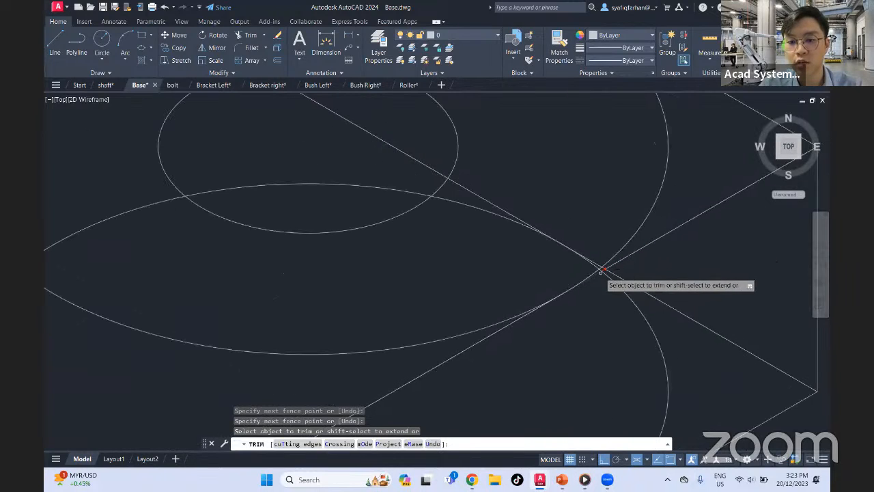
{"action": "middle_click_drag", "start_coordinate": [601, 301], "coordinate": [611, 347]}
{"action": "scroll", "coordinate": [609, 344], "scroll_direction": "down", "scroll_amount": 2}
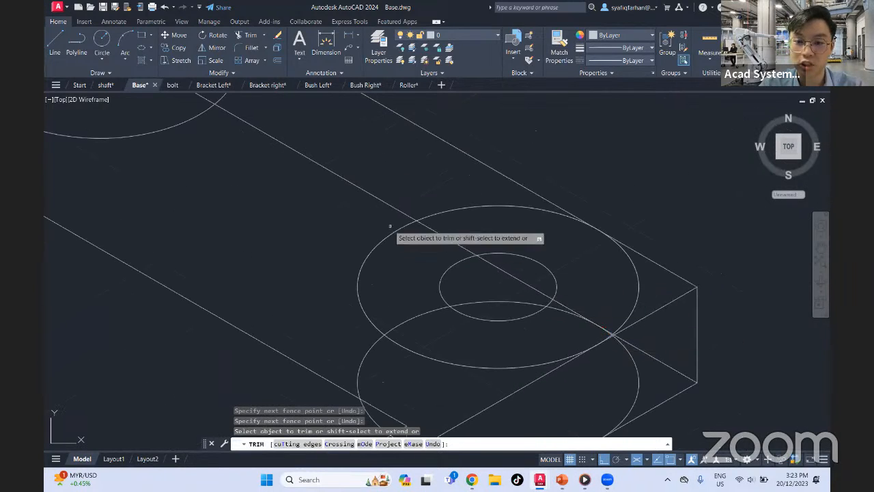
Trim the back corner's upper radius-12 isocircle inside the plate, keeping only the outer rounded arc
{"action": "scroll", "coordinate": [379, 213], "scroll_direction": "down", "scroll_amount": 2}
{"action": "middle_click_drag", "start_coordinate": [382, 216], "coordinate": [482, 304]}
{"action": "left_click", "coordinate": [403, 203]}
{"action": "left_click", "coordinate": [366, 198]}
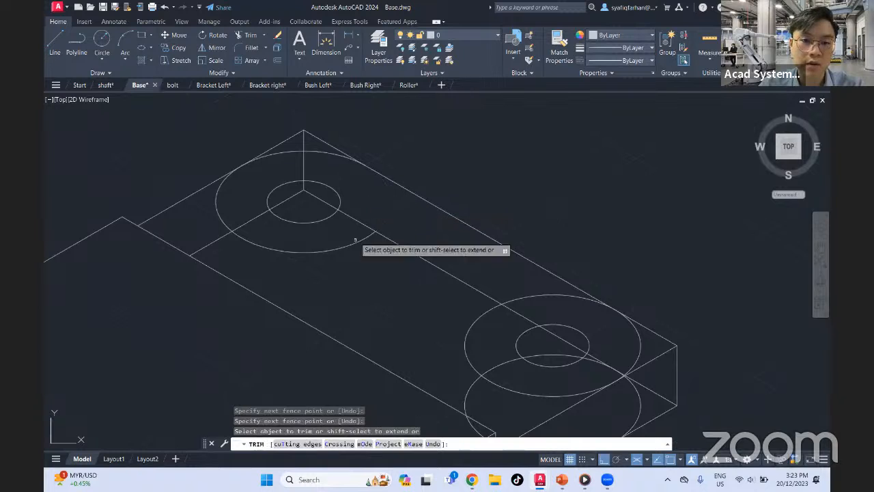
{"action": "left_click", "coordinate": [342, 264]}
{"action": "left_click", "coordinate": [322, 237]}
{"action": "left_click", "coordinate": [234, 183]}
{"action": "left_click", "coordinate": [210, 219]}
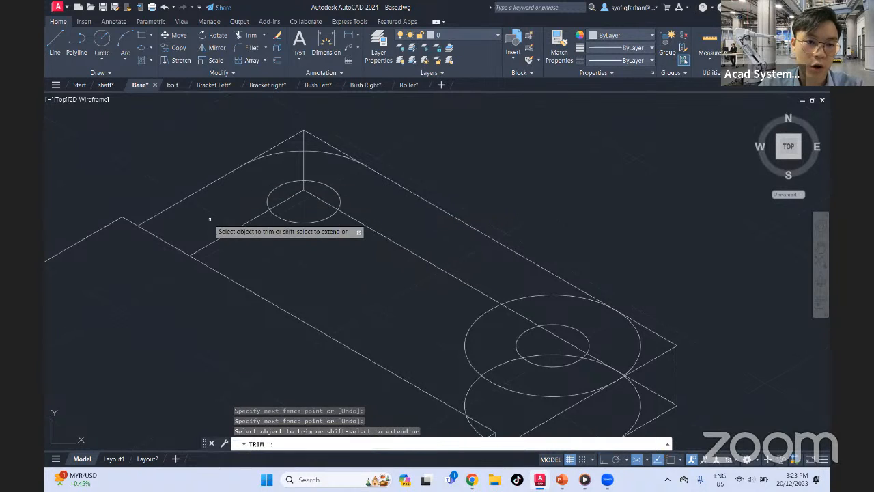
Trim the hidden edges inside the back corner's hole, the vertical edge, and the sharp corner outside the rounded arc
{"action": "left_click", "coordinate": [304, 190]}
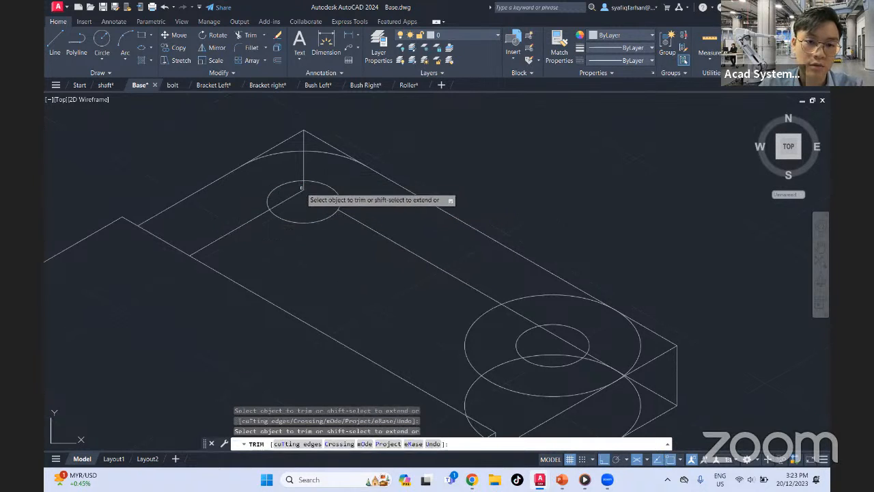
{"action": "left_click", "coordinate": [304, 164]}
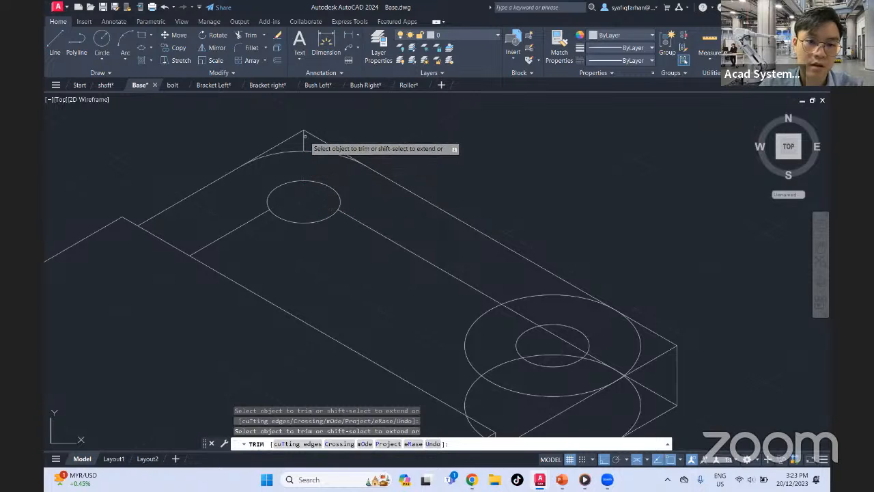
{"action": "left_click", "coordinate": [306, 134]}
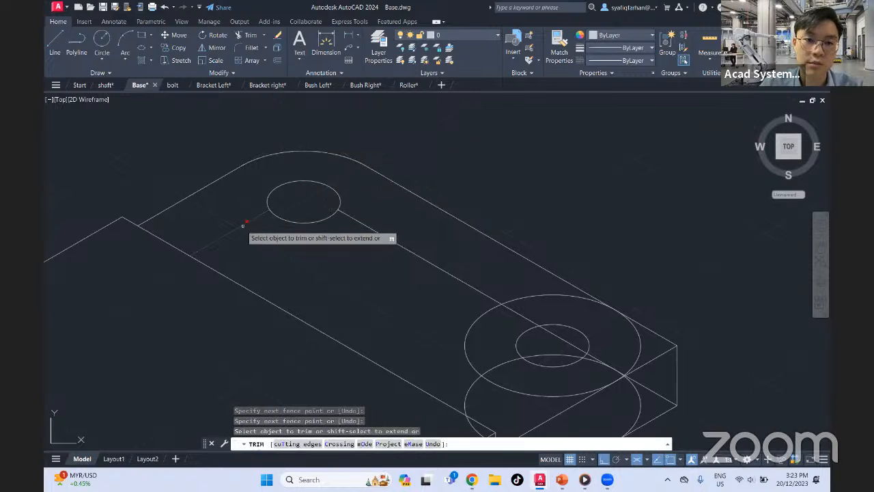
Remove the remaining hidden bottom edges behind the plate, including the leftover piece running through the right corner's hole
{"action": "left_click_drag", "start_coordinate": [359, 217], "coordinate": [346, 236]}
{"action": "middle_click_drag", "start_coordinate": [395, 281], "coordinate": [432, 226]}
{"action": "left_click", "coordinate": [542, 233]}
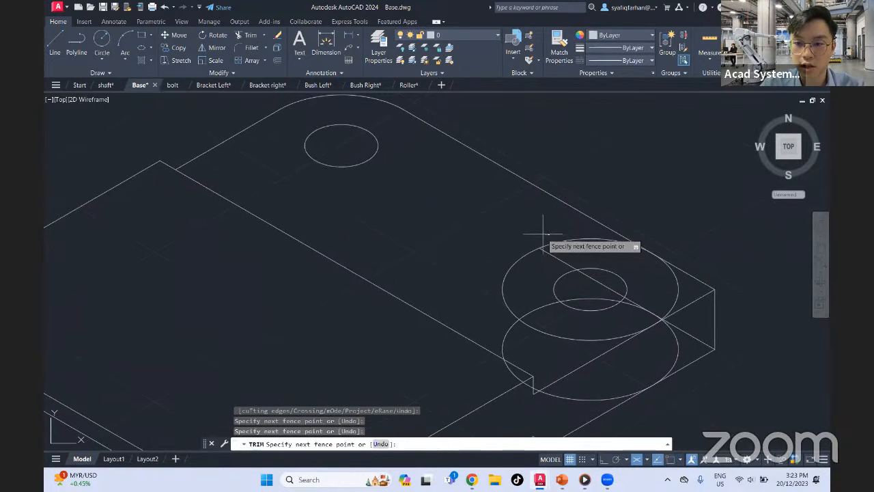
{"action": "key", "text": "Escape"}
{"action": "left_click", "coordinate": [555, 256]}
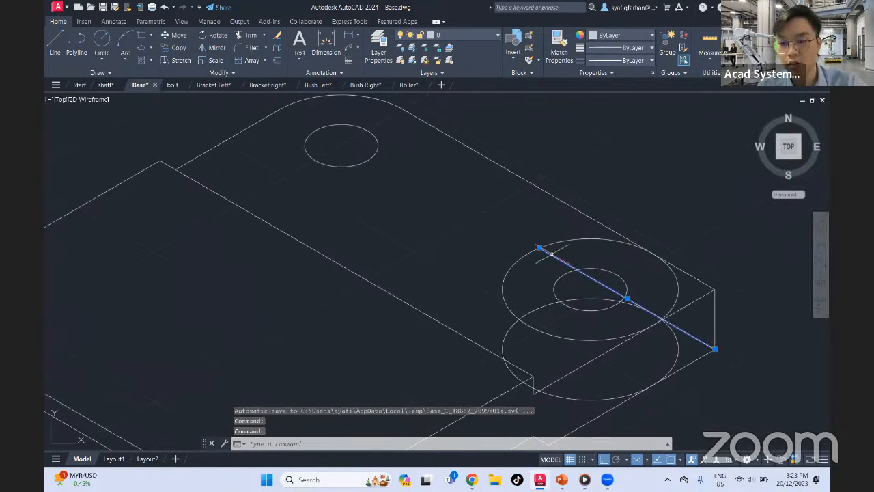
{"action": "key", "text": "Delete"}
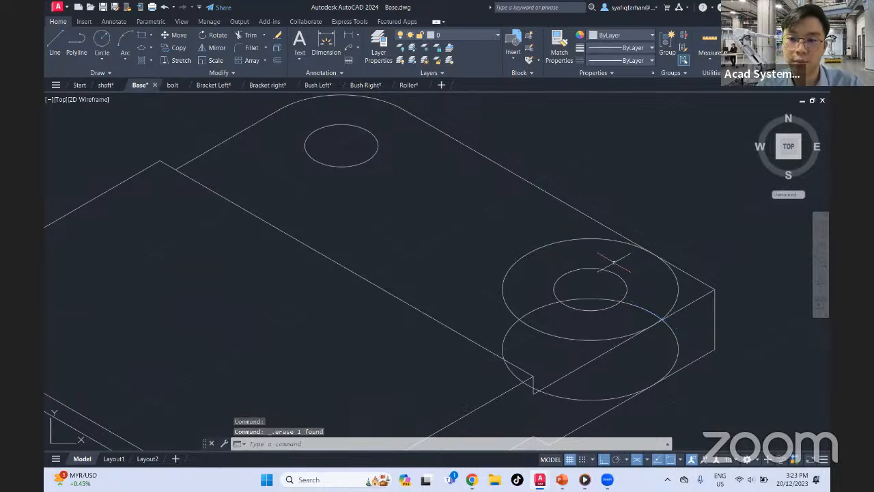
Try trimming the right corner's upper isocircle inside the plate and the unwanted arcs of its lower isocircle
{"action": "key", "text": "Return"}
{"action": "left_click", "coordinate": [530, 227]}
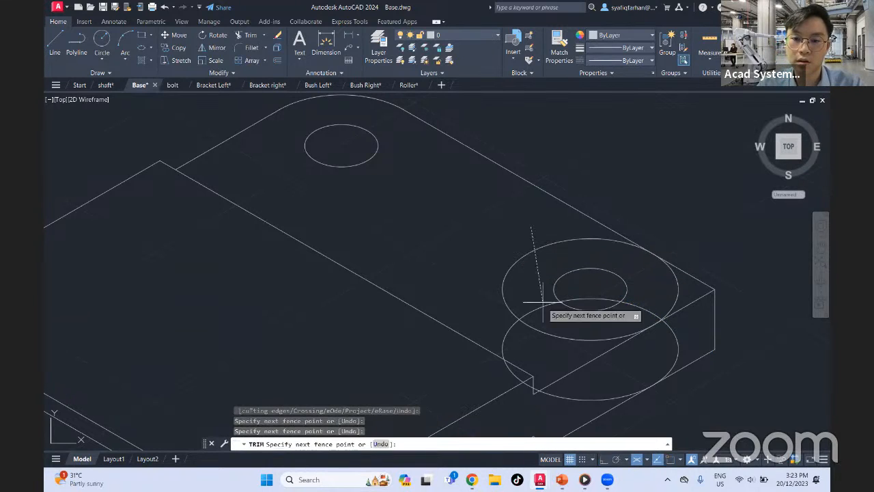
{"action": "left_click", "coordinate": [542, 348]}
{"action": "left_click", "coordinate": [523, 325]}
{"action": "left_click", "coordinate": [489, 321]}
{"action": "key", "text": "Return"}
{"action": "left_click", "coordinate": [516, 375]}
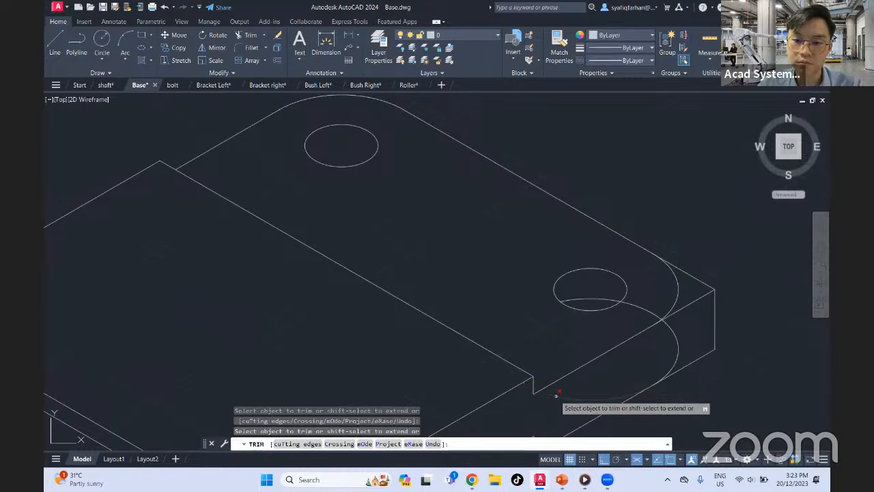
{"action": "left_click", "coordinate": [556, 395]}
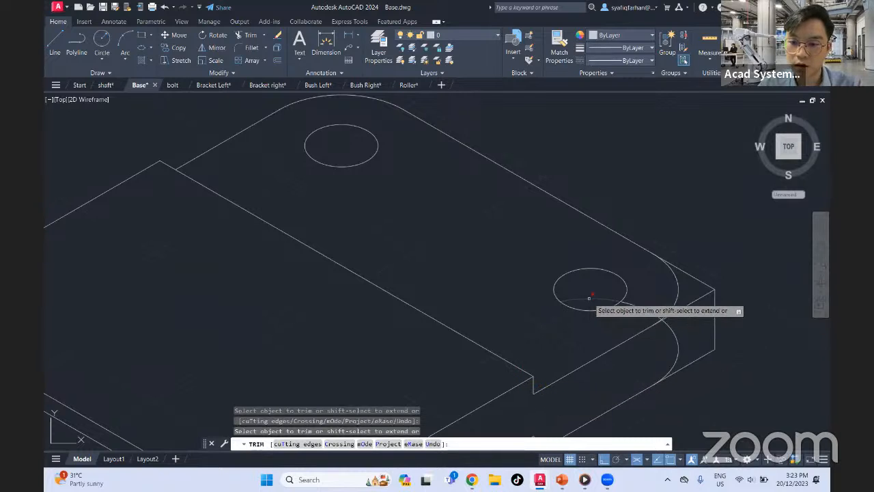
Try trimming the leftovers where the right corner's isocircles meet the front top edge, and undo the whole trim
{"action": "scroll", "coordinate": [664, 312], "scroll_direction": "down", "scroll_amount": 4}
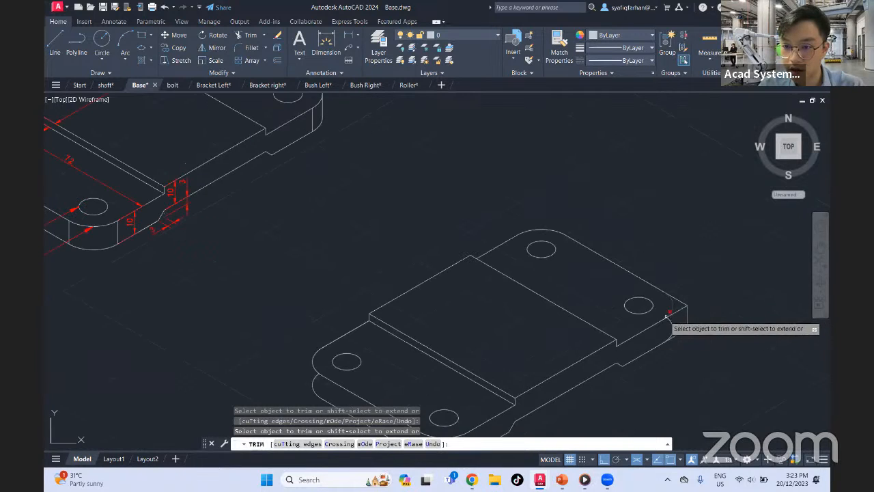
{"action": "scroll", "coordinate": [666, 315], "scroll_direction": "up", "scroll_amount": 8}
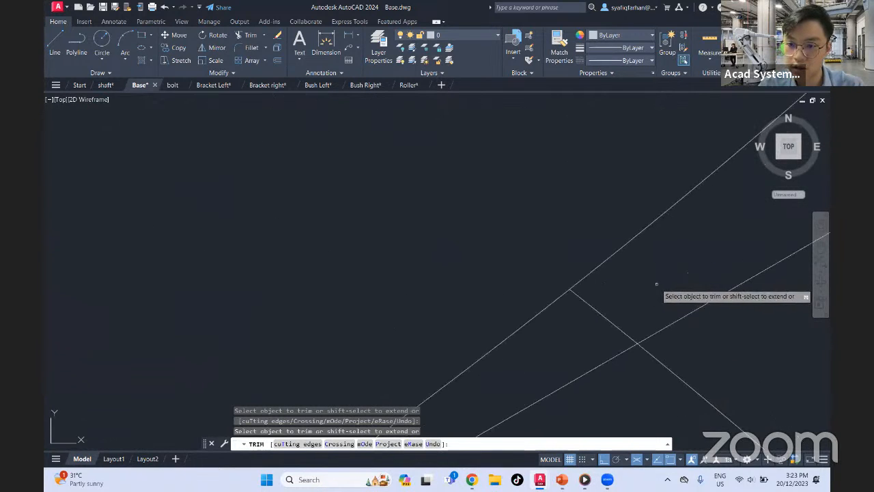
{"action": "left_click_drag", "start_coordinate": [656, 283], "coordinate": [581, 387]}
{"action": "scroll", "coordinate": [619, 362], "scroll_direction": "down", "scroll_amount": 4}
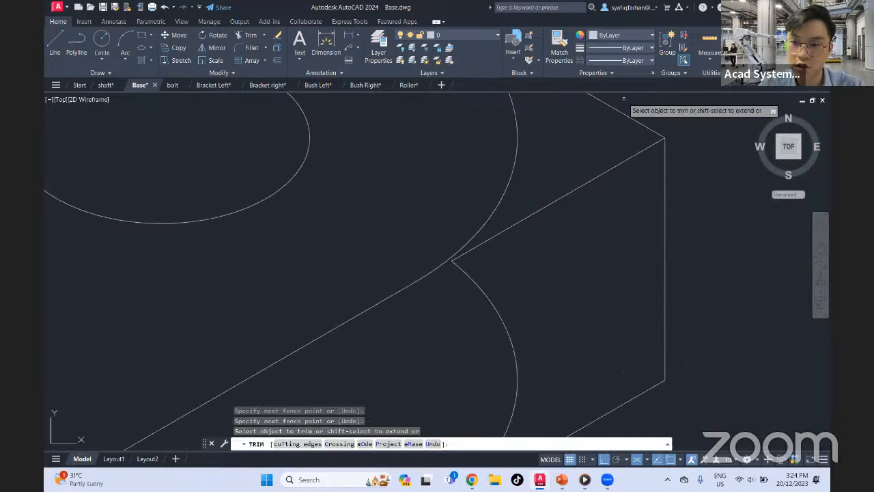
{"action": "left_click", "coordinate": [624, 99]}
{"action": "key", "text": "Escape"}
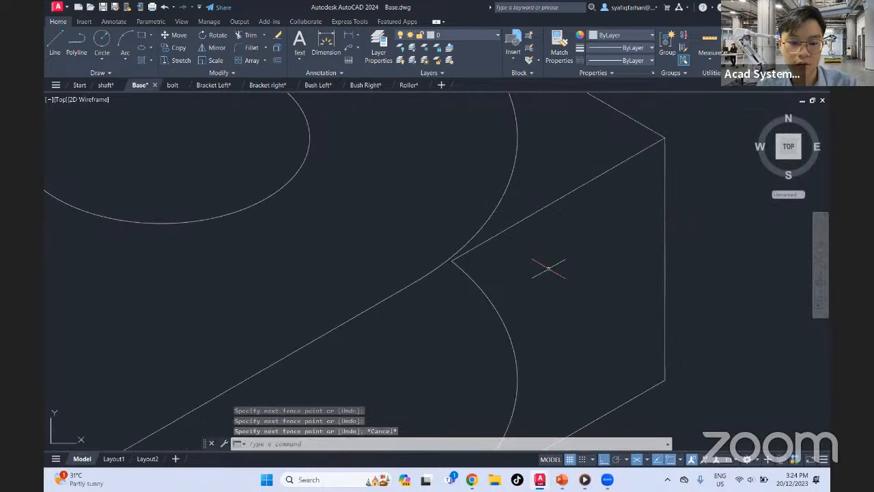
{"action": "key", "text": "ctrl+z"}
Trim the right corner's upper isocircle inside the plate and the lower isocircle's hidden arc inside the hole
{"action": "scroll", "coordinate": [679, 319], "scroll_direction": "up", "scroll_amount": 6}
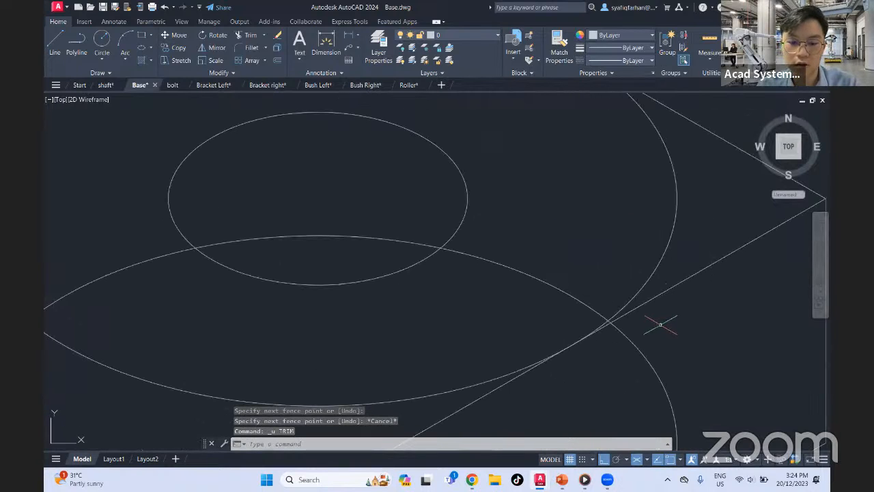
{"action": "key", "text": "Return"}
{"action": "scroll", "coordinate": [663, 332], "scroll_direction": "down", "scroll_amount": 5}
{"action": "left_click", "coordinate": [440, 201]}
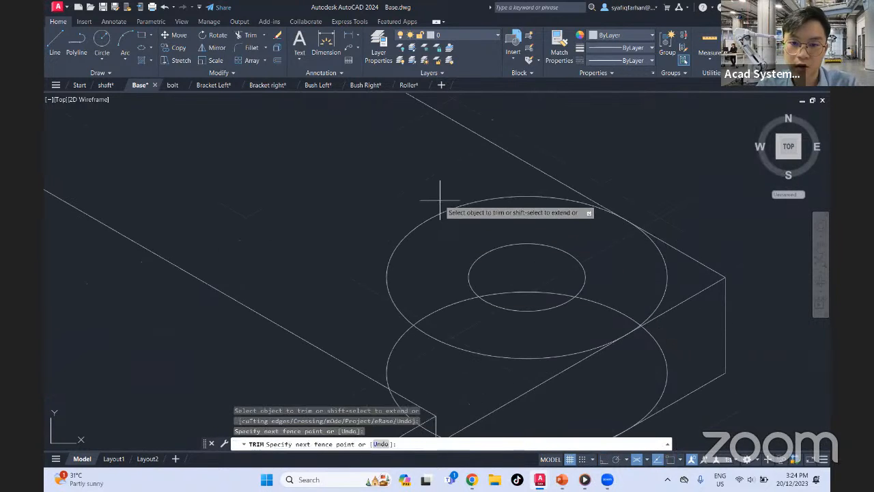
{"action": "key", "text": "Return"}
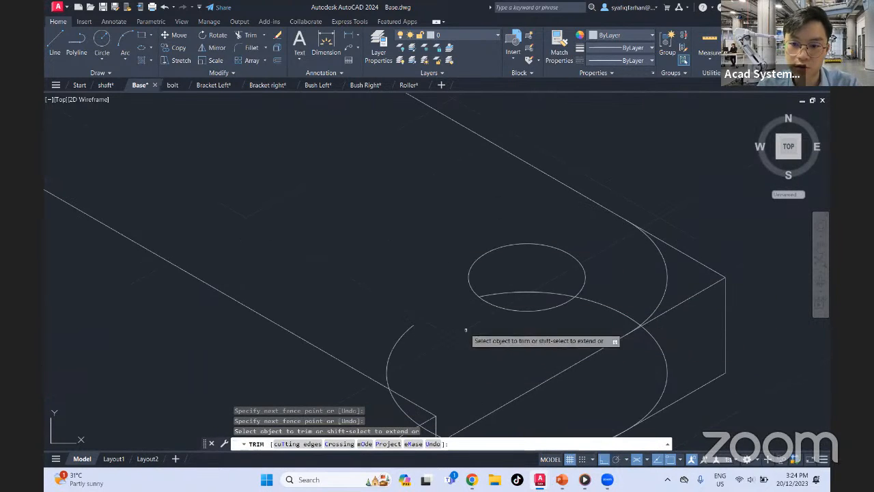
{"action": "left_click", "coordinate": [520, 290]}
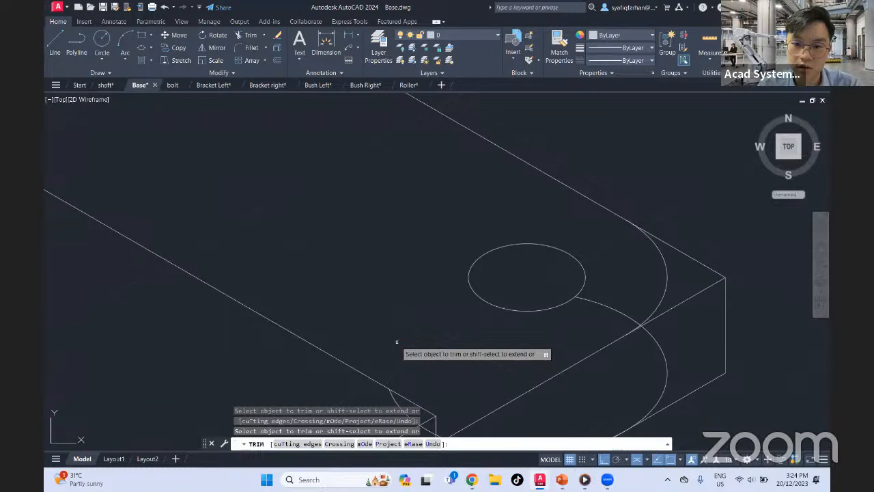
Trim the lower isocircle's leftover arcs around the raised block's corner and across the plate's front face
{"action": "middle_click_drag", "start_coordinate": [447, 379], "coordinate": [414, 261]}
{"action": "left_click", "coordinate": [398, 318]}
{"action": "left_click", "coordinate": [397, 312]}
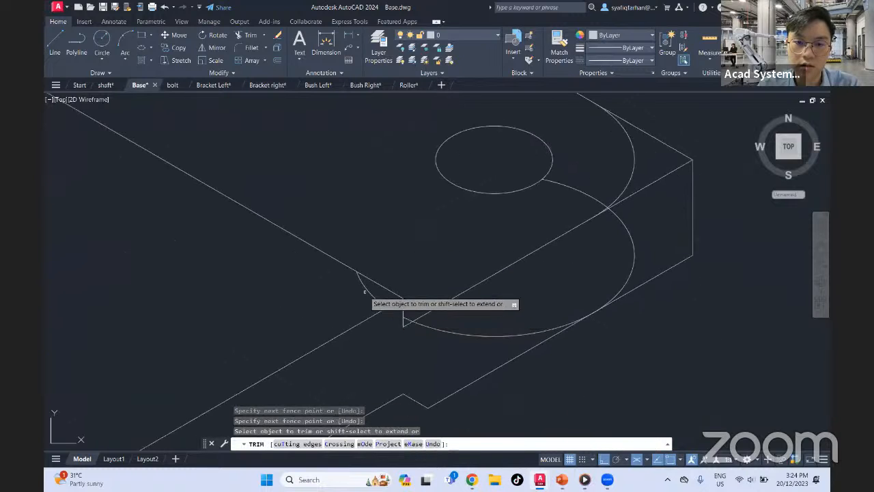
{"action": "left_click", "coordinate": [365, 290]}
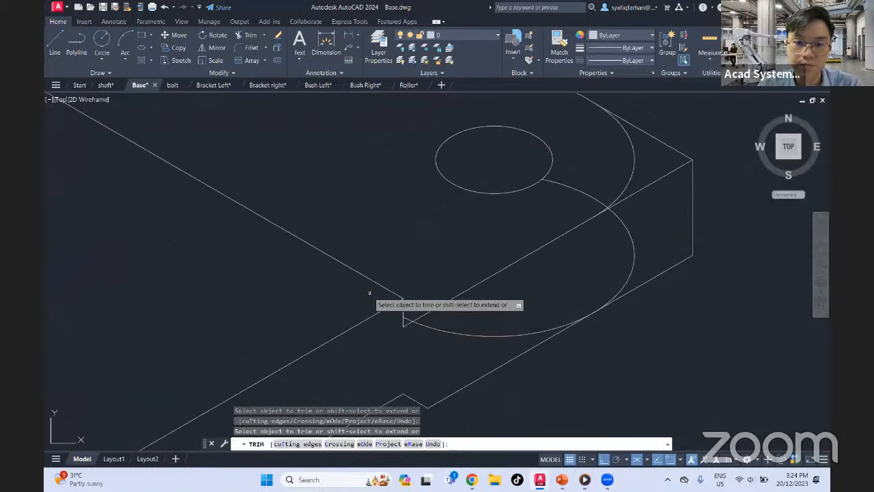
{"action": "left_click", "coordinate": [439, 327]}
{"action": "left_click", "coordinate": [431, 347]}
Trim the lower isocircle's remaining arc between the right corner's hole and the front top edge
{"action": "middle_click_drag", "start_coordinate": [563, 293], "coordinate": [473, 367]}
{"action": "left_click", "coordinate": [512, 239]}
{"action": "key", "text": "Return"}
{"action": "scroll", "coordinate": [526, 276], "scroll_direction": "up", "scroll_amount": 5}
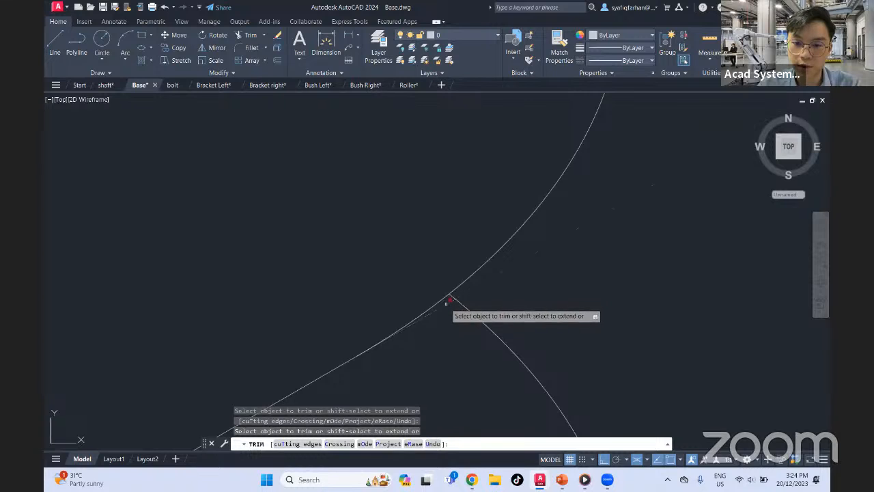
{"action": "scroll", "coordinate": [555, 282], "scroll_direction": "down", "scroll_amount": 5}
Remove the right corner's sharp top and bottom edge ends and its vertical edge outside the rounded arcs
{"action": "left_click", "coordinate": [552, 214]}
{"action": "left_click", "coordinate": [553, 362]}
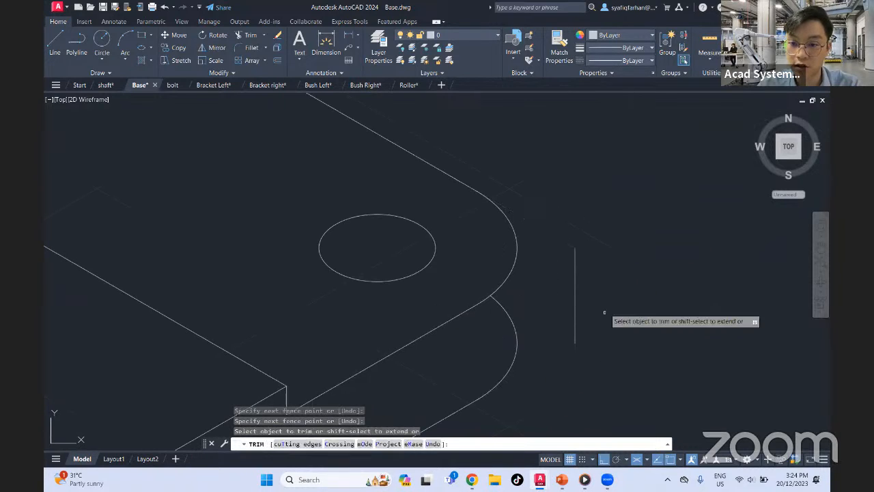
{"action": "left_click", "coordinate": [606, 266]}
{"action": "left_click", "coordinate": [563, 310]}
{"action": "scroll", "coordinate": [615, 231], "scroll_direction": "down", "scroll_amount": 4}
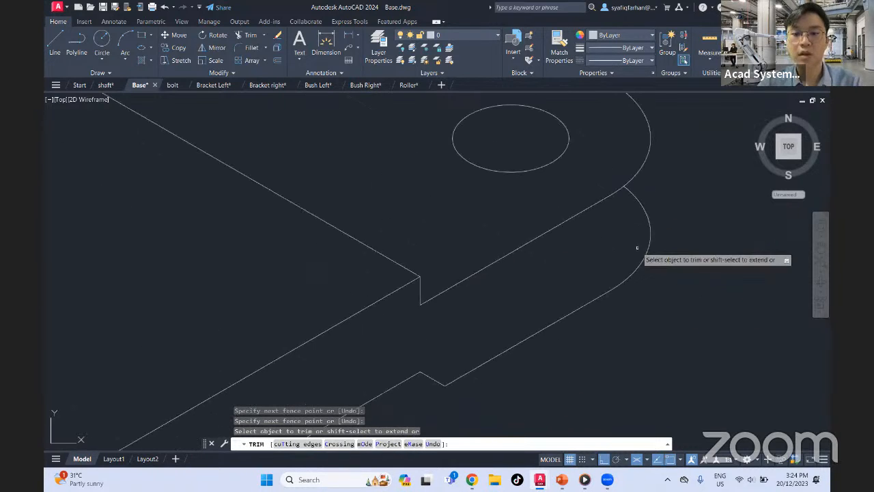
{"action": "middle_click_drag", "start_coordinate": [611, 167], "coordinate": [693, 212]}
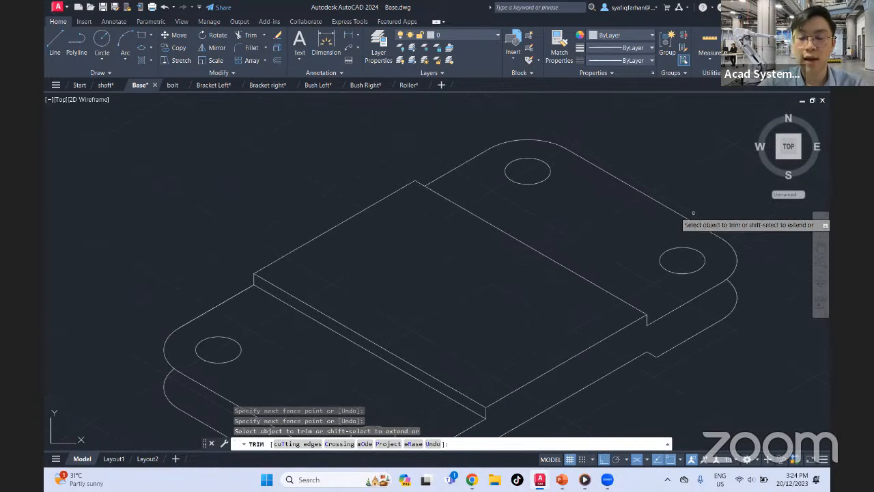
{"action": "key", "text": "Escape"}
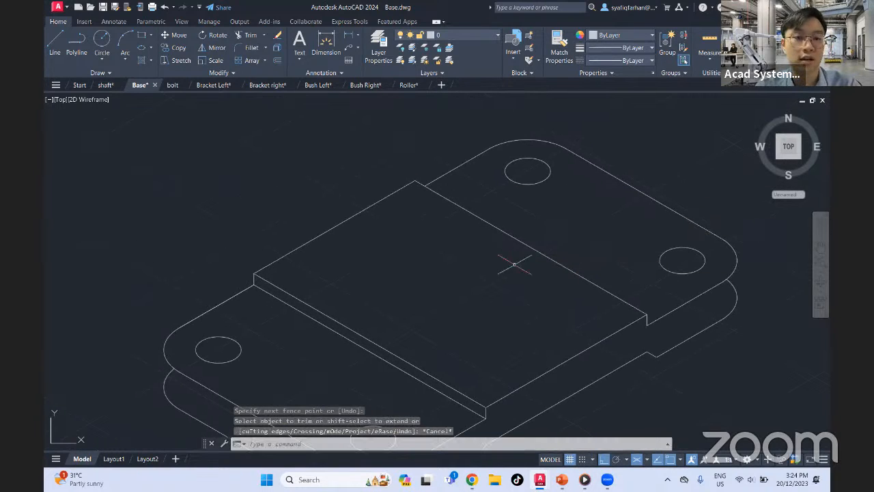
Draw a vertical edge joining the front-side ends of the left corner's upper and lower rounded arcs
{"action": "middle_click_drag", "start_coordinate": [480, 277], "coordinate": [513, 236]}
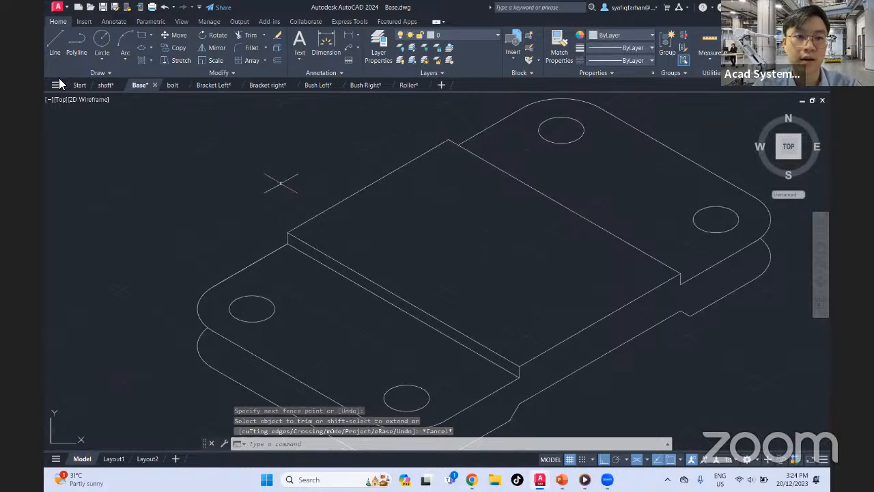
{"action": "left_click", "coordinate": [58, 49]}
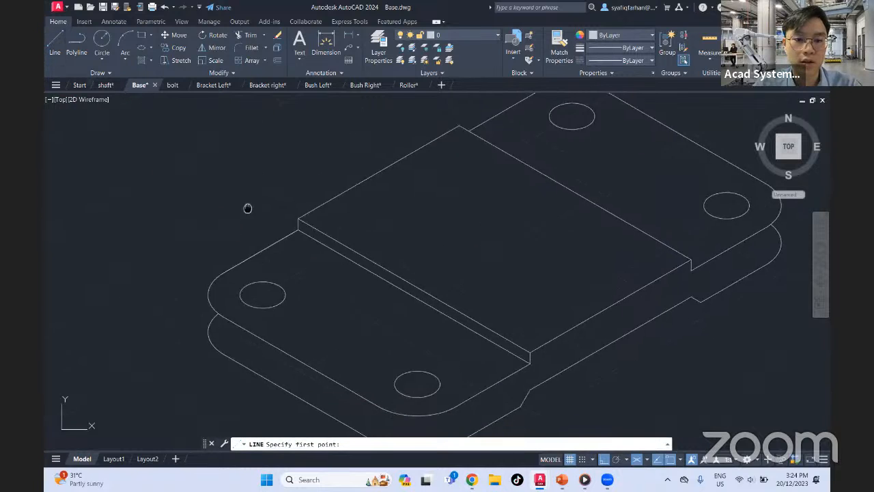
{"action": "middle_click_drag", "start_coordinate": [245, 203], "coordinate": [296, 174]}
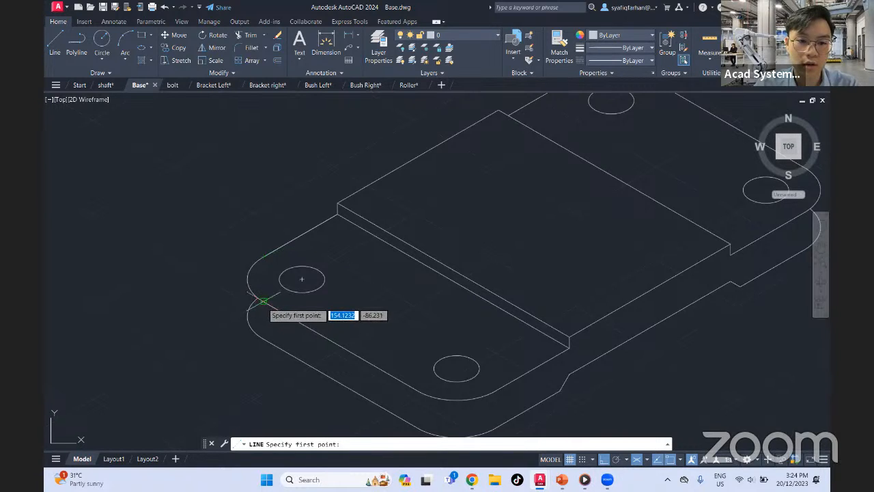
{"action": "left_click", "coordinate": [262, 301]}
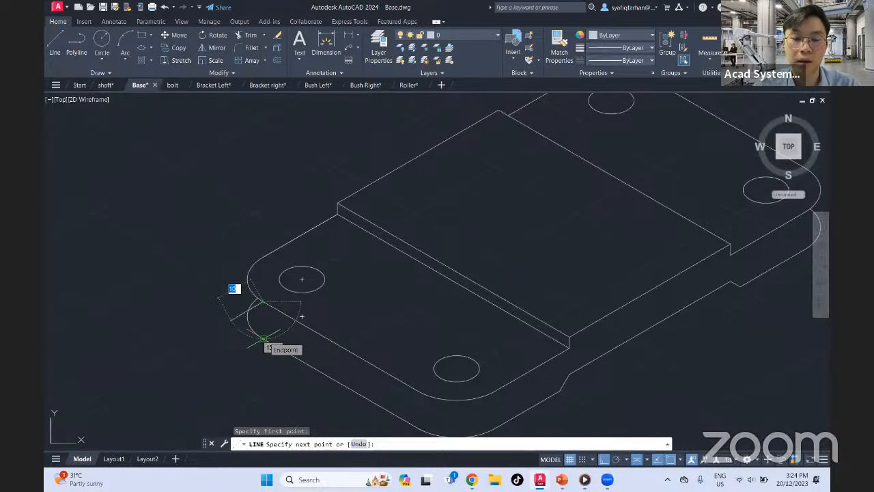
{"action": "key", "text": "Escape"}
Draw a vertical edge between the outermost left quadrants of the left corner's upper and lower arcs
{"action": "key", "text": "Return"}
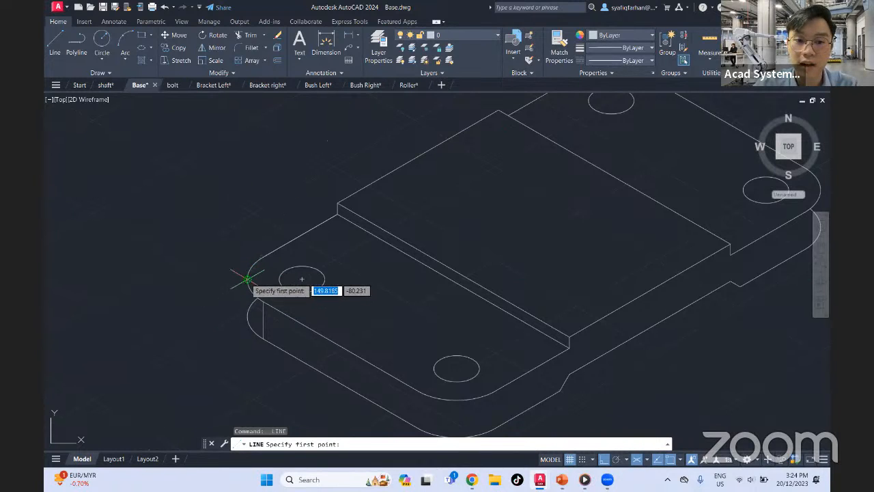
{"action": "scroll", "coordinate": [246, 279], "scroll_direction": "up", "scroll_amount": 5}
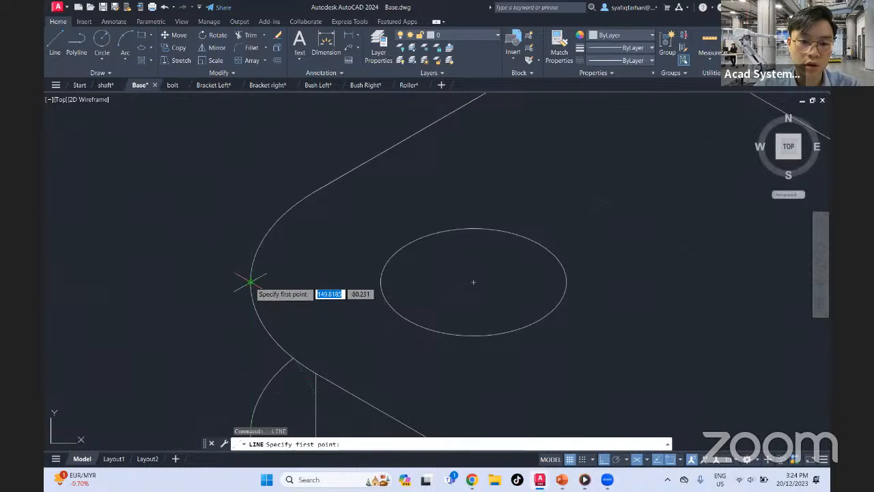
{"action": "left_click", "coordinate": [251, 281]}
{"action": "middle_click_drag", "start_coordinate": [259, 351], "coordinate": [263, 251]}
{"action": "left_click", "coordinate": [254, 333]}
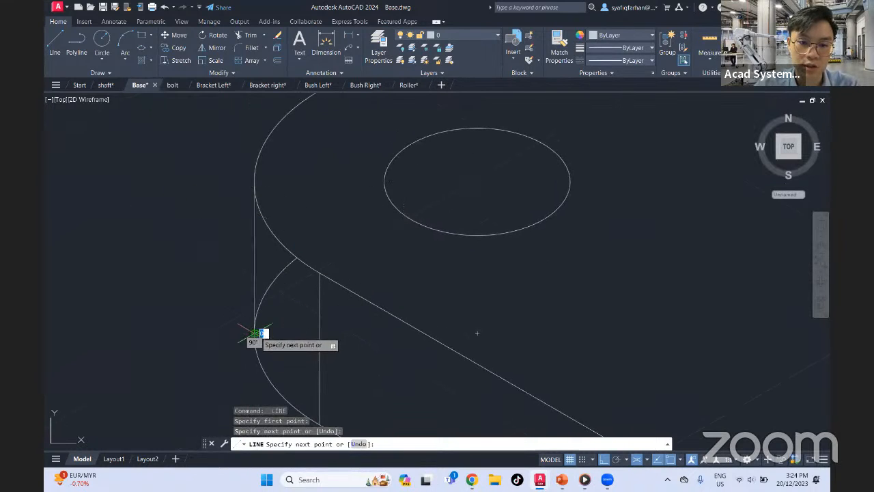
{"action": "key", "text": "Escape"}
Trim the left corner's lower arc where it rises between the new vertical edge and the upper arc
{"action": "left_click", "coordinate": [281, 269]}
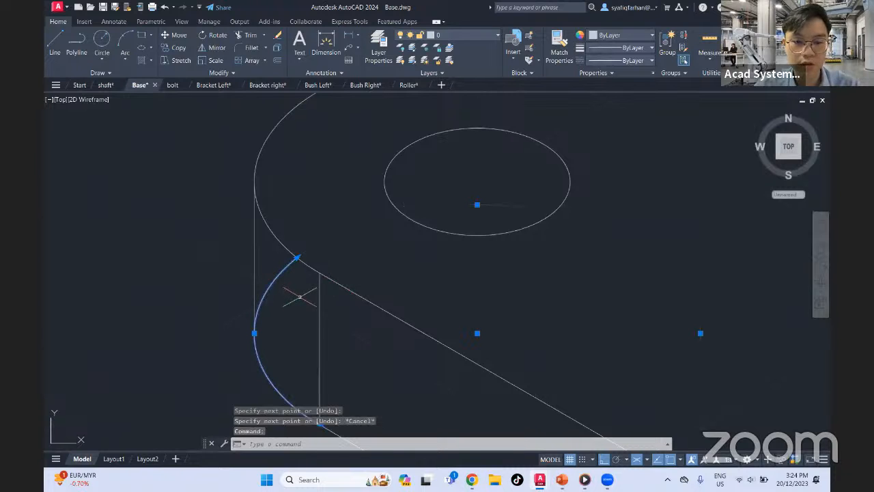
{"action": "key", "text": "Escape"}
{"action": "type", "text": "tr"}
{"action": "key", "text": "Return"}
{"action": "left_click_drag", "start_coordinate": [286, 290], "coordinate": [273, 266]}
{"action": "scroll", "coordinate": [293, 309], "scroll_direction": "down", "scroll_amount": 6}
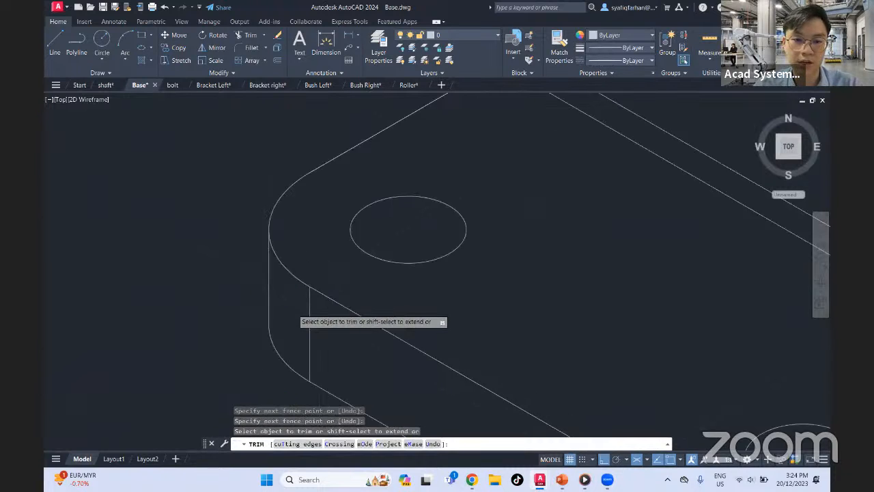
{"action": "key", "text": "Escape"}
Draw two vertical edges at the front corner, joining both ends of its upper arc to the lower arc's ends
{"action": "mouse_move", "coordinate": [415, 357]}
{"action": "middle_mouse_down"}
{"action": "mouse_move", "coordinate": [361, 312]}
{"action": "mouse_move", "coordinate": [368, 317]}
{"action": "middle_mouse_up"}
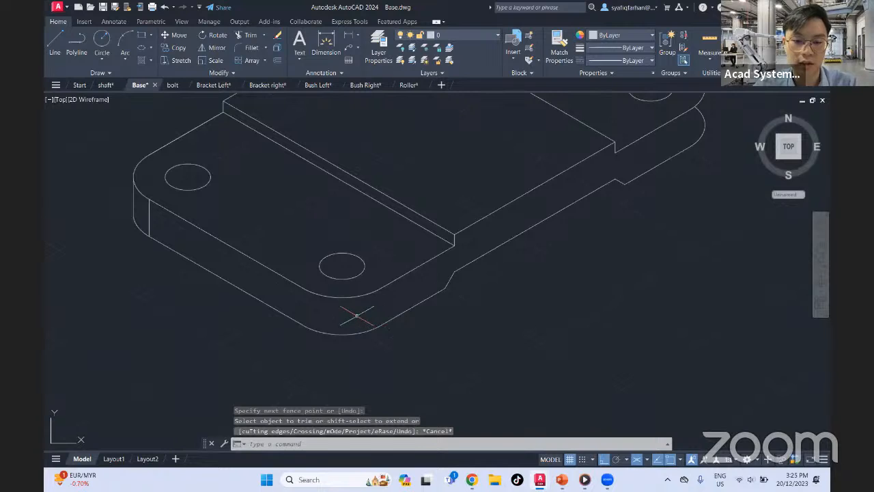
{"action": "type", "text": "l"}
{"action": "key", "text": "Return"}
{"action": "left_click", "coordinate": [303, 289]}
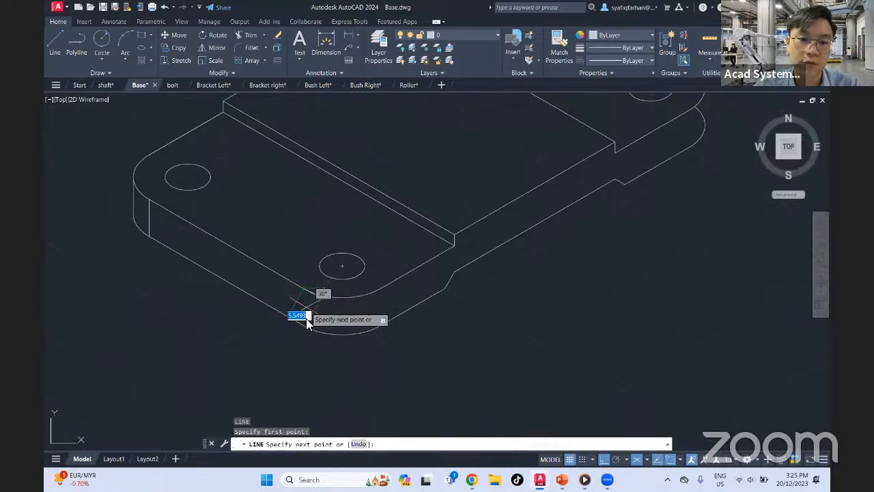
{"action": "left_click", "coordinate": [303, 324]}
{"action": "key", "text": "Return"}
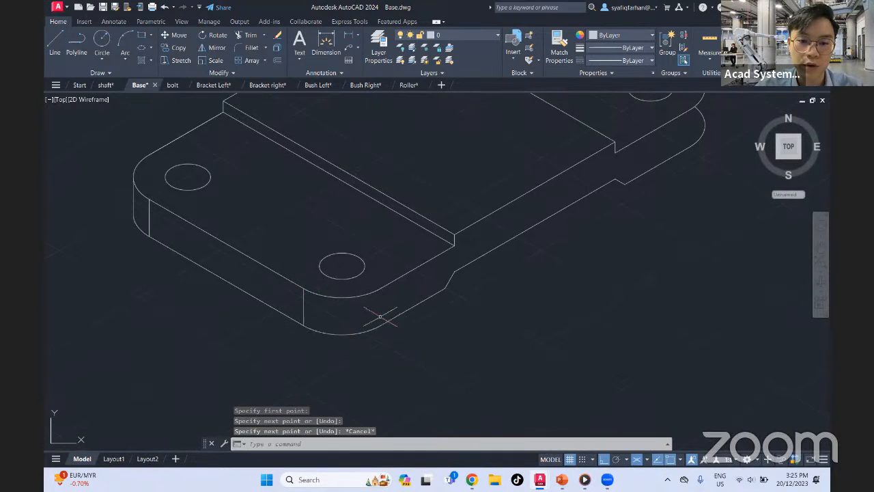
{"action": "key", "text": "Return"}
{"action": "left_click", "coordinate": [381, 288]}
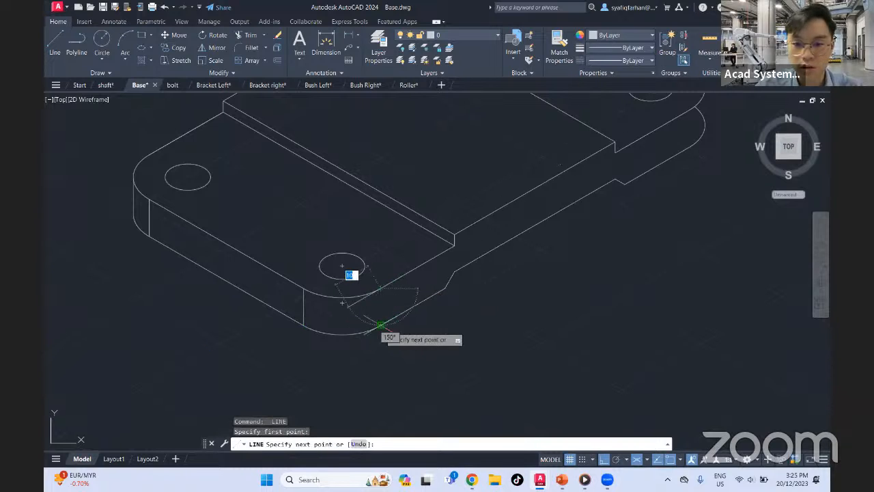
{"action": "key", "text": "Escape"}
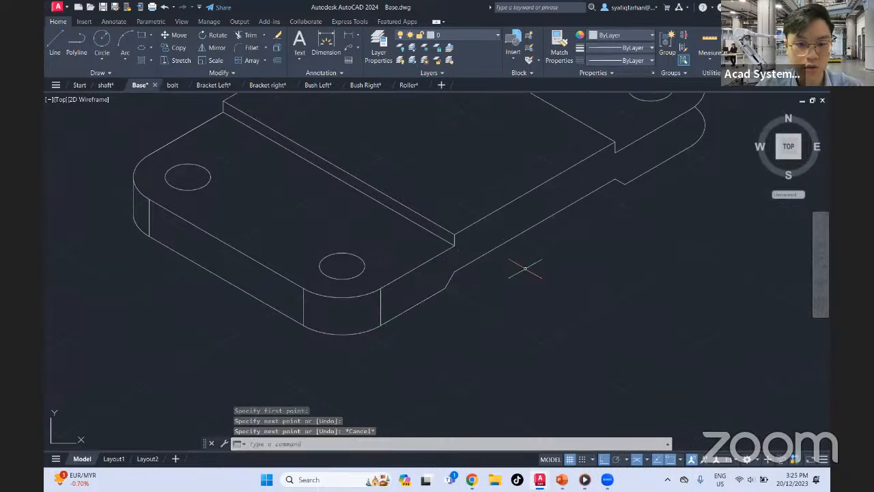
{"action": "middle_click_drag", "start_coordinate": [411, 287], "coordinate": [528, 280]}
{"action": "left_click", "coordinate": [55, 46]}
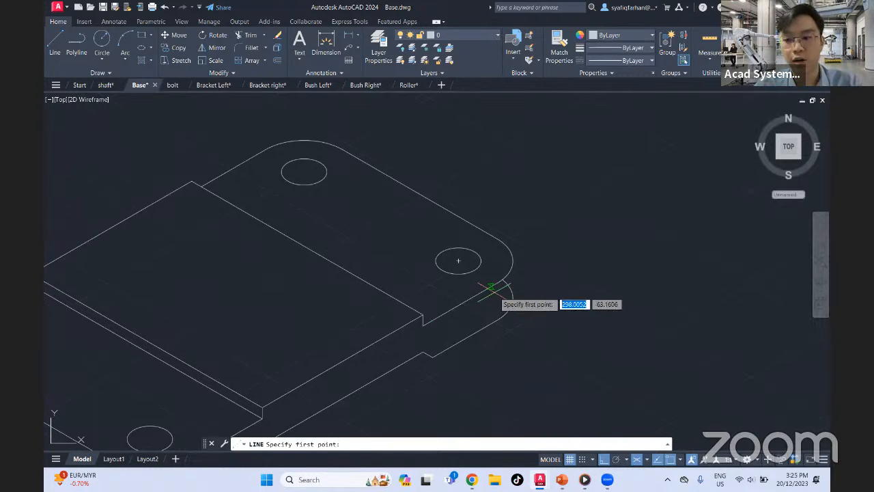
{"action": "scroll", "coordinate": [502, 294], "scroll_direction": "down", "scroll_amount": 2}
{"action": "scroll", "coordinate": [489, 300], "scroll_direction": "up", "scroll_amount": 4}
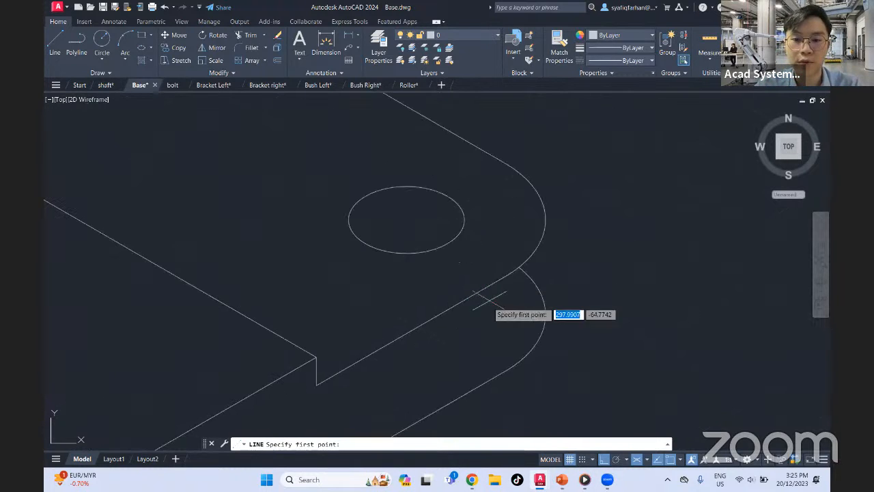
{"action": "left_click", "coordinate": [503, 302]}
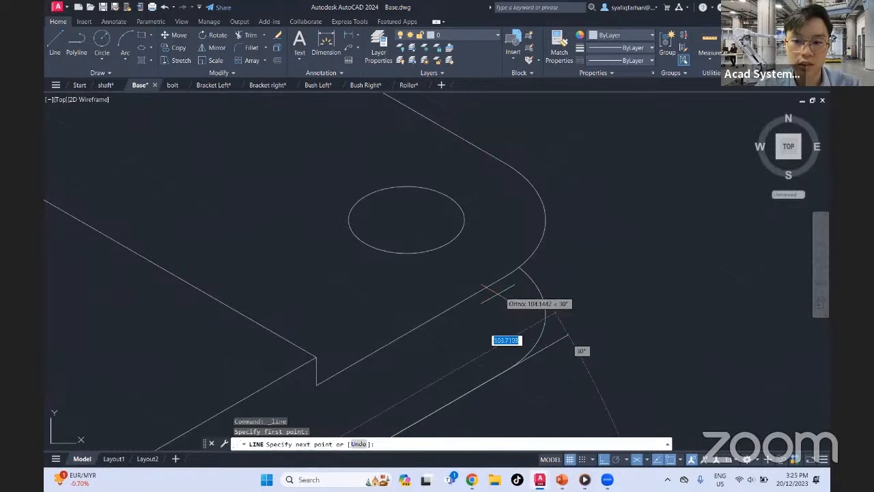
{"action": "key", "text": "Escape"}
{"action": "left_click", "coordinate": [54, 44]}
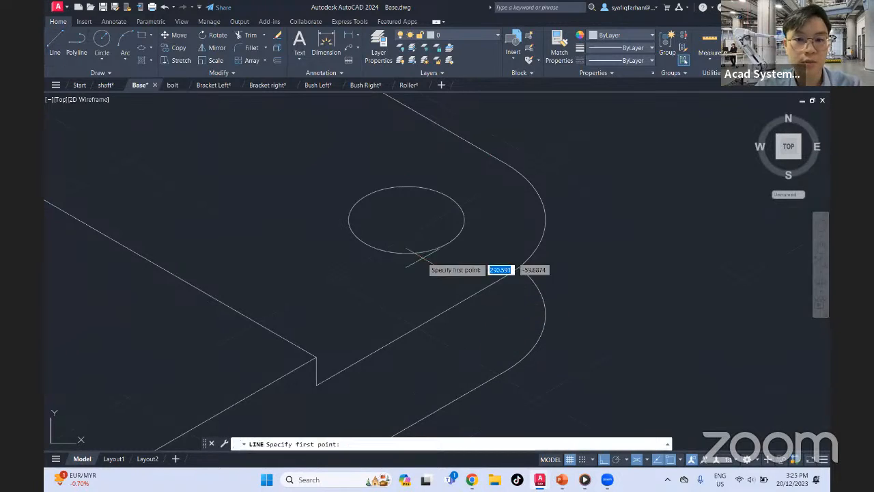
{"action": "right_click", "coordinate": [499, 303], "text": "shift"}
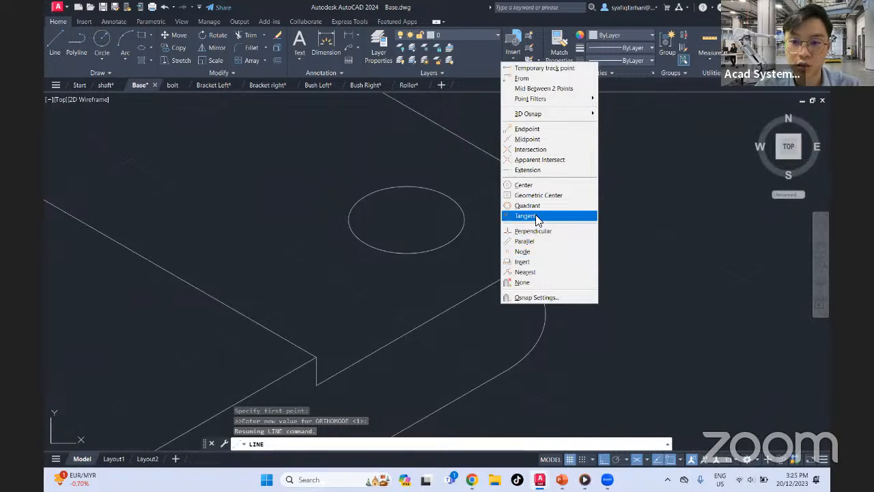
{"action": "left_click", "coordinate": [538, 139]}
{"action": "left_click", "coordinate": [542, 143]}
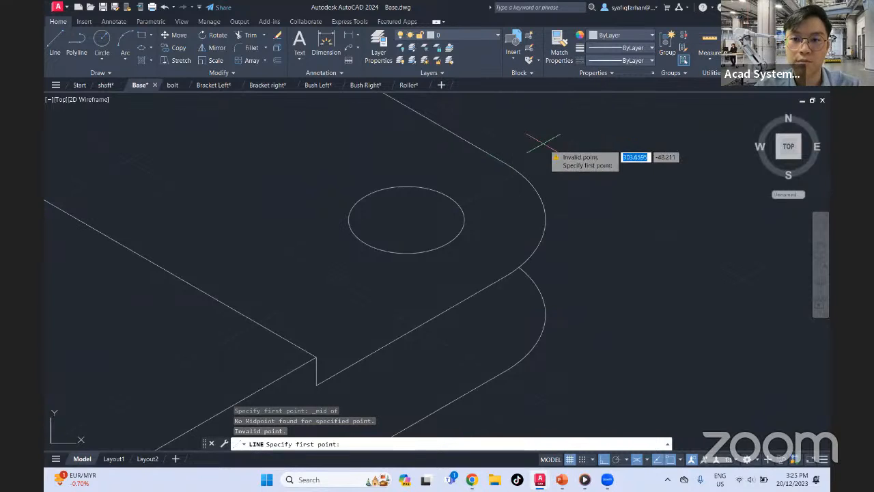
{"action": "key", "text": "Escape"}
Draw a vertical edge at the right corner from the upper arc's front endpoint to the lower arc's endpoint, using the Endpoint snap
{"action": "left_click", "coordinate": [65, 47]}
{"action": "right_click", "coordinate": [561, 227], "text": "shift"}
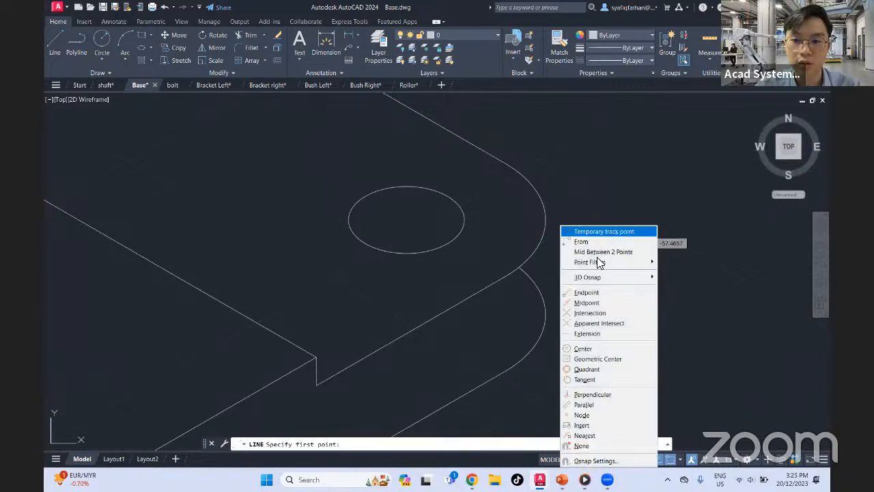
{"action": "left_click", "coordinate": [603, 291]}
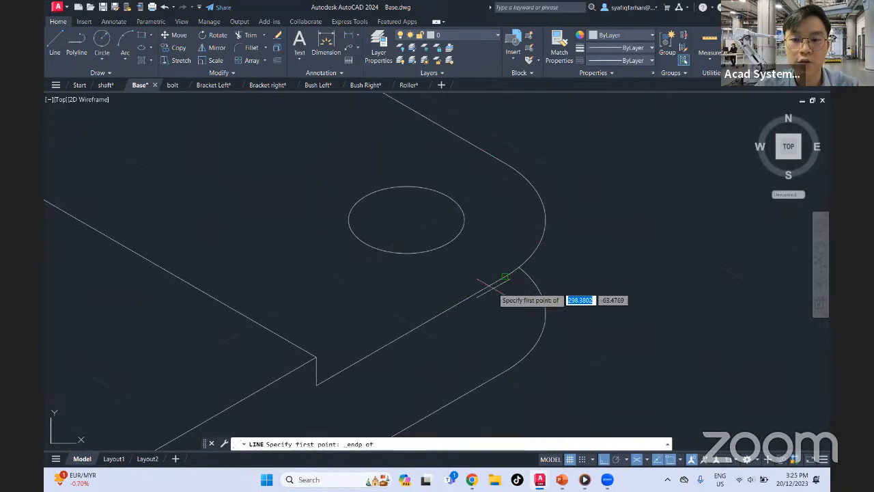
{"action": "left_click", "coordinate": [504, 276]}
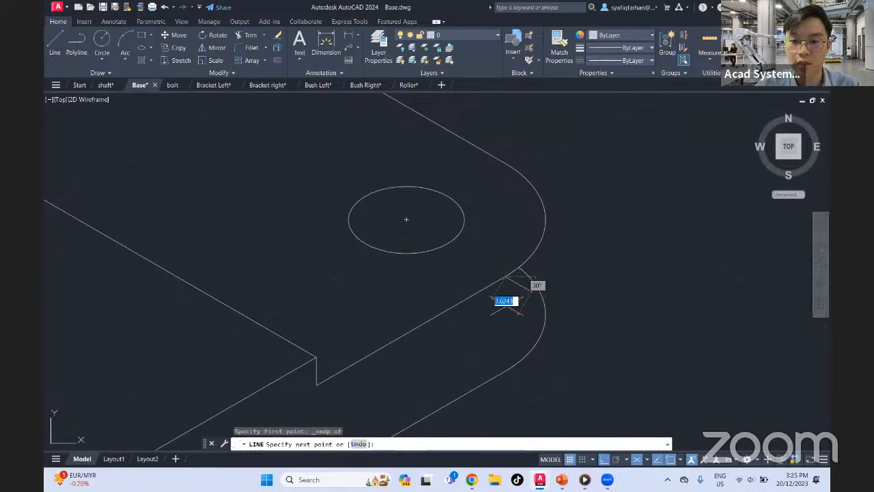
{"action": "left_click", "coordinate": [504, 370]}
{"action": "key", "text": "Return"}
{"action": "key", "text": "Return"}
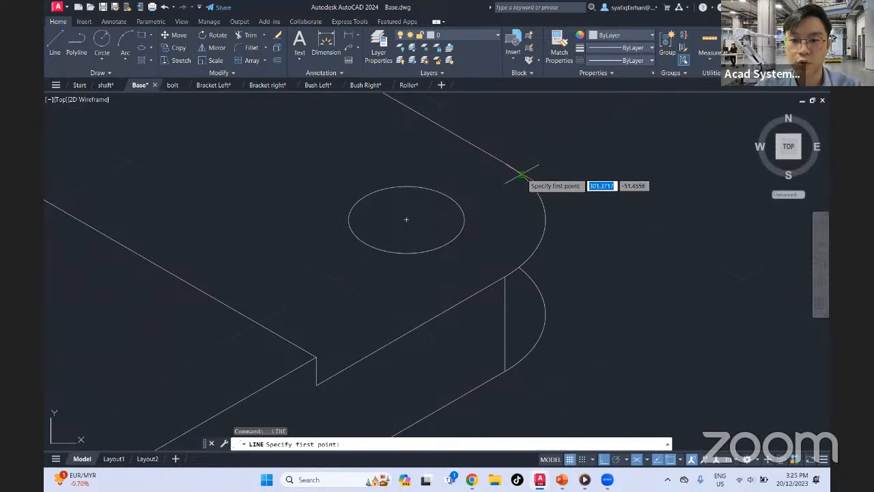
Draw a vertical edge between the outermost right quadrants of the right corner's upper and lower arcs
{"action": "left_click", "coordinate": [545, 219]}
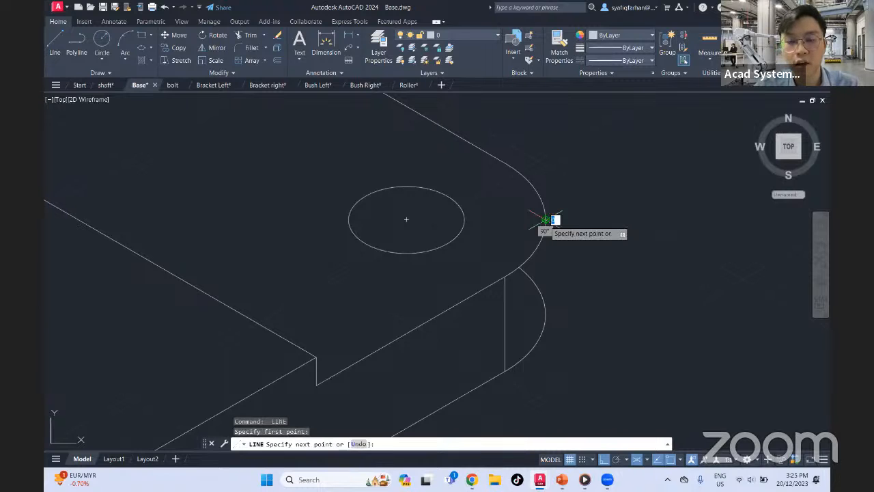
{"action": "left_click", "coordinate": [545, 314]}
{"action": "key", "text": "Escape"}
Trim the right corner's lower arc between the new quadrant edge and the upper arc
{"action": "key", "text": "Return"}
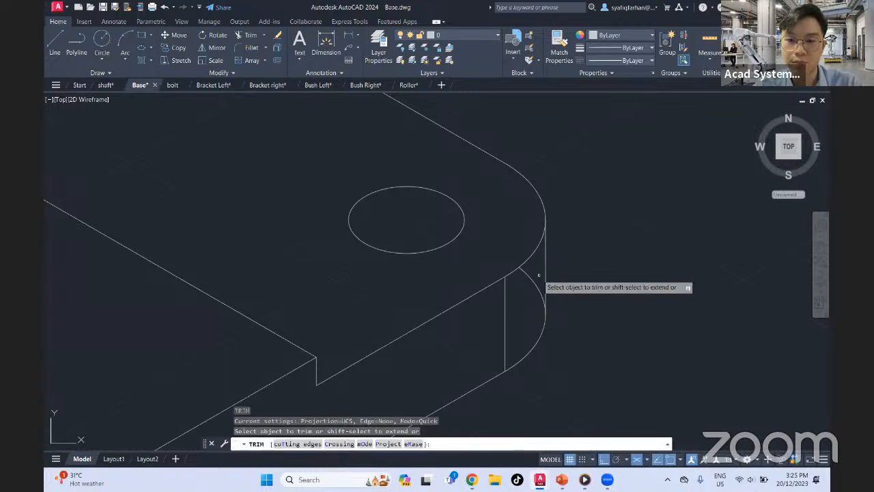
{"action": "scroll", "coordinate": [546, 280], "scroll_direction": "down", "scroll_amount": 6}
{"action": "mouse_move", "coordinate": [567, 301]}
{"action": "middle_mouse_down"}
{"action": "mouse_move", "coordinate": [627, 279]}
{"action": "mouse_move", "coordinate": [595, 295]}
{"action": "middle_mouse_up"}
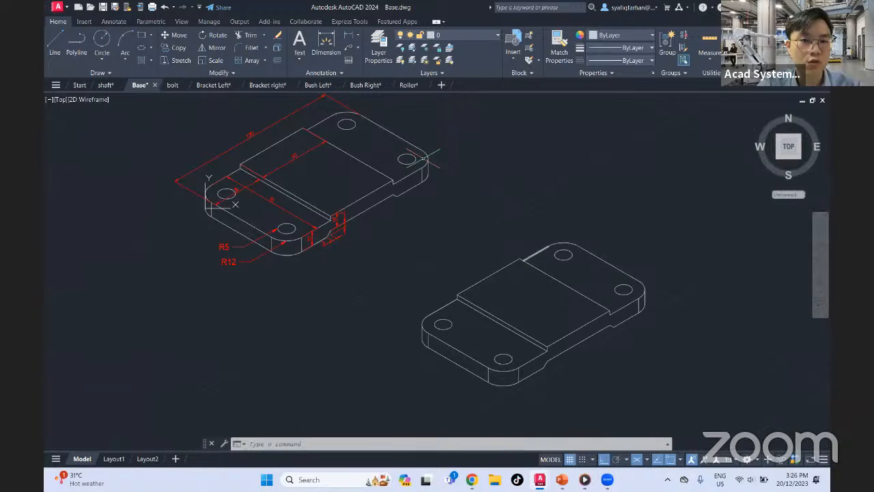
Add an aligned dimension to the raised block's front-right top edge, placing the dimension line over the block's top face
{"action": "left_click", "coordinate": [358, 36]}
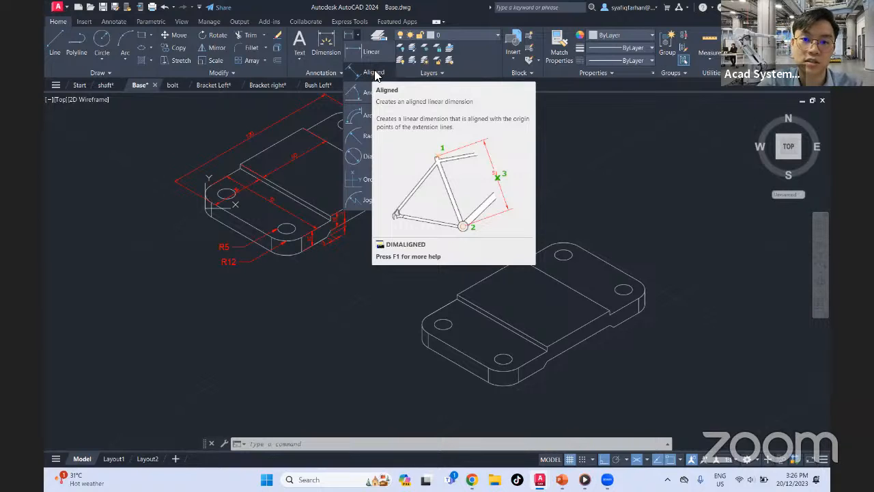
{"action": "left_click", "coordinate": [369, 73]}
{"action": "scroll", "coordinate": [584, 347], "scroll_direction": "up", "scroll_amount": 4}
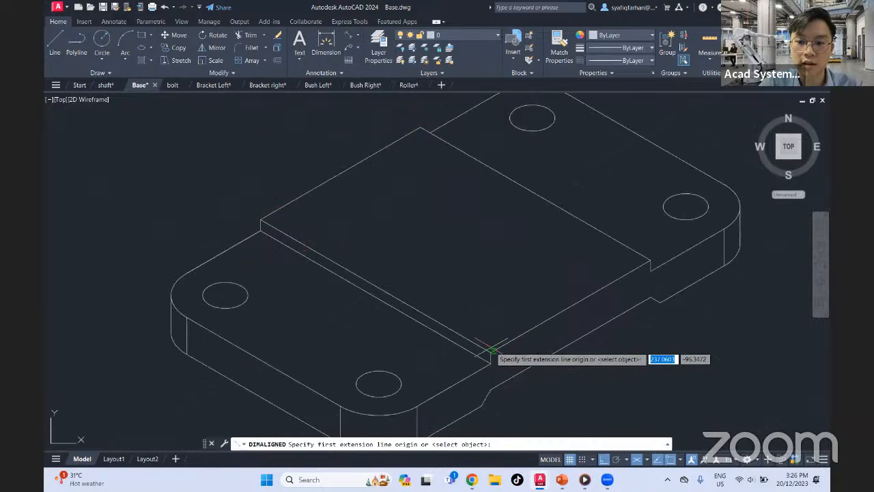
{"action": "left_click", "coordinate": [490, 352]}
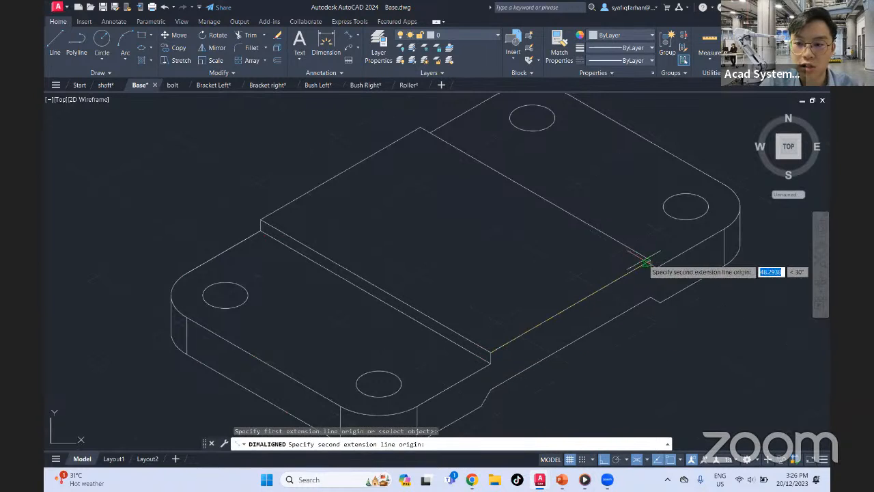
{"action": "left_click", "coordinate": [650, 263]}
{"action": "left_click", "coordinate": [530, 270]}
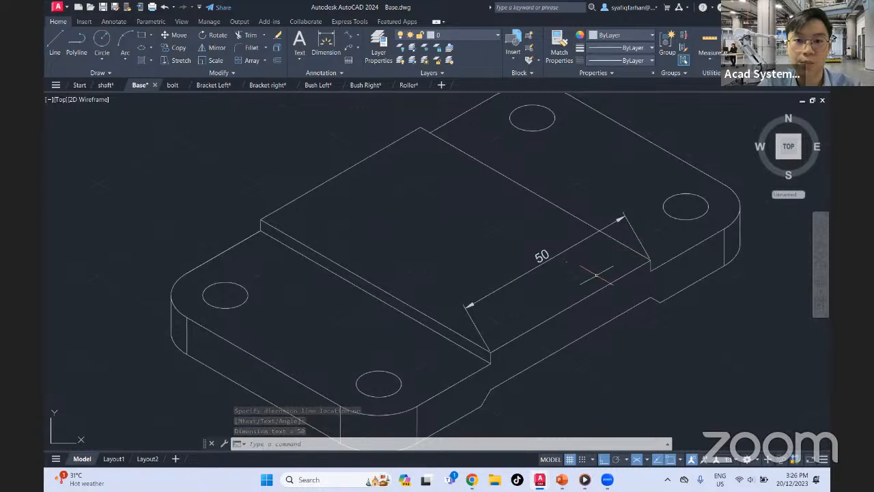
Oblique the 50 mm dimension on the block's top face, picking the angle from the block's corner along the 150° isometric direction
{"action": "left_click", "coordinate": [111, 23]}
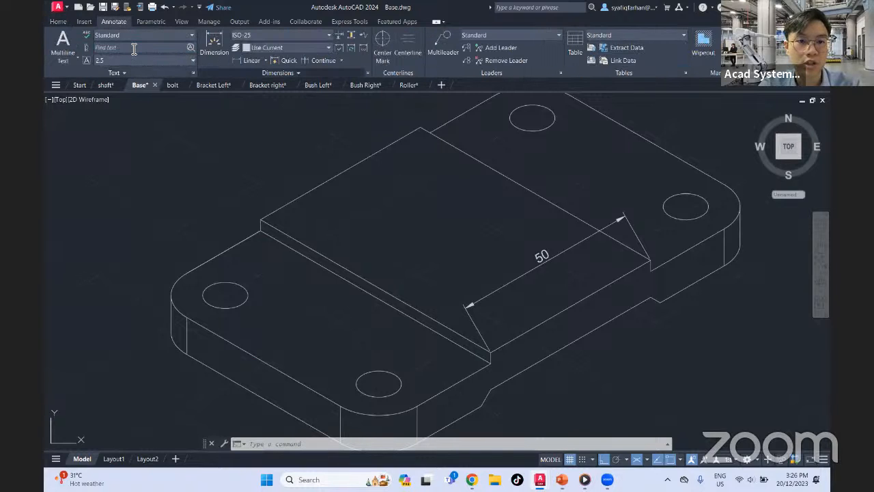
{"action": "left_click", "coordinate": [280, 72]}
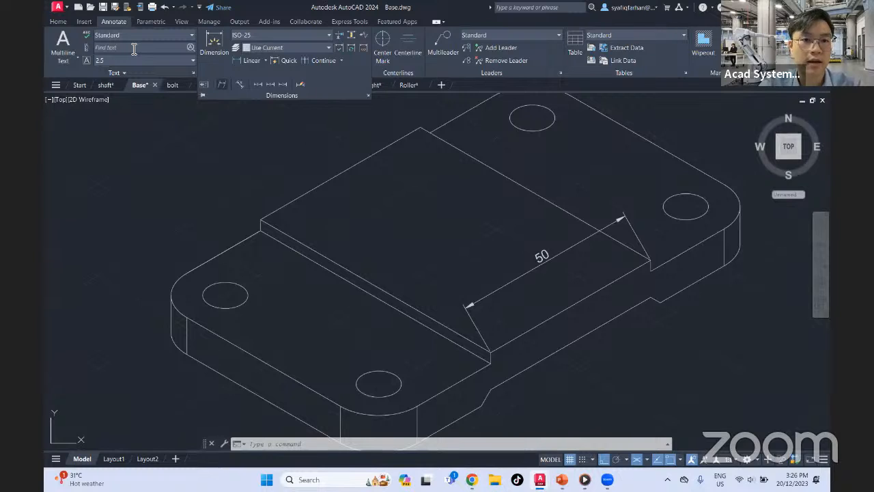
{"action": "left_click", "coordinate": [222, 84]}
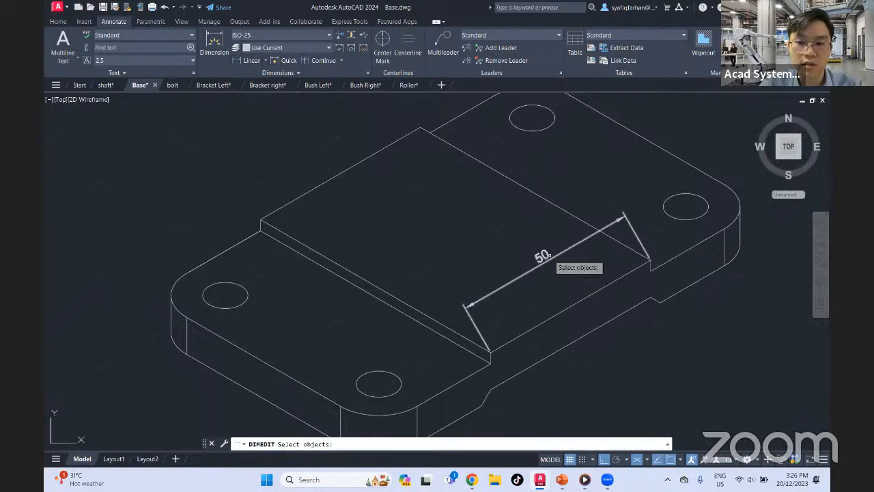
{"action": "left_click", "coordinate": [543, 267]}
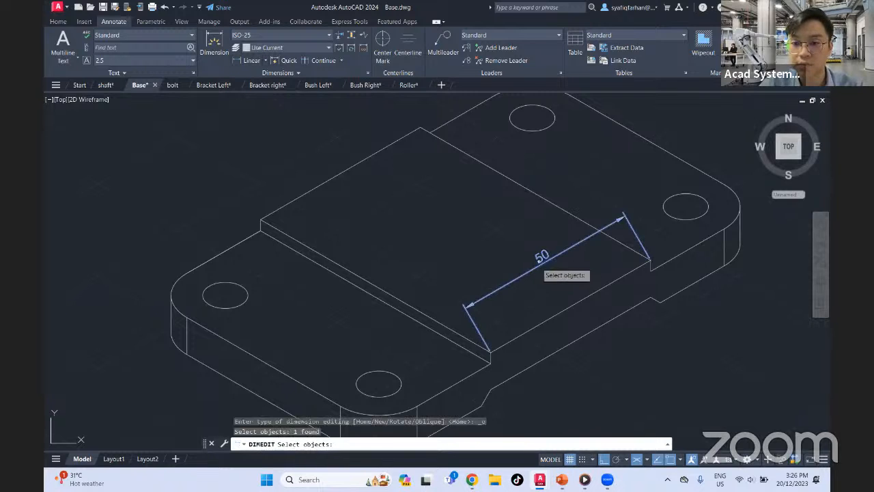
{"action": "key", "text": "Return"}
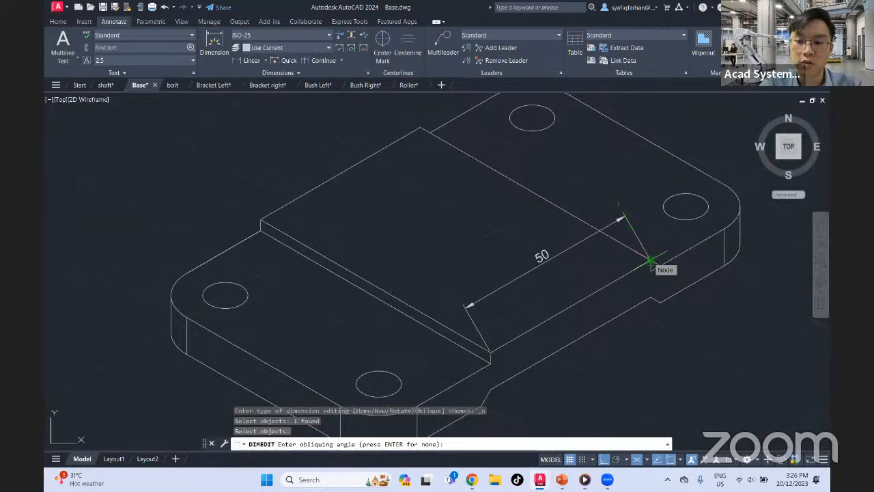
{"action": "left_click", "coordinate": [649, 260]}
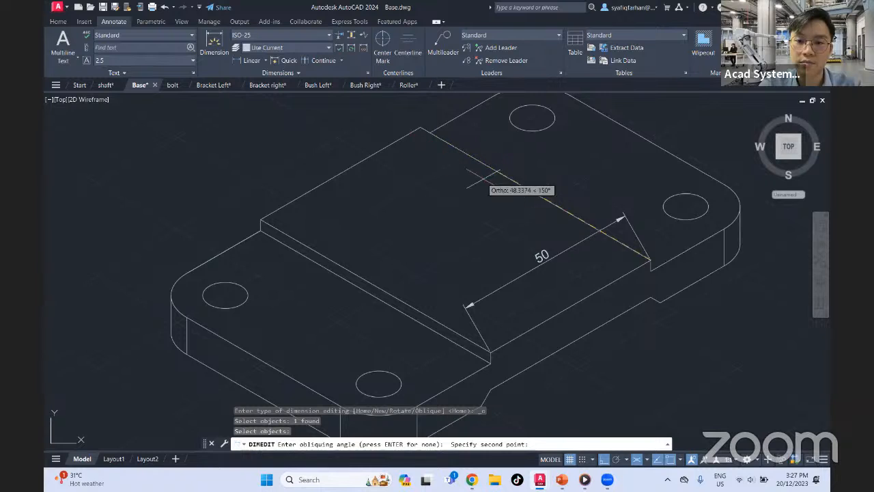
{"action": "middle_click_drag", "start_coordinate": [471, 186], "coordinate": [486, 245]}
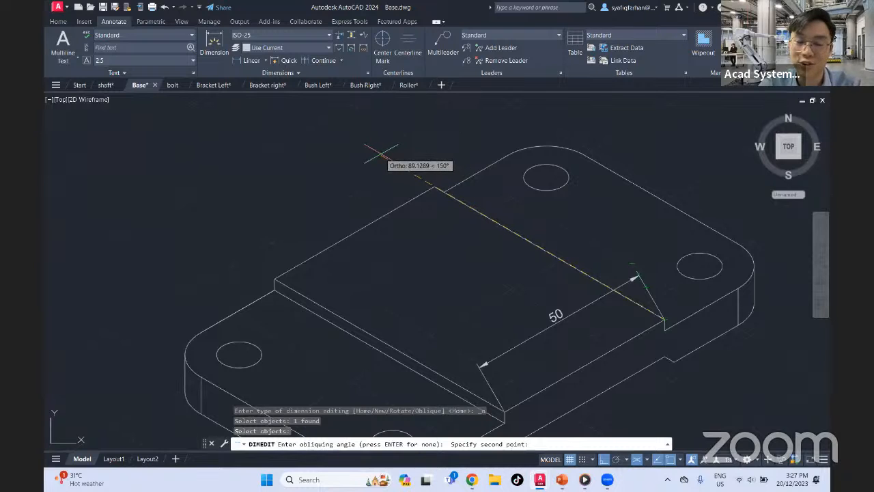
{"action": "left_click", "coordinate": [380, 154]}
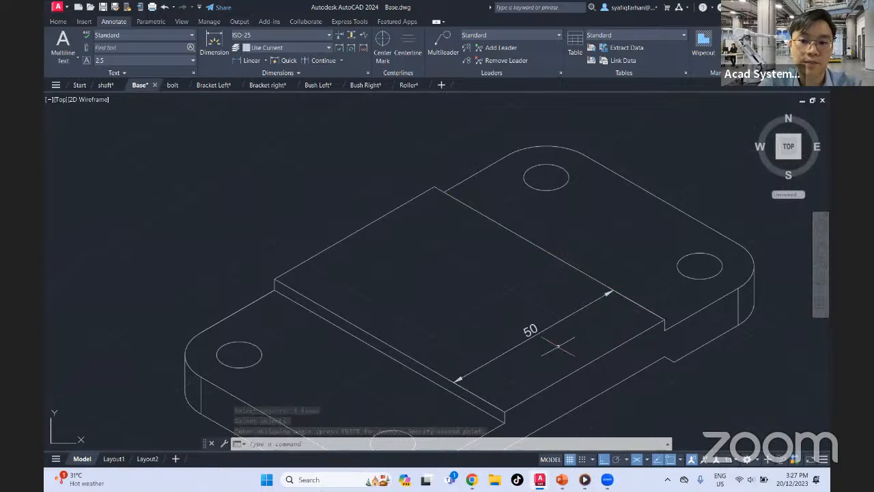
Add an aligned dimension from the raised block's front top corner down to the plate's lower edge corner, placed to the right
{"action": "middle_click_drag", "start_coordinate": [560, 347], "coordinate": [540, 282]}
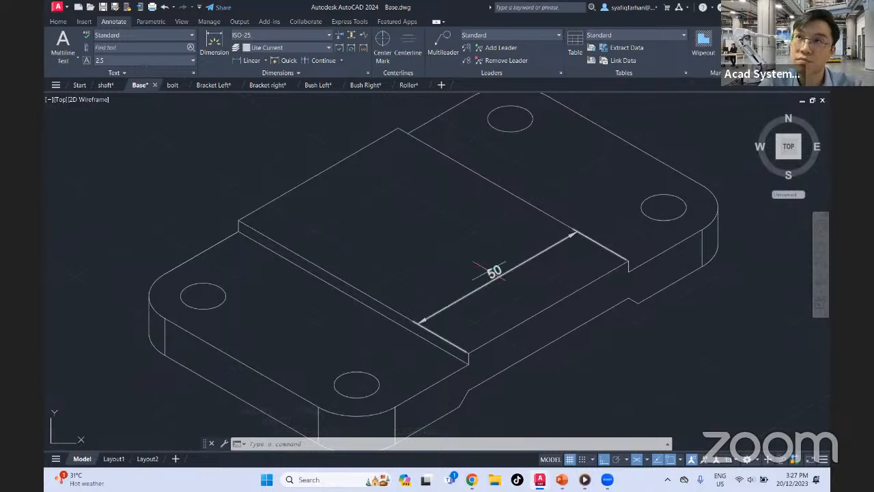
{"action": "left_click", "coordinate": [66, 22]}
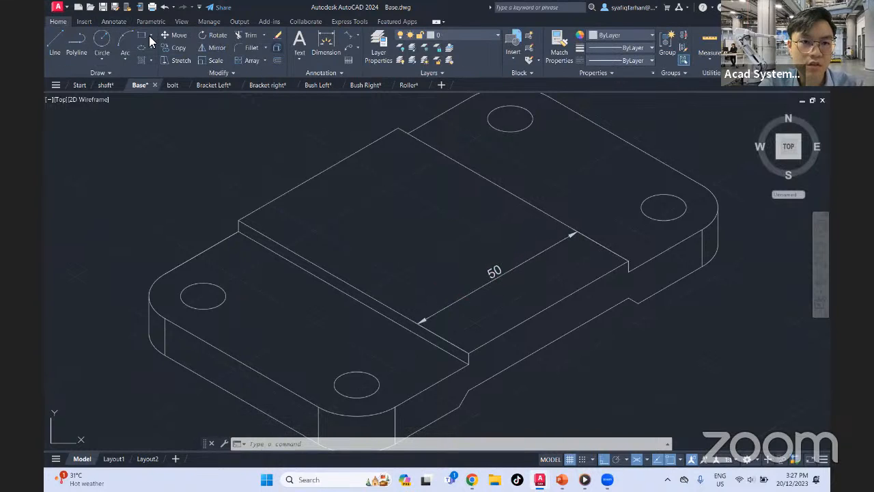
{"action": "left_click", "coordinate": [347, 37]}
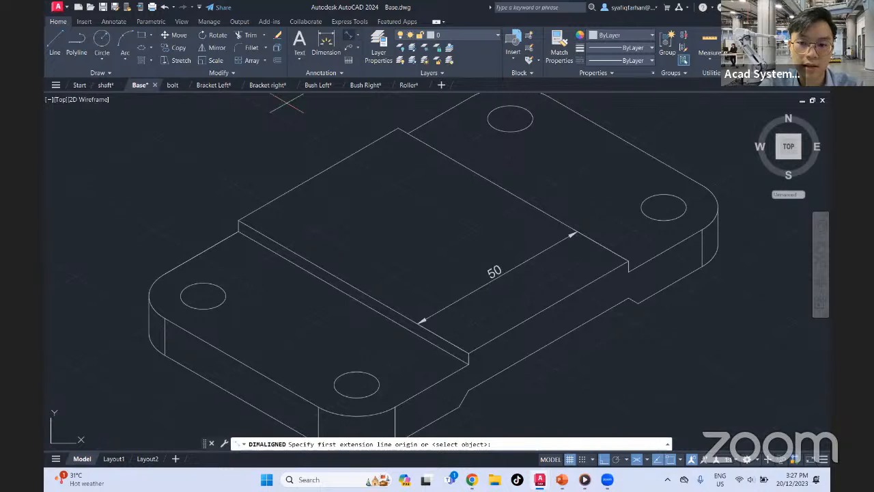
{"action": "middle_click_drag", "start_coordinate": [481, 349], "coordinate": [491, 250]}
{"action": "left_click", "coordinate": [481, 256]}
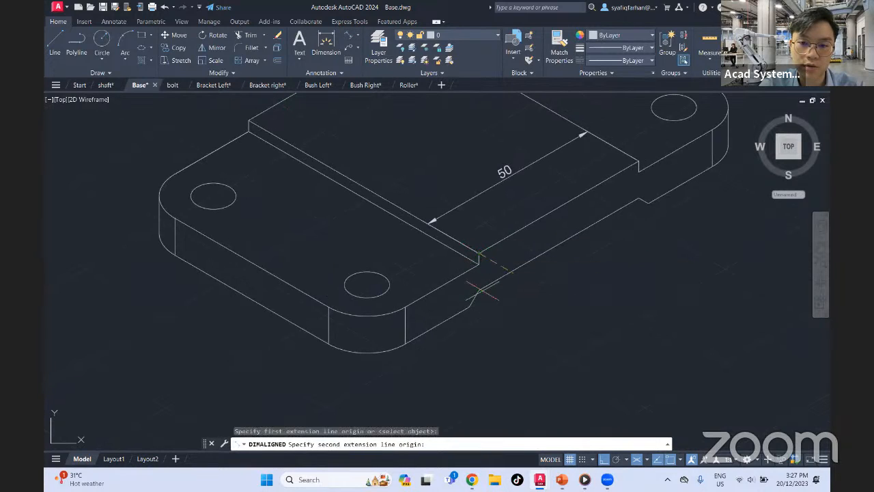
{"action": "left_click", "coordinate": [479, 289]}
{"action": "left_click", "coordinate": [519, 269]}
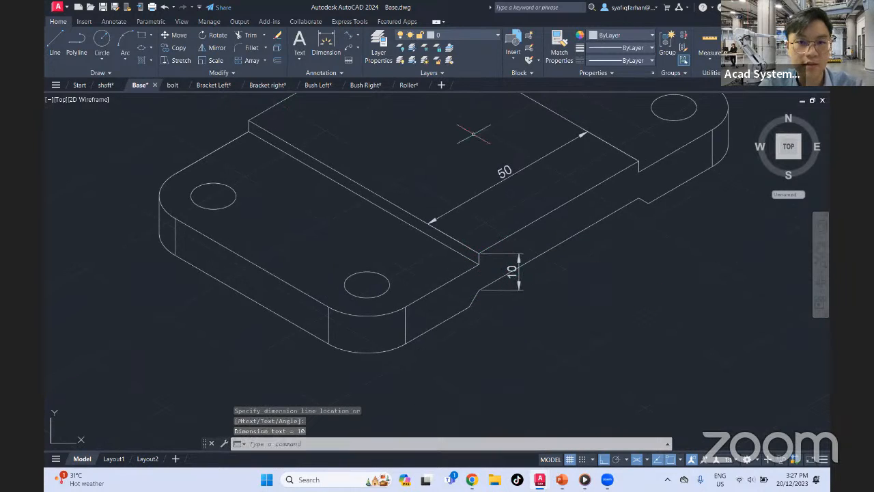
Oblique the 10 mm height dimension, picking two points along the lower front-right edge as the angle
{"action": "left_click", "coordinate": [112, 21]}
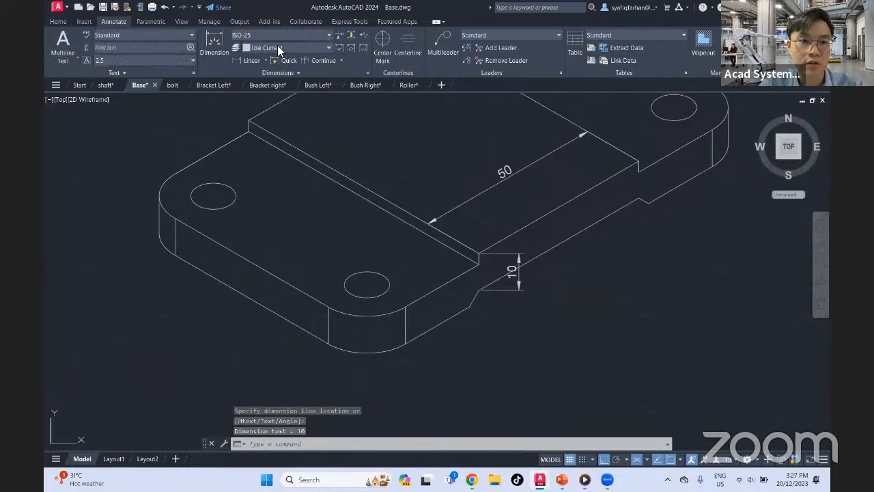
{"action": "left_click", "coordinate": [222, 84]}
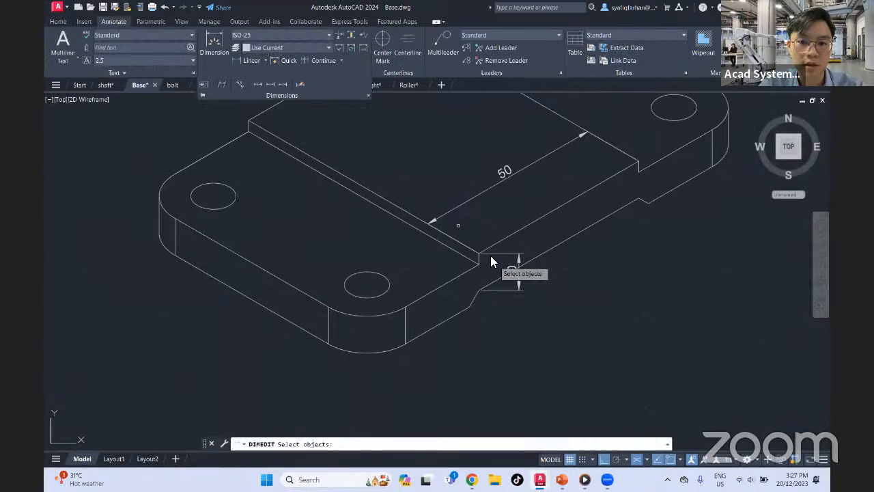
{"action": "left_click", "coordinate": [490, 255]}
{"action": "key", "text": "Return"}
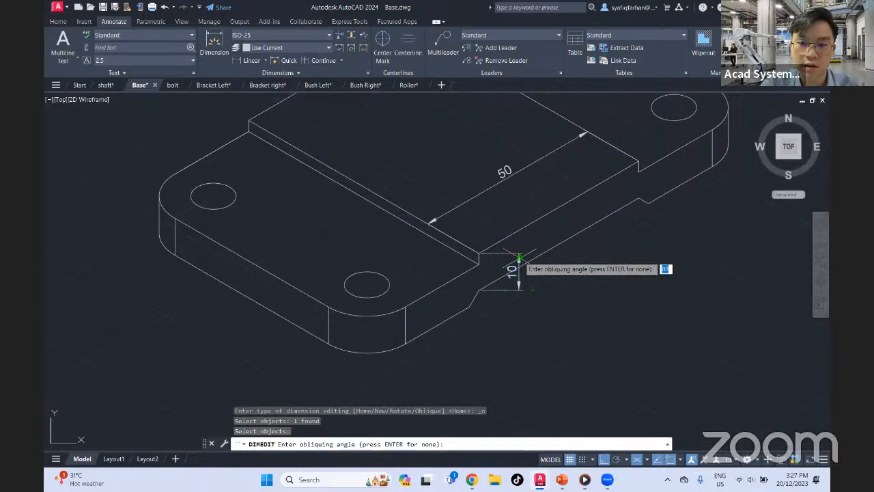
{"action": "left_click", "coordinate": [479, 290]}
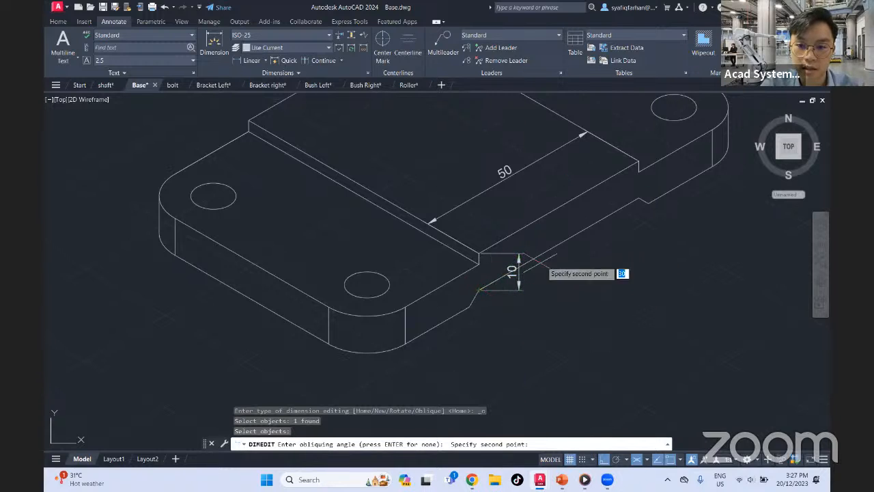
{"action": "left_click", "coordinate": [574, 233]}
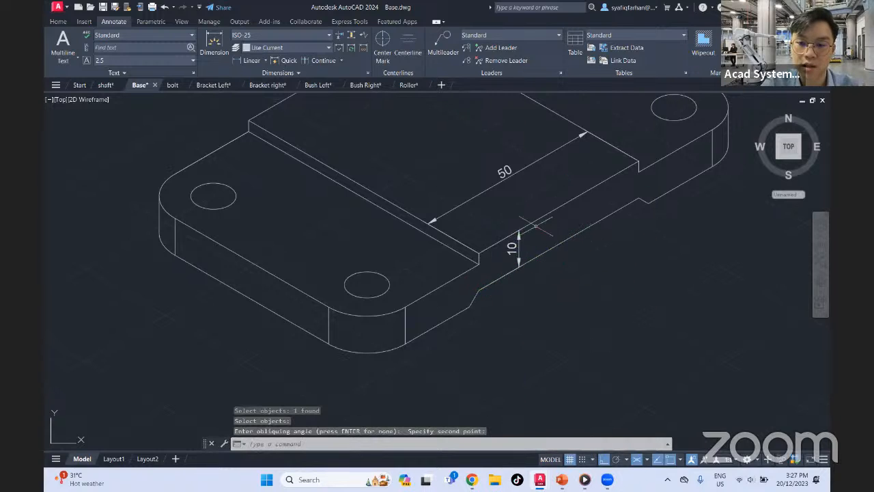
Try to add a radius dimension to the base plate's left hole
{"action": "middle_click_drag", "start_coordinate": [527, 235], "coordinate": [535, 293]}
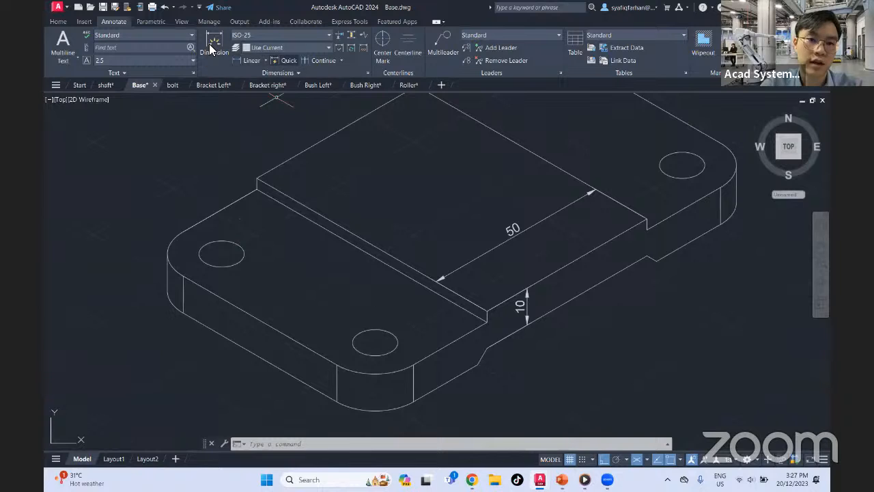
{"action": "left_click", "coordinate": [266, 60]}
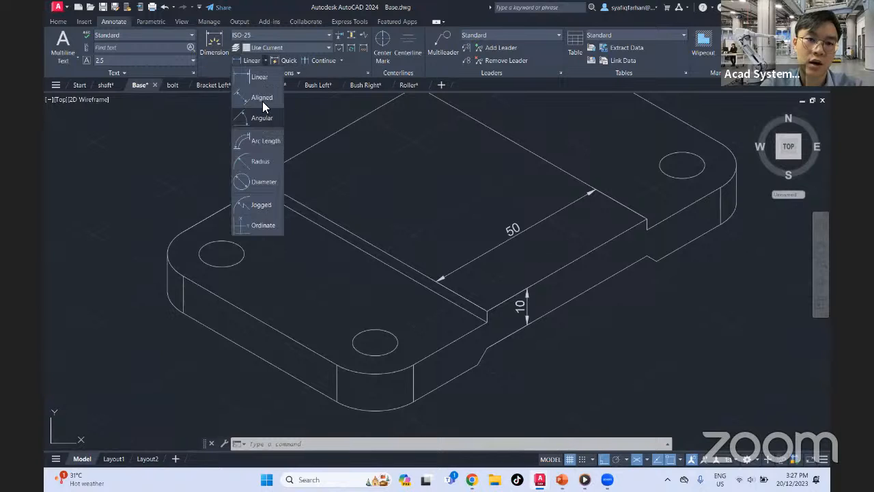
{"action": "left_click", "coordinate": [267, 161]}
{"action": "left_click", "coordinate": [237, 244]}
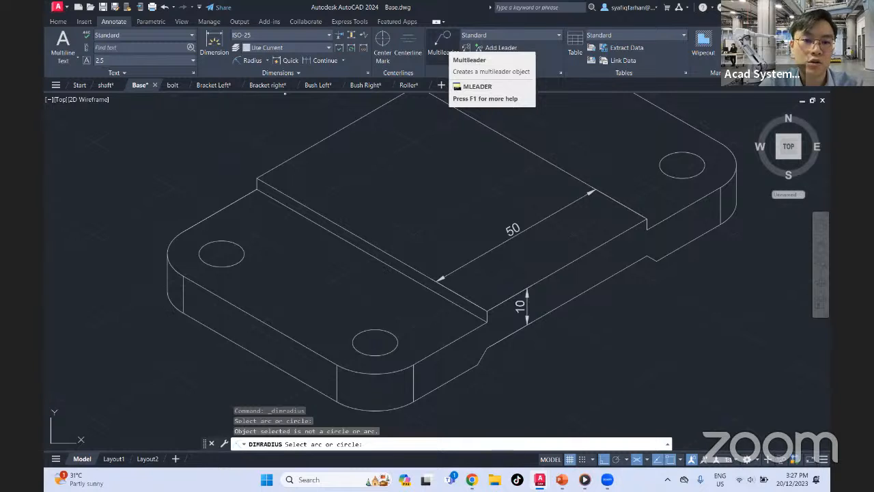
Add a multileader pointing at the left hole's edge, landing to the upper left, with the text R5
{"action": "left_click", "coordinate": [442, 41]}
{"action": "left_click", "coordinate": [230, 239]}
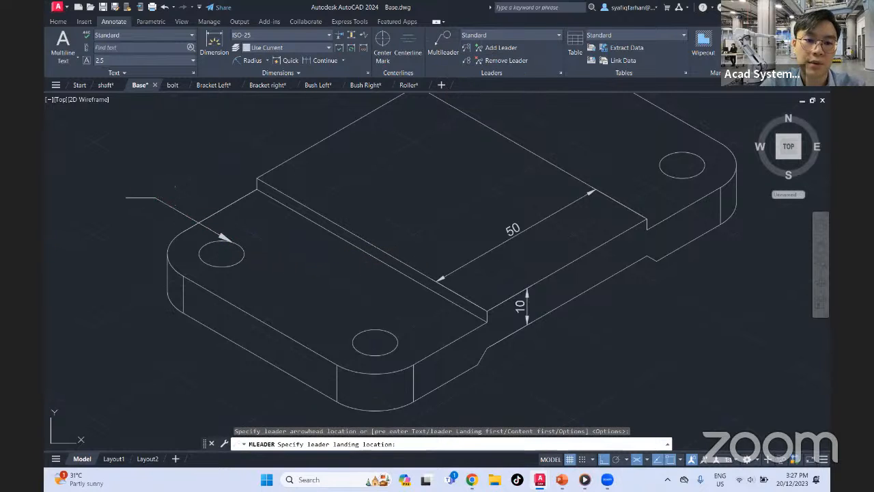
{"action": "left_click", "coordinate": [156, 197]}
{"action": "type", "text": "r5"}
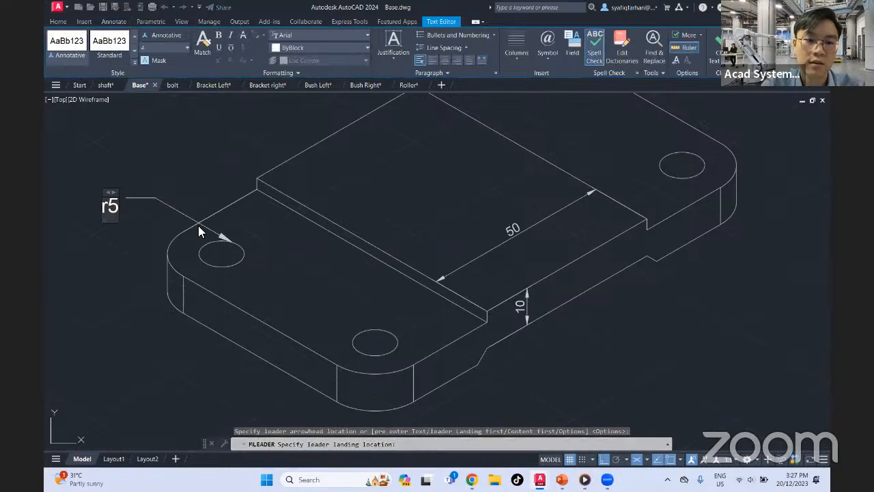
{"action": "key", "text": "BackSpace"}
{"action": "key", "text": "BackSpace"}
{"action": "type", "text": "R5"}
{"action": "key", "text": "Return"}
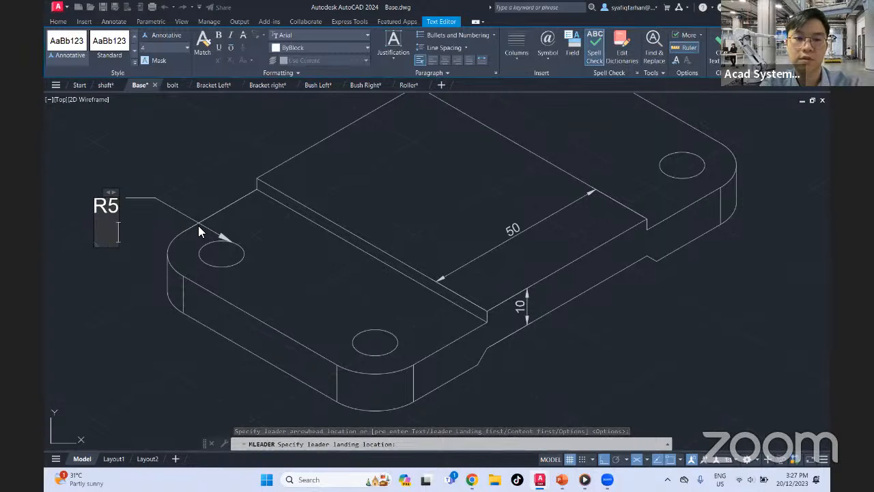
{"action": "left_click", "coordinate": [198, 225]}
Switch to the bolt drawing and show the dimensioned bolt with free space around it
{"action": "scroll", "coordinate": [361, 269], "scroll_direction": "down", "scroll_amount": 2}
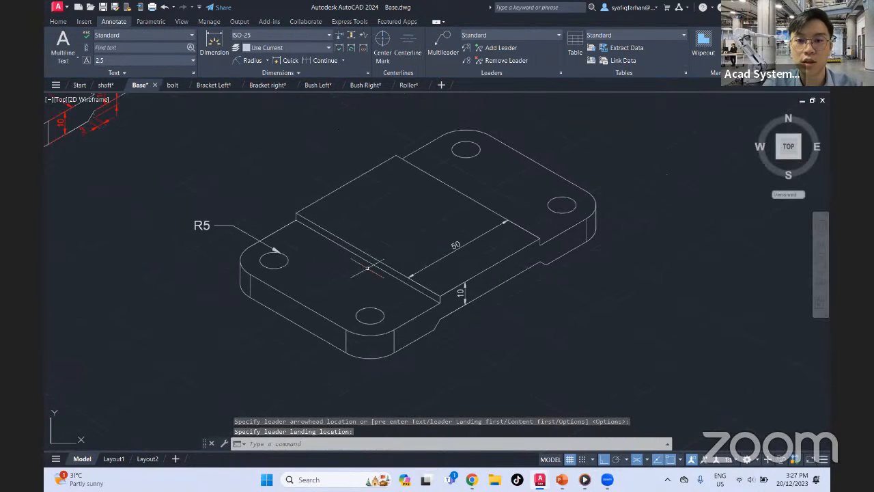
{"action": "middle_click_drag", "start_coordinate": [484, 224], "coordinate": [605, 318]}
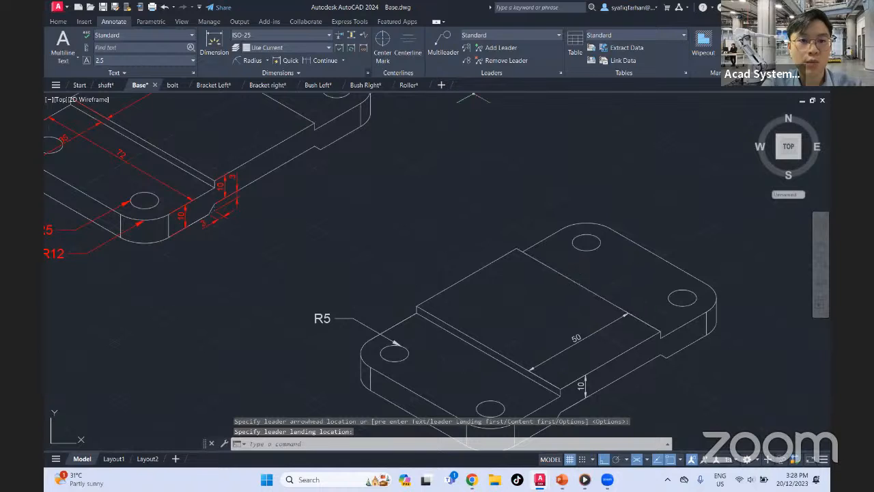
{"action": "mouse_move", "coordinate": [172, 85]}
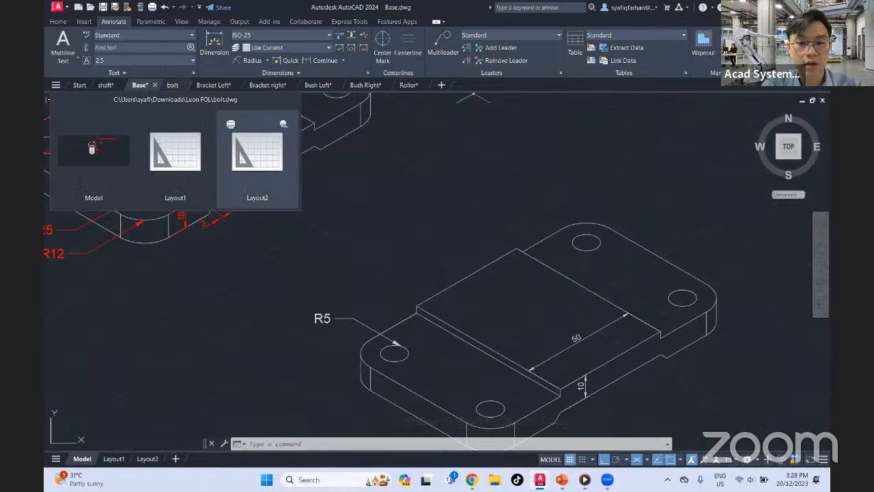
{"action": "left_click", "coordinate": [172, 85]}
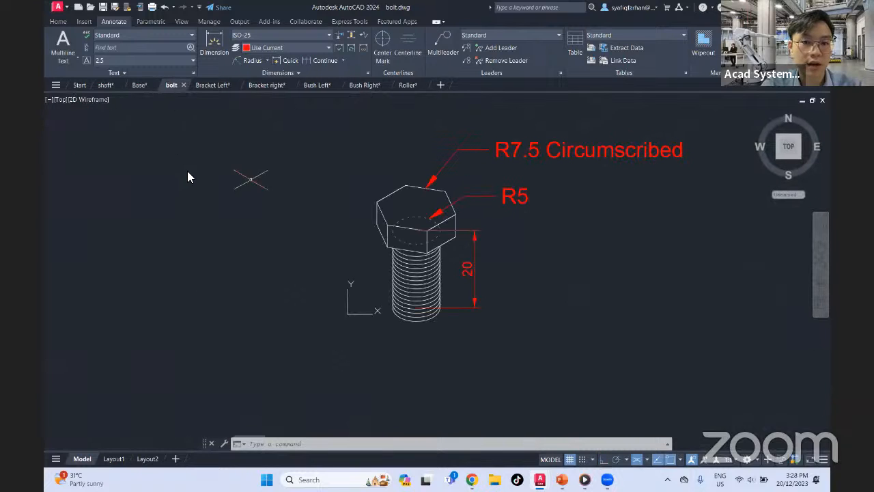
{"action": "middle_click_drag", "start_coordinate": [507, 205], "coordinate": [439, 293]}
{"action": "scroll", "coordinate": [393, 305], "scroll_direction": "down", "scroll_amount": 2}
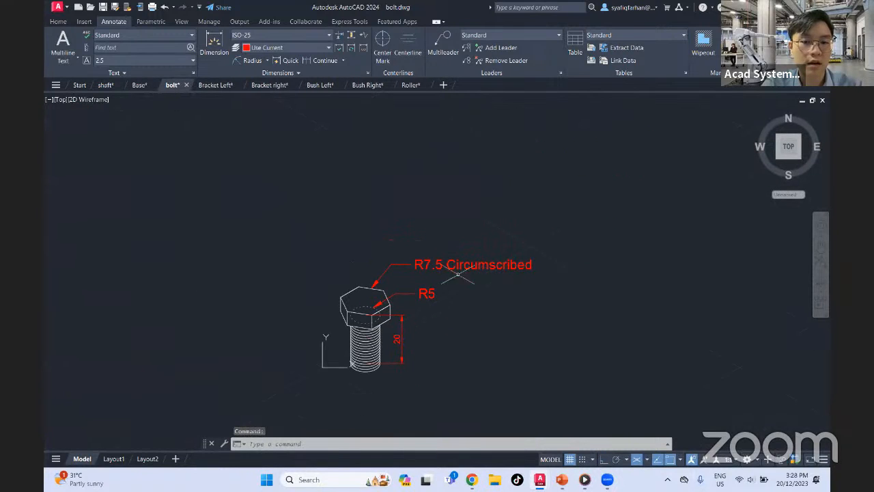
{"action": "scroll", "coordinate": [356, 295], "scroll_direction": "up", "scroll_amount": 1}
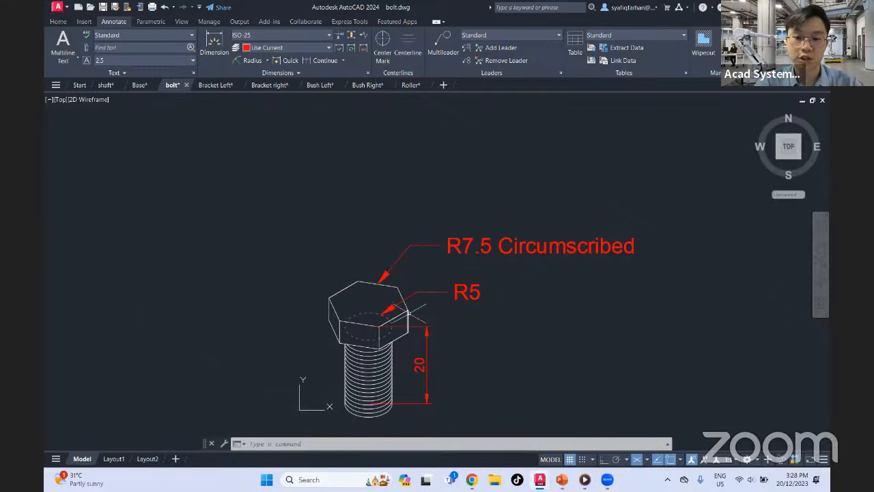
Set the bolt drawing's snap type to rectangular grid snap in the drafting settings
{"action": "left_click", "coordinate": [58, 22]}
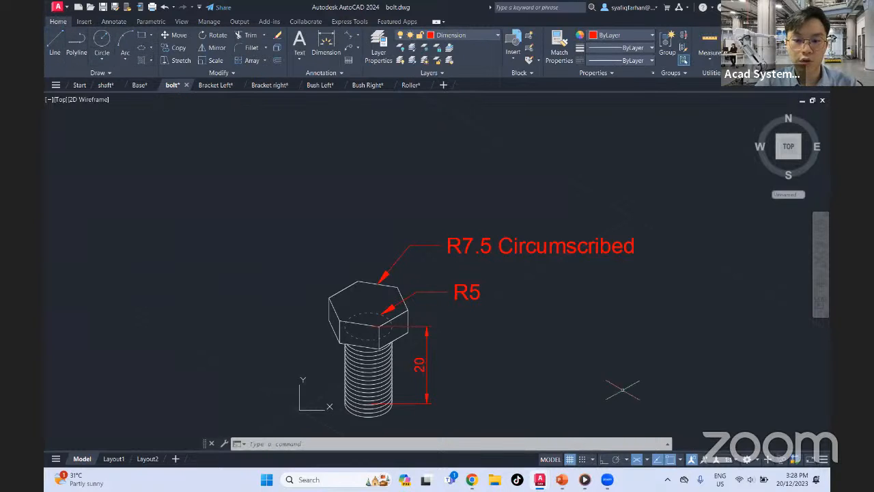
{"action": "type", "text": "ds"}
{"action": "key", "text": "Return"}
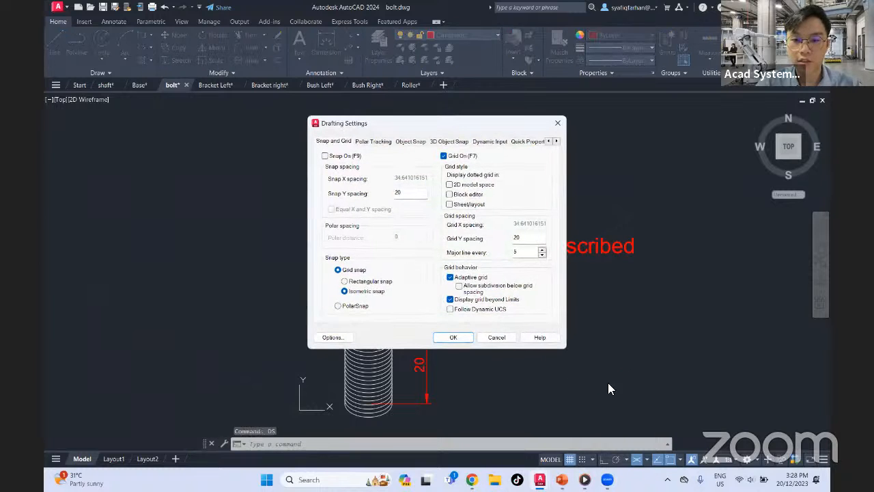
{"action": "left_click", "coordinate": [363, 286]}
{"action": "left_click", "coordinate": [453, 336]}
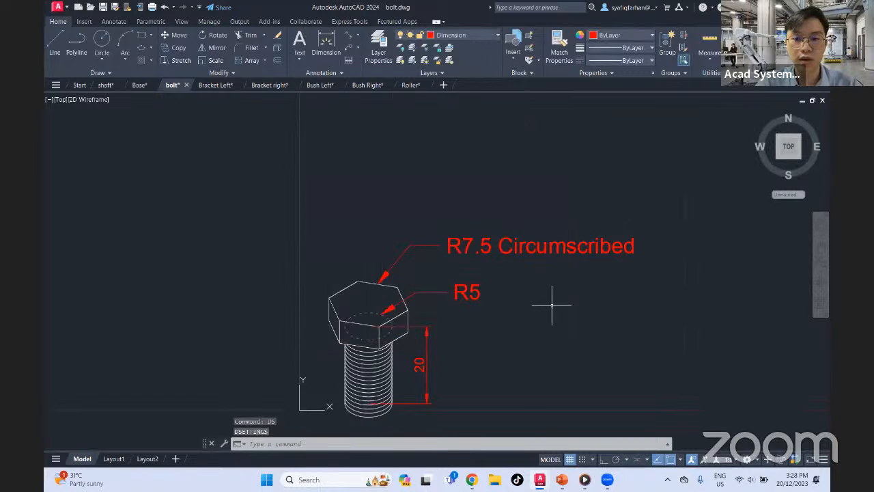
Draw a six-sided polygon circumscribed about a circle of radius 7.5 in the free space beside the dimensioned bolt
{"action": "middle_click_drag", "start_coordinate": [551, 304], "coordinate": [450, 314]}
{"action": "scroll", "coordinate": [478, 307], "scroll_direction": "down", "scroll_amount": 2}
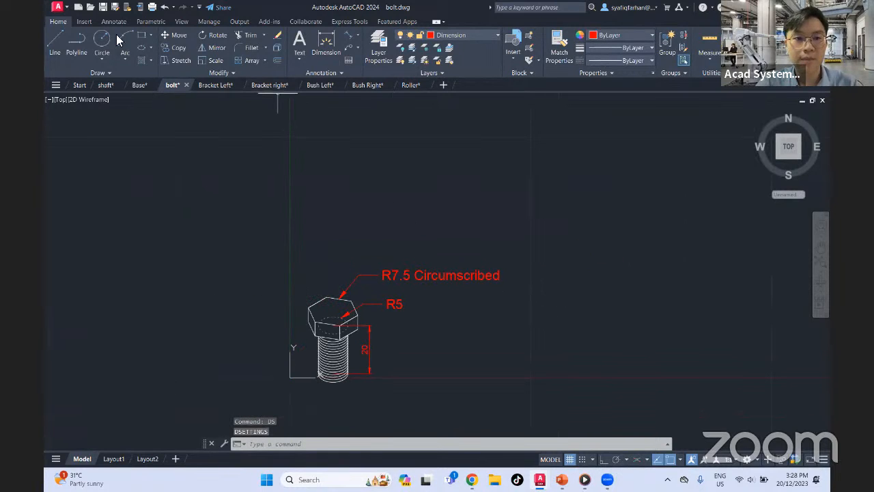
{"action": "left_click", "coordinate": [150, 35]}
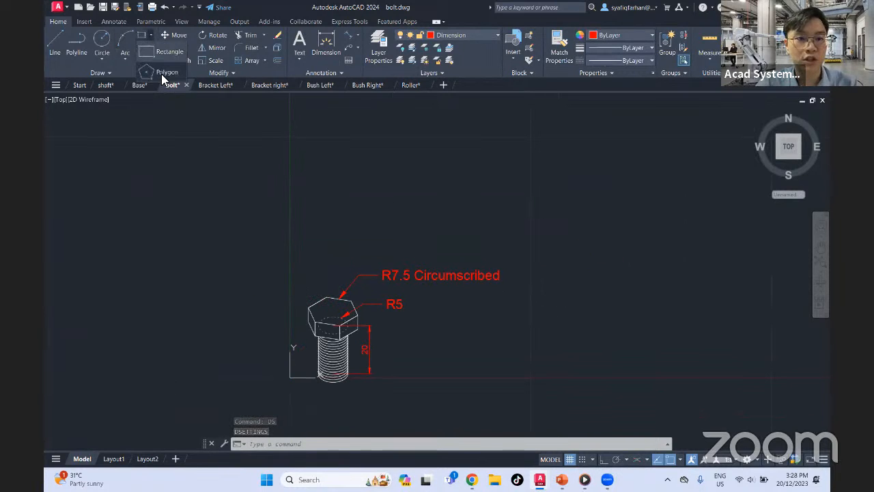
{"action": "left_click", "coordinate": [161, 73]}
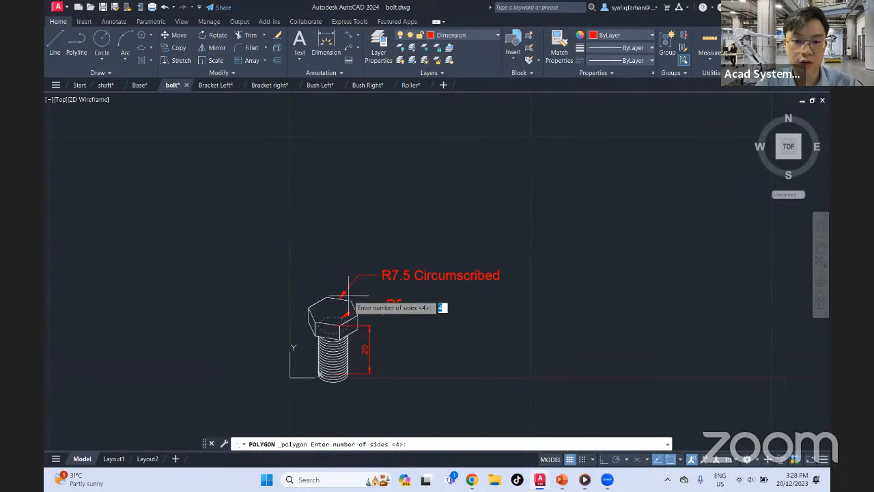
{"action": "type", "text": "6"}
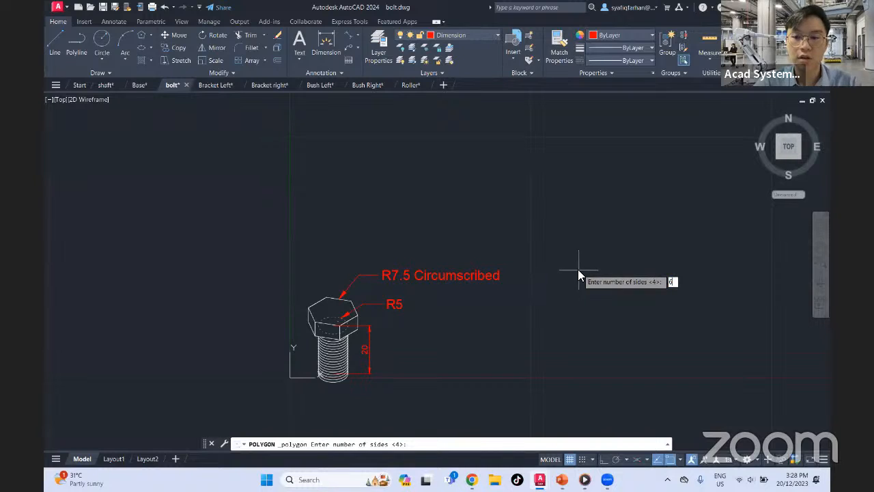
{"action": "key", "text": "Return"}
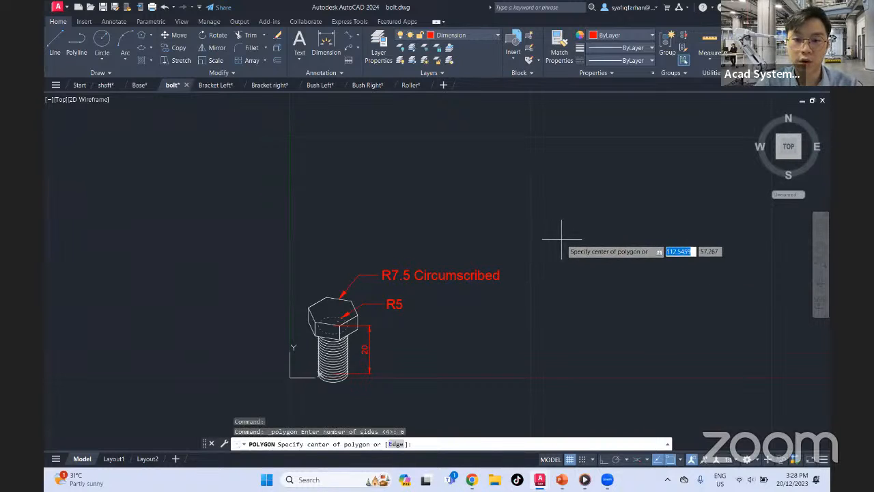
{"action": "left_click", "coordinate": [575, 250]}
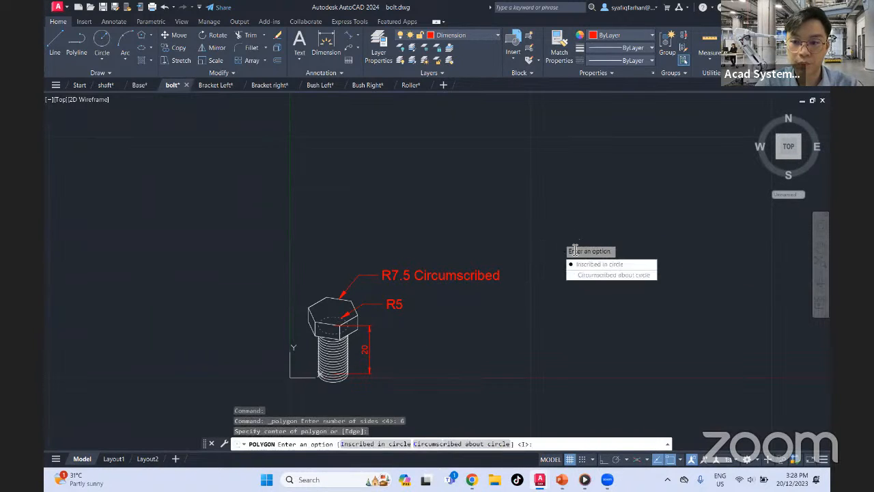
{"action": "left_click", "coordinate": [600, 276]}
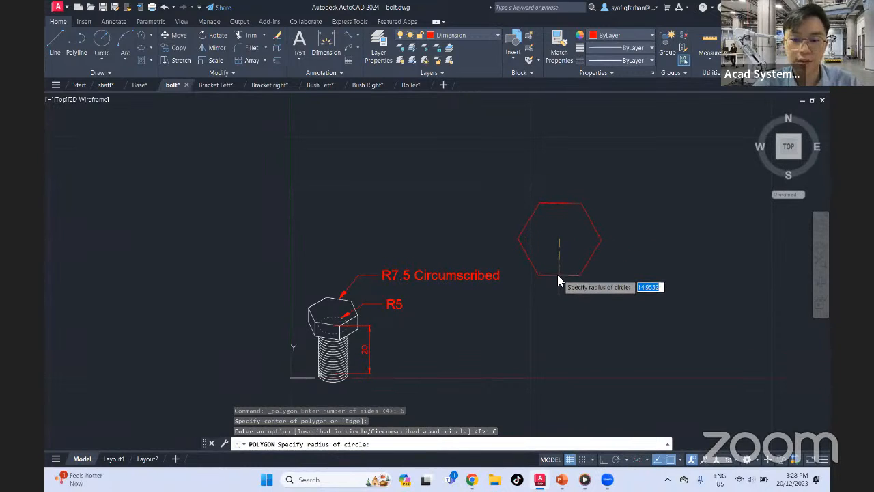
{"action": "type", "text": "7.5"}
{"action": "key", "text": "Return"}
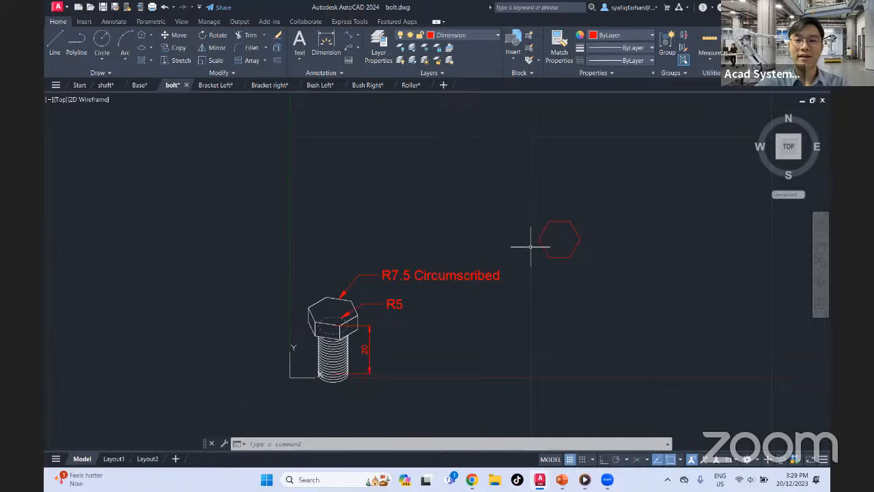
Draw a vertical line up from the hexagon's left vertex and a horizontal line leftward from its upper-left vertex
{"action": "left_click", "coordinate": [55, 45]}
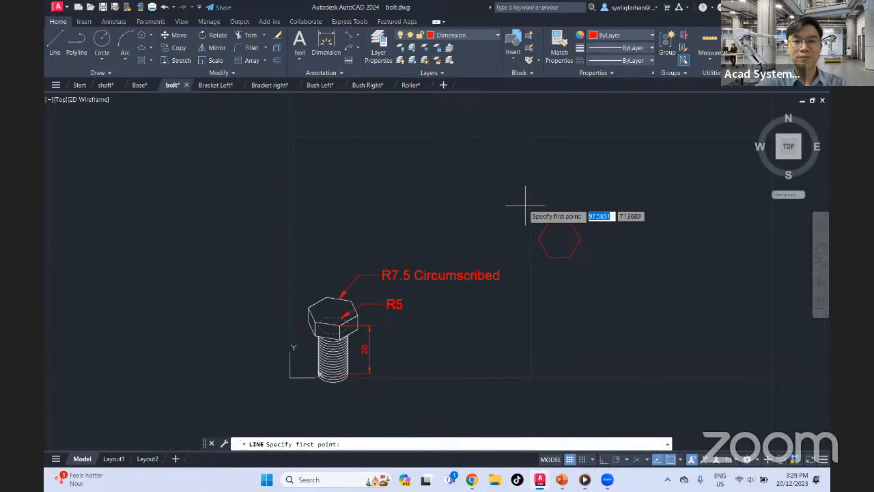
{"action": "left_click", "coordinate": [539, 239]}
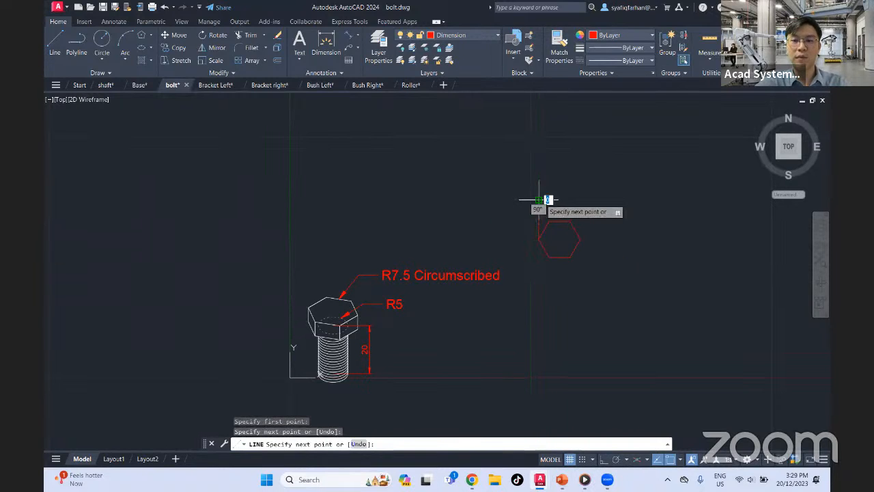
{"action": "key", "text": "Escape"}
{"action": "key", "text": "space"}
{"action": "left_click", "coordinate": [549, 221]}
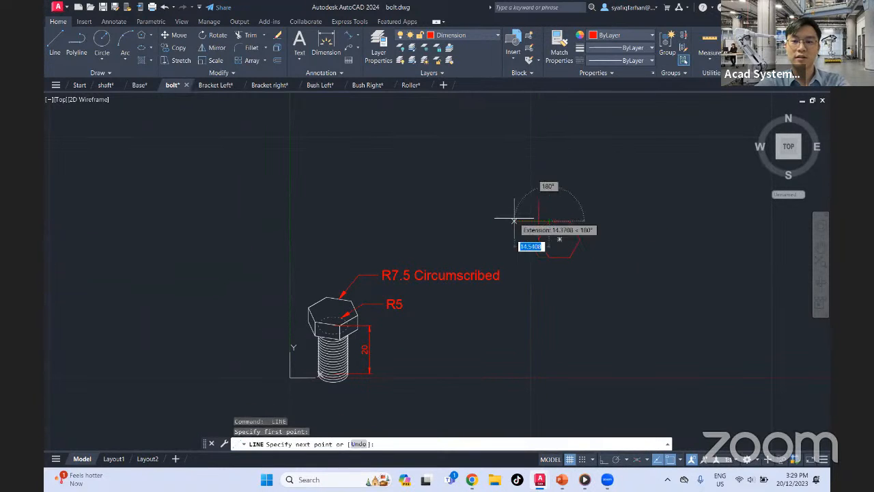
{"action": "left_click", "coordinate": [514, 219]}
{"action": "key", "text": "Escape"}
Try to draw a freehand line rightward from the hexagon's upper-right vertex, and erase it
{"action": "key", "text": "space"}
{"action": "left_click", "coordinate": [570, 221]}
{"action": "left_click", "coordinate": [638, 224]}
{"action": "key", "text": "Escape"}
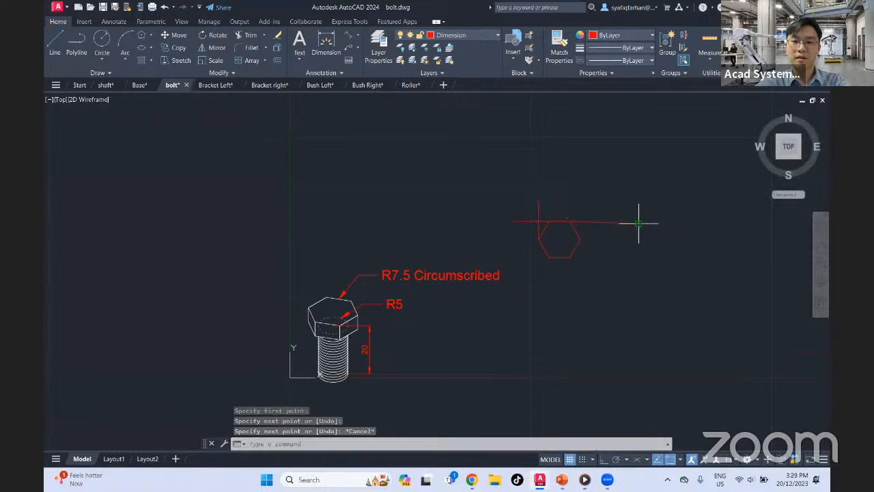
{"action": "key", "text": "space"}
{"action": "key", "text": "Escape"}
{"action": "scroll", "coordinate": [604, 226], "scroll_direction": "up", "scroll_amount": 2}
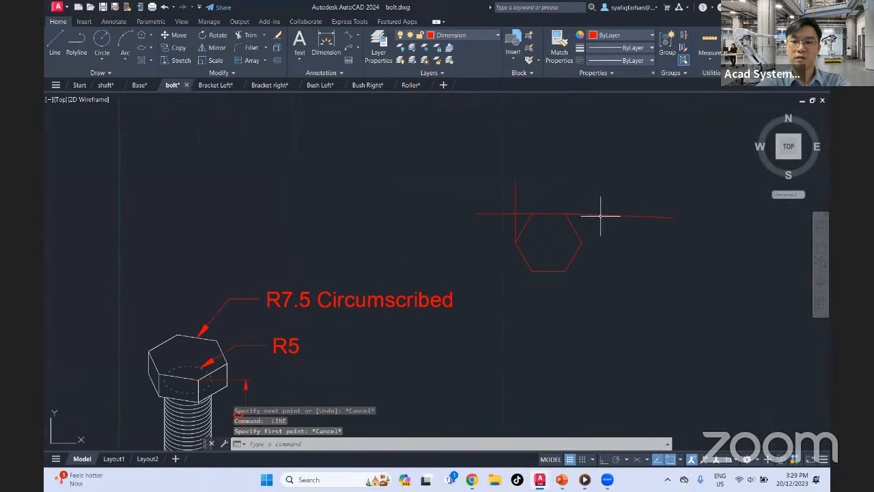
{"action": "left_click_drag", "start_coordinate": [600, 216], "coordinate": [596, 257]}
{"action": "key", "text": "Delete"}
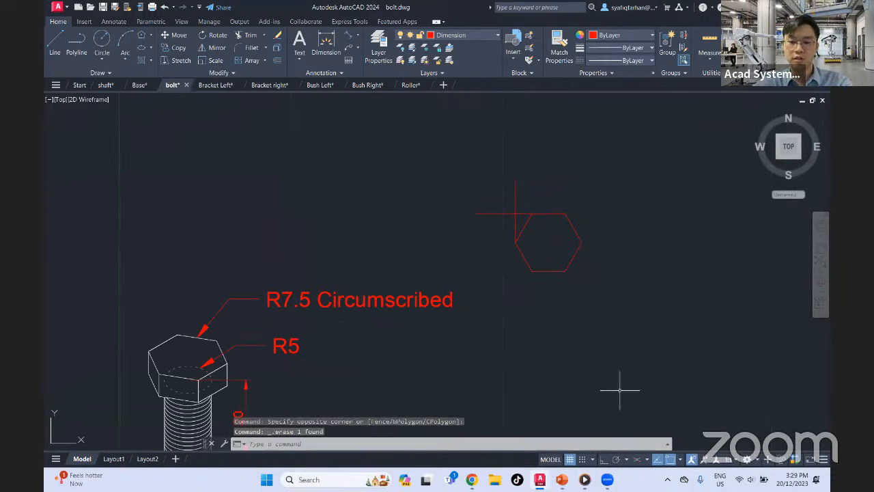
With Ortho on, draw a vertical line up from the hexagon's right vertex and a horizontal line rightward from its upper-right vertex
{"action": "left_click", "coordinate": [604, 459]}
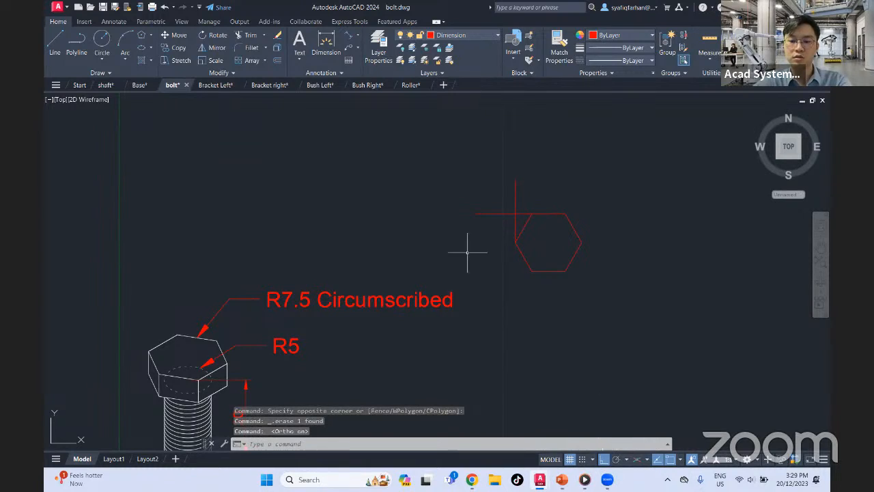
{"action": "left_click", "coordinate": [60, 44]}
{"action": "left_click", "coordinate": [581, 241]}
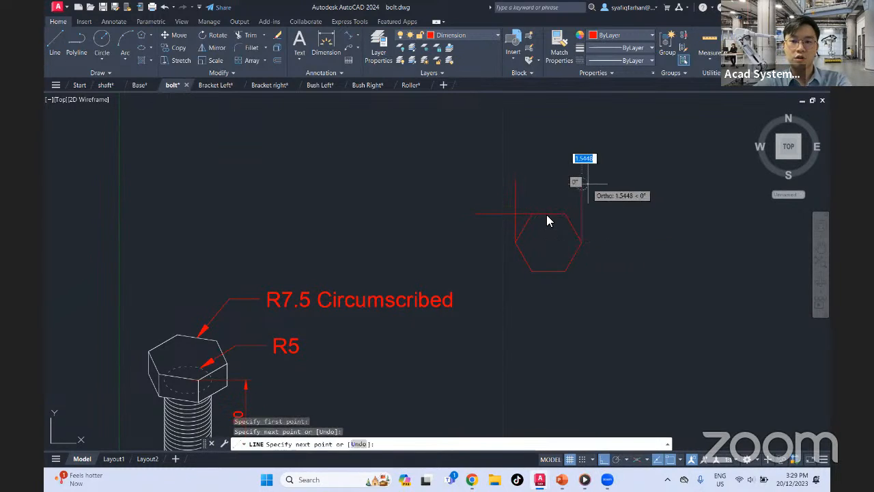
{"action": "key", "text": "Escape"}
{"action": "key", "text": "space"}
{"action": "left_click", "coordinate": [567, 216]}
{"action": "left_click", "coordinate": [604, 213]}
{"action": "key", "text": "Escape"}
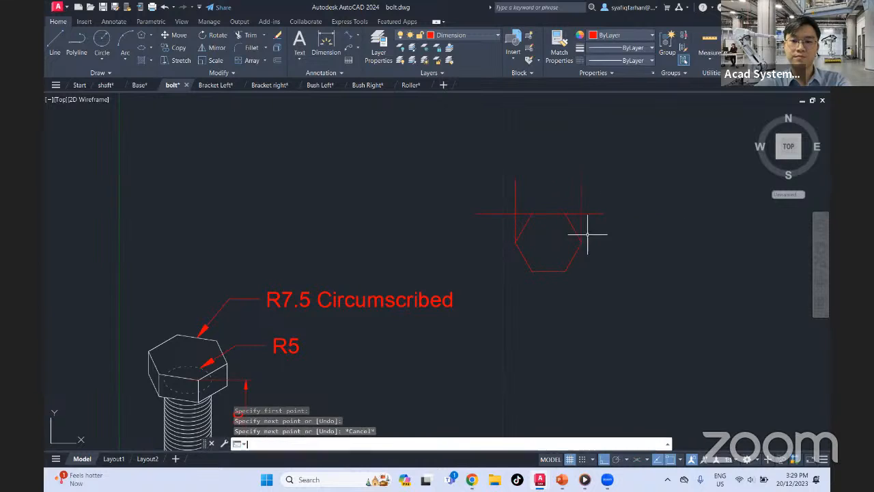
Draw a vertical line down from the hexagon's right vertex and a horizontal line rightward from its lower-right vertex
{"action": "key", "text": "space"}
{"action": "left_click", "coordinate": [582, 242]}
{"action": "left_click", "coordinate": [578, 282]}
{"action": "key", "text": "Escape"}
{"action": "key", "text": "space"}
{"action": "left_click", "coordinate": [567, 270]}
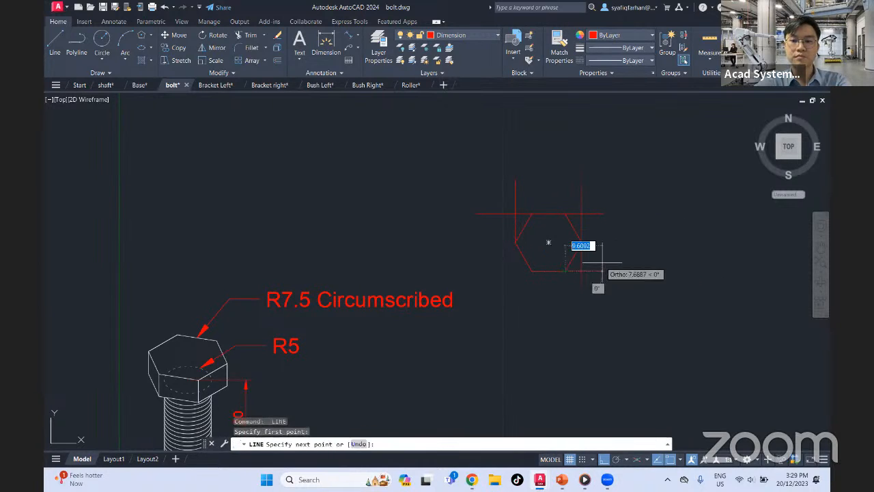
{"action": "left_click", "coordinate": [602, 263]}
{"action": "key", "text": "Escape"}
Draw a horizontal line leftward from the hexagon's lower-left vertex and a vertical line down from its left vertex
{"action": "key", "text": "space"}
{"action": "left_click", "coordinate": [531, 271]}
{"action": "left_click", "coordinate": [503, 270]}
{"action": "key", "text": "Escape"}
{"action": "key", "text": "space"}
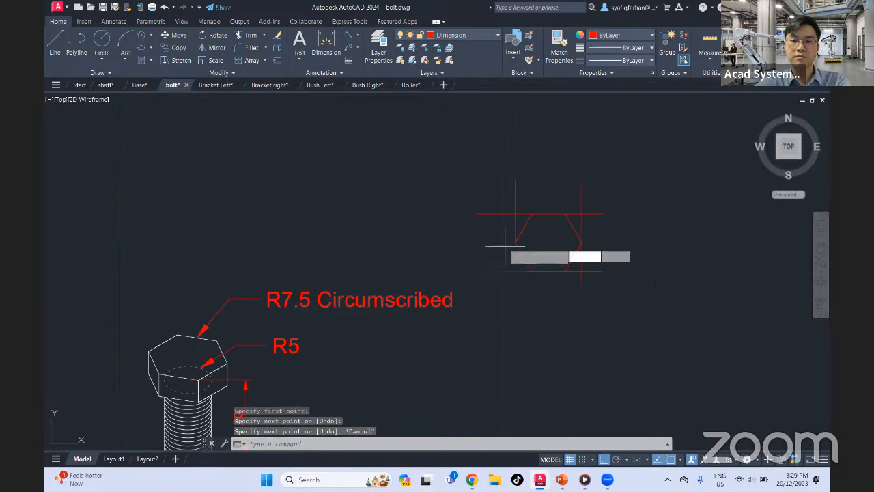
{"action": "left_click", "coordinate": [515, 242]}
{"action": "left_click", "coordinate": [514, 304]}
{"action": "key", "text": "Escape"}
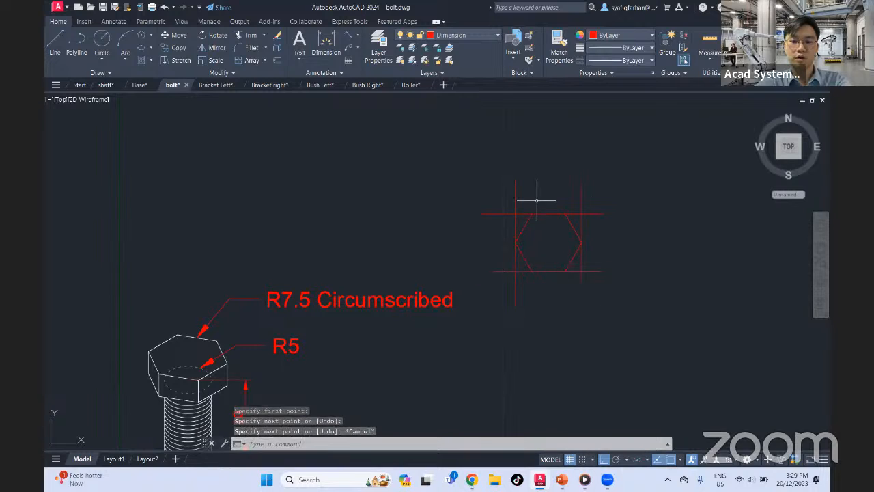
Trim the overhanging ends of the construction lines to leave a closed rectangle around the hexagon
{"action": "type", "text": "tr"}
{"action": "key", "text": "space"}
{"action": "left_click", "coordinate": [486, 197]}
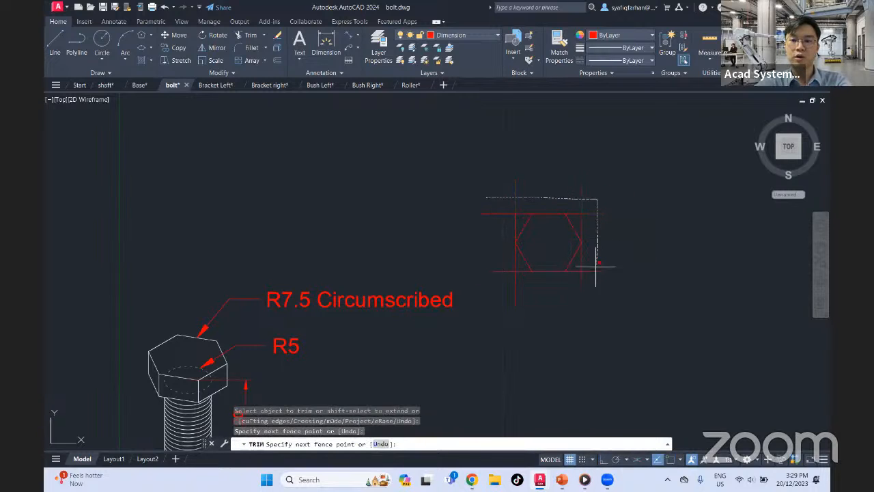
{"action": "mouse_move", "coordinate": [575, 282]}
{"action": "left_mouse_down"}
{"action": "mouse_move", "coordinate": [515, 276]}
{"action": "mouse_move", "coordinate": [484, 250]}
{"action": "mouse_move", "coordinate": [478, 197]}
{"action": "left_mouse_up"}
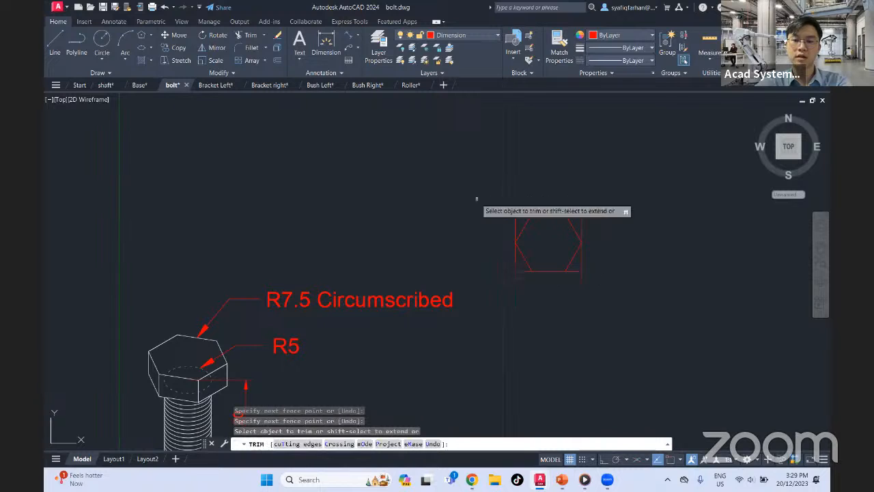
{"action": "key", "text": "Escape"}
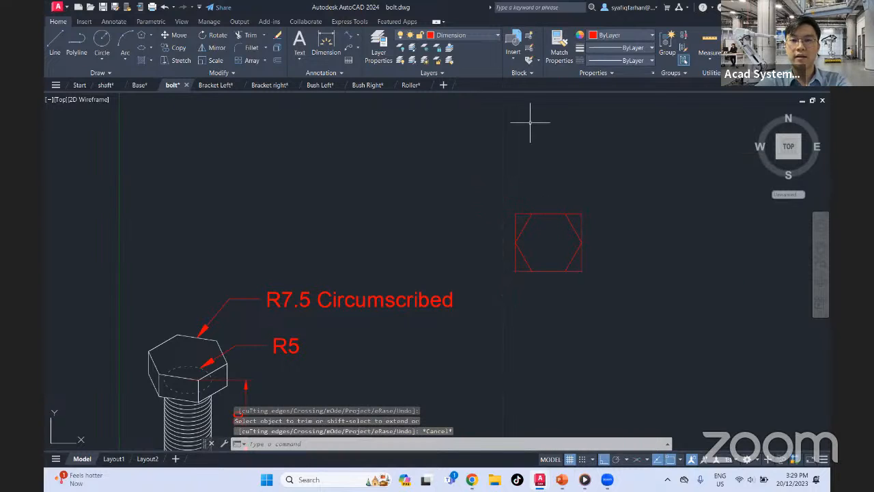
Add aligned dimensions above the rectangle for its upper-left corner to the hexagon's upper-left vertex and for the hexagon's top edge
{"action": "left_click", "coordinate": [348, 38]}
{"action": "left_click", "coordinate": [514, 214]}
{"action": "left_click", "coordinate": [532, 213]}
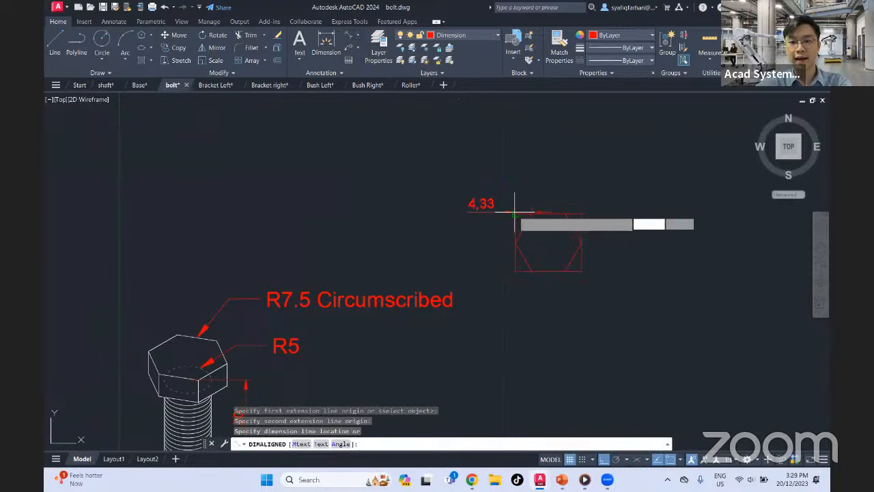
{"action": "key", "text": "Return"}
{"action": "left_click", "coordinate": [532, 213]}
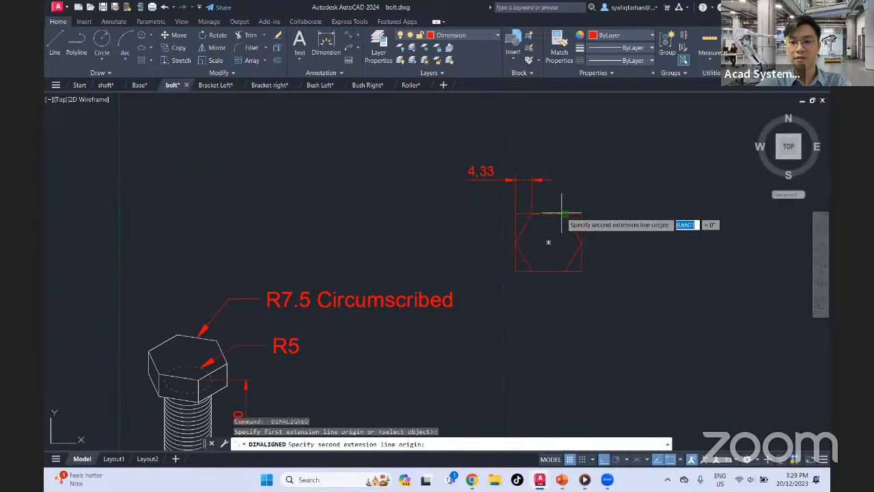
{"action": "left_click", "coordinate": [565, 214]}
{"action": "left_click", "coordinate": [551, 173]}
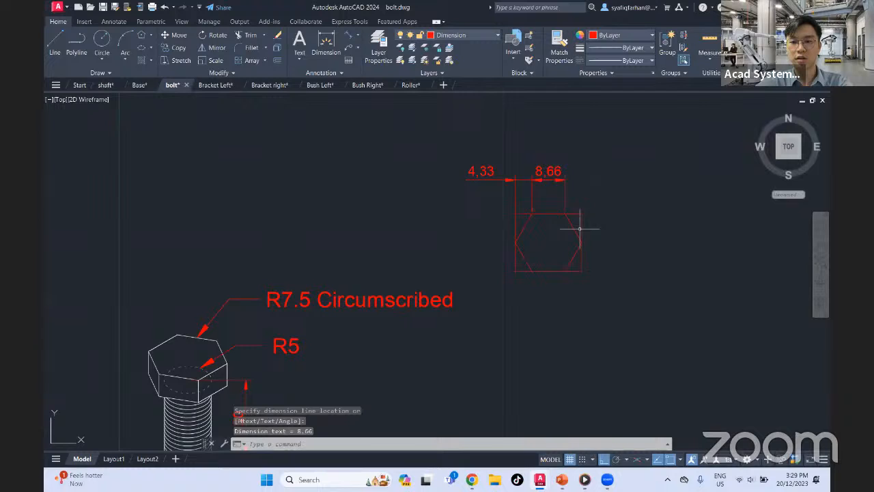
Add an aligned dimension on the left from the rectangle's upper-left corner down to the hexagon's left vertex
{"action": "key", "text": "Return"}
{"action": "left_click", "coordinate": [515, 213]}
{"action": "left_click", "coordinate": [514, 243]}
{"action": "left_click", "coordinate": [498, 210]}
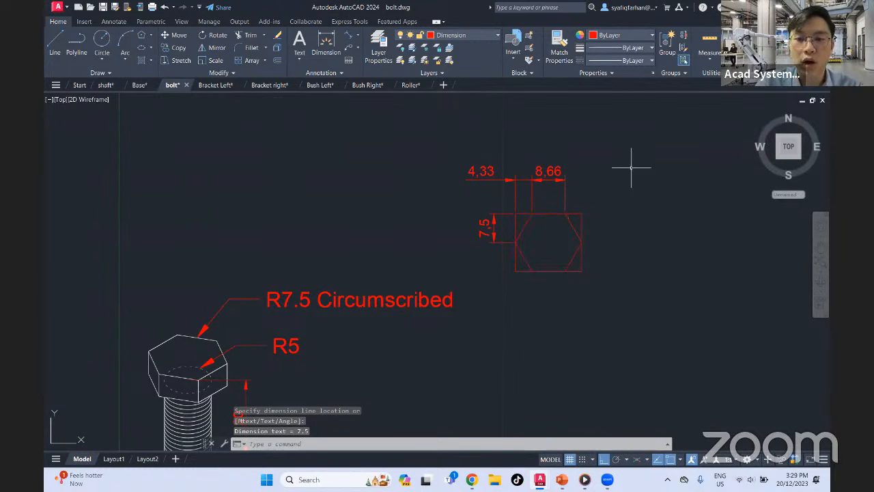
Turn on isometric drafting in the top isoplane and draw two consecutive 7.5 line segments at 30° on layer 0, below the reference hexagon
{"action": "left_click", "coordinate": [637, 460]}
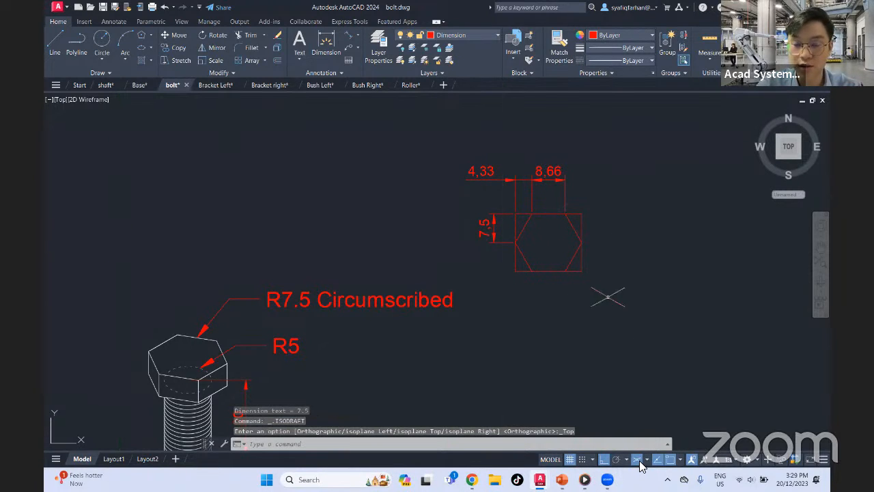
{"action": "middle_click_drag", "start_coordinate": [609, 304], "coordinate": [610, 254]}
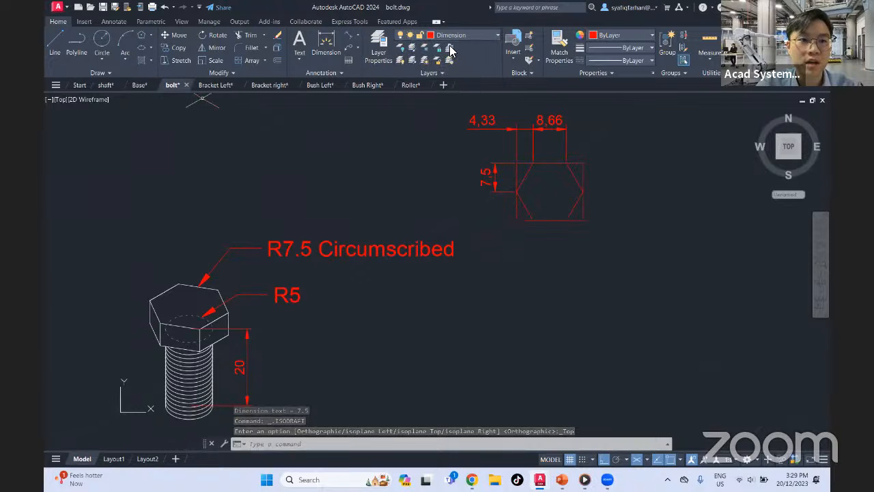
{"action": "left_click", "coordinate": [53, 40]}
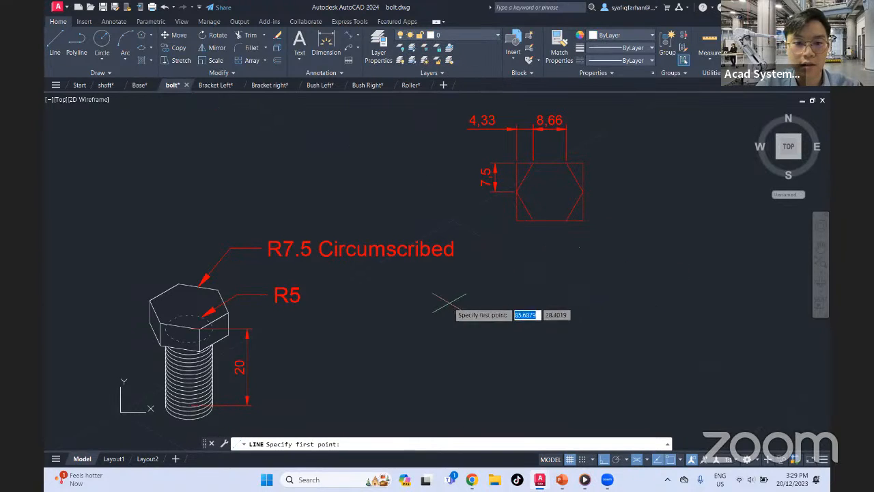
{"action": "middle_click_drag", "start_coordinate": [423, 300], "coordinate": [412, 271]}
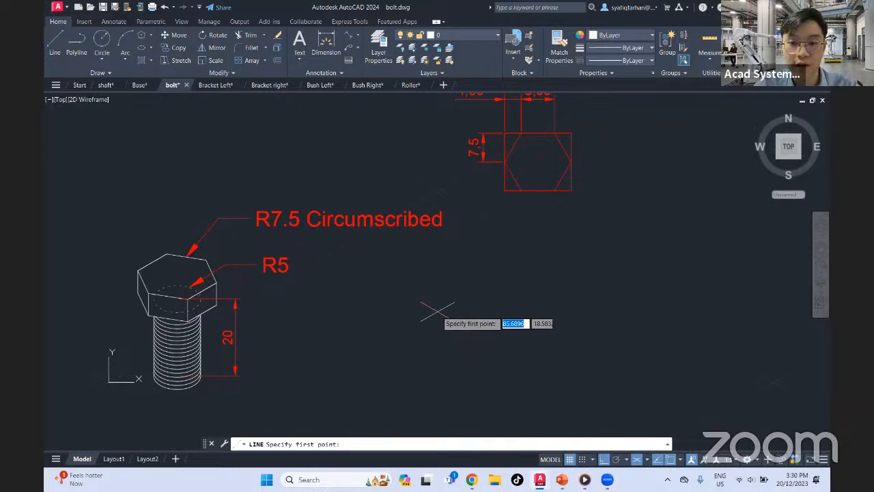
{"action": "left_click", "coordinate": [435, 307]}
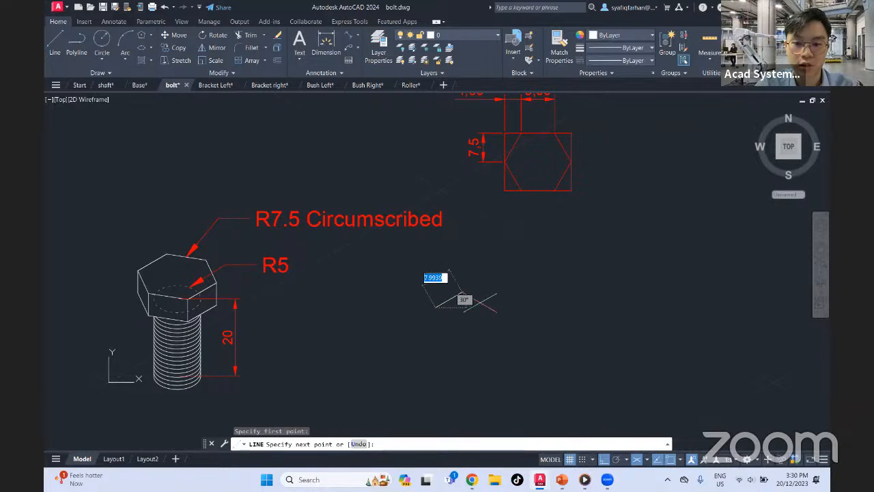
{"action": "type", "text": "7"}
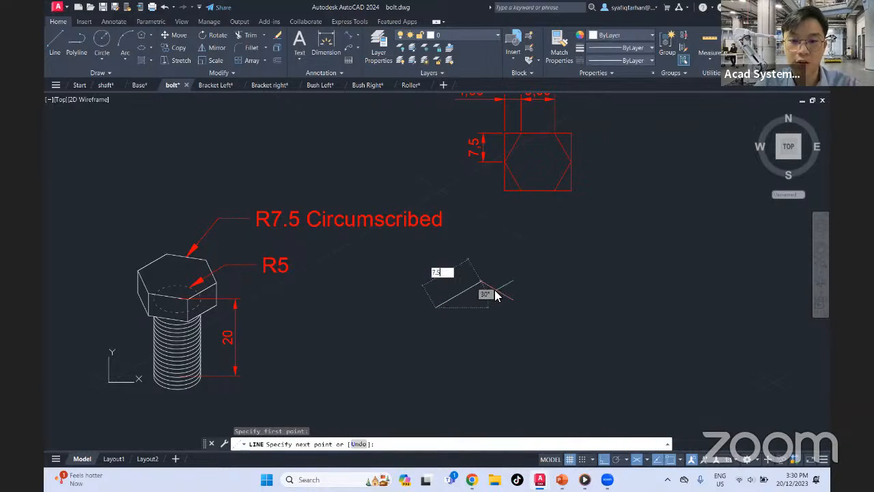
{"action": "key", "text": "Return"}
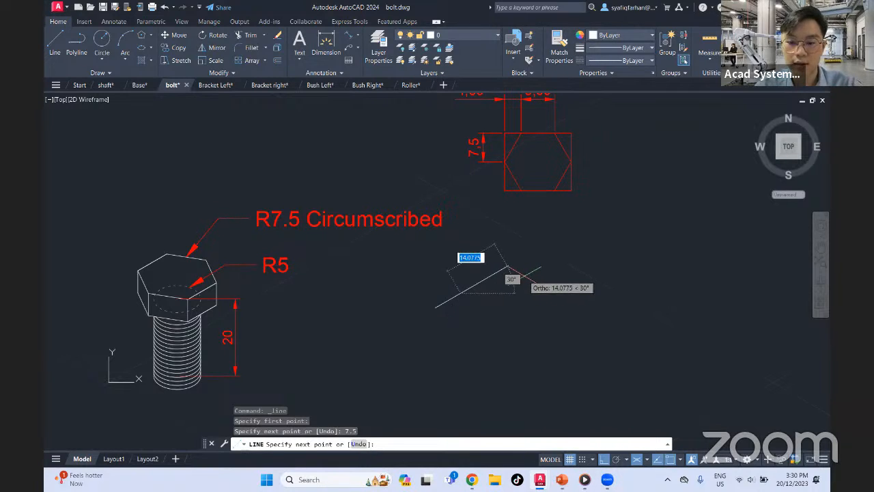
{"action": "type", "text": "7.5"}
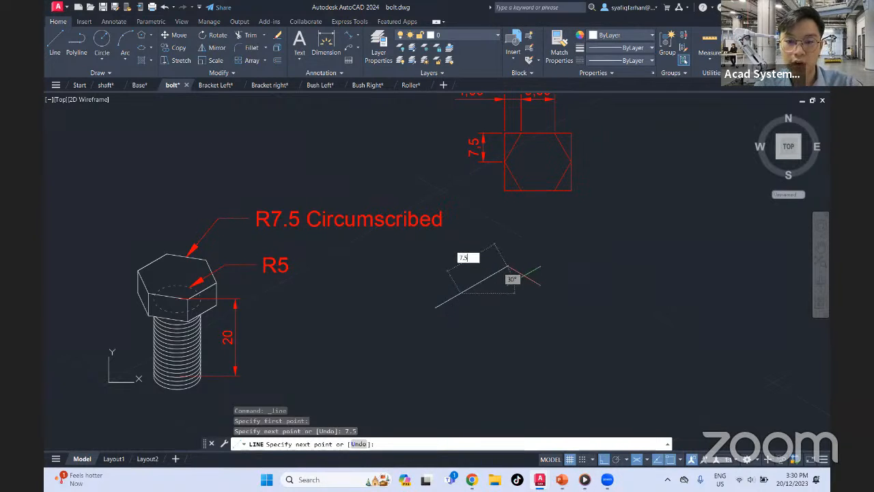
{"action": "key", "text": "Return"}
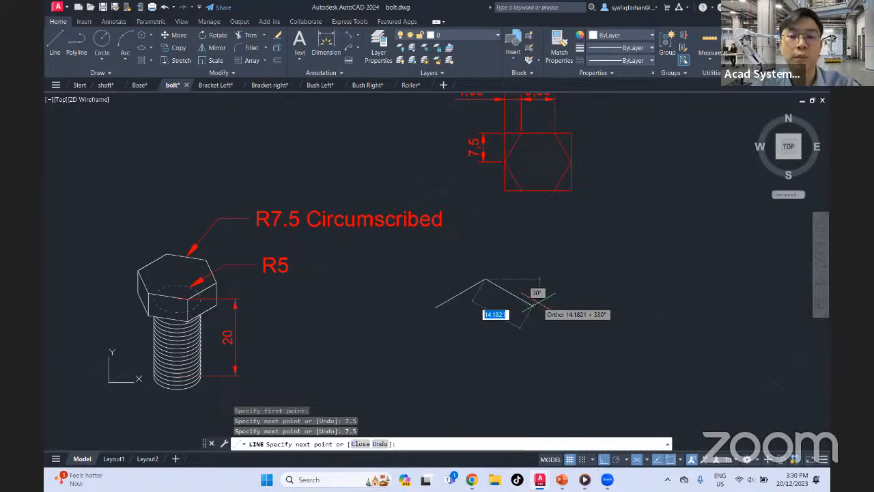
Continue the line at 330° with consecutive segments of 4.33, 8.66 and 4.33 for the second side of the isometric rectangle
{"action": "middle_click_drag", "start_coordinate": [536, 307], "coordinate": [526, 326]}
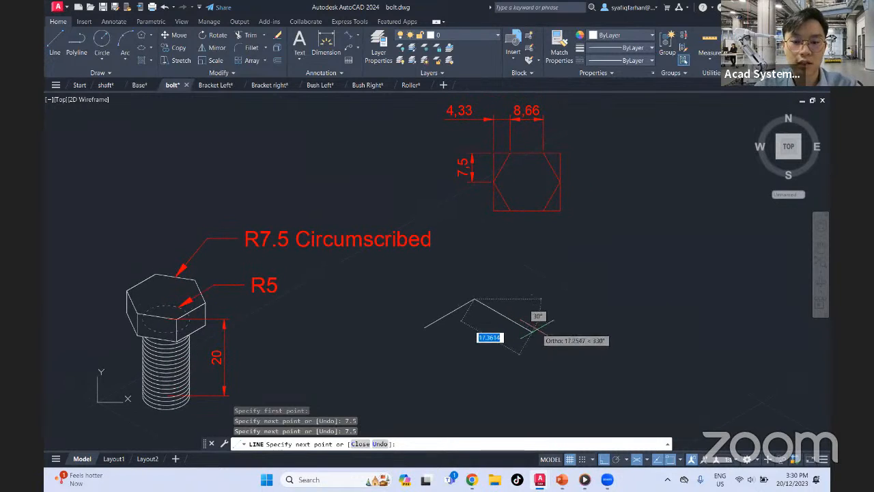
{"action": "type", "text": "4.33"}
{"action": "key", "text": "Return"}
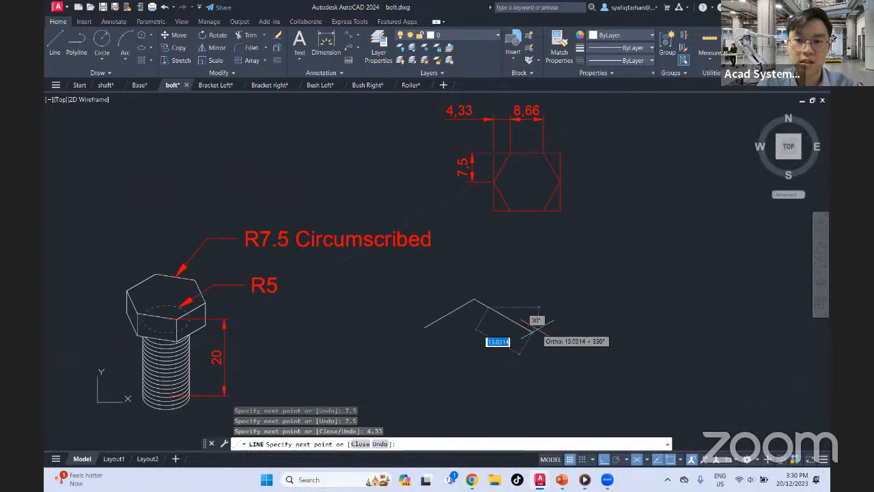
{"action": "type", "text": "8.66"}
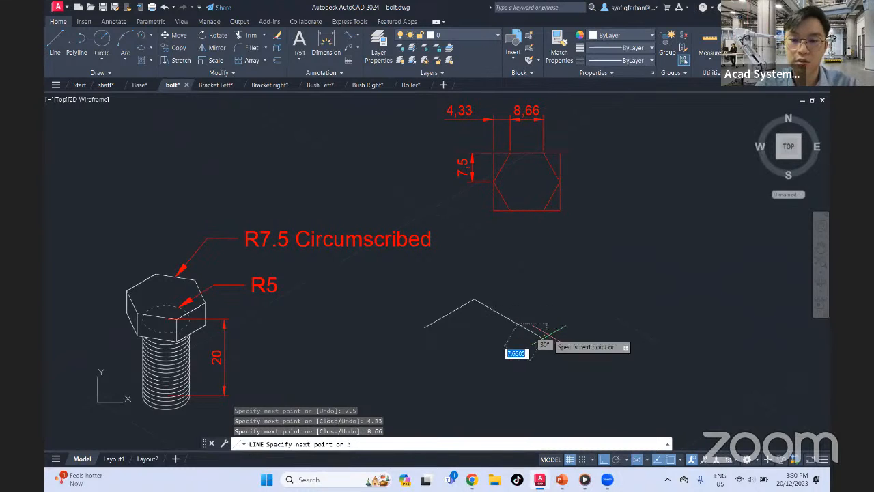
{"action": "key", "text": "Return"}
{"action": "type", "text": "4.33"}
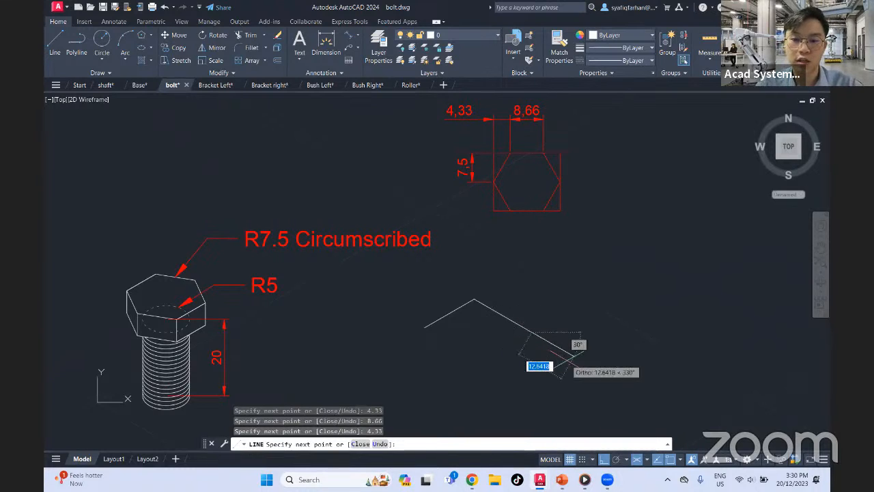
{"action": "key", "text": "Return"}
Draw the third side of the isometric rectangle as two consecutive 7.5 segments running back parallel to the first side
{"action": "type", "text": "7"}
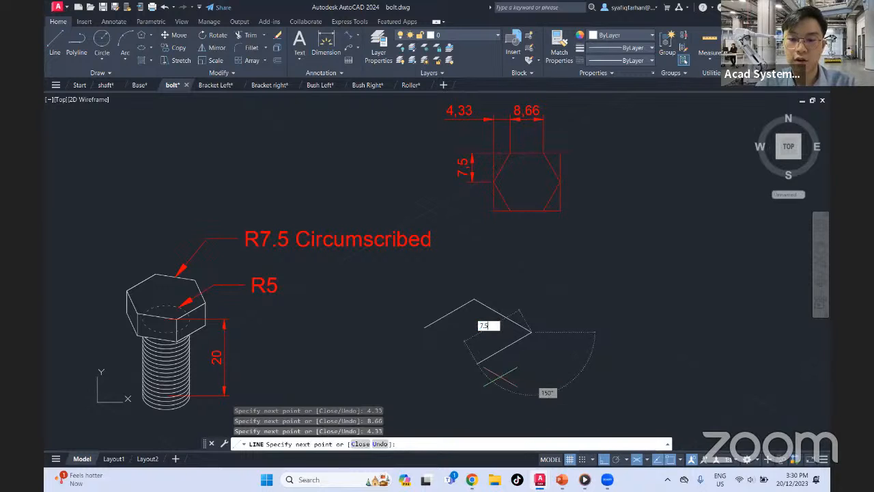
{"action": "type", "text": ".5"}
{"action": "key", "text": "Return"}
{"action": "type", "text": "7"}
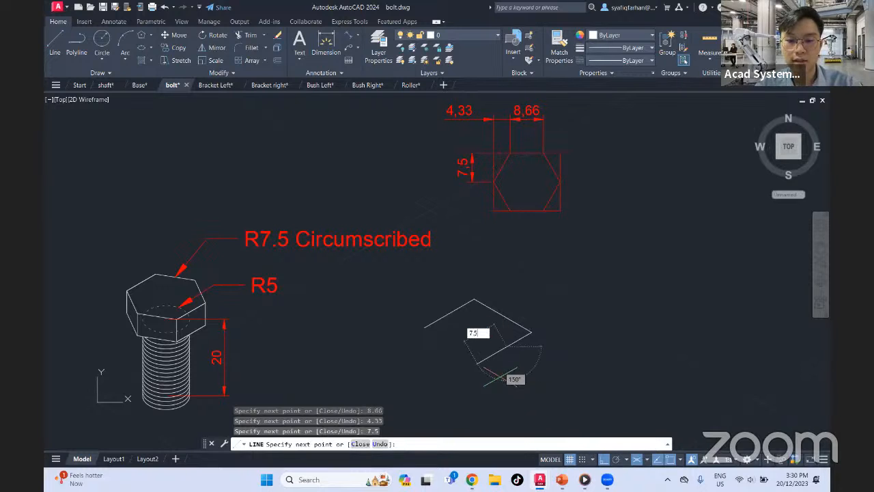
{"action": "type", "text": ".5"}
{"action": "key", "text": "Return"}
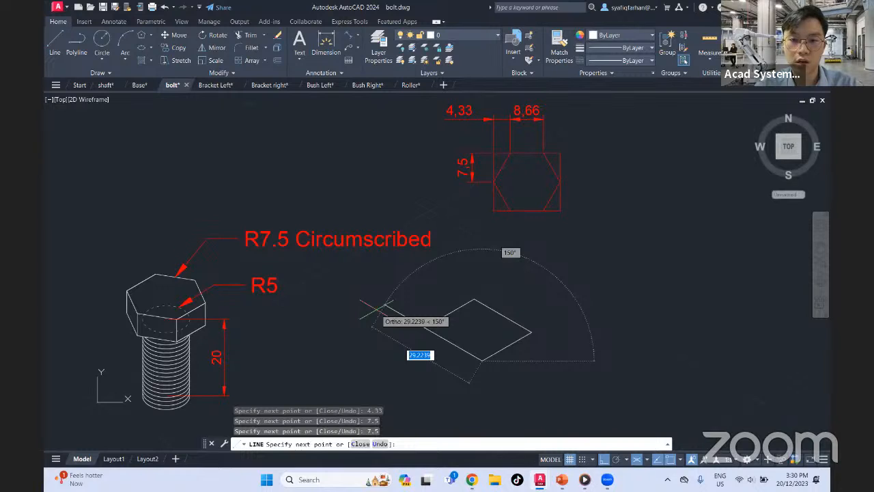
Close the isometric rectangle at 150° with segments of 4.33 and 8.66 and a final segment to the start point
{"action": "type", "text": "4.33"}
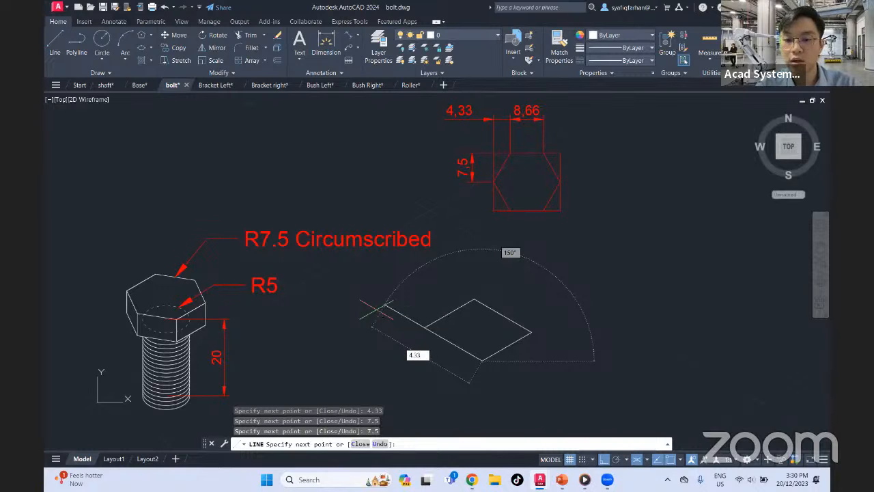
{"action": "key", "text": "Return"}
{"action": "type", "text": "8"}
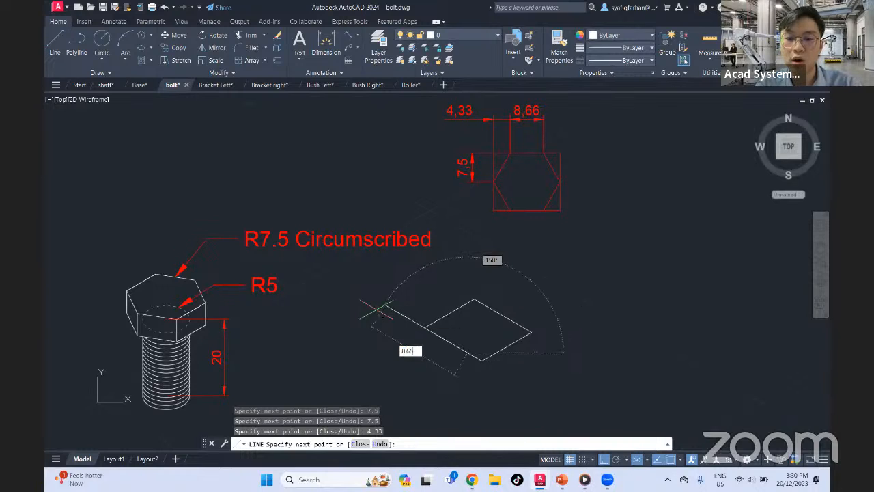
{"action": "type", "text": ".66"}
{"action": "key", "text": "Return"}
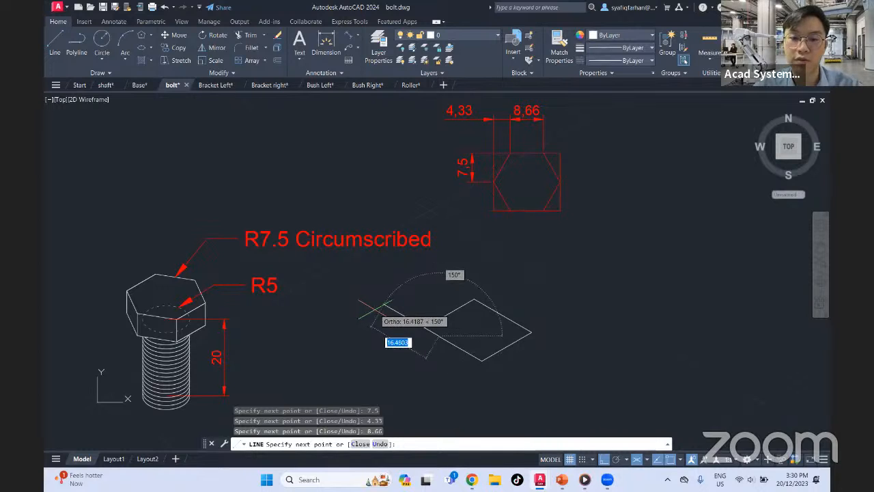
{"action": "left_click", "coordinate": [424, 327]}
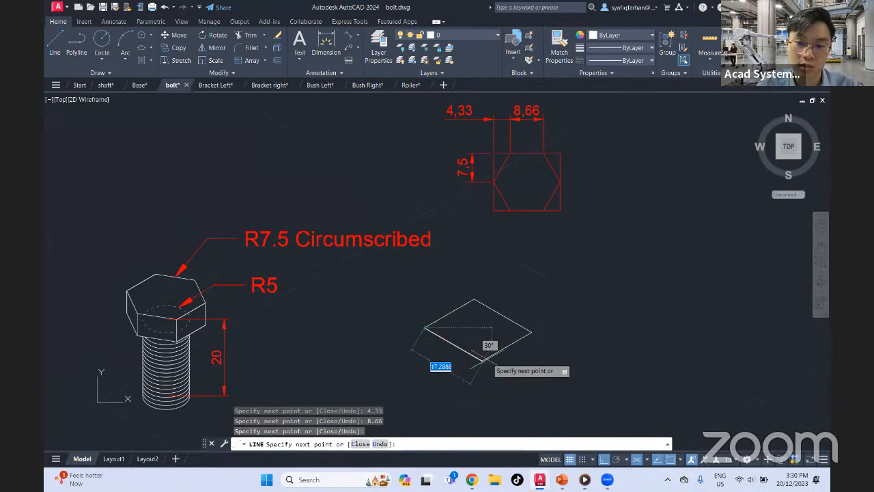
{"action": "key", "text": "Escape"}
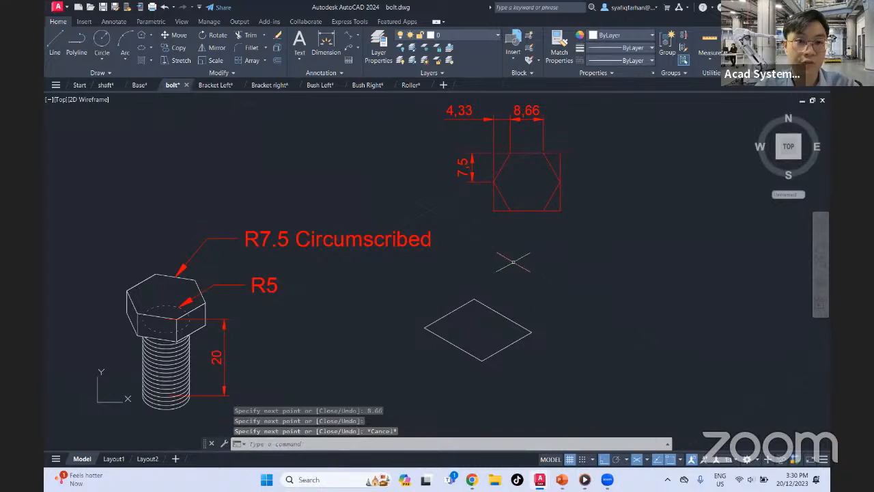
Draw connected lines through the six division points on the isometric rectangle's sides to form a closed isometric hexagon
{"action": "left_click", "coordinate": [55, 43]}
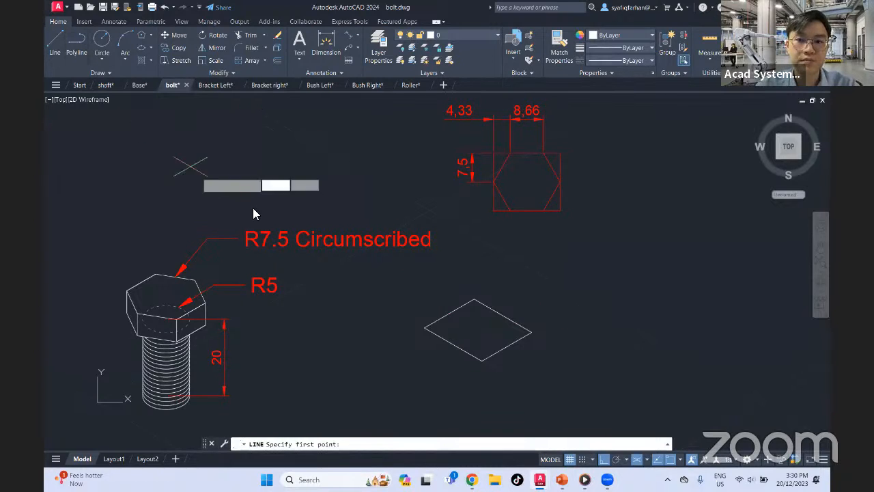
{"action": "left_click", "coordinate": [448, 312]}
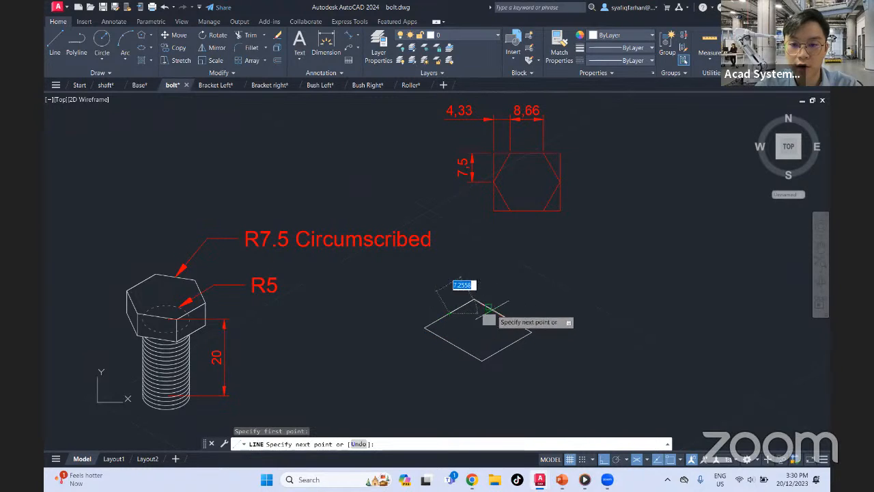
{"action": "left_click", "coordinate": [488, 308]}
{"action": "left_click", "coordinate": [517, 324]}
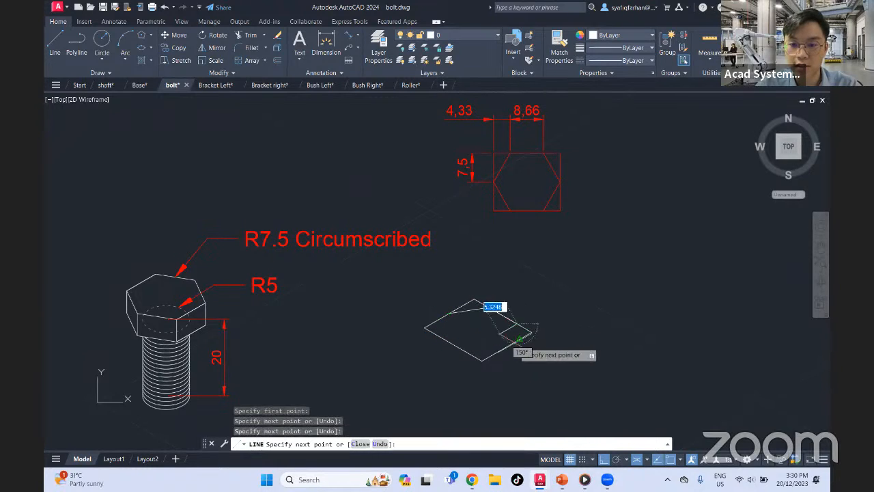
{"action": "left_click", "coordinate": [506, 345]}
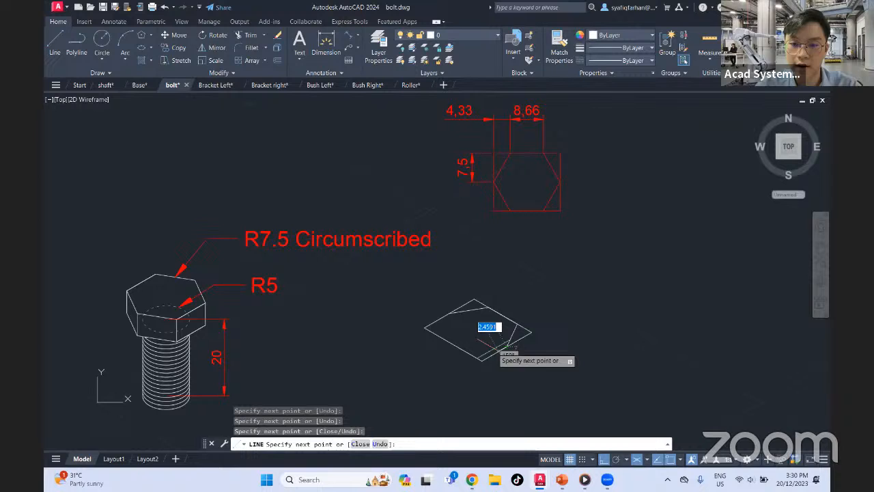
{"action": "left_click", "coordinate": [467, 352]}
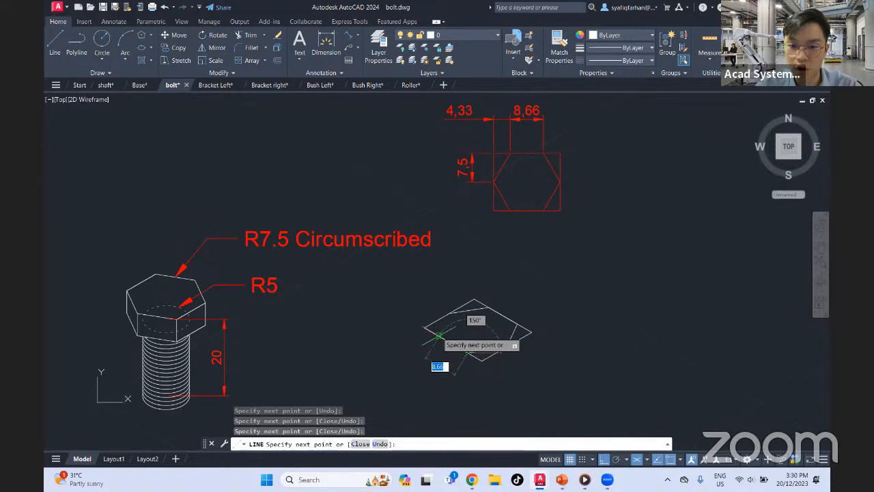
{"action": "left_click", "coordinate": [437, 335]}
{"action": "left_click", "coordinate": [449, 313]}
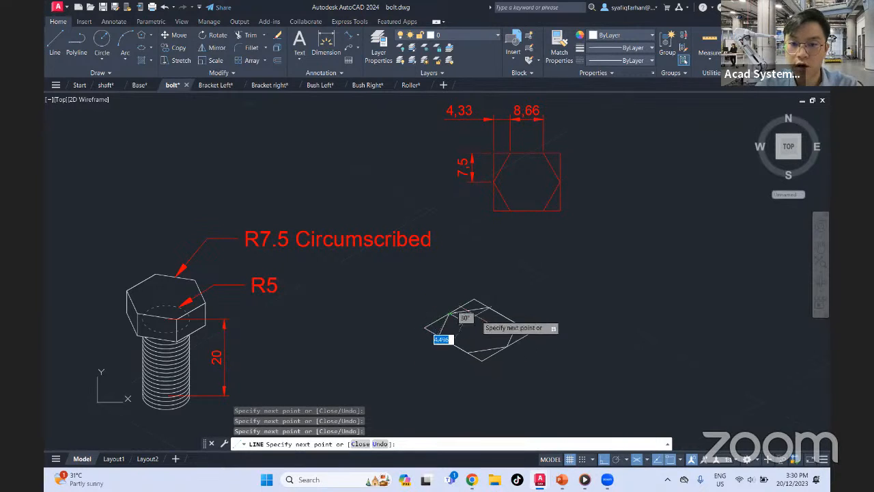
{"action": "key", "text": "Escape"}
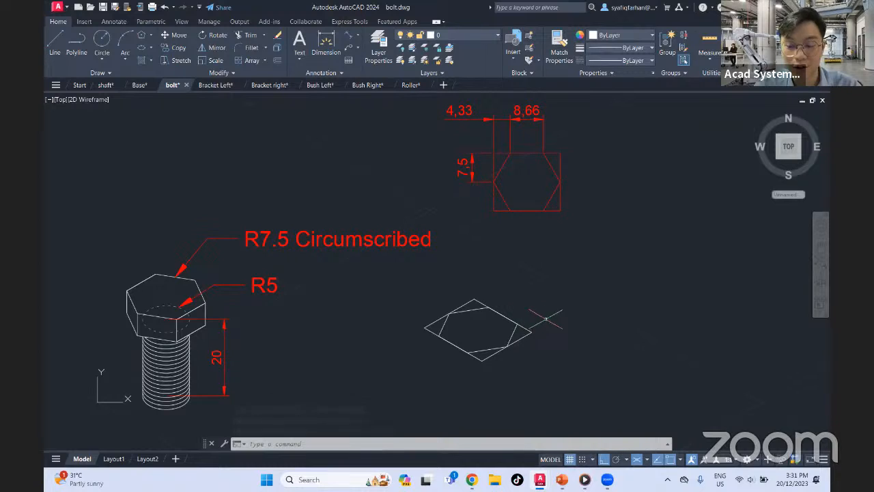
Trim away the isometric rectangle's corners outside the hexagon, leaving only the six hexagon edges
{"action": "type", "text": "tr"}
{"action": "key", "text": "space"}
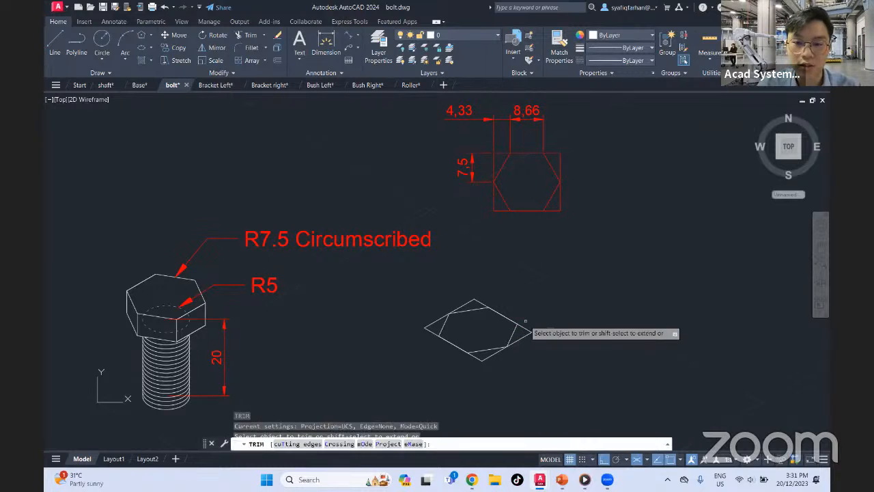
{"action": "left_click_drag", "start_coordinate": [527, 326], "coordinate": [510, 358]}
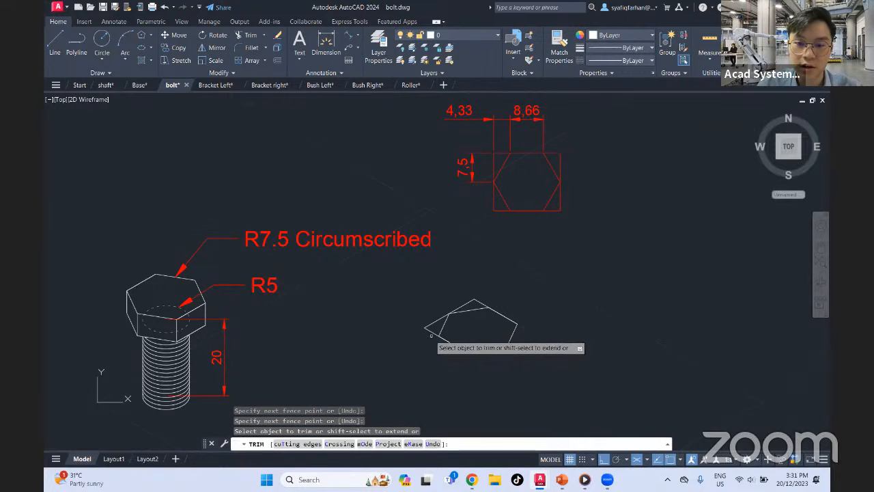
{"action": "mouse_move", "coordinate": [432, 328]}
{"action": "left_mouse_down"}
{"action": "mouse_move", "coordinate": [438, 305]}
{"action": "mouse_move", "coordinate": [494, 292]}
{"action": "mouse_move", "coordinate": [442, 306]}
{"action": "mouse_move", "coordinate": [504, 327]}
{"action": "mouse_move", "coordinate": [502, 313]}
{"action": "mouse_move", "coordinate": [459, 340]}
{"action": "left_mouse_up"}
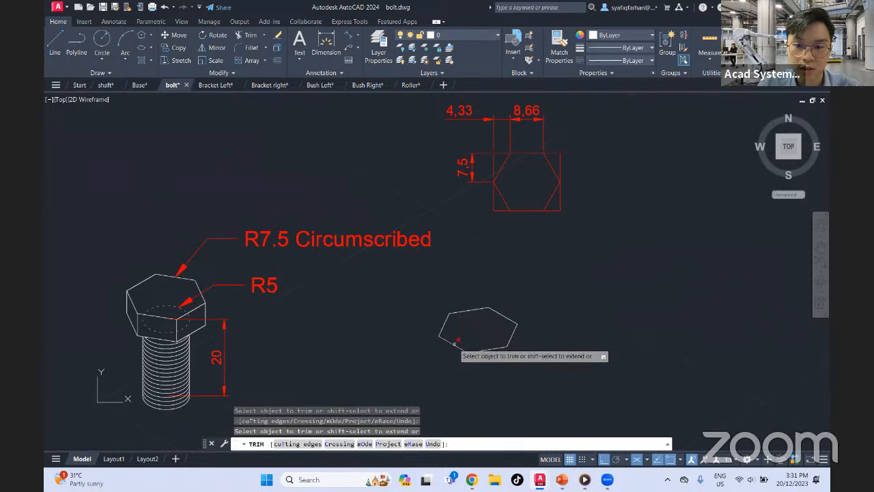
{"action": "key", "text": "Escape"}
Start copying the isometric hexagon from its lowest vertex and switch to the right isoplane to place the copy straight below
{"action": "middle_click_drag", "start_coordinate": [531, 338], "coordinate": [518, 311]}
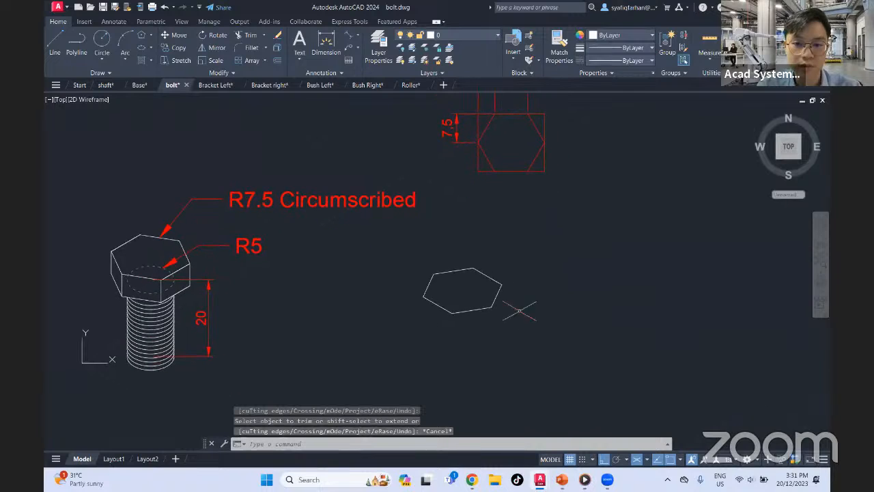
{"action": "left_click", "coordinate": [527, 244]}
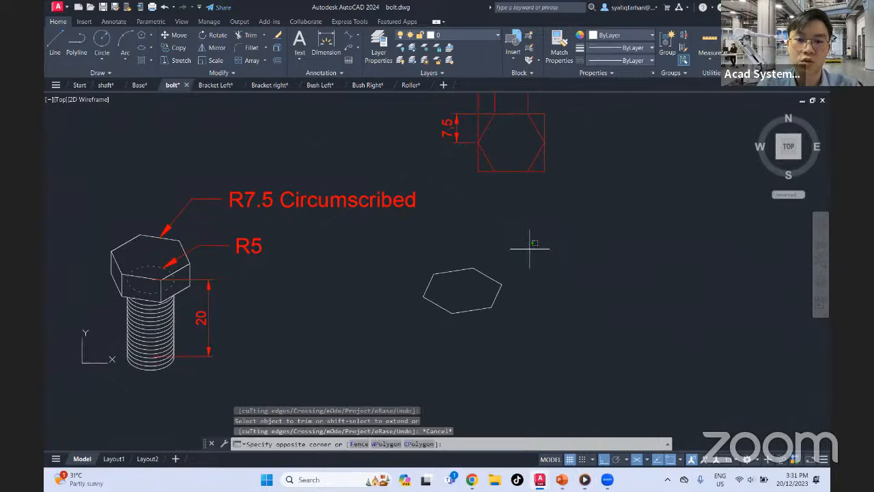
{"action": "left_click", "coordinate": [395, 317]}
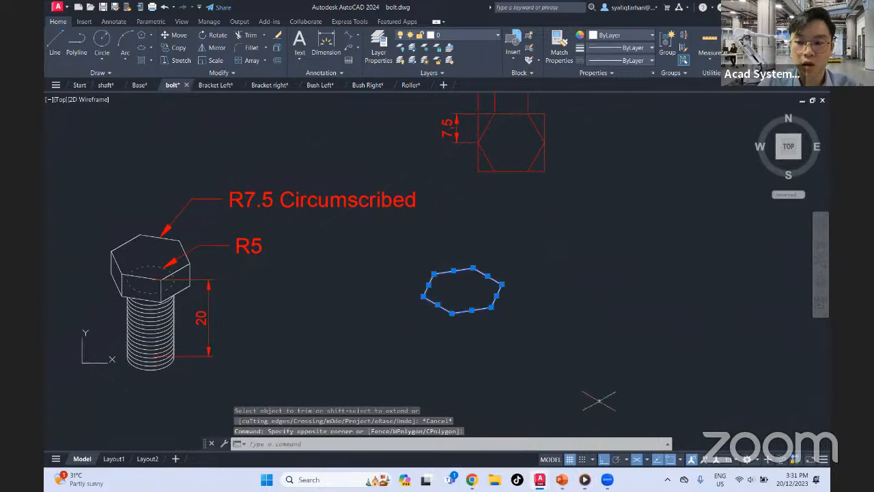
{"action": "left_click", "coordinate": [679, 460]}
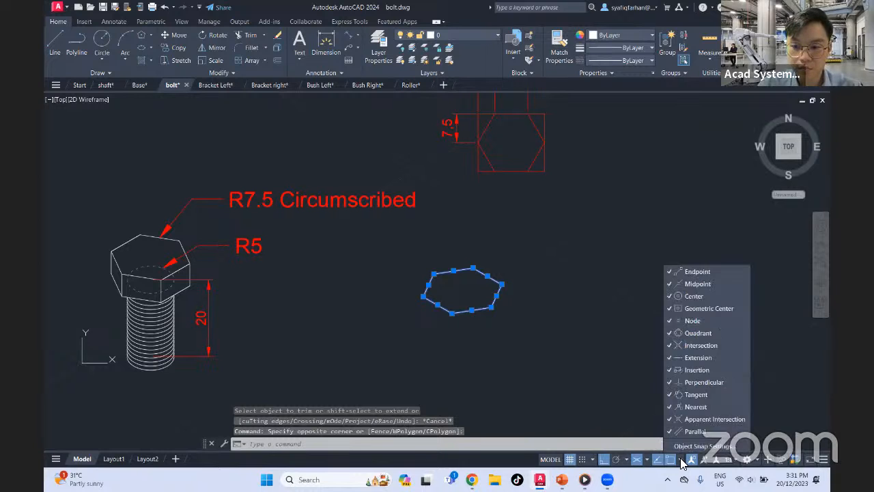
{"action": "left_click", "coordinate": [680, 461]}
{"action": "type", "text": "co"}
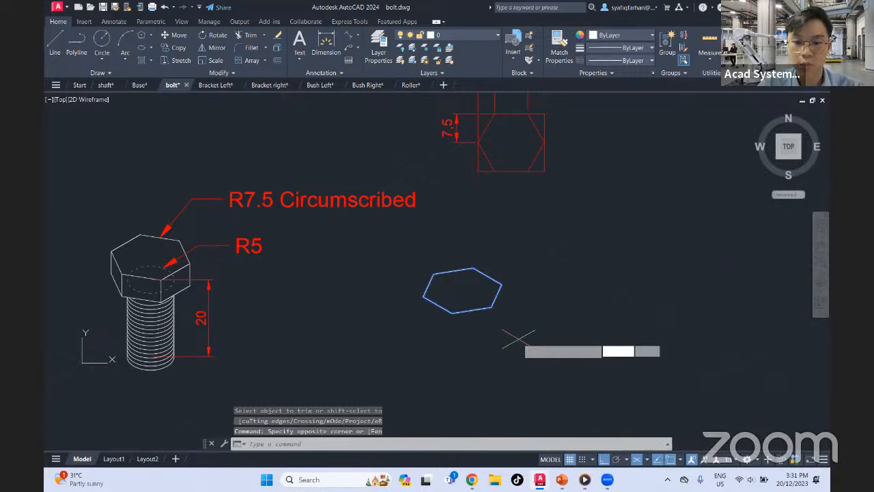
{"action": "key", "text": "Return"}
{"action": "left_click", "coordinate": [451, 312]}
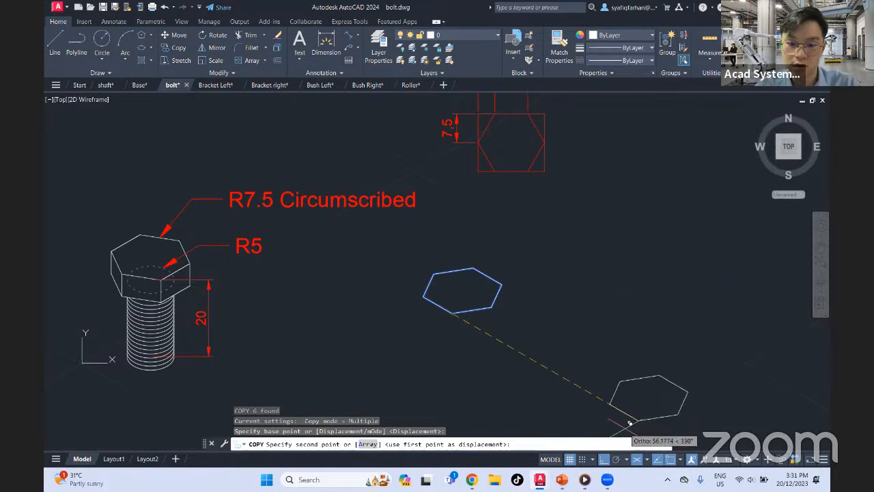
{"action": "key", "text": "F5"}
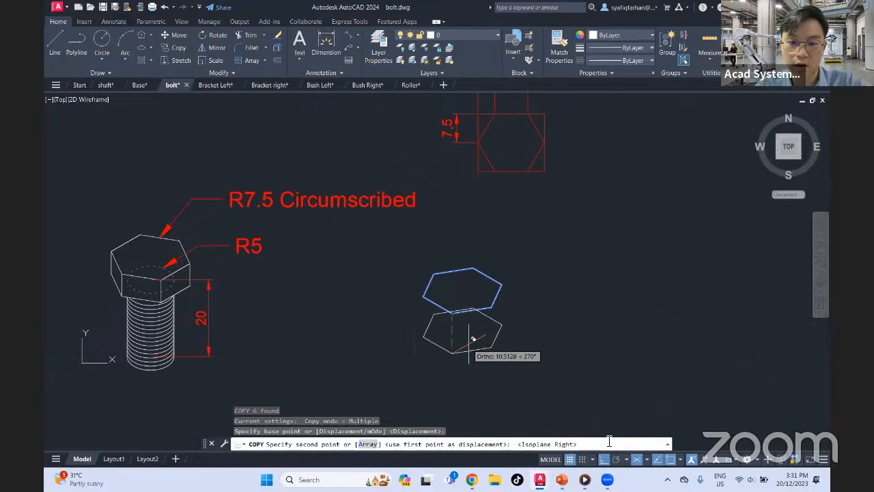
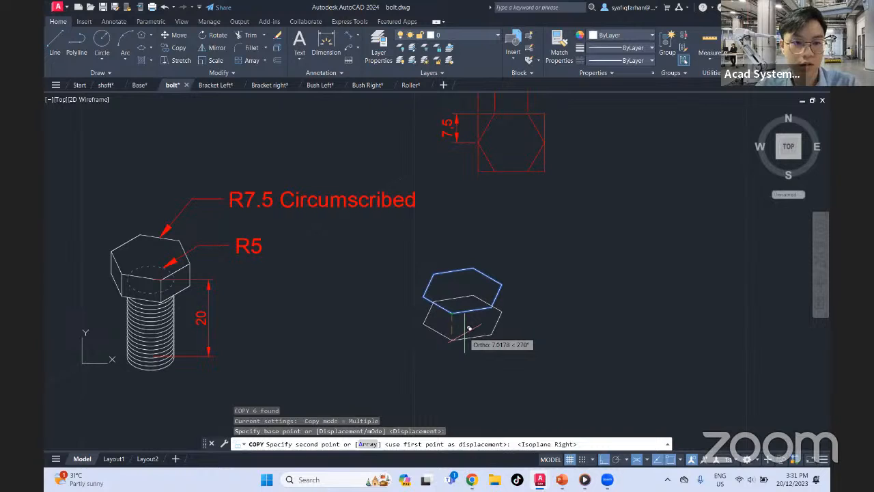
Place the hexagon copy 5 straight below the original and finish copying
{"action": "type", "text": "5"}
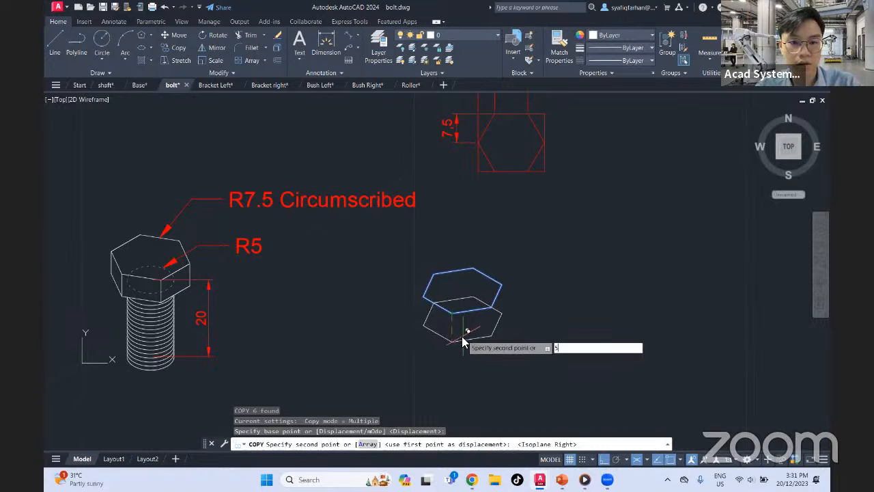
{"action": "key", "text": "Return"}
{"action": "key", "text": "Escape"}
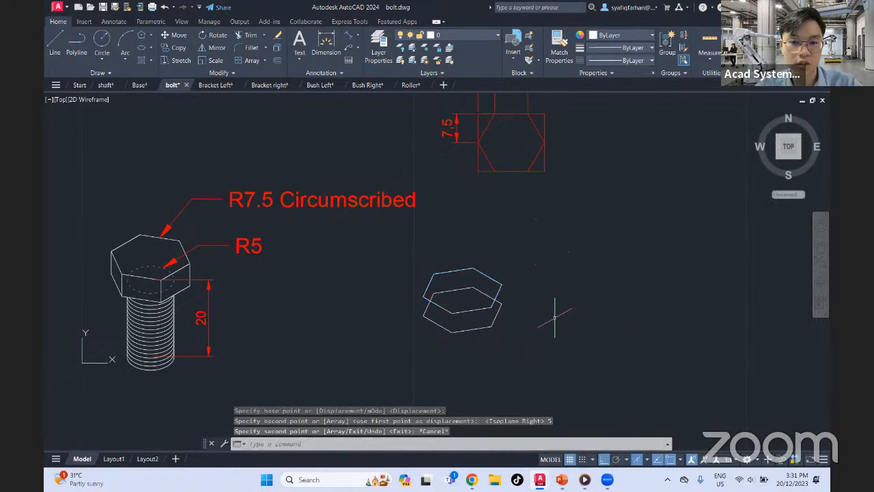
Draw a vertical edge joining the leftmost vertices of the upper and lower hexagons
{"action": "left_click", "coordinate": [54, 41]}
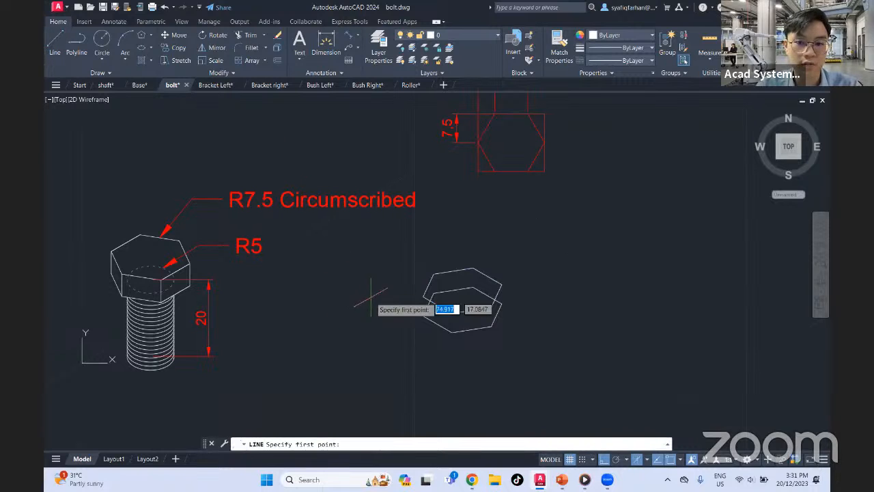
{"action": "left_click", "coordinate": [423, 295]}
{"action": "left_click", "coordinate": [424, 315]}
{"action": "key", "text": "Escape"}
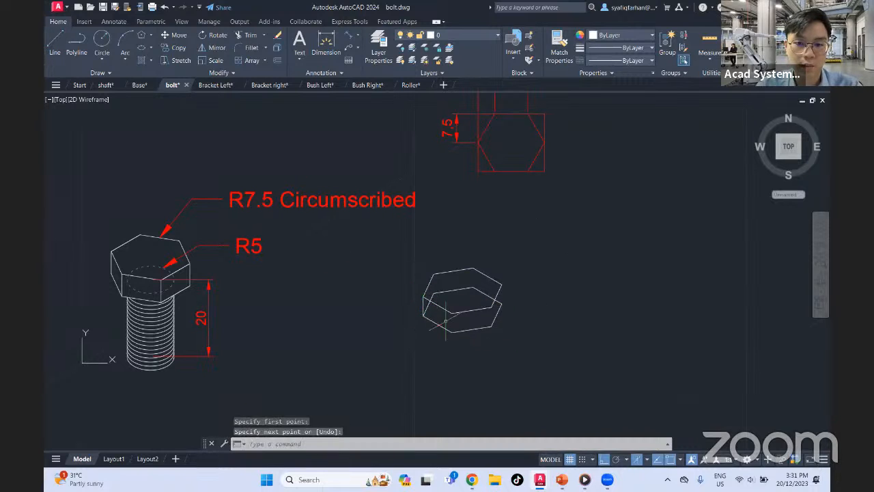
{"action": "key", "text": "space"}
{"action": "left_click", "coordinate": [451, 313]}
{"action": "left_click", "coordinate": [451, 331]}
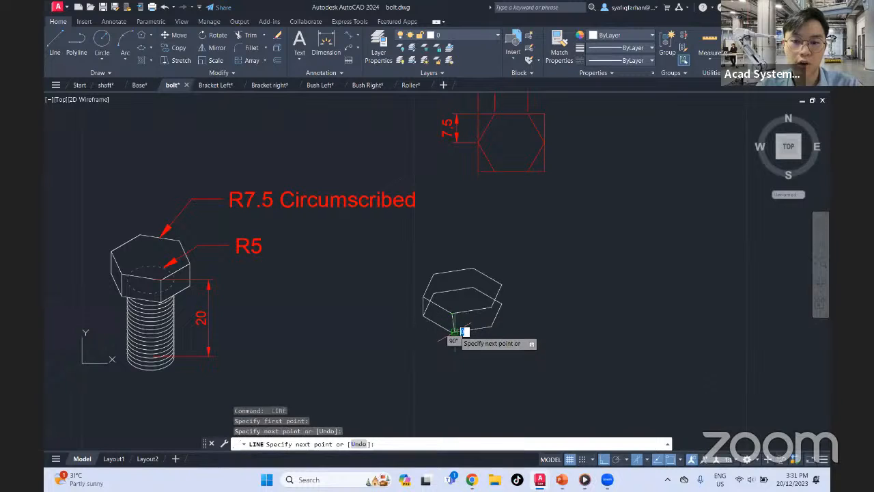
{"action": "key", "text": "Escape"}
{"action": "left_click", "coordinate": [450, 318]}
{"action": "left_click", "coordinate": [454, 331]}
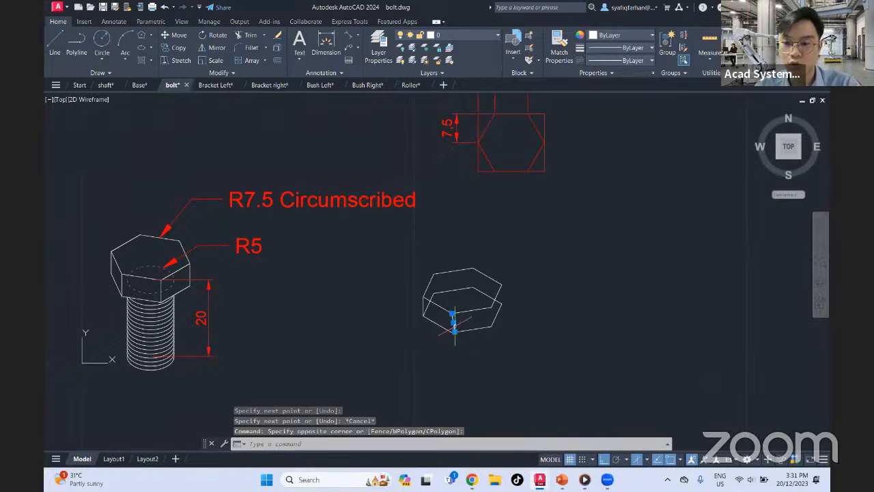
{"action": "key", "text": "Delete"}
Draw vertical edges joining the upper and lower hexagons at the lowest vertex, the front-right vertex and the rightmost vertex
{"action": "type", "text": "l"}
{"action": "key", "text": "Return"}
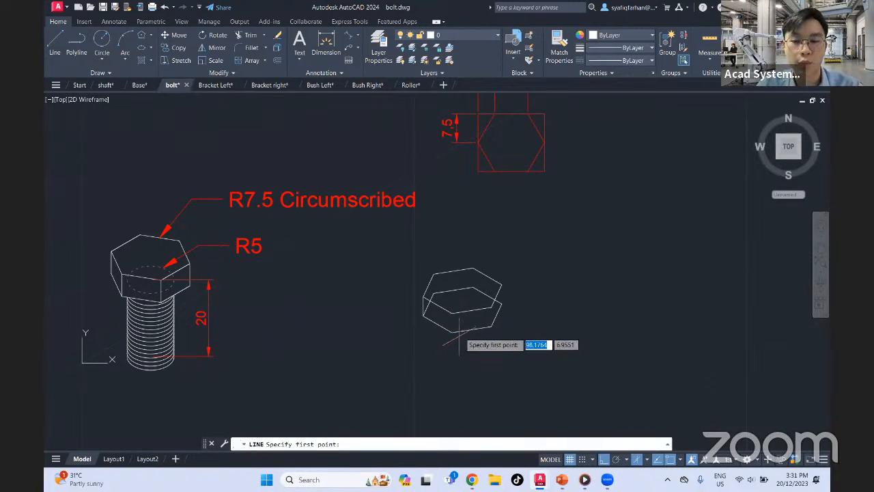
{"action": "left_click", "coordinate": [451, 312]}
{"action": "key", "text": "Escape"}
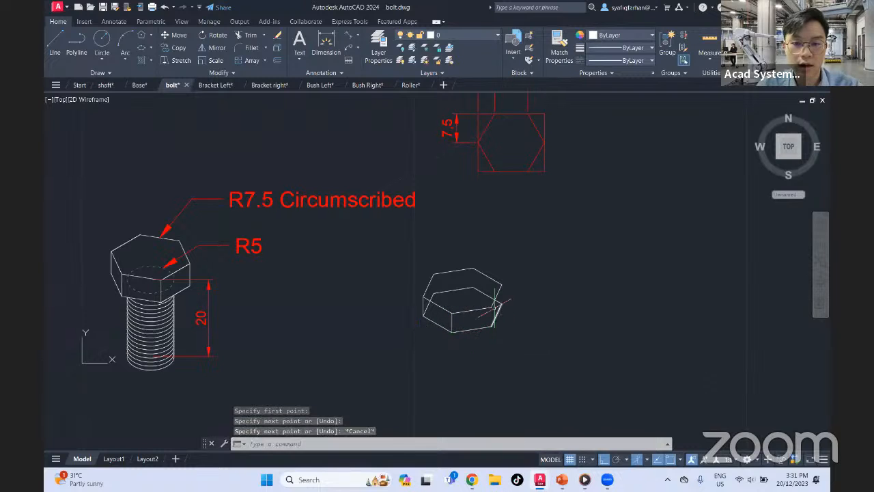
{"action": "key", "text": "Return"}
{"action": "left_click", "coordinate": [491, 307]}
{"action": "key", "text": "Escape"}
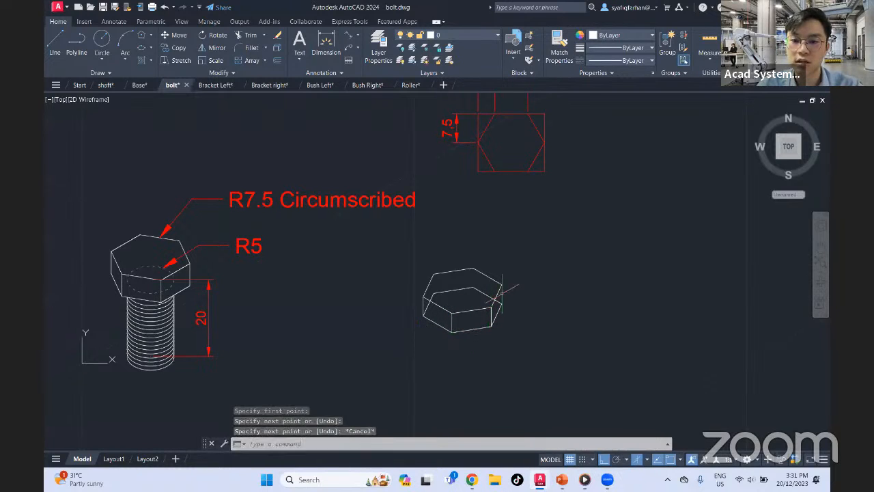
{"action": "key", "text": "Return"}
{"action": "left_click", "coordinate": [502, 294]}
{"action": "key", "text": "Escape"}
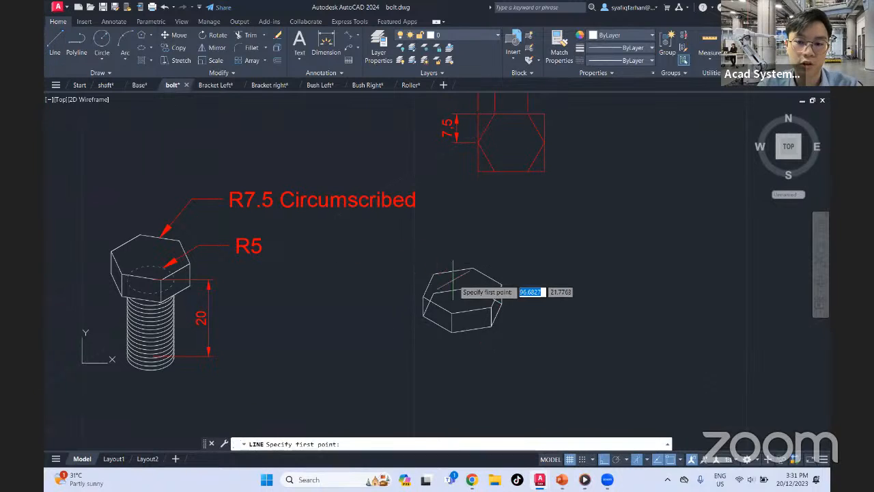
Draw two crossing construction lines on the lower hexagon, one between opposite vertices and one between the midpoints of its left and right sides
{"action": "left_click", "coordinate": [473, 288]}
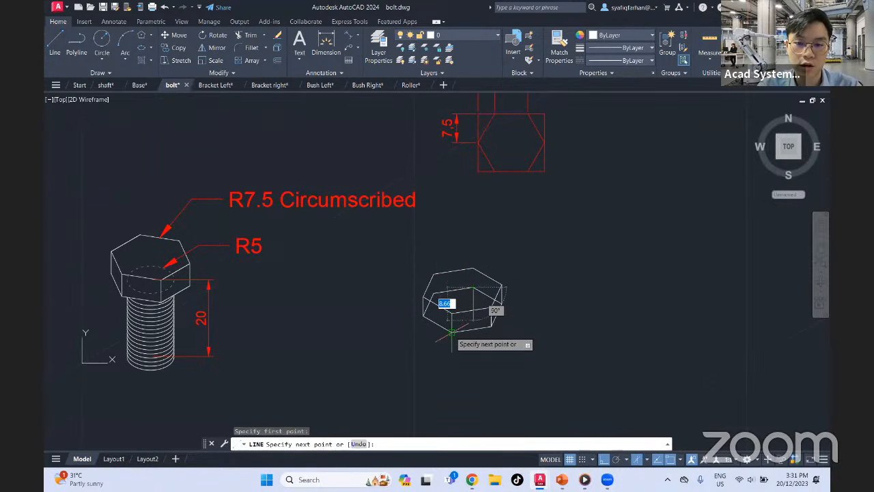
{"action": "left_click", "coordinate": [451, 330]}
{"action": "key", "text": "Escape"}
{"action": "key", "text": "Return"}
{"action": "left_click", "coordinate": [428, 301]}
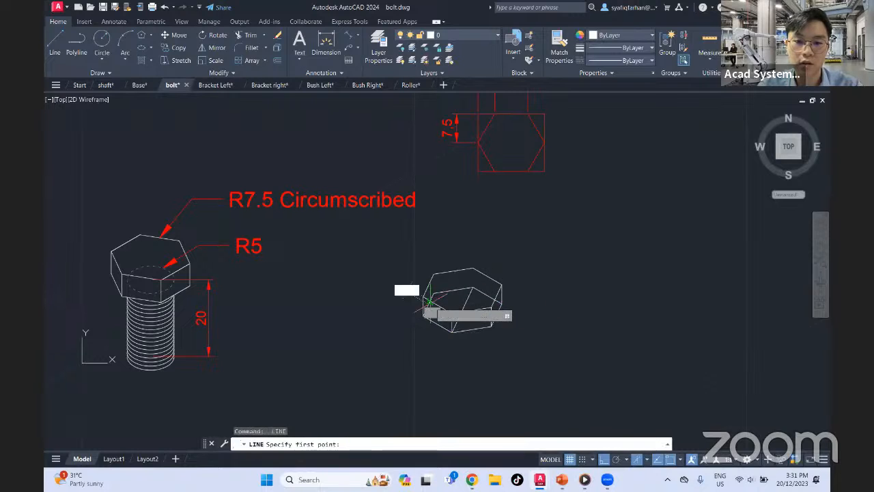
{"action": "left_click", "coordinate": [496, 313]}
{"action": "key", "text": "Escape"}
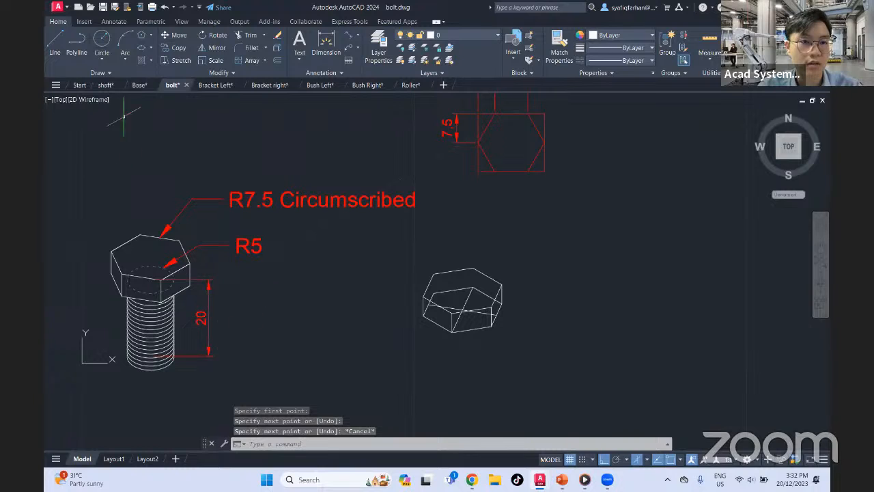
Draw a radius 5 isocircle in the top isoplane, centred where the construction lines cross on the lower hexagon
{"action": "left_click", "coordinate": [146, 48]}
{"action": "left_click", "coordinate": [169, 80]}
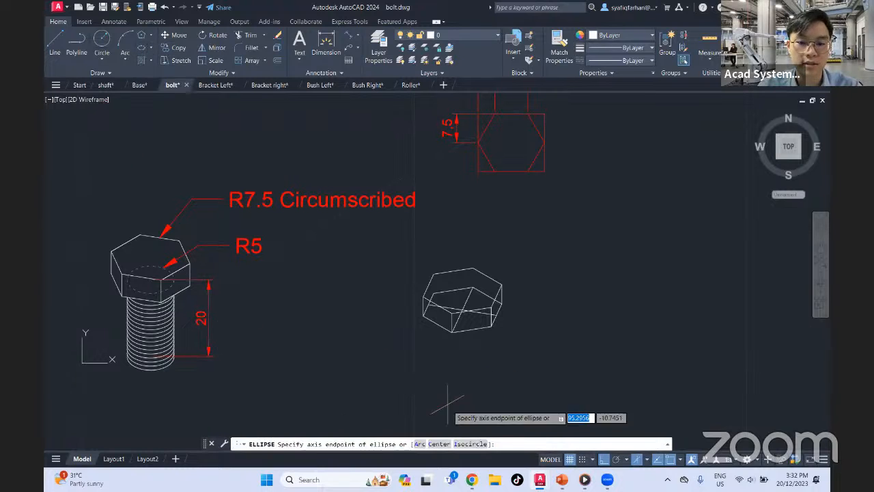
{"action": "left_click", "coordinate": [464, 444]}
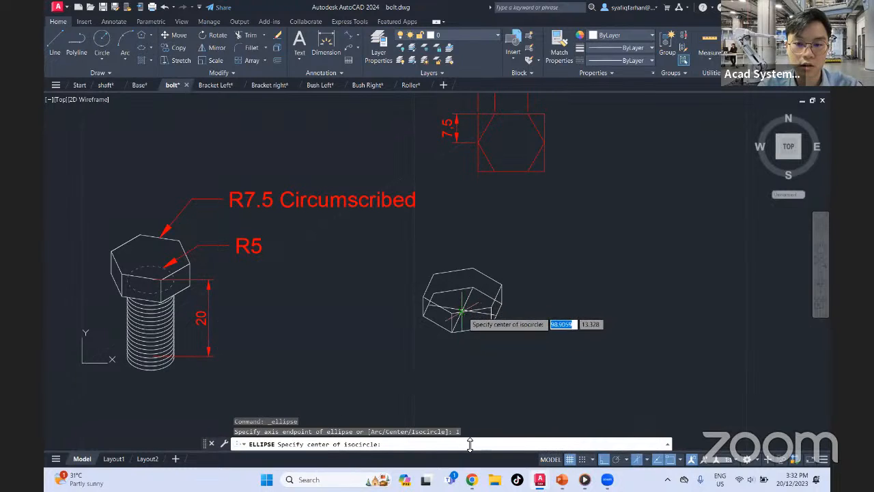
{"action": "scroll", "coordinate": [456, 309], "scroll_direction": "up", "scroll_amount": 5}
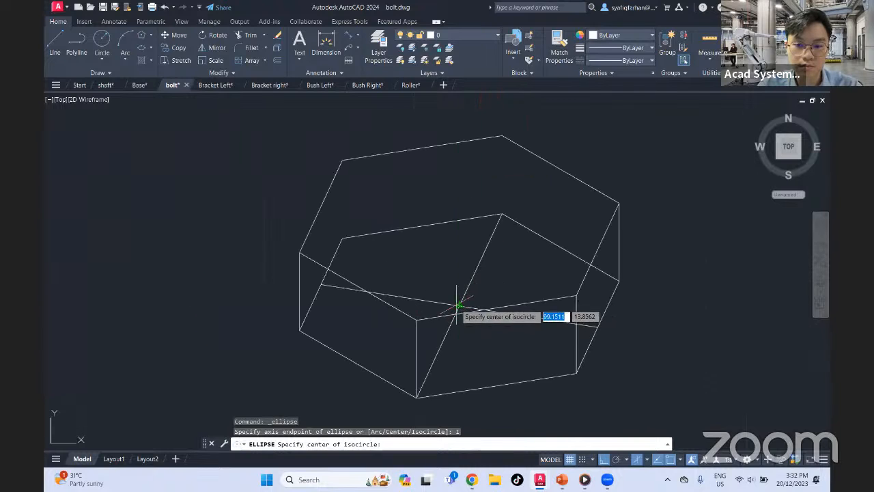
{"action": "scroll", "coordinate": [456, 305], "scroll_direction": "up", "scroll_amount": 4}
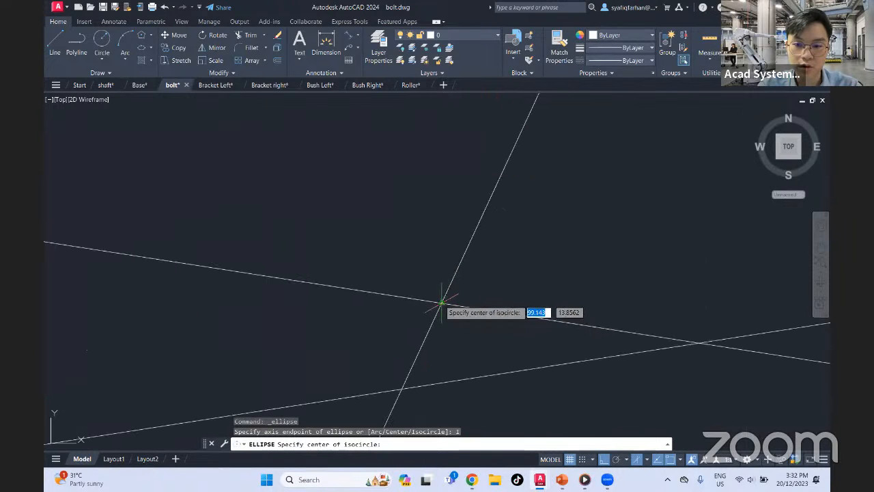
{"action": "left_click", "coordinate": [442, 302]}
{"action": "scroll", "coordinate": [443, 306], "scroll_direction": "down", "scroll_amount": 8}
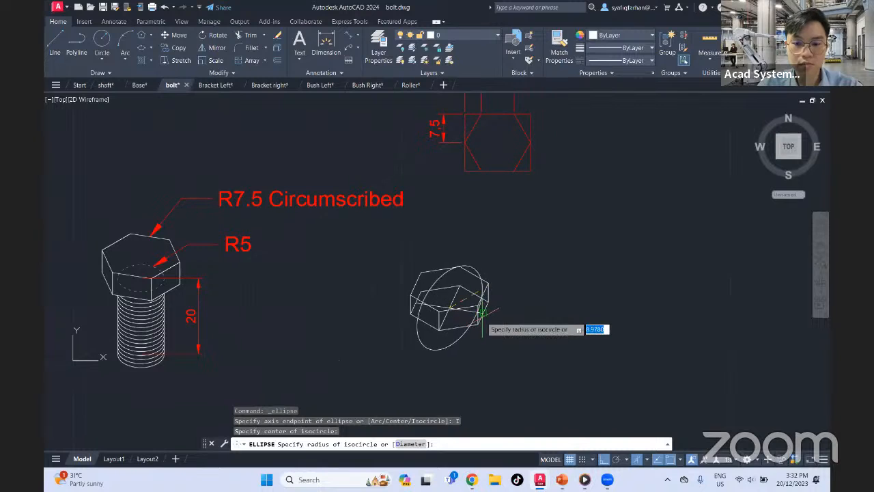
{"action": "key", "text": "F5"}
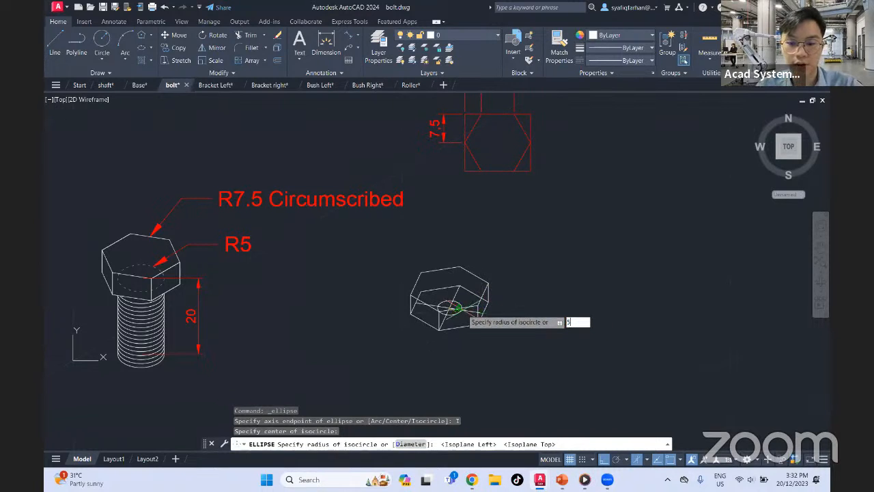
{"action": "type", "text": "5"}
{"action": "key", "text": "Return"}
{"action": "key", "text": "Escape"}
Erase the two construction lines crossing the lower hexagon
{"action": "scroll", "coordinate": [456, 316], "scroll_direction": "up", "scroll_amount": 4}
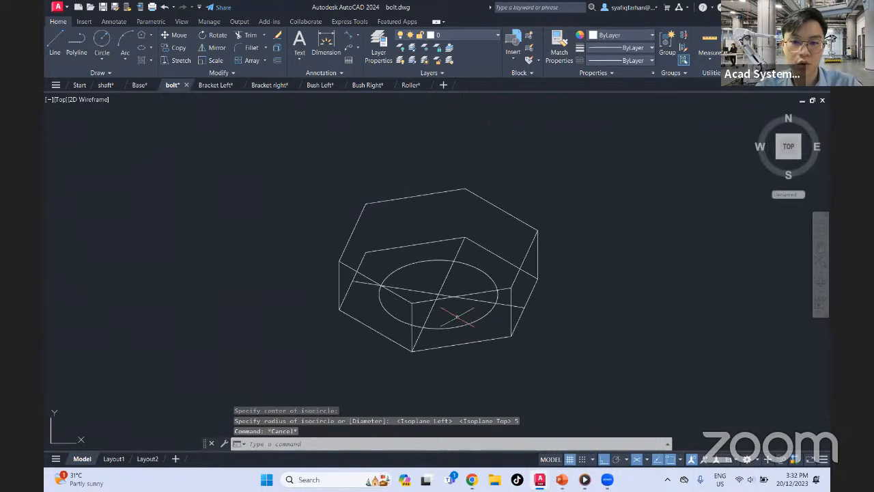
{"action": "left_click", "coordinate": [477, 301]}
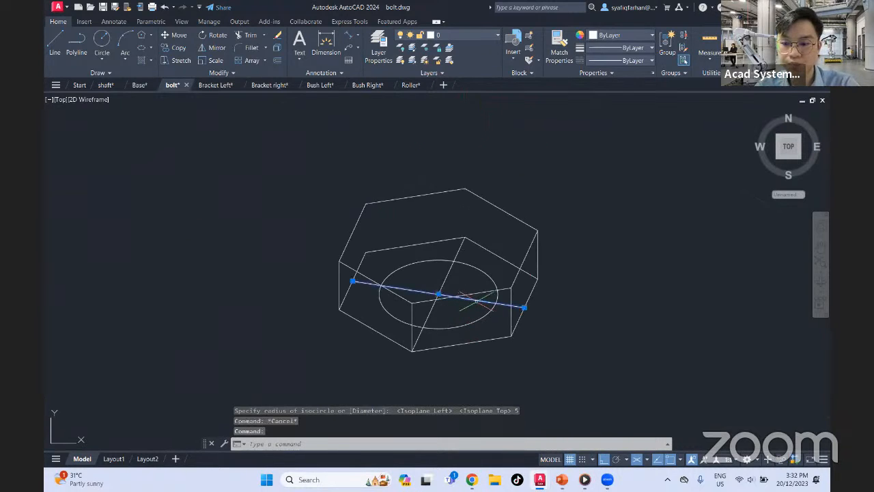
{"action": "key", "text": "Delete"}
{"action": "scroll", "coordinate": [430, 314], "scroll_direction": "down", "scroll_amount": 4}
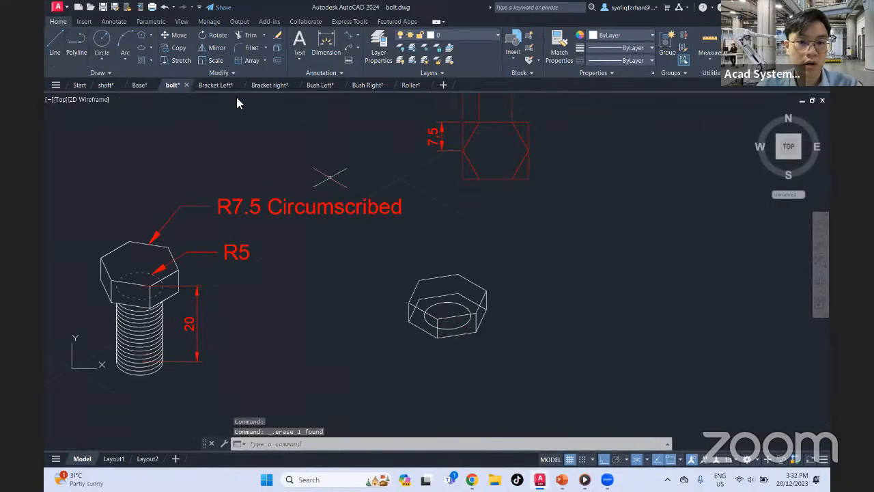
Copy the isocircle from its centre 20 straight down, using the right isoplane
{"action": "type", "text": "co"}
{"action": "key", "text": "Return"}
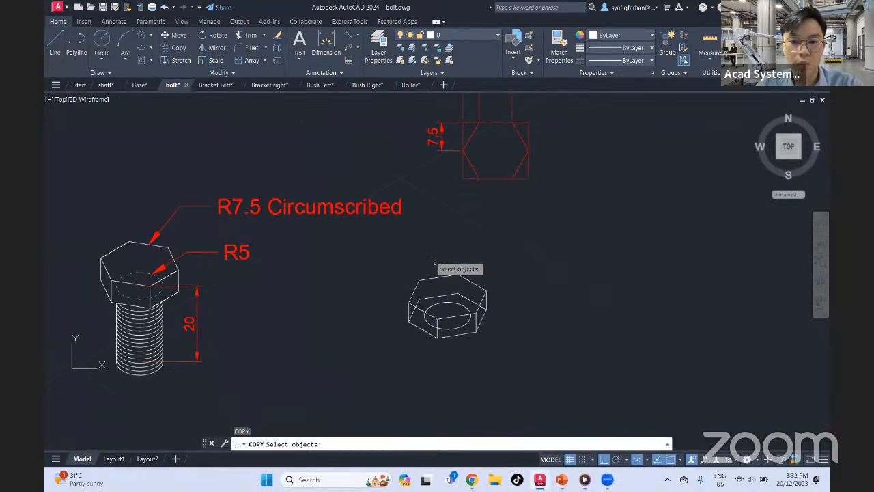
{"action": "left_click", "coordinate": [458, 325]}
{"action": "key", "text": "Return"}
{"action": "left_click", "coordinate": [448, 315]}
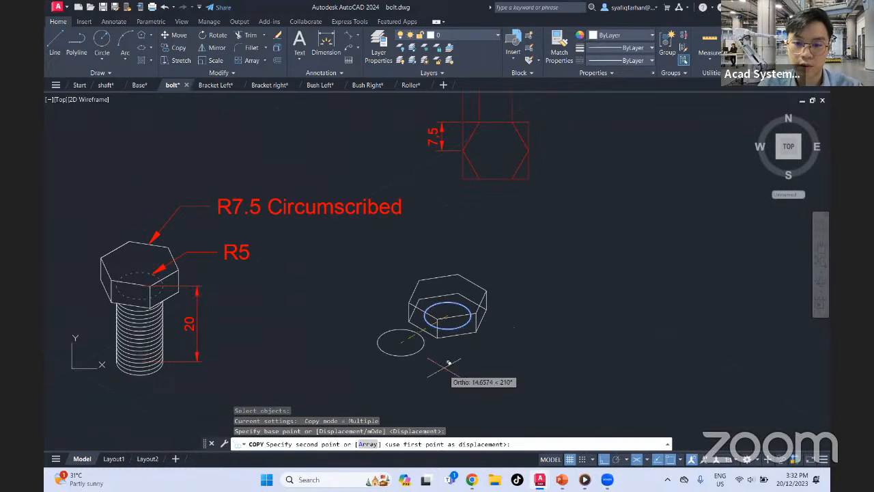
{"action": "key", "text": "F5"}
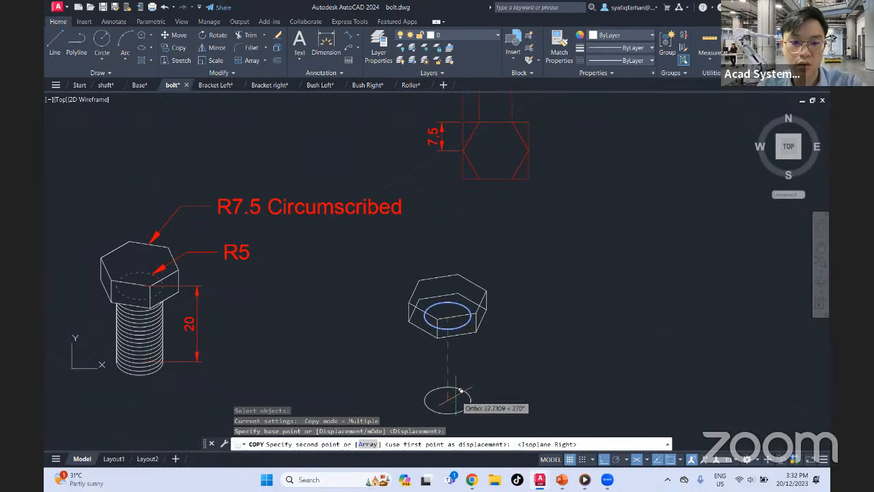
{"action": "type", "text": "20"}
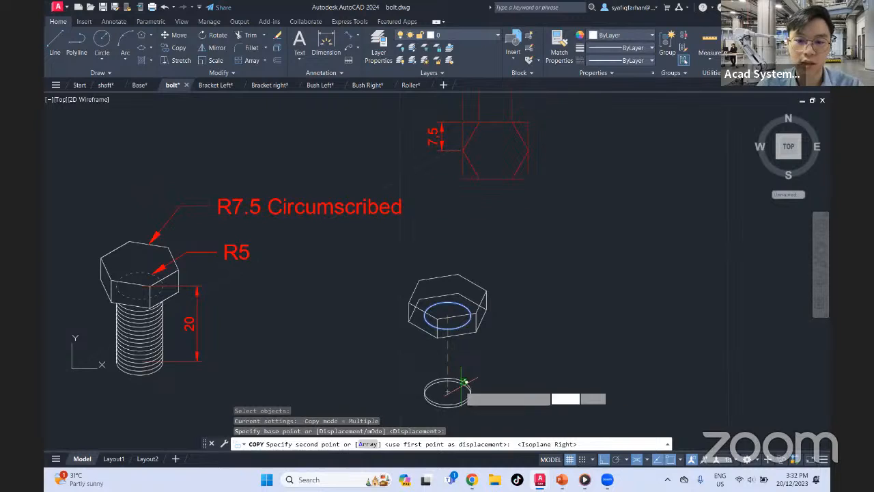
{"action": "key", "text": "Return"}
{"action": "key", "text": "Escape"}
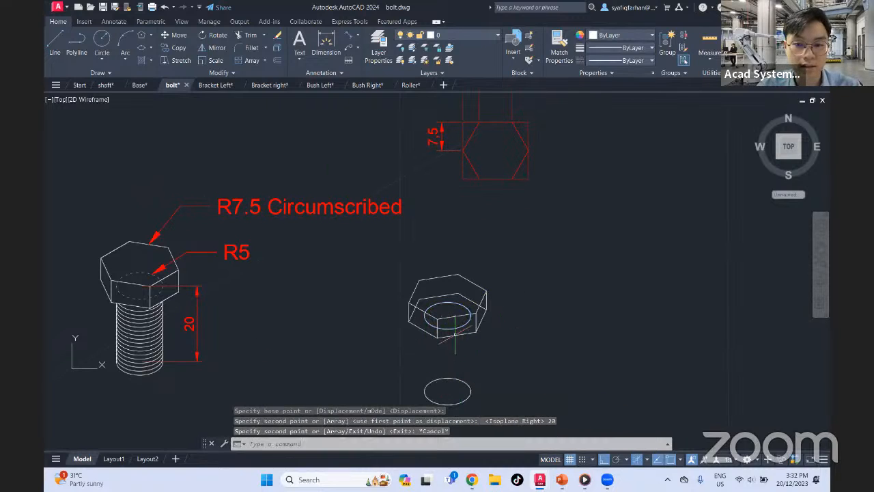
Trim away the lower hexagon's rear edges that are hidden behind the bolt head
{"action": "left_click", "coordinate": [435, 297]}
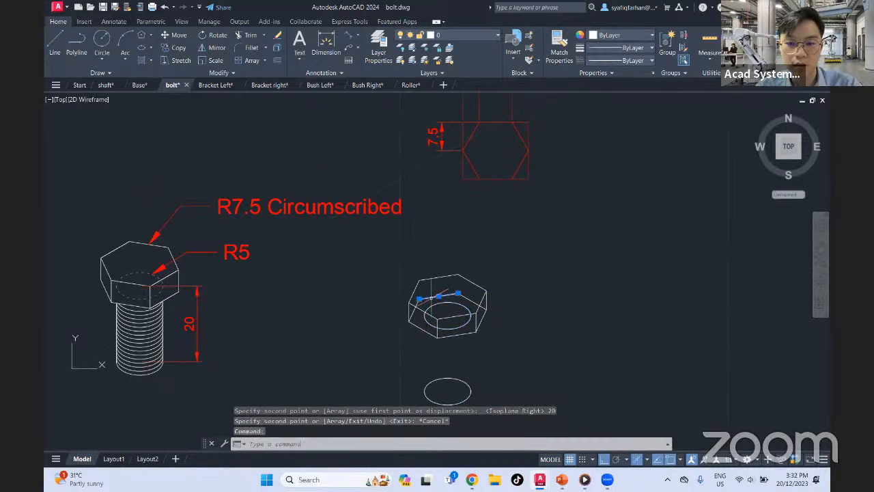
{"action": "type", "text": "tr"}
{"action": "key", "text": "Return"}
{"action": "left_click", "coordinate": [440, 295]}
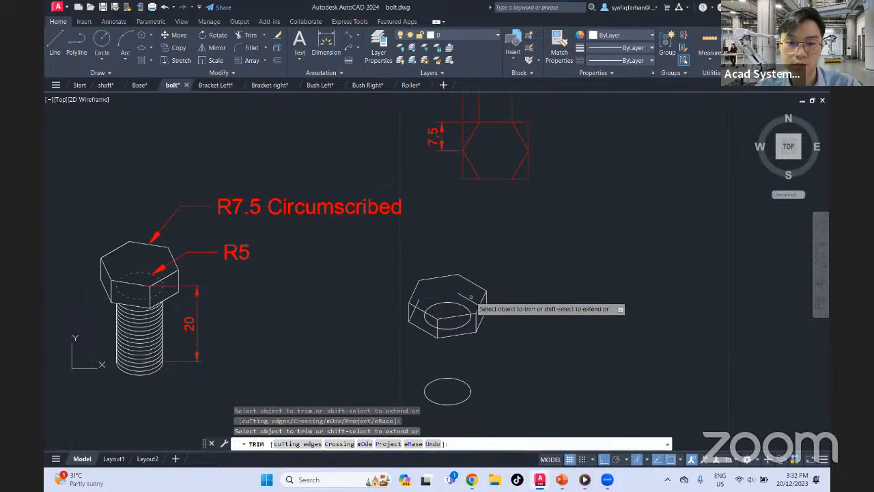
{"action": "left_click_drag", "start_coordinate": [472, 295], "coordinate": [467, 303]}
{"action": "left_click", "coordinate": [423, 301]}
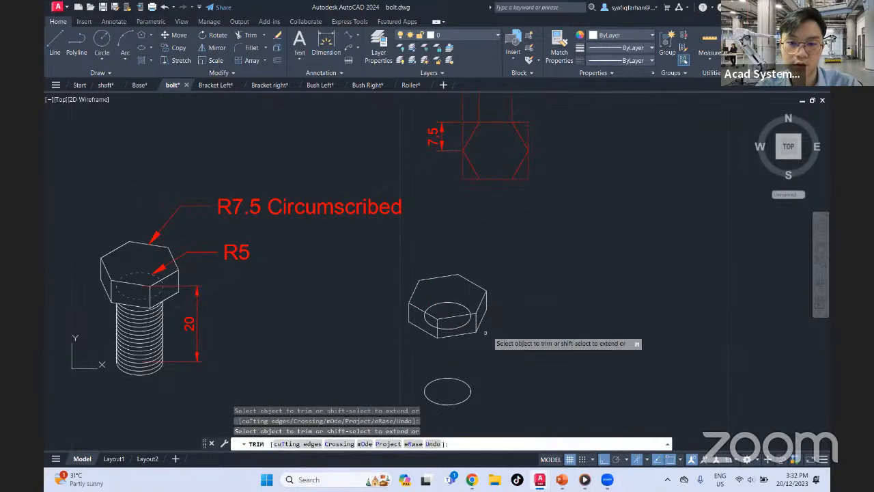
{"action": "key", "text": "Escape"}
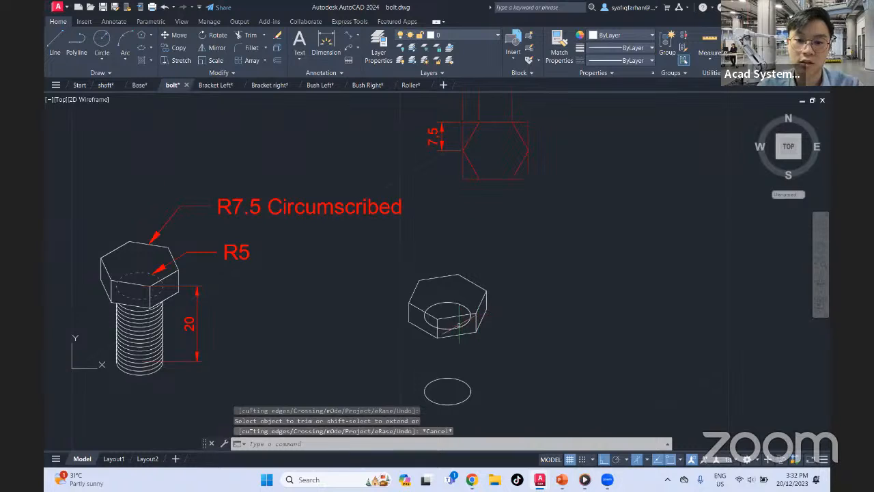
Move the isocircle inside the bolt head to the Hidden Line layer
{"action": "left_click", "coordinate": [461, 327]}
{"action": "left_click", "coordinate": [463, 35]}
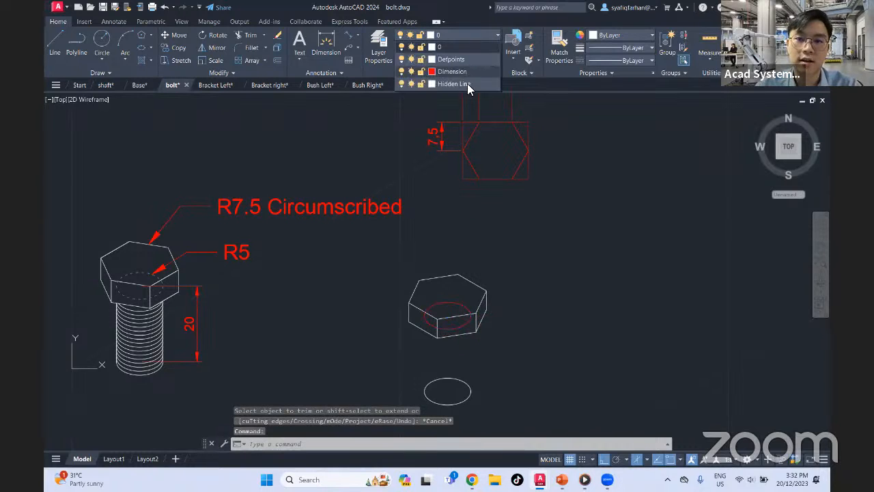
{"action": "left_click", "coordinate": [467, 83]}
{"action": "key", "text": "Escape"}
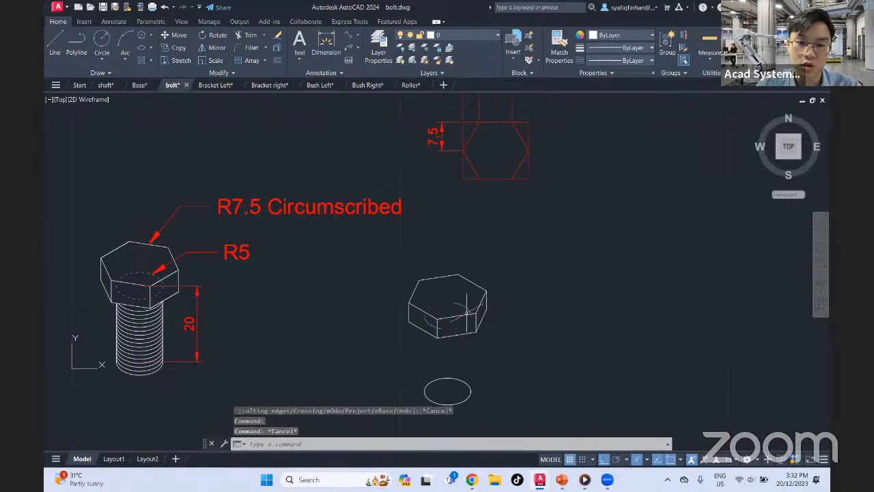
Set the linetype scale of the hidden isocircle inside the bolt head to 0.05
{"action": "left_click", "coordinate": [466, 305]}
{"action": "right_click", "coordinate": [464, 305]}
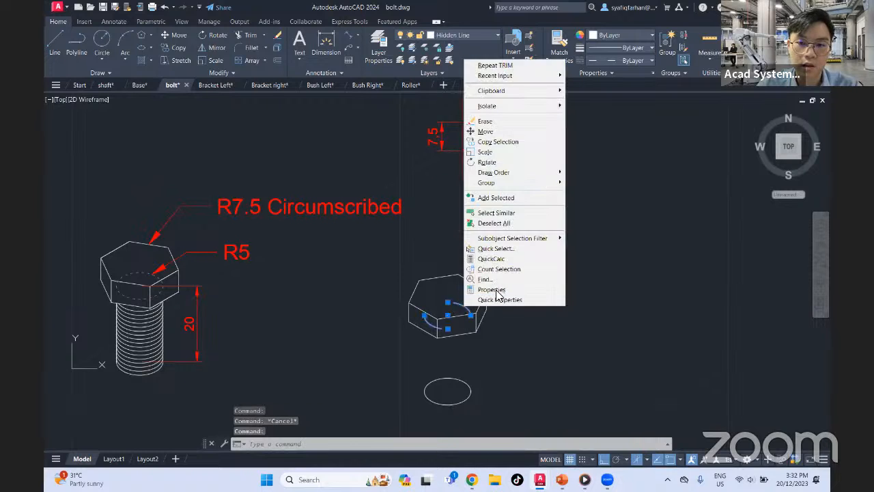
{"action": "left_click", "coordinate": [492, 289]}
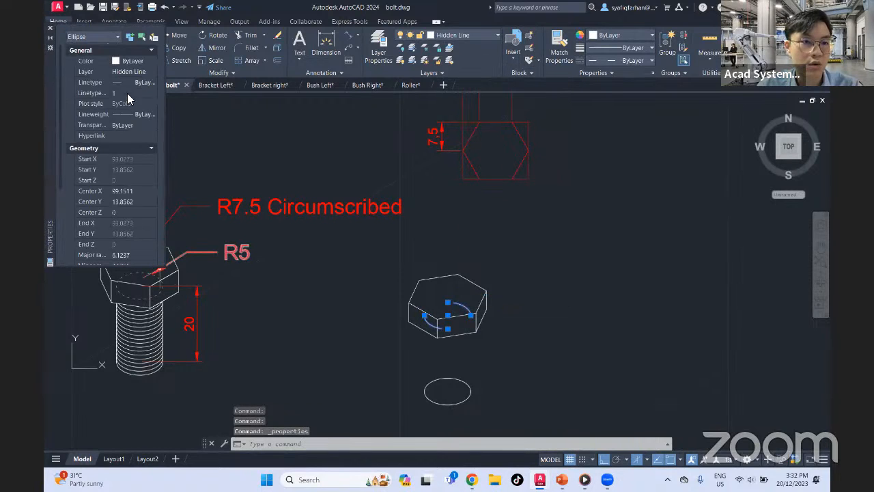
{"action": "scroll", "coordinate": [136, 213], "scroll_direction": "down", "scroll_amount": 3}
{"action": "scroll", "coordinate": [128, 210], "scroll_direction": "up", "scroll_amount": 3}
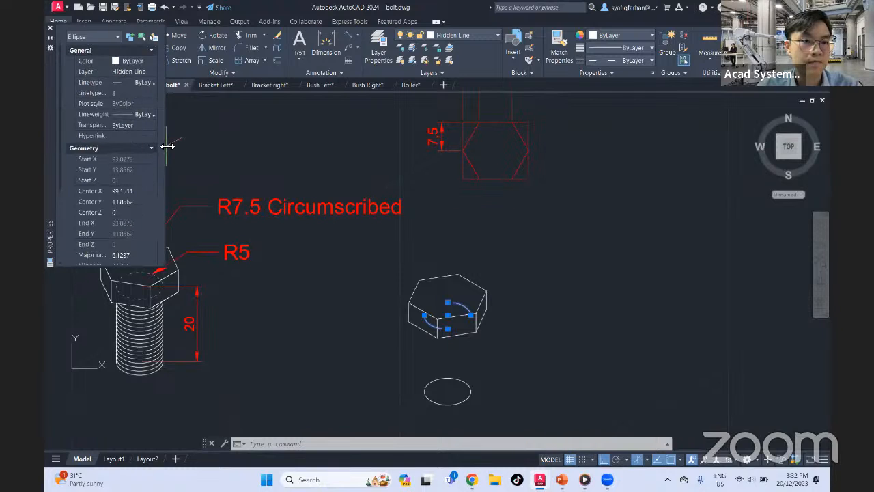
{"action": "left_click_drag", "start_coordinate": [167, 146], "coordinate": [256, 137]}
{"action": "left_click", "coordinate": [179, 94]}
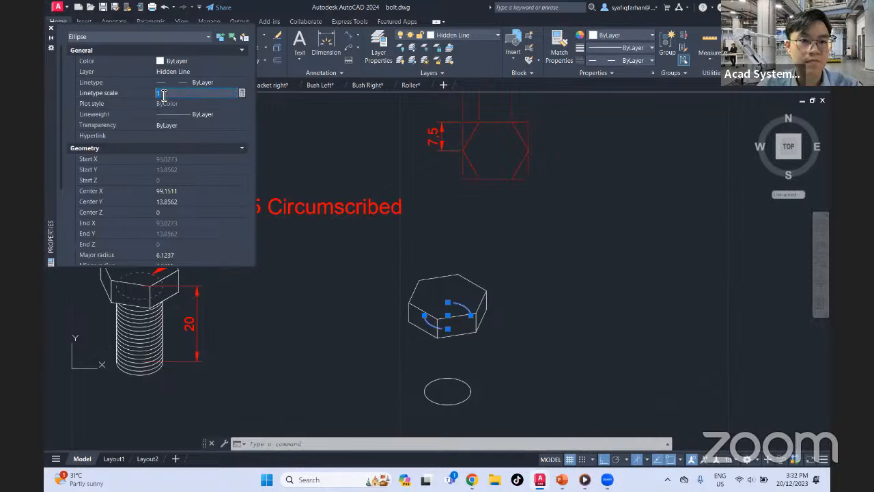
{"action": "type", "text": "0.05"}
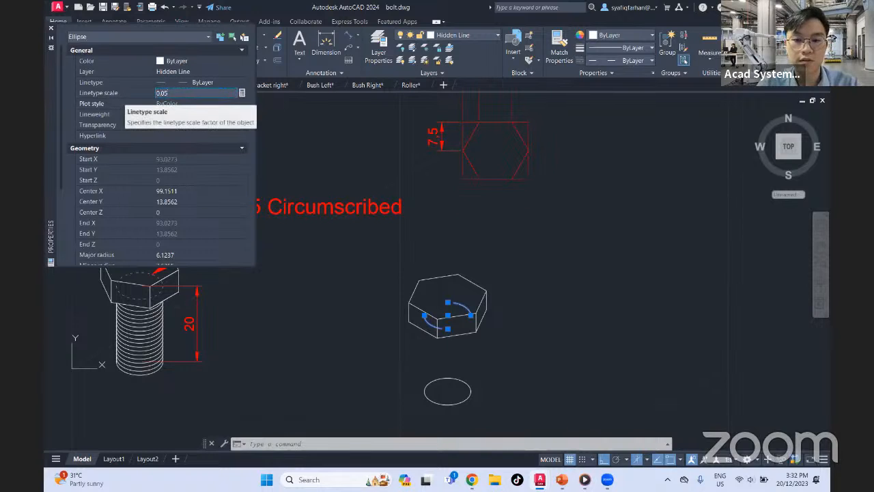
{"action": "key", "text": "Return"}
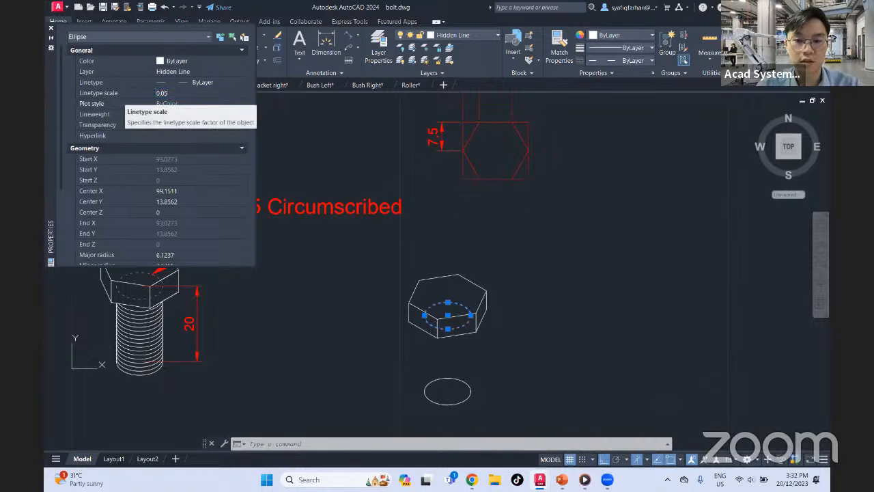
{"action": "left_click", "coordinate": [49, 30]}
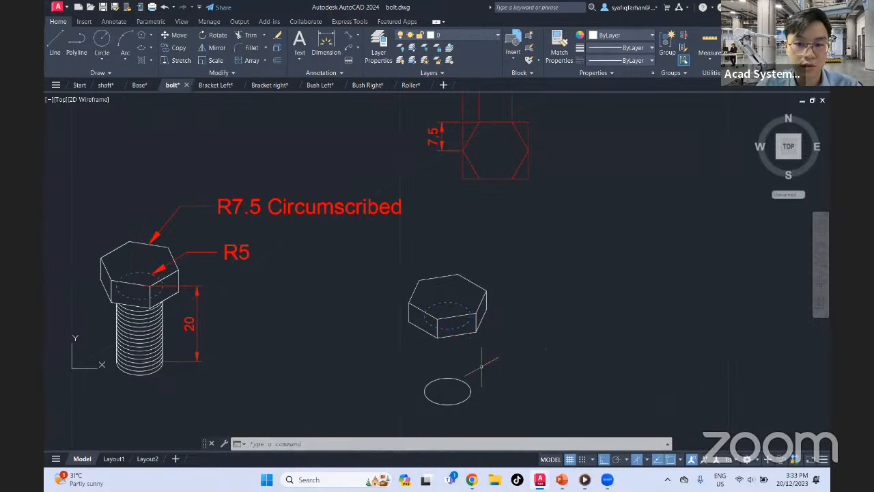
Draw the two vertical shank sides, 20 long, from the lower isocircle's left and right quadrants up to the hidden isocircle's quadrants
{"action": "left_click", "coordinate": [57, 40]}
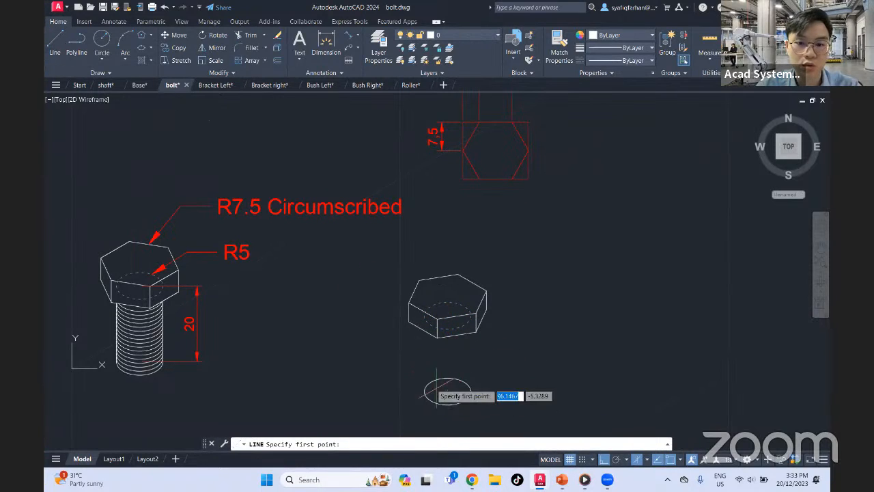
{"action": "scroll", "coordinate": [428, 372], "scroll_direction": "down", "scroll_amount": 2}
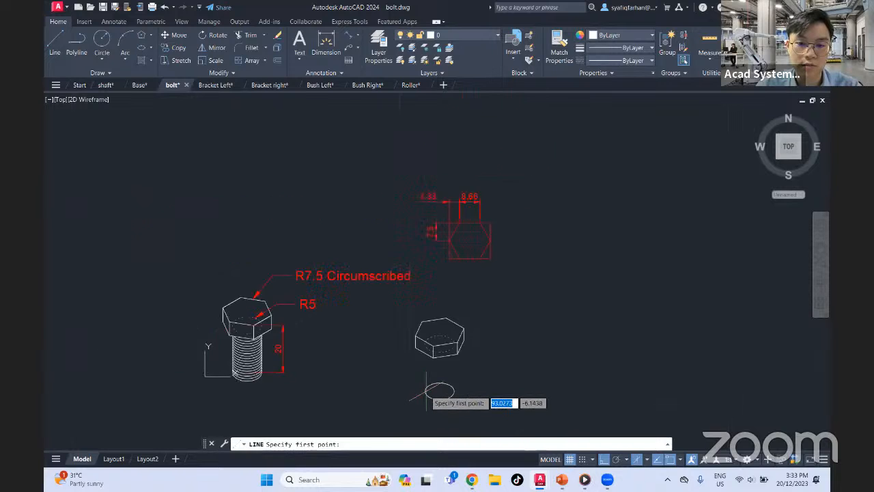
{"action": "scroll", "coordinate": [428, 372], "scroll_direction": "up", "scroll_amount": 5}
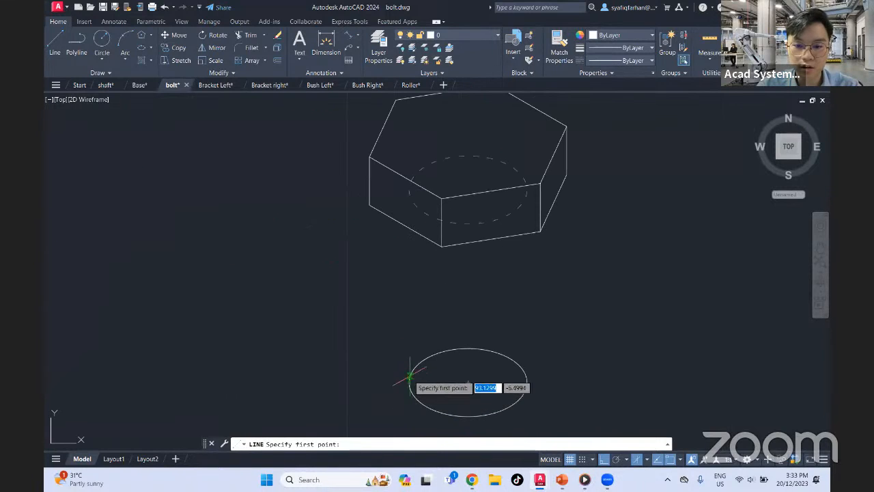
{"action": "left_click", "coordinate": [410, 380]}
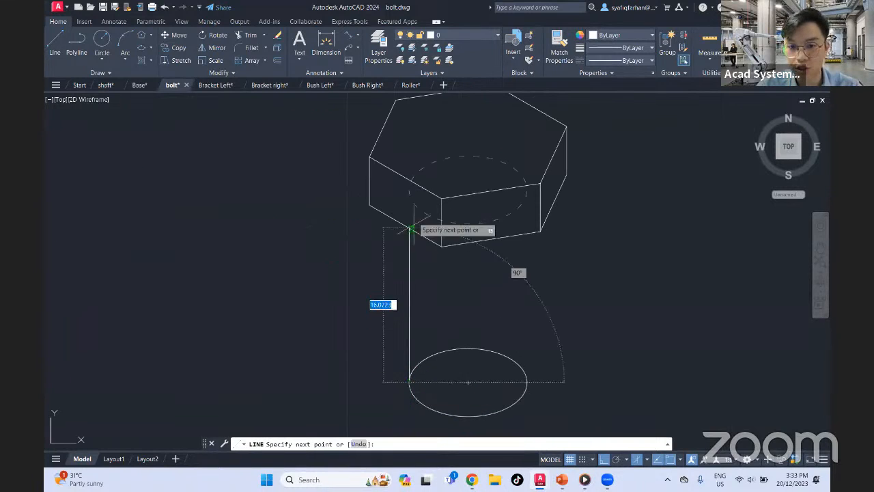
{"action": "left_click", "coordinate": [408, 187]}
{"action": "key", "text": "Return"}
{"action": "key", "text": "Return"}
{"action": "left_click", "coordinate": [526, 382]}
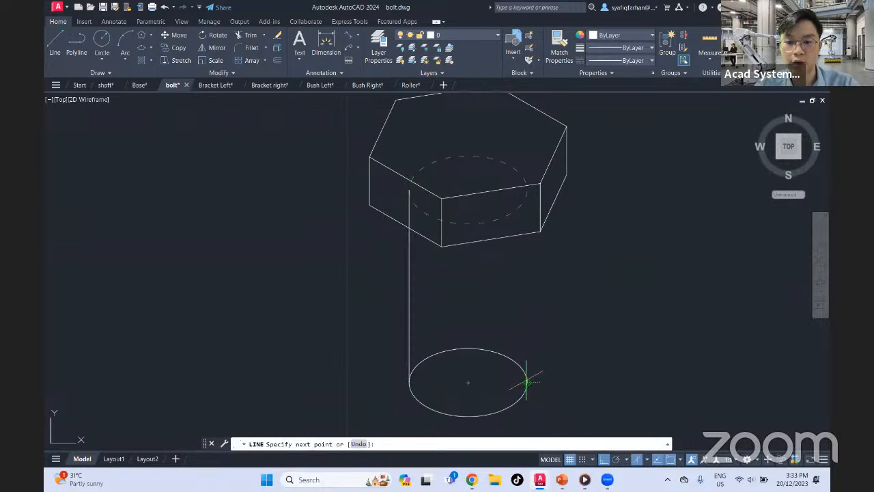
{"action": "left_click", "coordinate": [527, 186]}
{"action": "key", "text": "Return"}
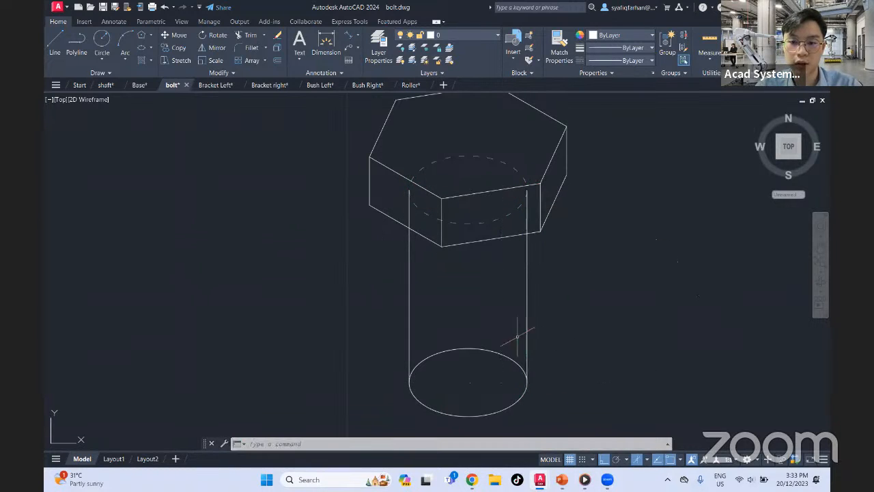
Trim away the lower isocircle's rear half and the parts of both shank sides hidden behind the bolt head
{"action": "type", "text": "tr"}
{"action": "key", "text": "Return"}
{"action": "key", "text": "Escape"}
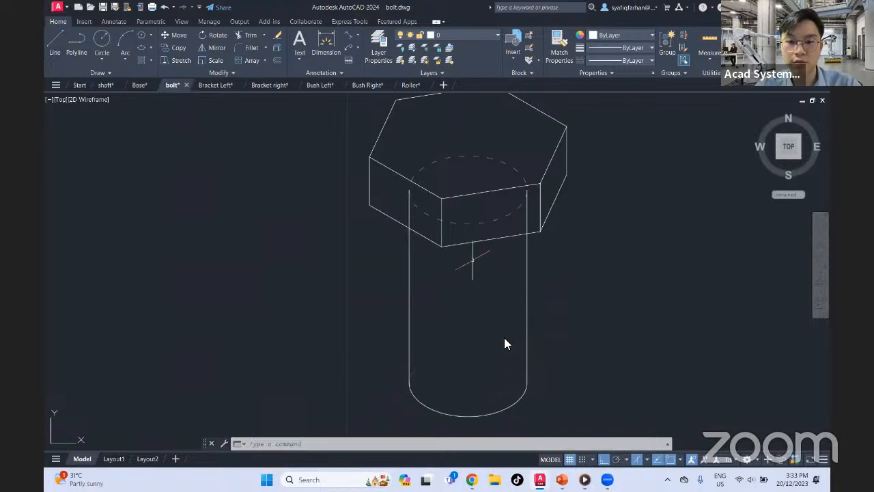
{"action": "type", "text": "tr"}
{"action": "key", "text": "Return"}
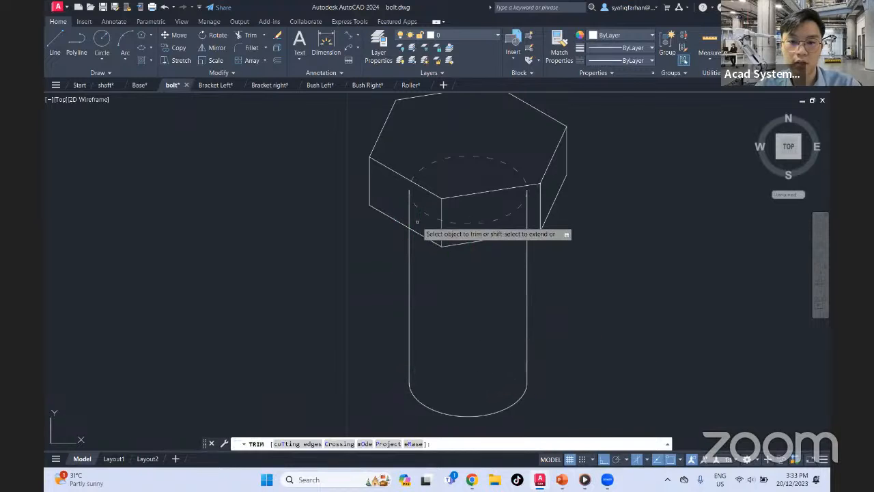
{"action": "left_click", "coordinate": [423, 215]}
{"action": "key", "text": "Return"}
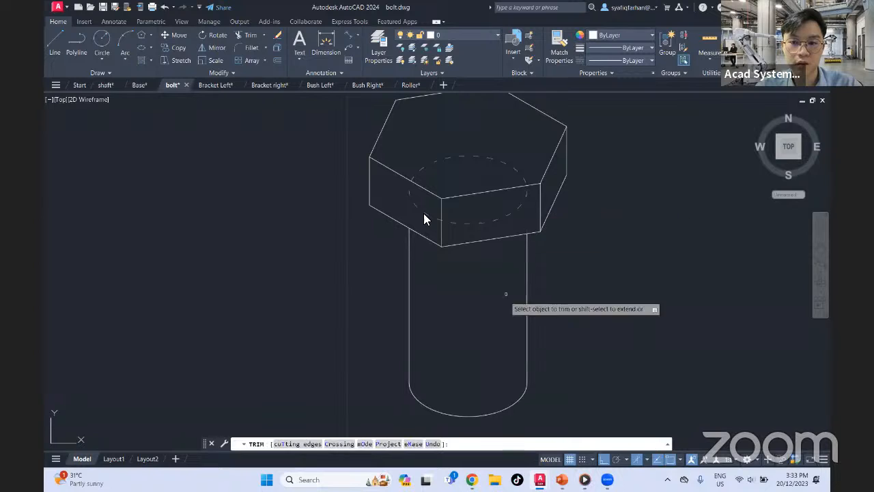
{"action": "key", "text": "Escape"}
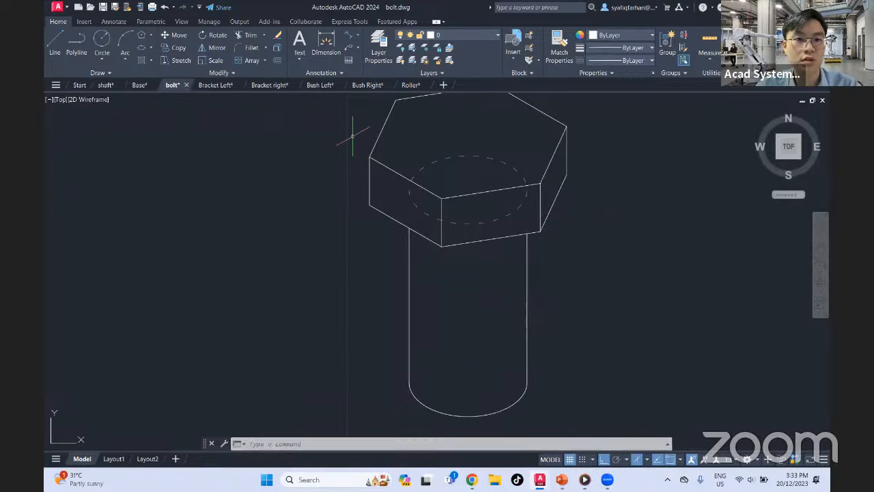
Create an associative rectangular array of the shank's bottom arc with 1 column and 20 rows over a total row distance of 20
{"action": "left_click", "coordinate": [250, 60]}
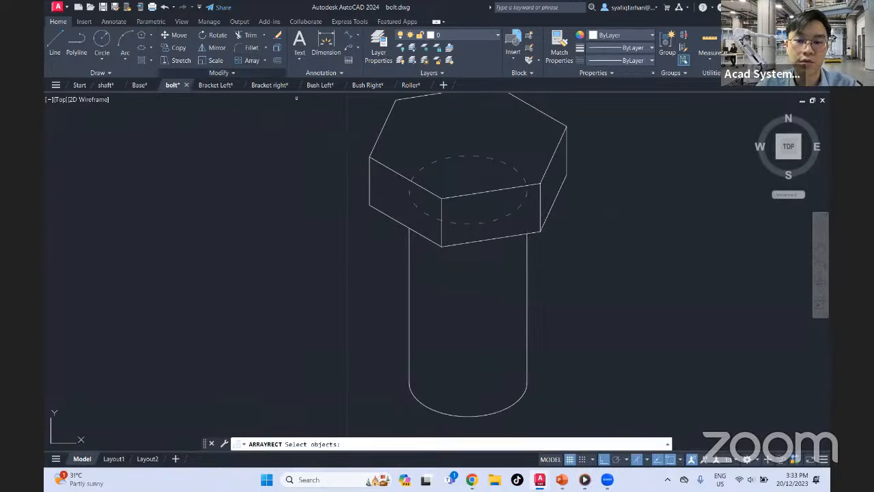
{"action": "middle_click_drag", "start_coordinate": [470, 416], "coordinate": [447, 381]}
{"action": "left_click", "coordinate": [447, 380]}
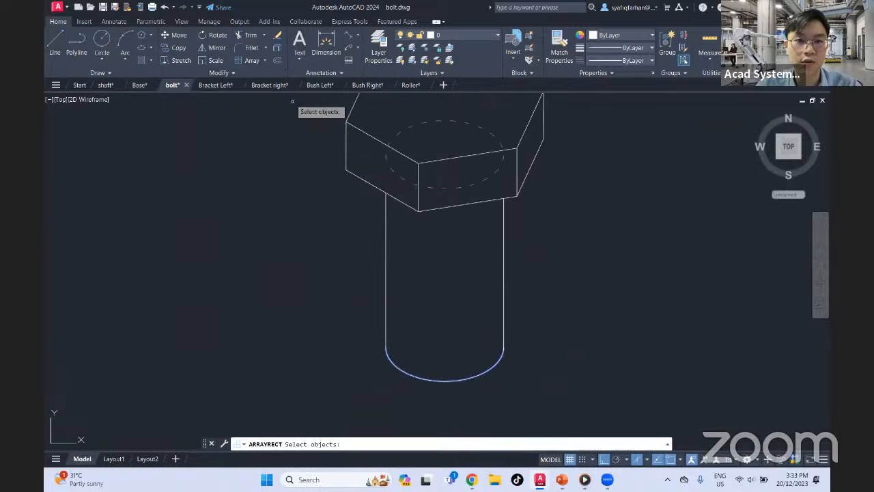
{"action": "key", "text": "Return"}
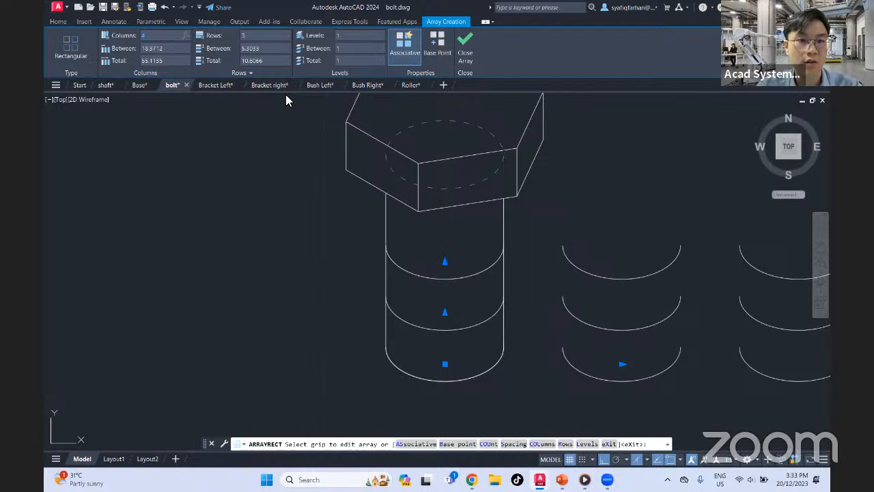
{"action": "type", "text": "1"}
{"action": "key", "text": "Return"}
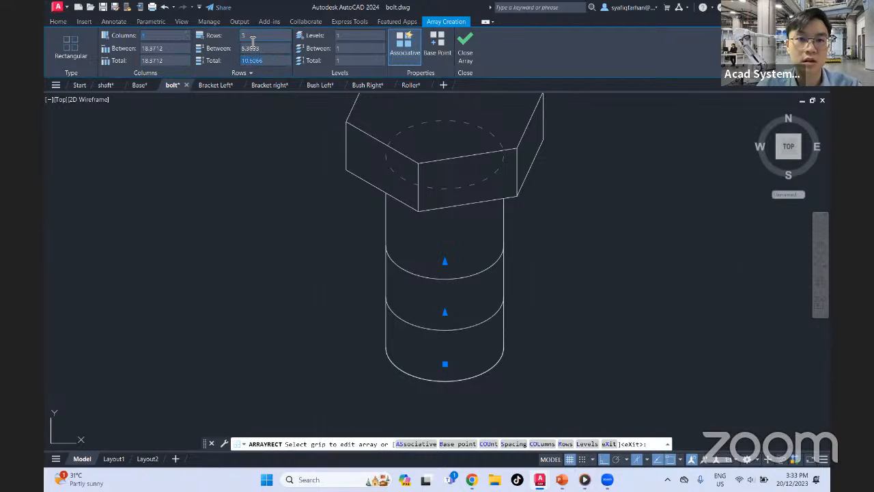
{"action": "left_click", "coordinate": [217, 39]}
{"action": "type", "text": "20"}
{"action": "key", "text": "Return"}
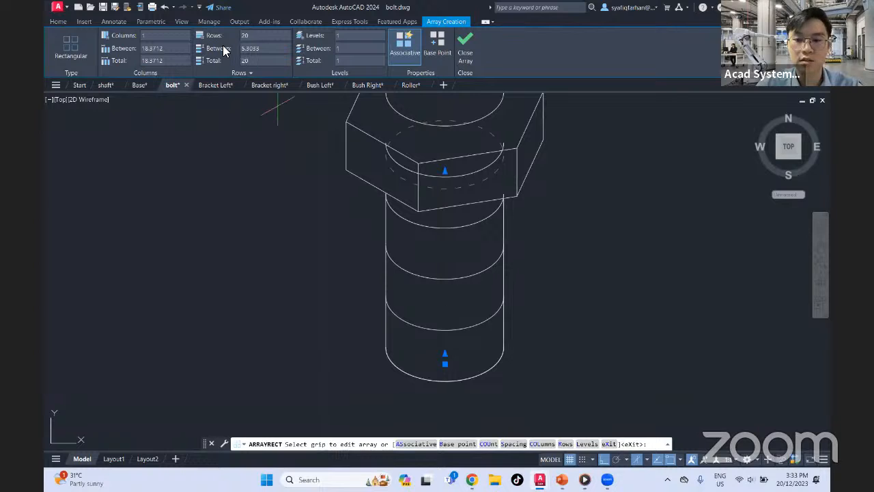
{"action": "key", "text": "Return"}
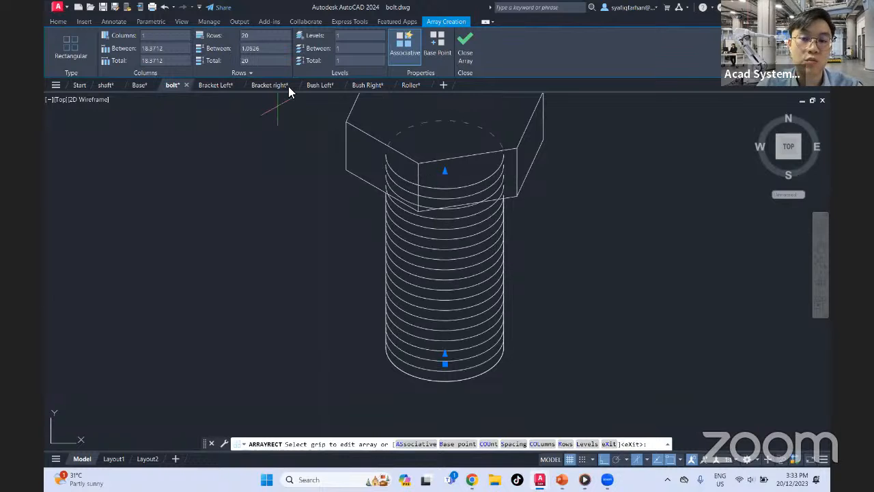
{"action": "left_click", "coordinate": [467, 45]}
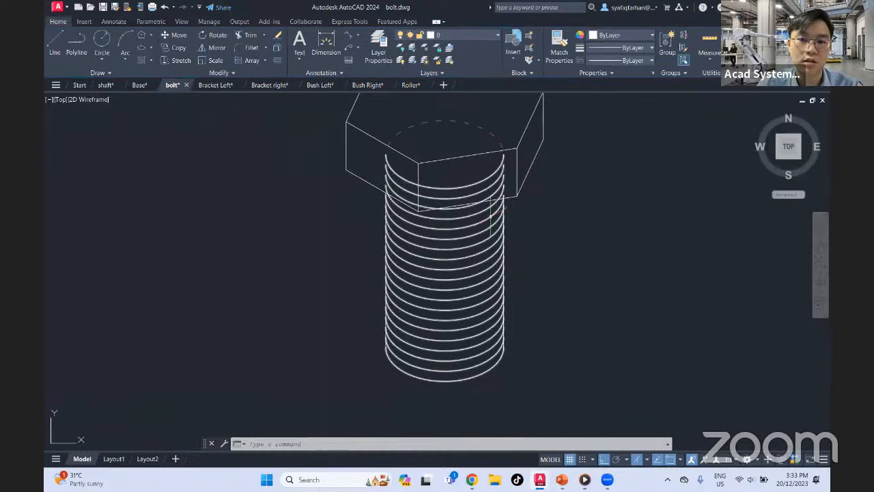
Try to trim the arrayed thread arcs that overlap the bolt head
{"action": "scroll", "coordinate": [462, 209], "scroll_direction": "up", "scroll_amount": 5}
{"action": "scroll", "coordinate": [450, 196], "scroll_direction": "down", "scroll_amount": 2}
{"action": "middle_click_drag", "start_coordinate": [450, 197], "coordinate": [460, 301]}
{"action": "type", "text": "tr"}
{"action": "key", "text": "Return"}
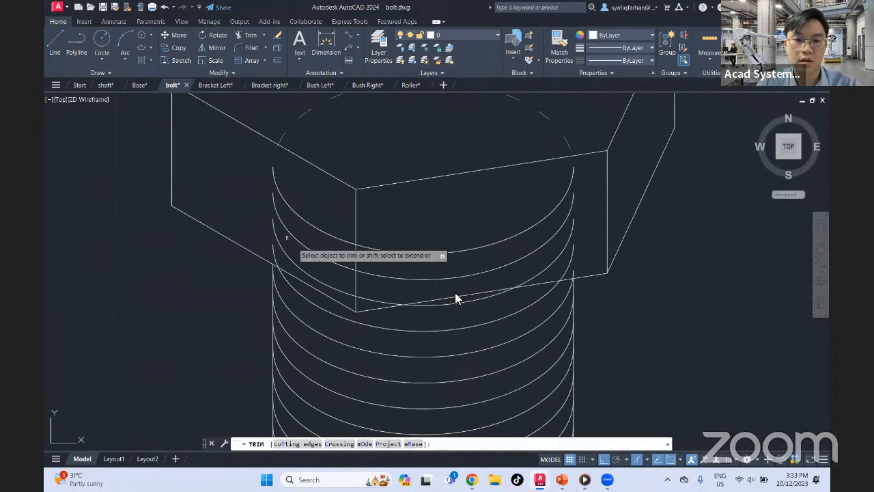
{"action": "left_click", "coordinate": [322, 195]}
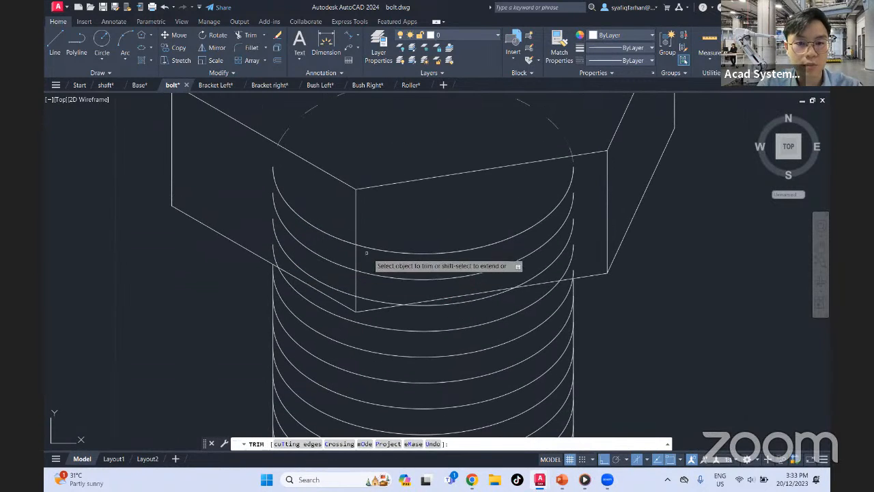
{"action": "scroll", "coordinate": [482, 269], "scroll_direction": "down", "scroll_amount": 2}
{"action": "key", "text": "Escape"}
Select the associative thread array to inspect its settings, and undo back to the plain shank with its single bottom arc
{"action": "left_click", "coordinate": [530, 226]}
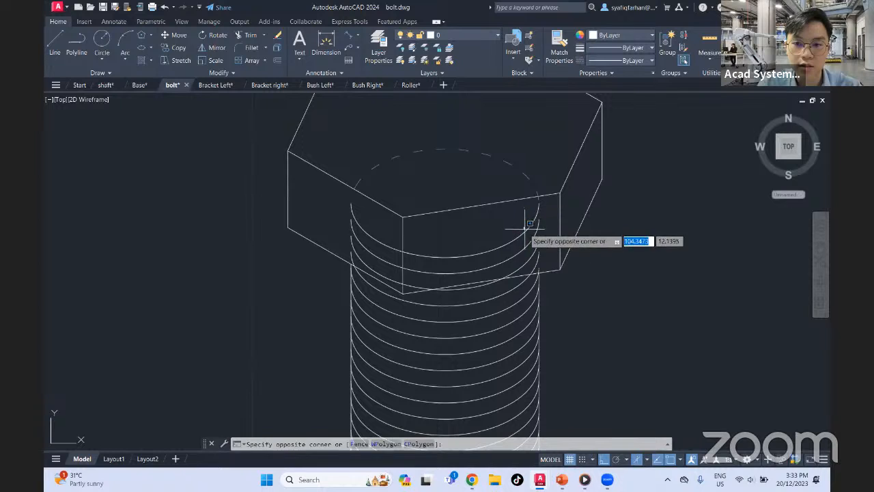
{"action": "left_click", "coordinate": [522, 234]}
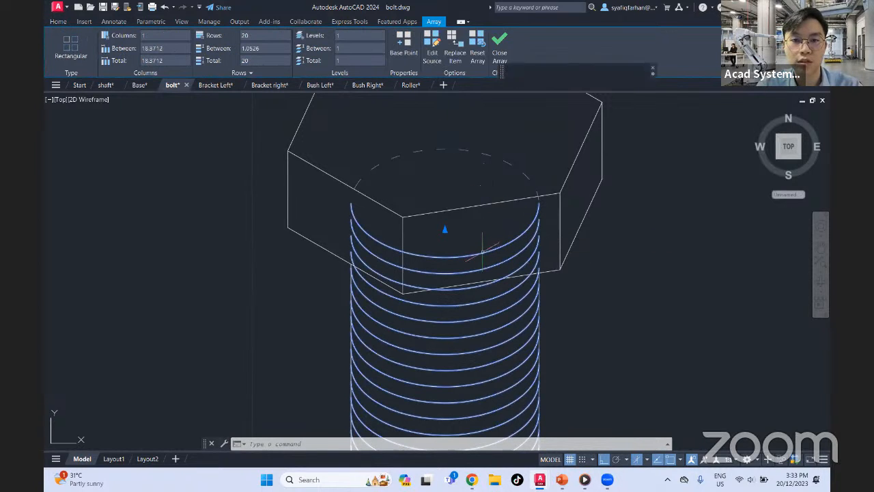
{"action": "left_click", "coordinate": [499, 42]}
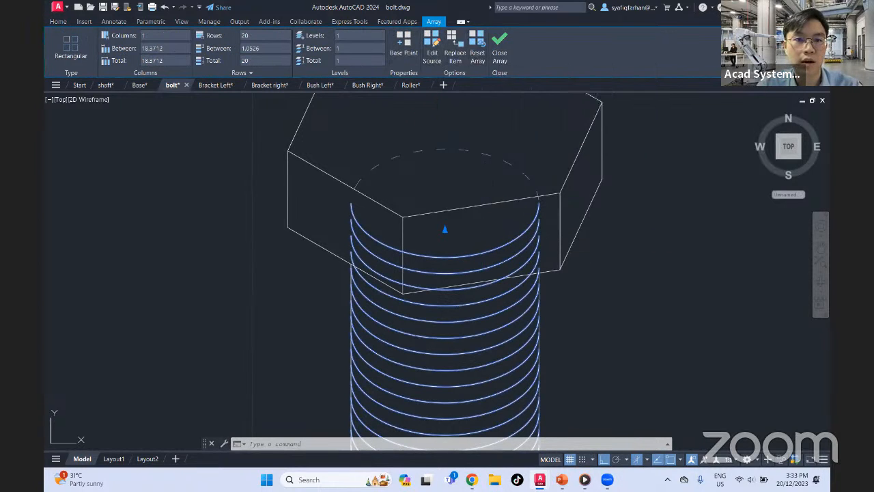
{"action": "key", "text": "ctrl+z"}
{"action": "key", "text": "ctrl+z"}
{"action": "key", "text": "ctrl+z"}
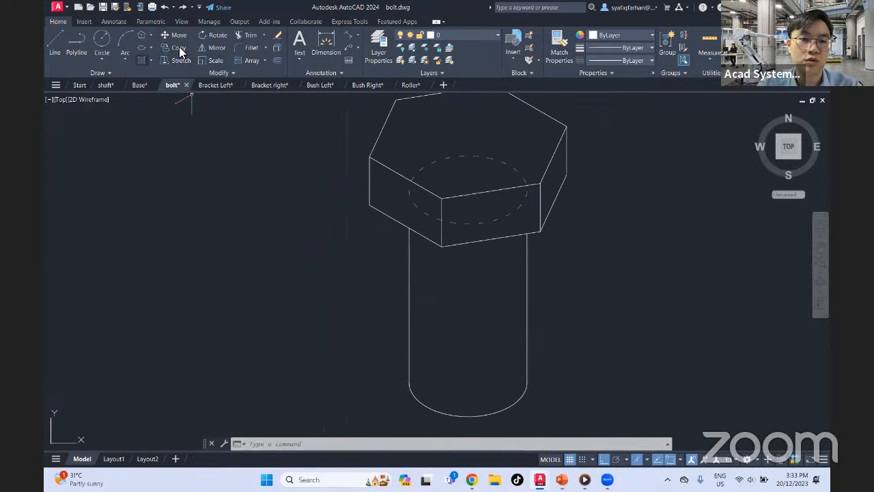
Create a non-associative rectangular array of the shank's bottom arc with 1 column and 20 rows over a total row distance of 20
{"action": "left_click", "coordinate": [252, 60]}
{"action": "left_click", "coordinate": [458, 414]}
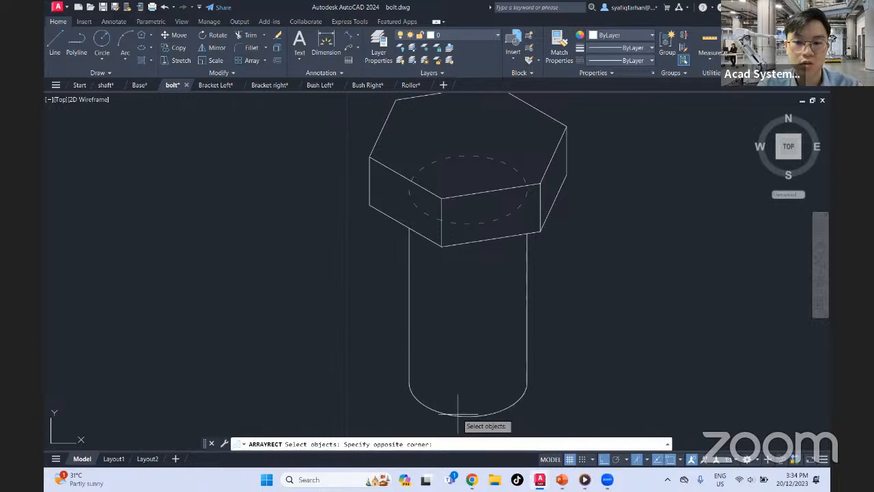
{"action": "left_click", "coordinate": [460, 417]}
{"action": "left_click", "coordinate": [454, 415]}
{"action": "key", "text": "Return"}
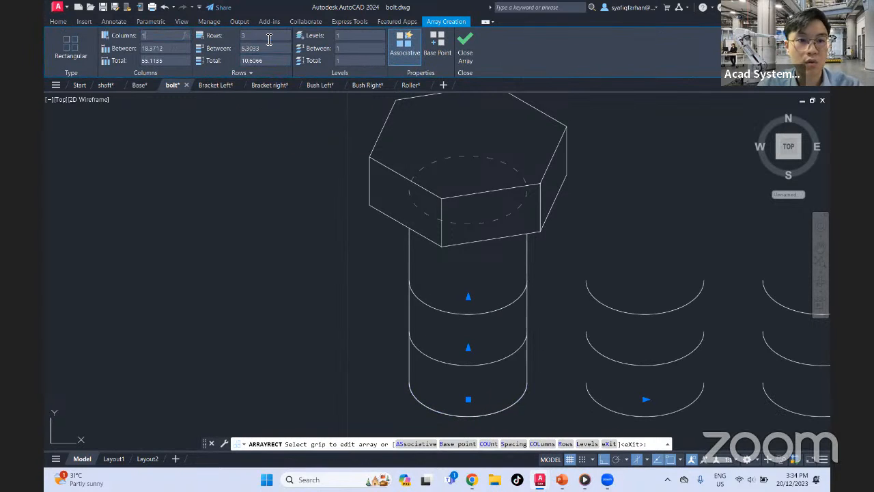
{"action": "left_click_drag", "start_coordinate": [269, 40], "coordinate": [214, 36]}
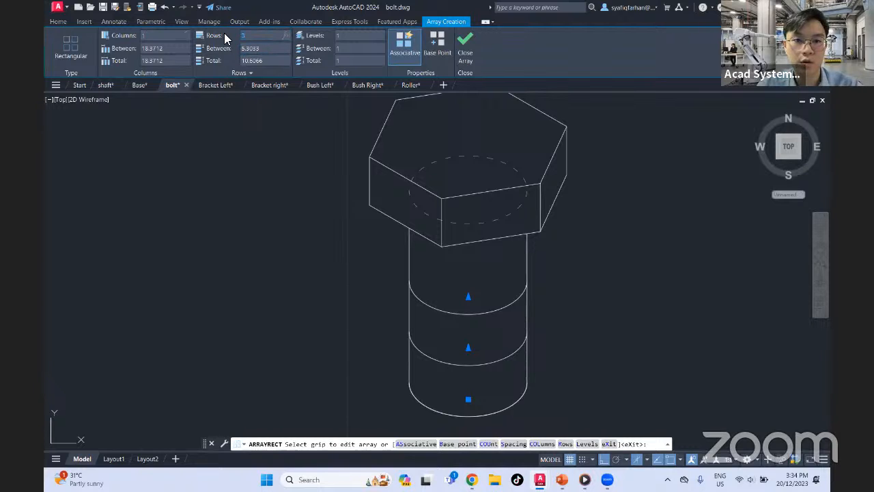
{"action": "type", "text": "20"}
{"action": "left_click", "coordinate": [251, 50]}
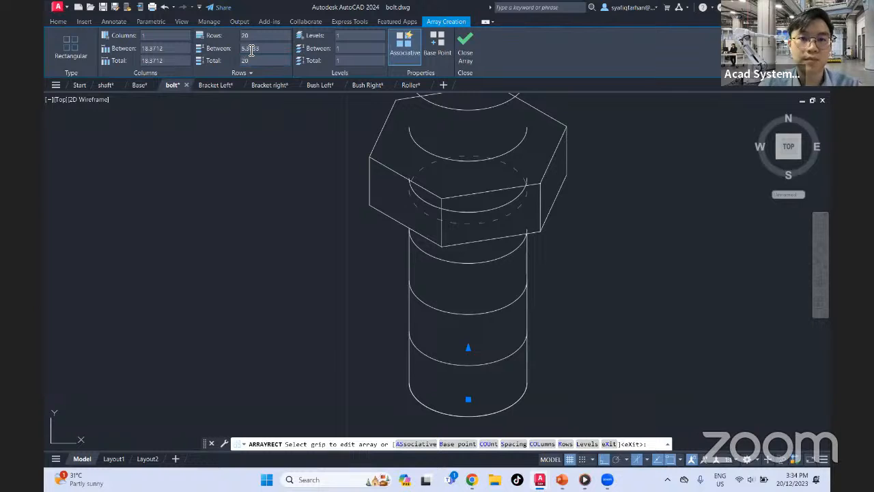
{"action": "left_click", "coordinate": [405, 45]}
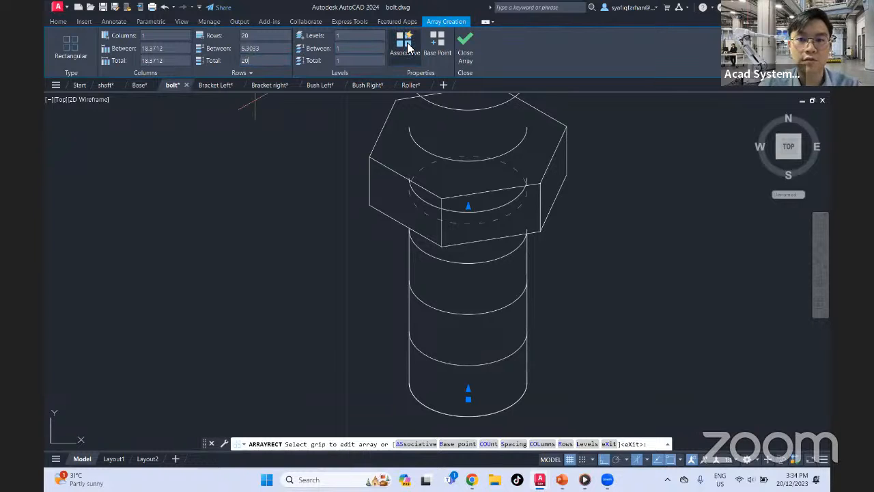
{"action": "left_click", "coordinate": [465, 45]}
Try to trim the separate thread arcs behind the bolt head with fence picks across the head's front faces
{"action": "type", "text": "tr"}
{"action": "key", "text": "Return"}
{"action": "scroll", "coordinate": [420, 218], "scroll_direction": "up", "scroll_amount": 2}
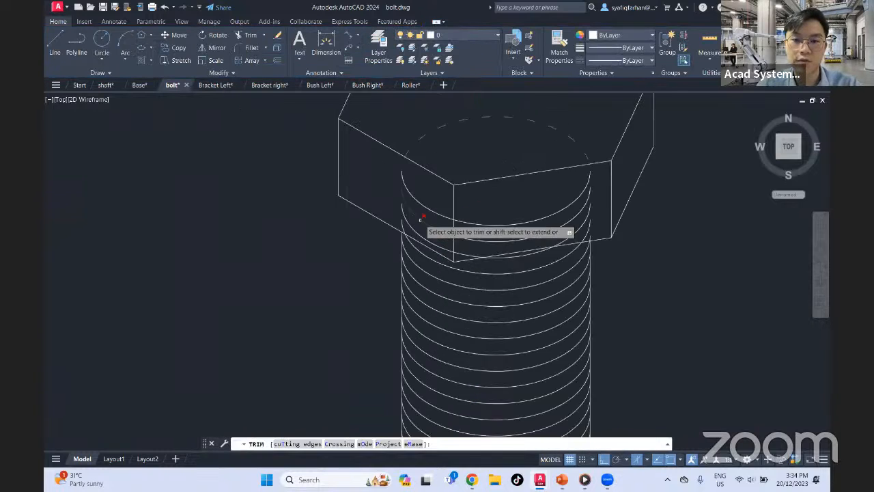
{"action": "scroll", "coordinate": [420, 218], "scroll_direction": "up", "scroll_amount": 2}
{"action": "left_click", "coordinate": [415, 183]}
{"action": "key", "text": "Return"}
{"action": "left_click", "coordinate": [567, 200]}
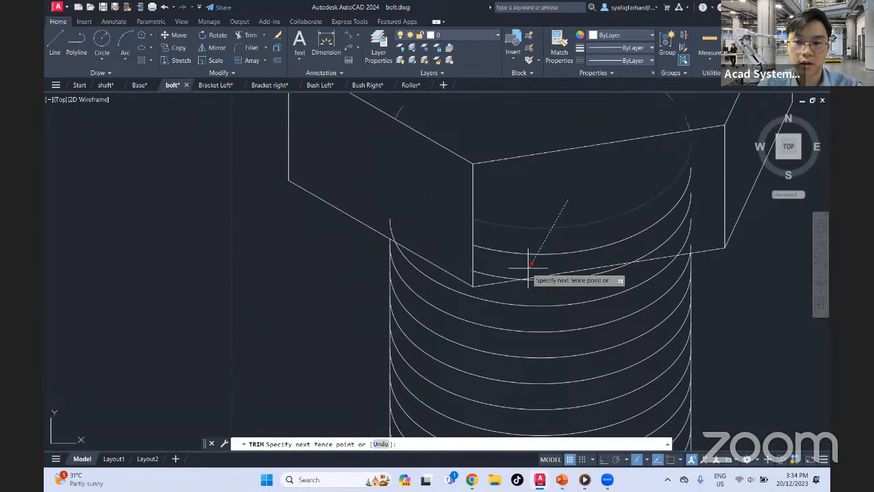
{"action": "left_click", "coordinate": [527, 261]}
{"action": "key", "text": "Return"}
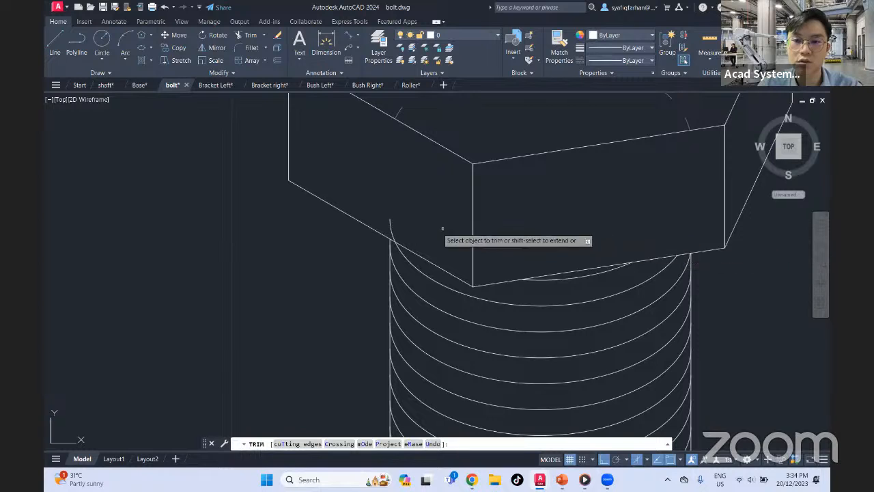
{"action": "left_click", "coordinate": [390, 224]}
{"action": "left_click", "coordinate": [401, 233]}
{"action": "scroll", "coordinate": [429, 226], "scroll_direction": "down", "scroll_amount": 5}
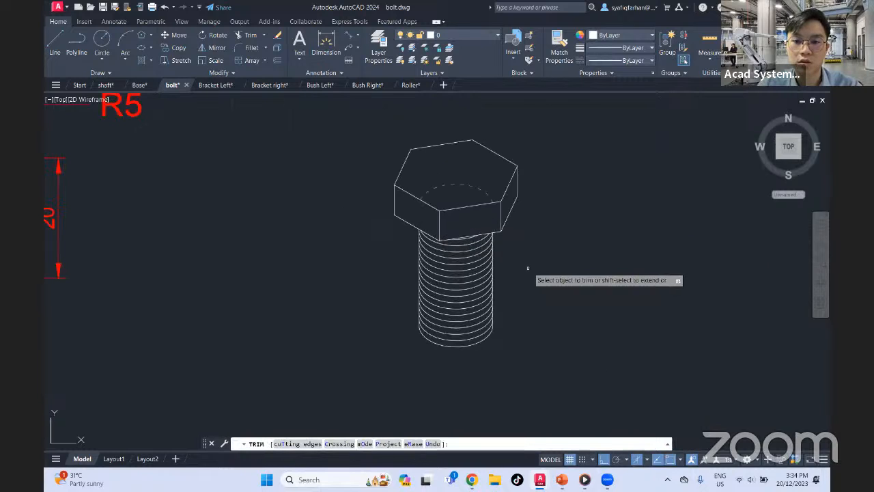
{"action": "middle_click_drag", "start_coordinate": [525, 227], "coordinate": [554, 293]}
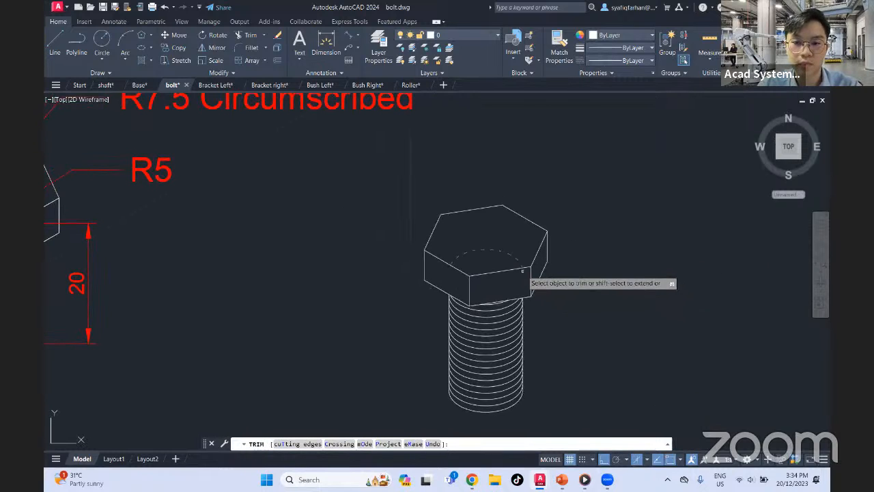
{"action": "key", "text": "Escape"}
Undo the trim and delete the topmost thread arcs that cover the hidden isocircle
{"action": "scroll", "coordinate": [548, 311], "scroll_direction": "up", "scroll_amount": 2}
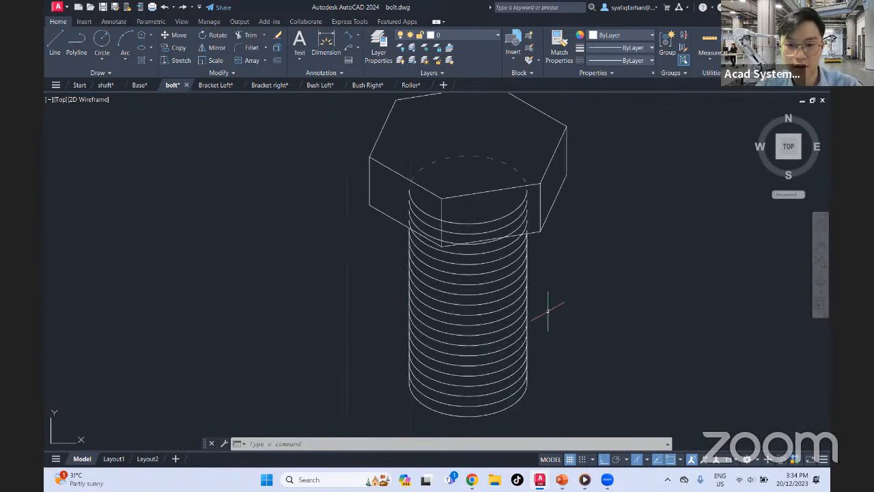
{"action": "left_click", "coordinate": [508, 213]}
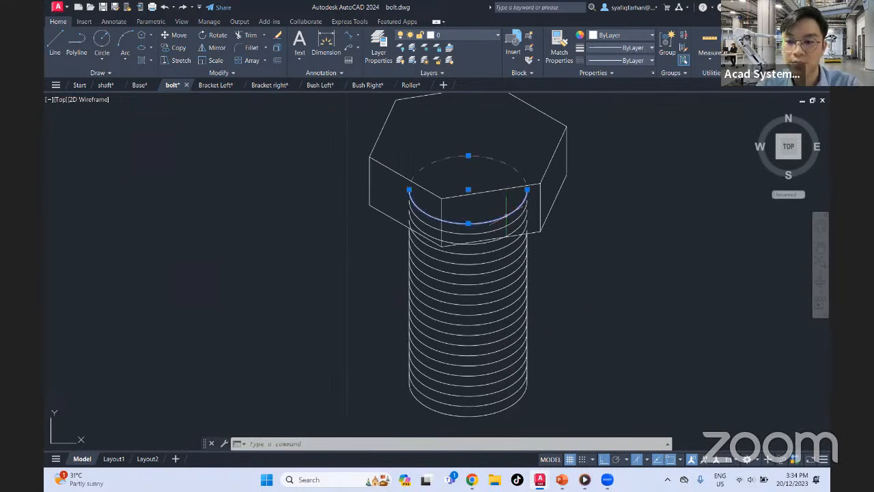
{"action": "key", "text": "Delete"}
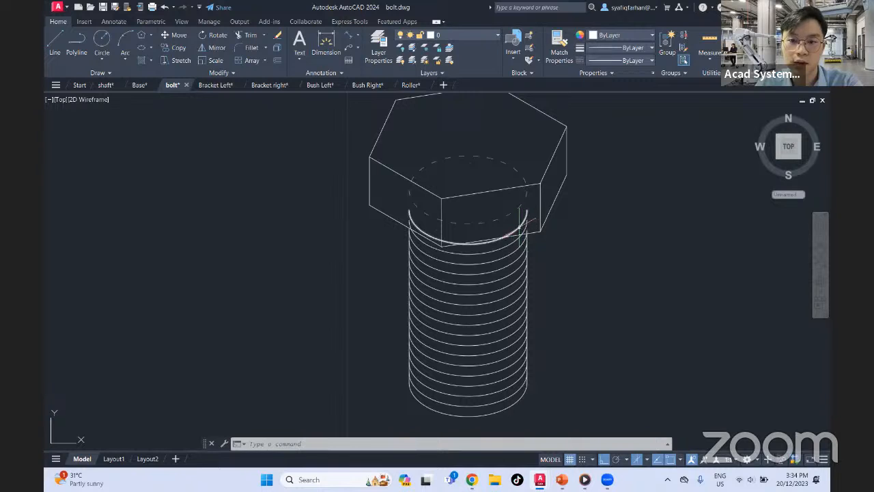
Trim the ends of the remaining thread arcs that overlap the bolt head's front faces, keeping the dashed isocircle whole
{"action": "type", "text": "tr"}
{"action": "key", "text": "space"}
{"action": "scroll", "coordinate": [520, 227], "scroll_direction": "up", "scroll_amount": 6}
{"action": "left_click", "coordinate": [525, 216]}
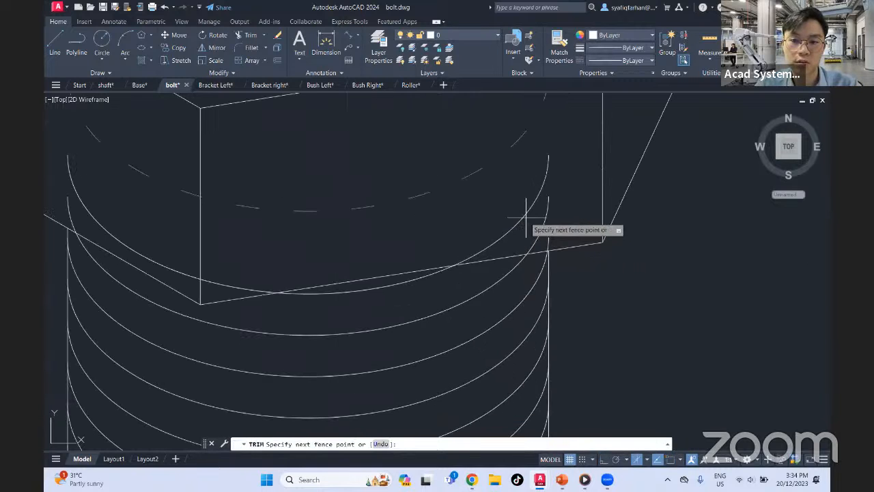
{"action": "left_click", "coordinate": [556, 224]}
{"action": "left_click", "coordinate": [539, 226]}
{"action": "left_click", "coordinate": [552, 241]}
{"action": "left_click", "coordinate": [534, 243]}
{"action": "middle_click_drag", "start_coordinate": [424, 253], "coordinate": [627, 240]}
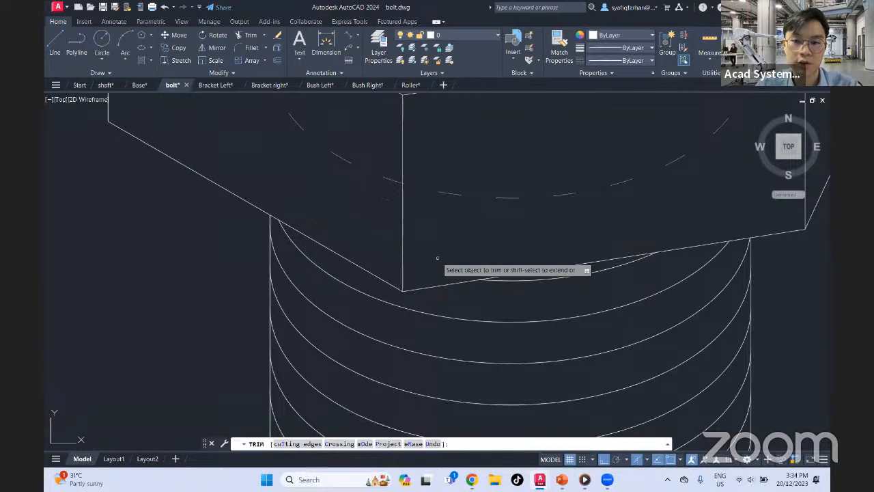
{"action": "scroll", "coordinate": [495, 257], "scroll_direction": "down", "scroll_amount": 2}
{"action": "scroll", "coordinate": [496, 257], "scroll_direction": "down", "scroll_amount": 2}
{"action": "key", "text": "Escape"}
{"action": "scroll", "coordinate": [633, 275], "scroll_direction": "down", "scroll_amount": 4}
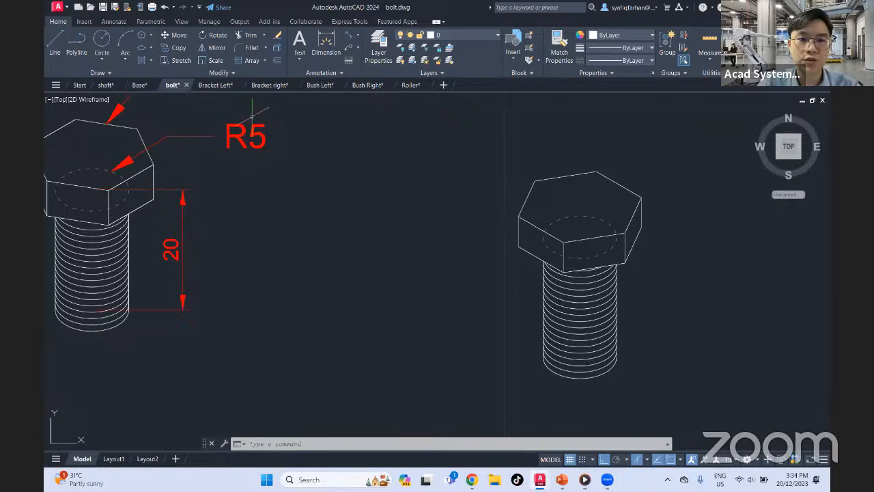
{"action": "scroll", "coordinate": [622, 184], "scroll_direction": "down", "scroll_amount": 4}
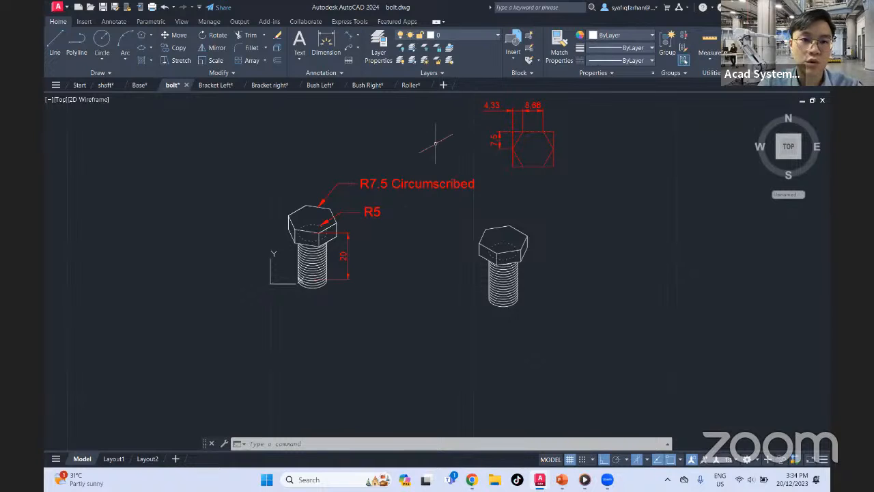
Close the bolt and Base drawings and start a new blank drawing
{"action": "left_click", "coordinate": [186, 85]}
{"action": "left_click", "coordinate": [466, 263]}
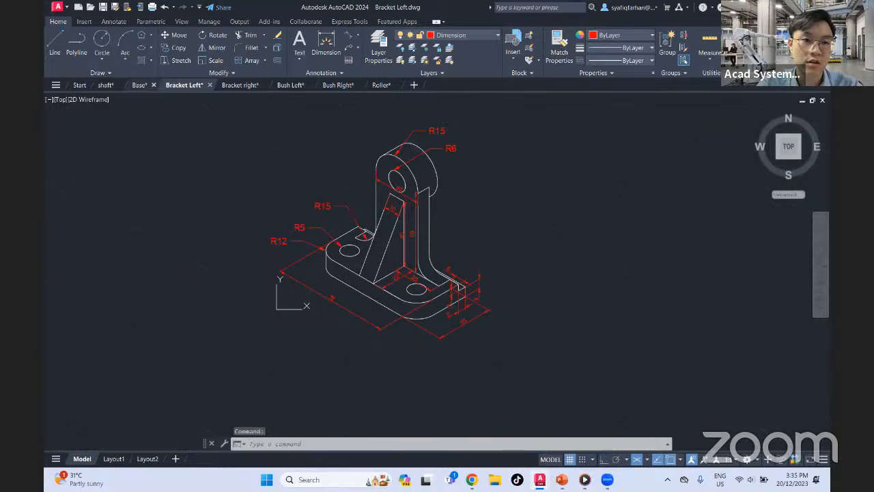
{"action": "left_click", "coordinate": [210, 85]}
{"action": "left_click", "coordinate": [468, 260]}
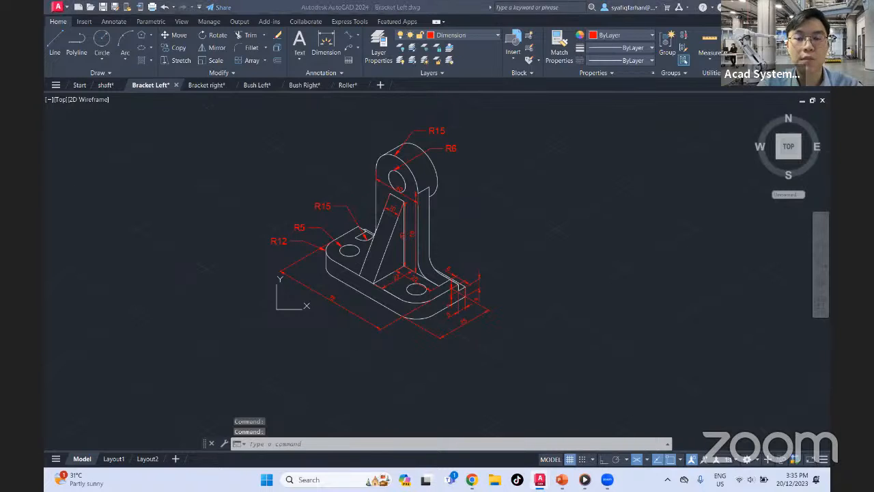
{"action": "left_click", "coordinate": [380, 85]}
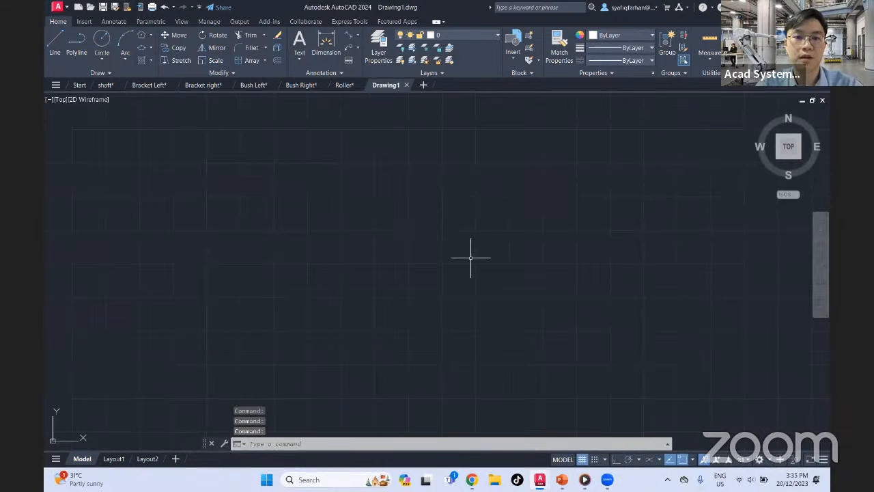
{"action": "mouse_move", "coordinate": [463, 265]}
{"action": "middle_mouse_down"}
{"action": "mouse_move", "coordinate": [466, 215]}
{"action": "mouse_move", "coordinate": [475, 271]}
{"action": "middle_mouse_up"}
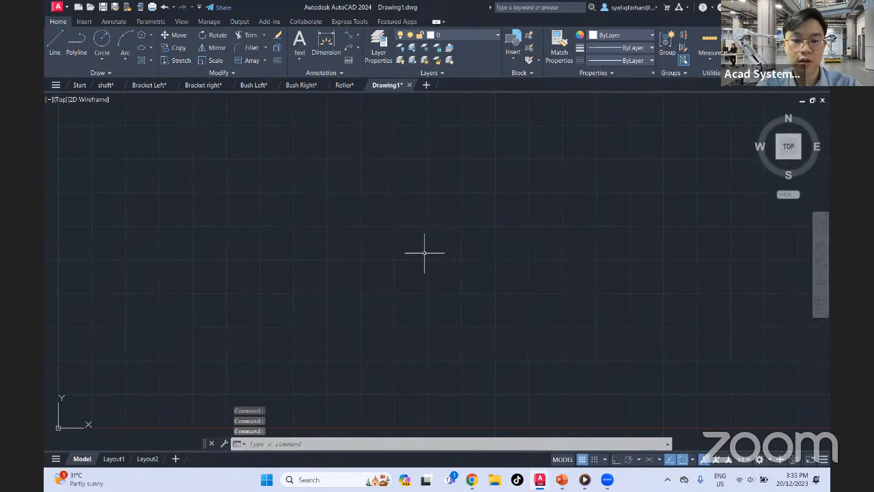
Bring up the new drawing's external references list with the XREF command
{"action": "type", "text": "xr"}
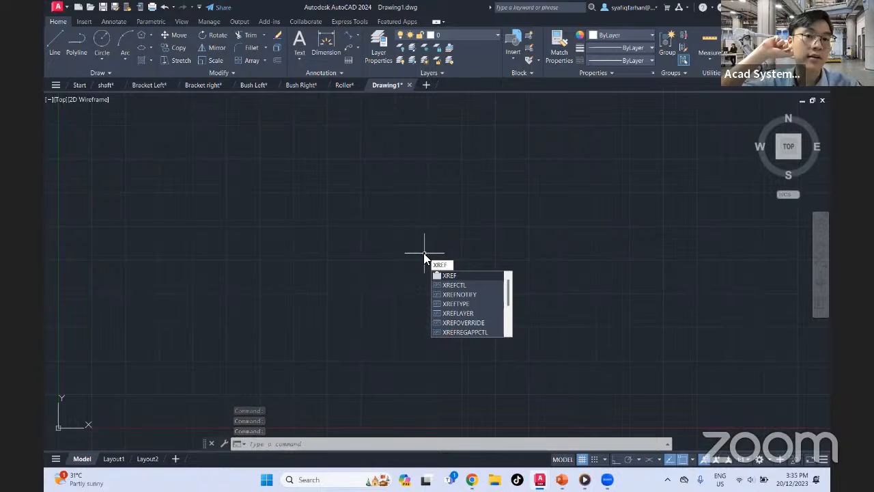
{"action": "key", "text": "Return"}
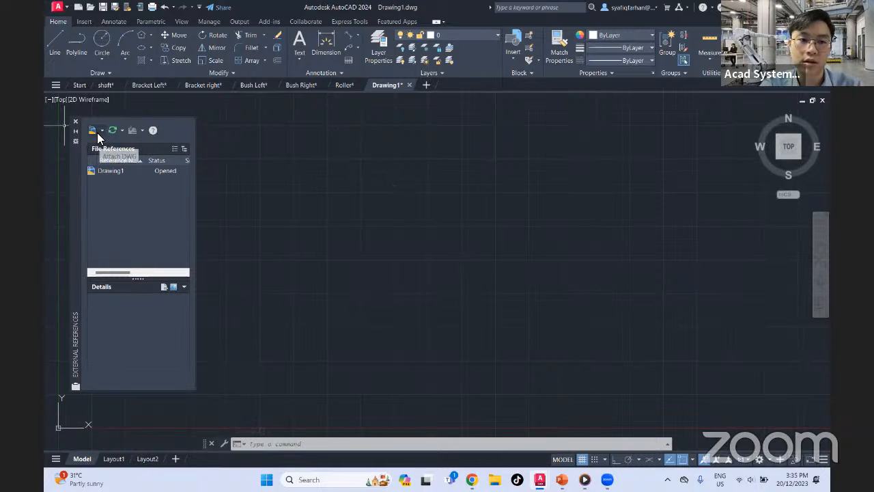
{"action": "key", "text": "Escape"}
{"action": "left_click", "coordinate": [388, 194]}
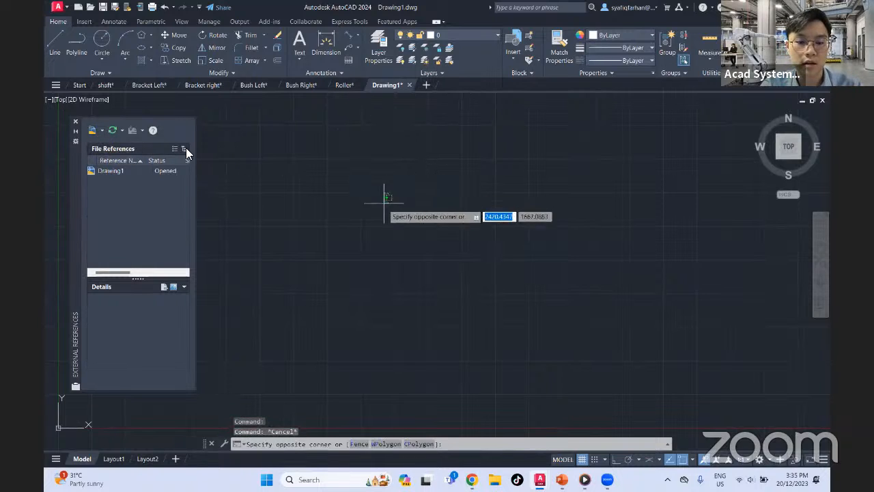
{"action": "left_click", "coordinate": [378, 210]}
{"action": "type", "text": "xref"}
{"action": "key", "text": "Return"}
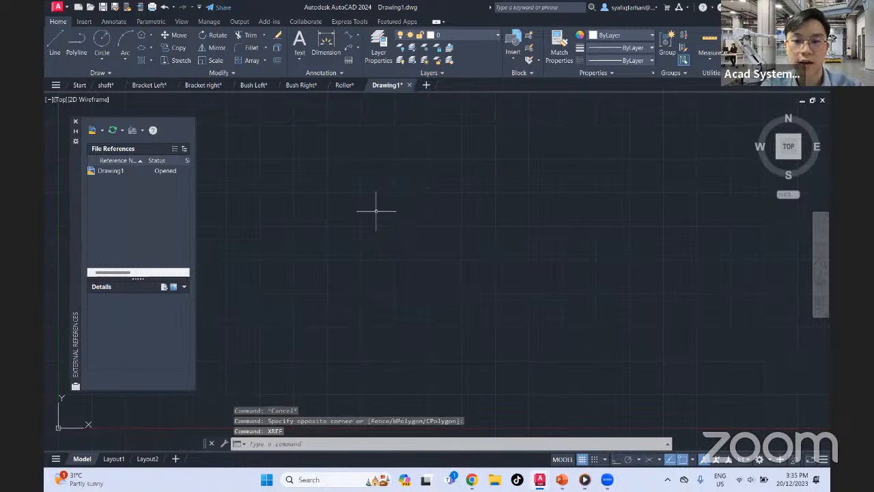
Start attaching DWG references and browse to the folder of part drawings inside Downloads
{"action": "left_click", "coordinate": [101, 132]}
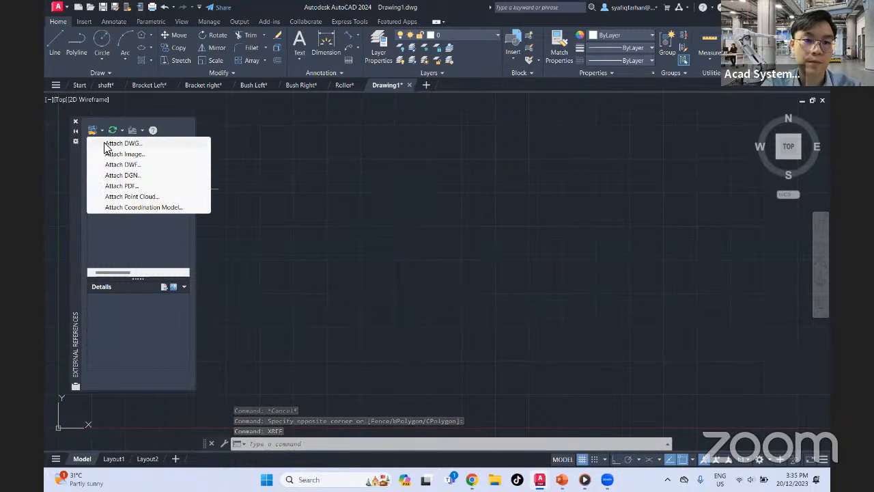
{"action": "left_click", "coordinate": [116, 144]}
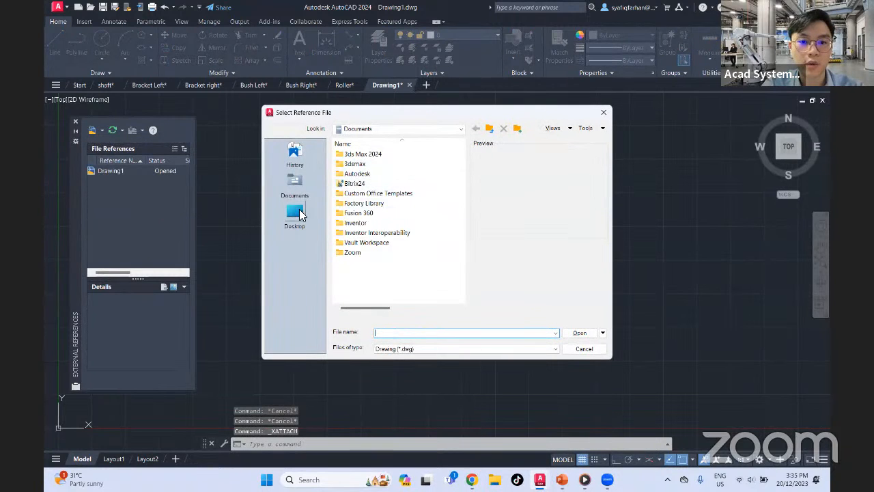
{"action": "left_click", "coordinate": [297, 211]}
{"action": "double_click", "coordinate": [365, 183]}
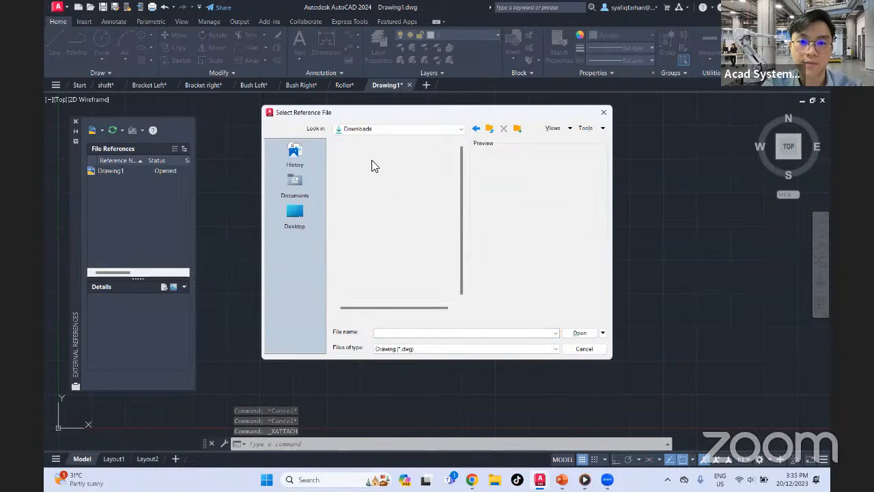
{"action": "double_click", "coordinate": [367, 164]}
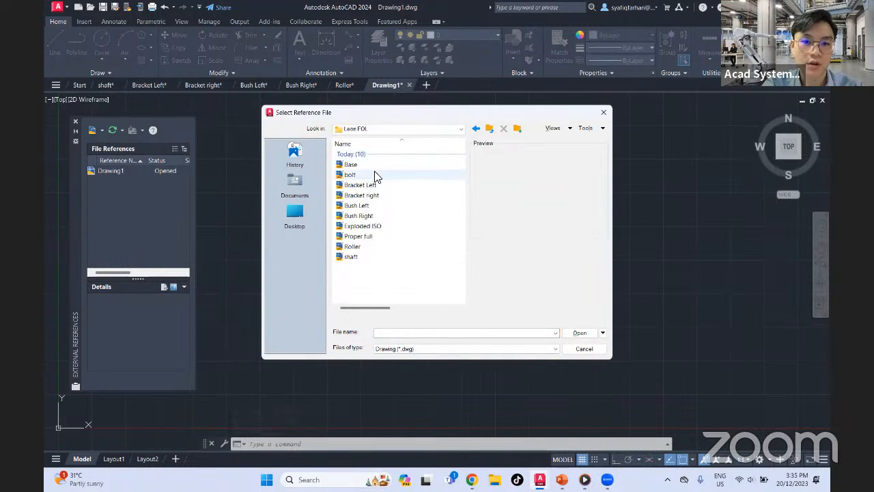
Attach Base, bolt, Bracket Left, Bracket right, Bush Left, Bush Right, Roller and shaft as external references with relative paths at insertion point 0,0,0
{"action": "left_click", "coordinate": [368, 167]}
{"action": "left_click", "coordinate": [359, 177], "text": "ctrl"}
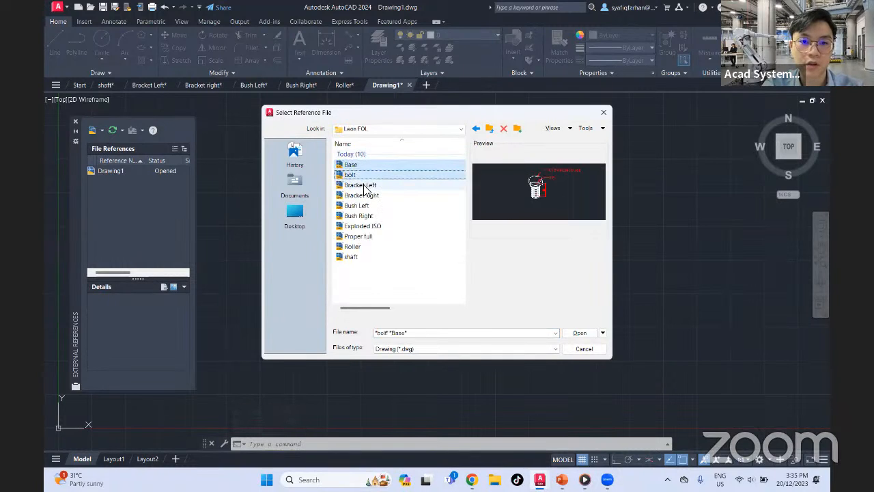
{"action": "left_click", "coordinate": [364, 185], "text": "ctrl"}
{"action": "left_click", "coordinate": [369, 196], "text": "ctrl"}
{"action": "left_click", "coordinate": [367, 205], "text": "ctrl"}
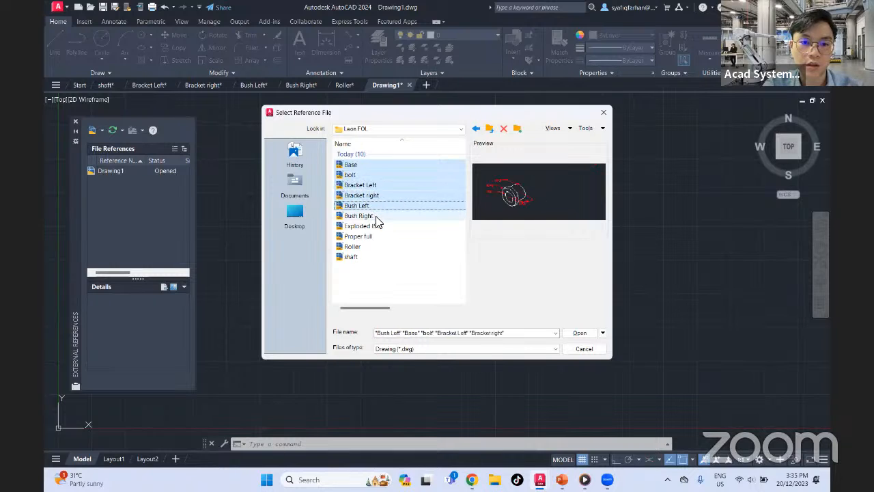
{"action": "left_click", "coordinate": [375, 216], "text": "ctrl"}
{"action": "left_click", "coordinate": [369, 247], "text": "ctrl"}
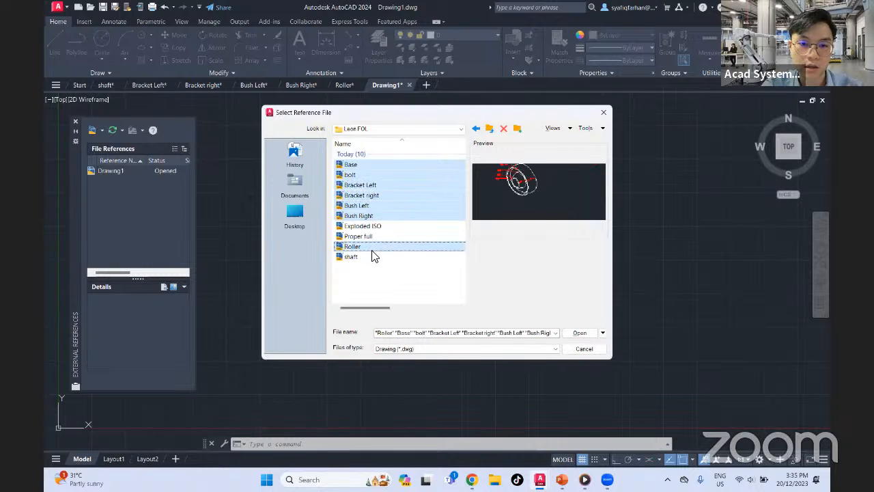
{"action": "left_click", "coordinate": [369, 257], "text": "ctrl"}
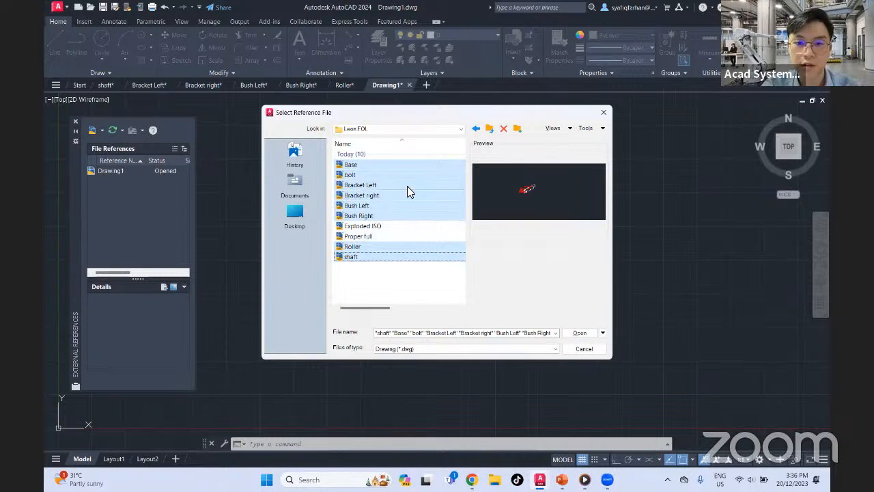
{"action": "left_click", "coordinate": [417, 226], "text": "ctrl"}
{"action": "left_click", "coordinate": [580, 333]}
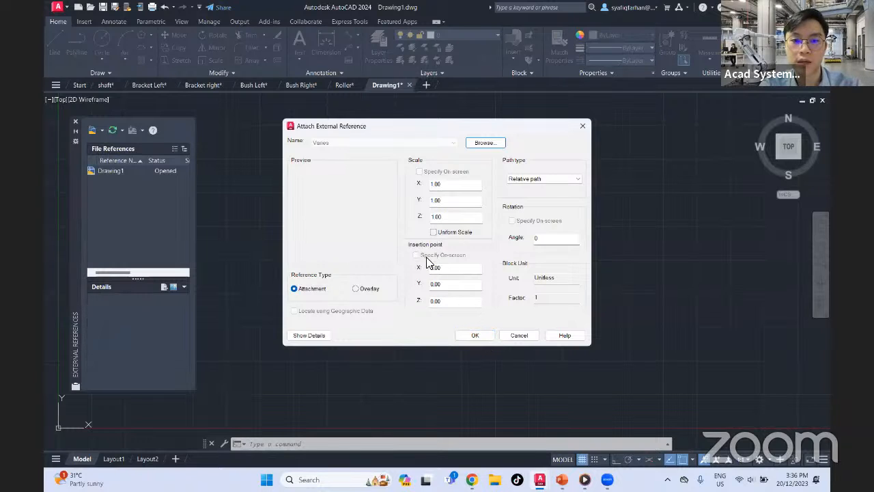
{"action": "left_click", "coordinate": [480, 334]}
{"action": "middle_click_drag", "start_coordinate": [380, 273], "coordinate": [552, 264]}
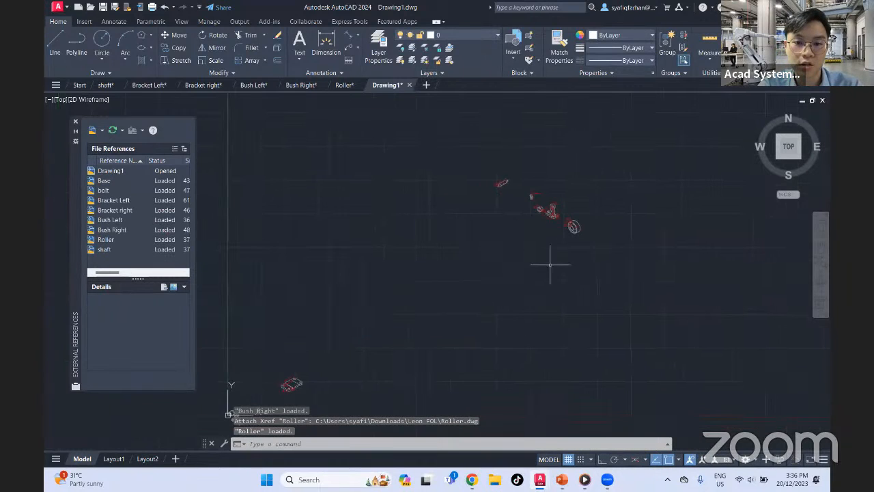
Move the Base reference away from the origin toward the other part references
{"action": "middle_click_drag", "start_coordinate": [483, 287], "coordinate": [527, 253]}
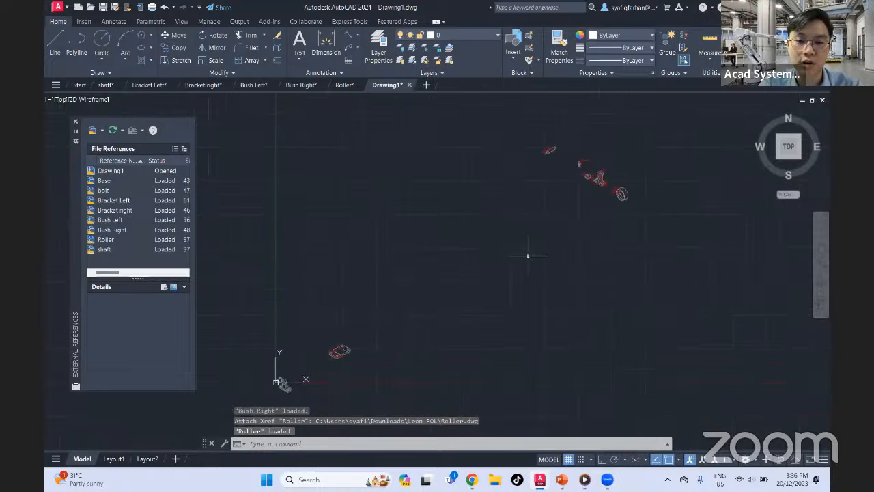
{"action": "middle_click_drag", "start_coordinate": [364, 353], "coordinate": [417, 324]}
{"action": "left_click", "coordinate": [417, 280]}
{"action": "left_click", "coordinate": [376, 321]}
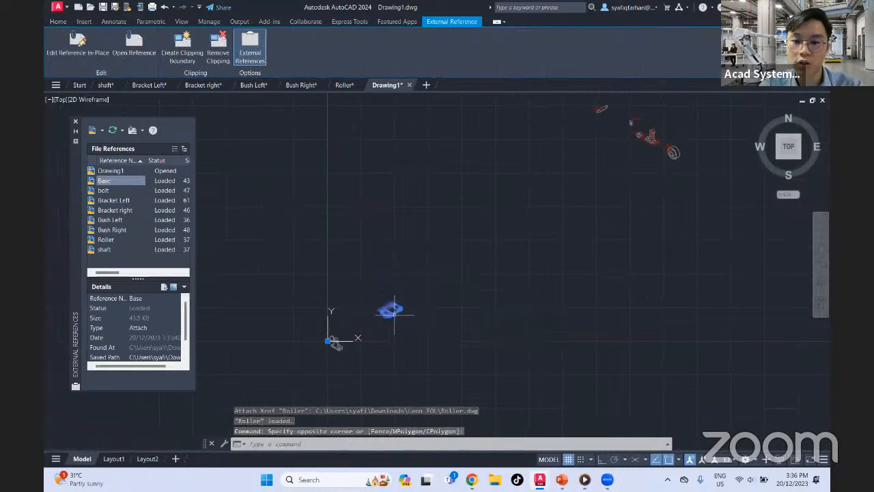
{"action": "scroll", "coordinate": [390, 309], "scroll_direction": "up", "scroll_amount": 2}
{"action": "scroll", "coordinate": [391, 309], "scroll_direction": "up", "scroll_amount": 2}
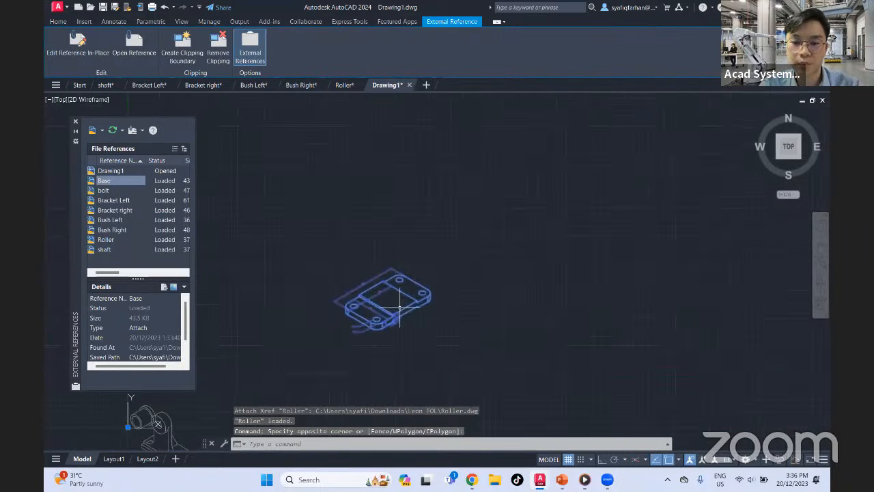
{"action": "type", "text": "m"}
{"action": "key", "text": "Return"}
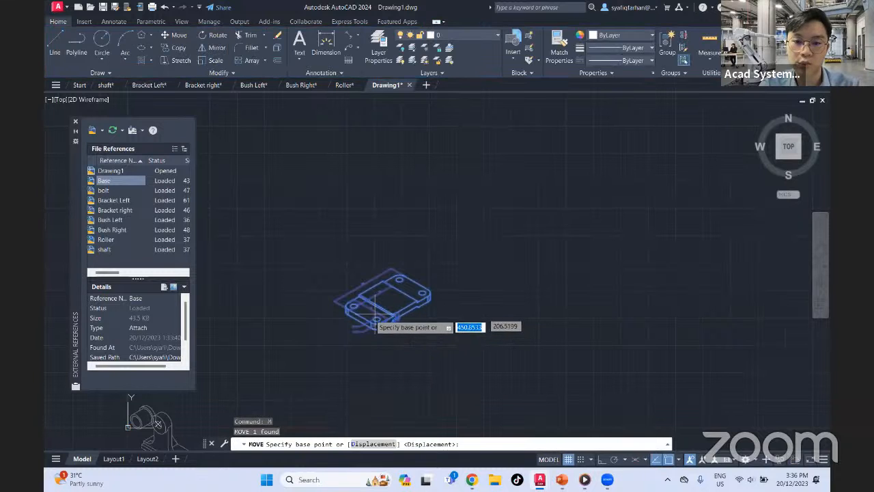
{"action": "left_click", "coordinate": [373, 329]}
{"action": "scroll", "coordinate": [487, 318], "scroll_direction": "down", "scroll_amount": 4}
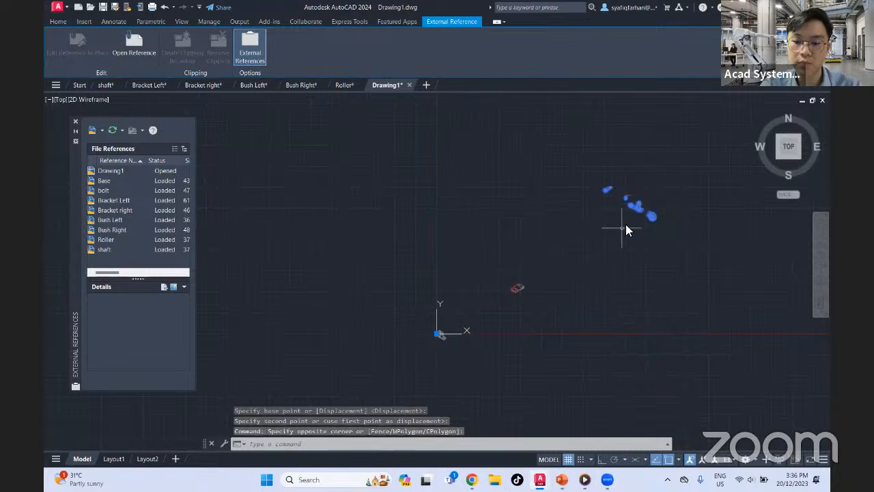
Move the distant group of shaft, bolt, Bush Left, Bracket Left and Roller references together, close to the Base
{"action": "type", "text": "m"}
{"action": "key", "text": "Return"}
{"action": "left_click", "coordinate": [646, 214]}
{"action": "left_click", "coordinate": [550, 273]}
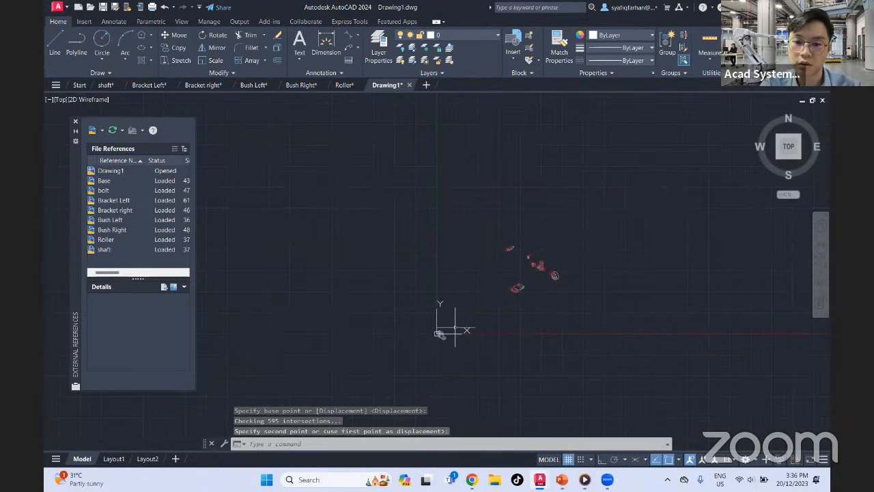
Move the Bracket right and Bush Right references together from the origin to beside the Base
{"action": "left_click", "coordinate": [454, 330]}
{"action": "left_click", "coordinate": [411, 369]}
{"action": "type", "text": "m"}
{"action": "key", "text": "Return"}
{"action": "left_click", "coordinate": [453, 334]}
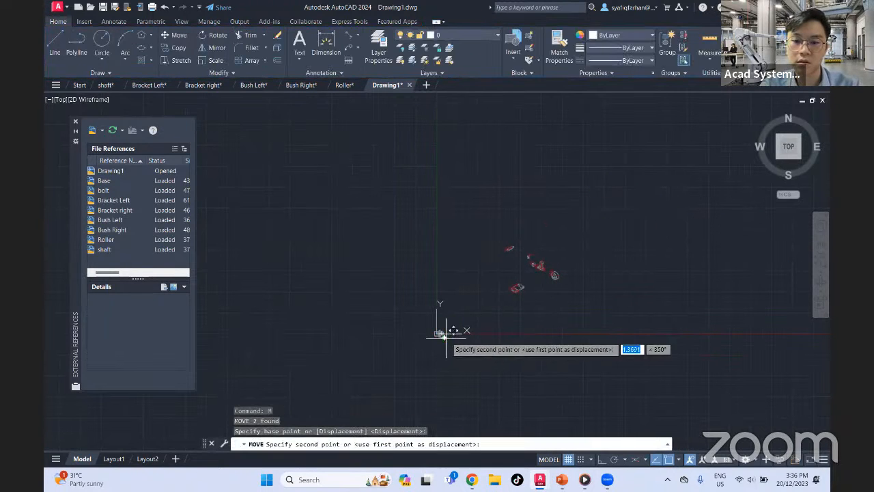
{"action": "left_click", "coordinate": [496, 285]}
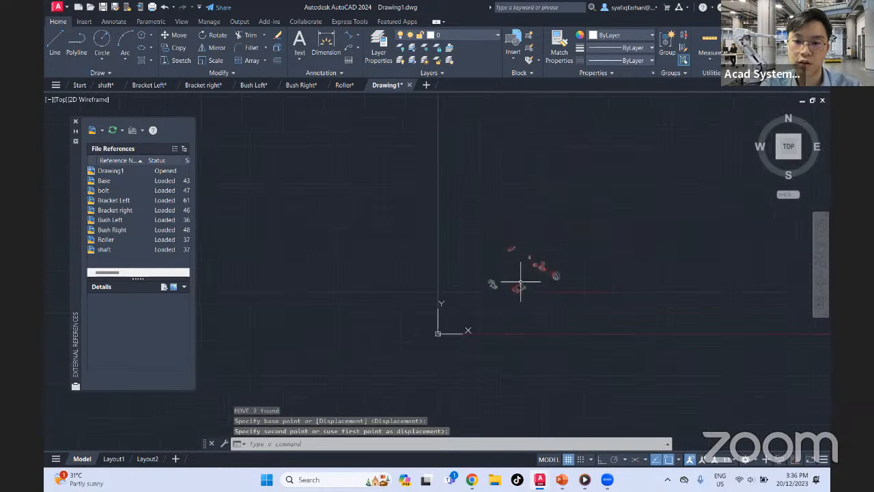
Turn on isometric drafting in the top isoplane for the new drawing
{"action": "scroll", "coordinate": [520, 282], "scroll_direction": "up", "scroll_amount": 5}
{"action": "middle_click_drag", "start_coordinate": [526, 273], "coordinate": [506, 269]}
{"action": "key", "text": "Escape"}
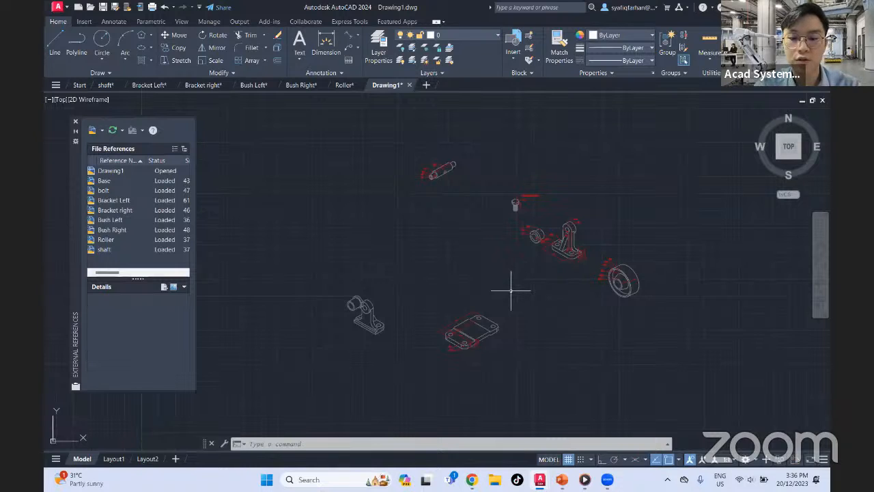
{"action": "left_click", "coordinate": [634, 461]}
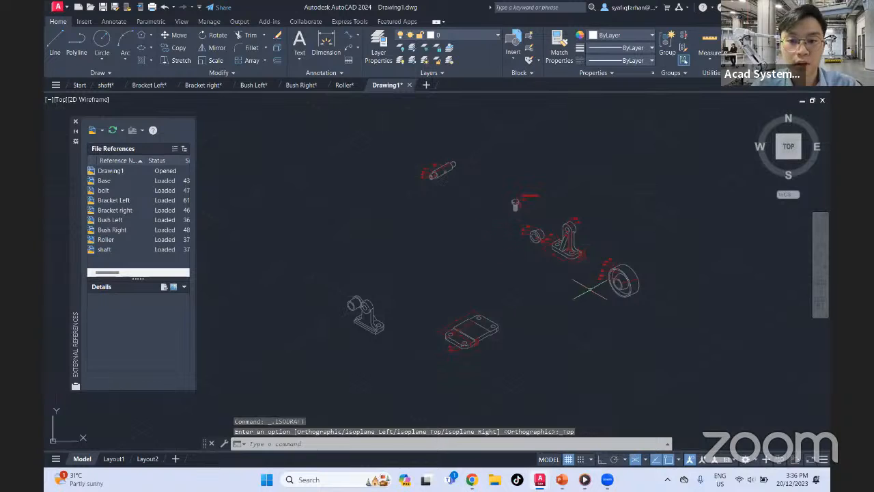
{"action": "middle_click_drag", "start_coordinate": [581, 309], "coordinate": [604, 279]}
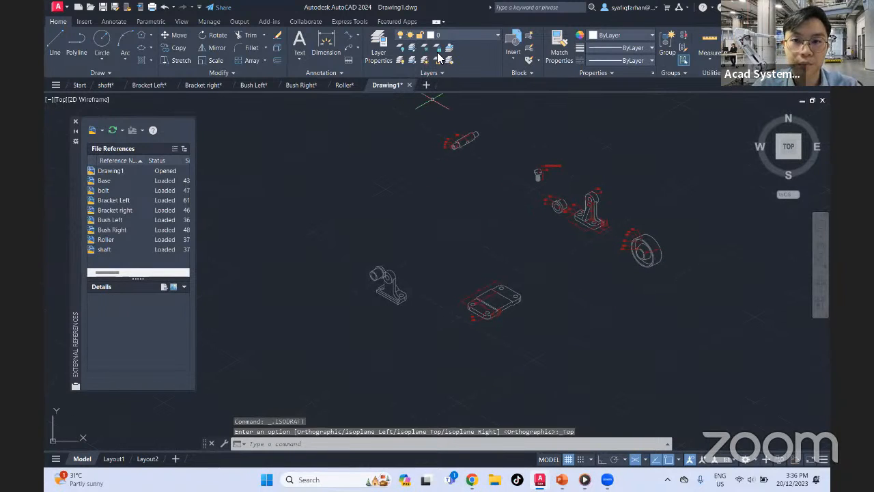
Try to make the Bush Left|Hidden Line layer current and check the layer properties
{"action": "left_click", "coordinate": [491, 36]}
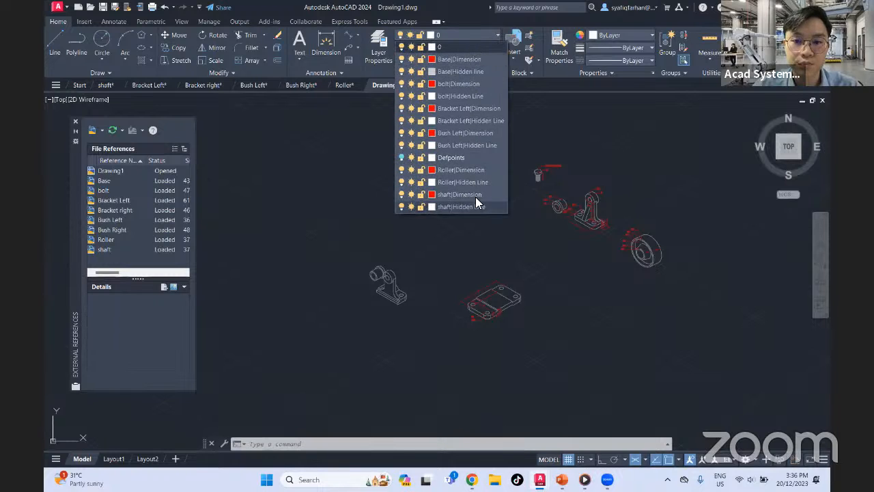
{"action": "left_click", "coordinate": [479, 146]}
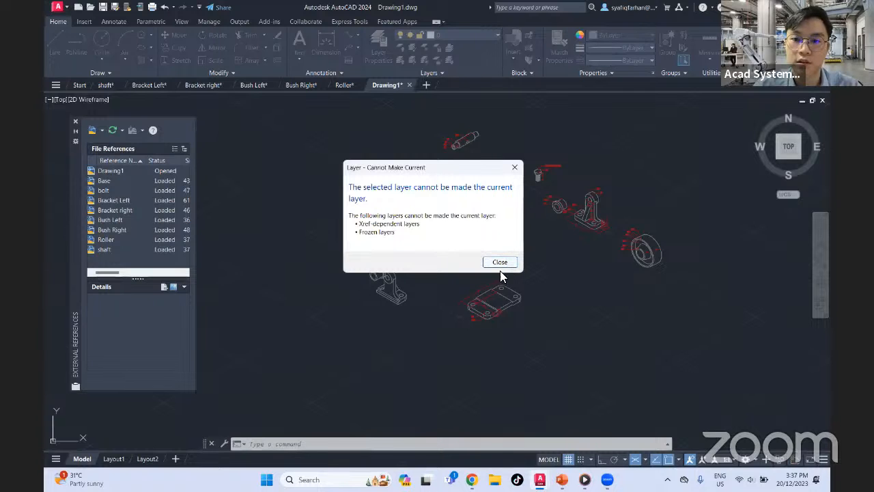
{"action": "left_click", "coordinate": [499, 261]}
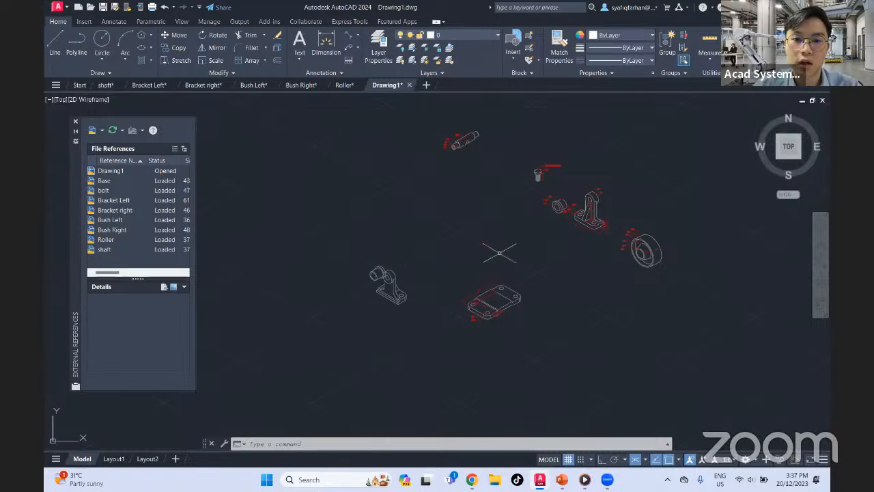
{"action": "left_click", "coordinate": [378, 49]}
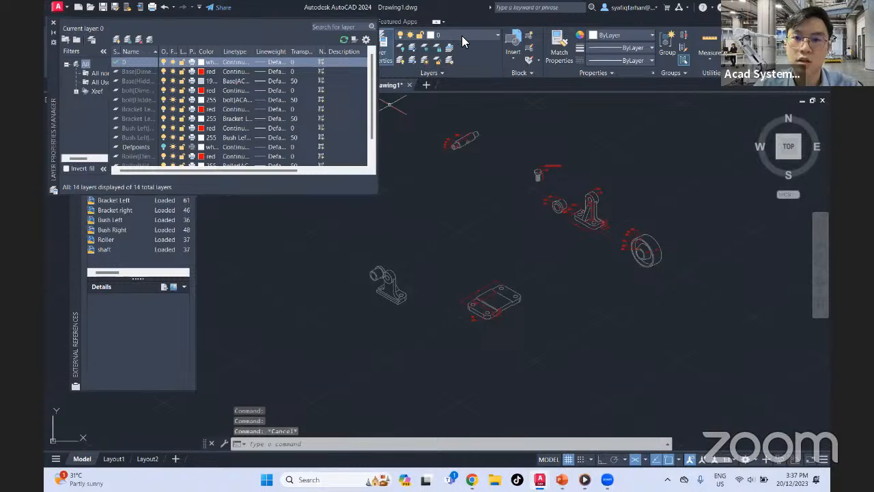
{"action": "left_click", "coordinate": [54, 24]}
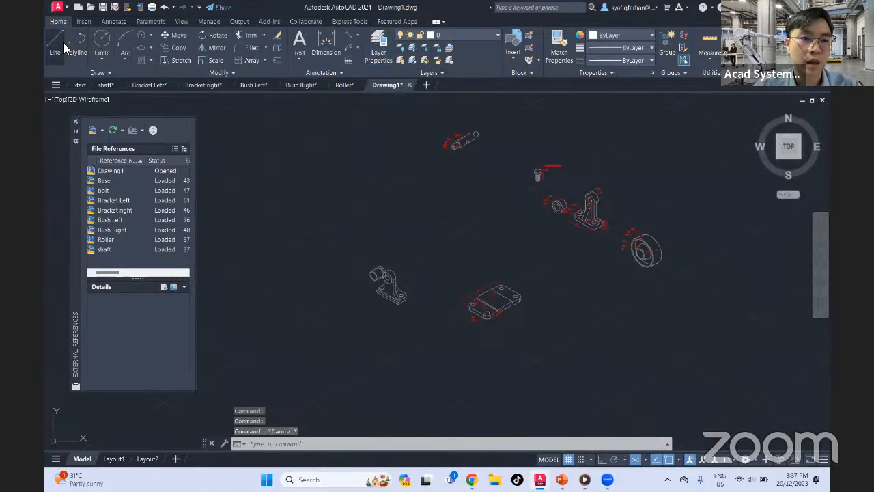
Draw a long guide line at 30° in the empty area below the parts with Ortho on
{"action": "left_click", "coordinate": [63, 45]}
{"action": "middle_click_drag", "start_coordinate": [553, 282], "coordinate": [481, 209]}
{"action": "left_click", "coordinate": [381, 340]}
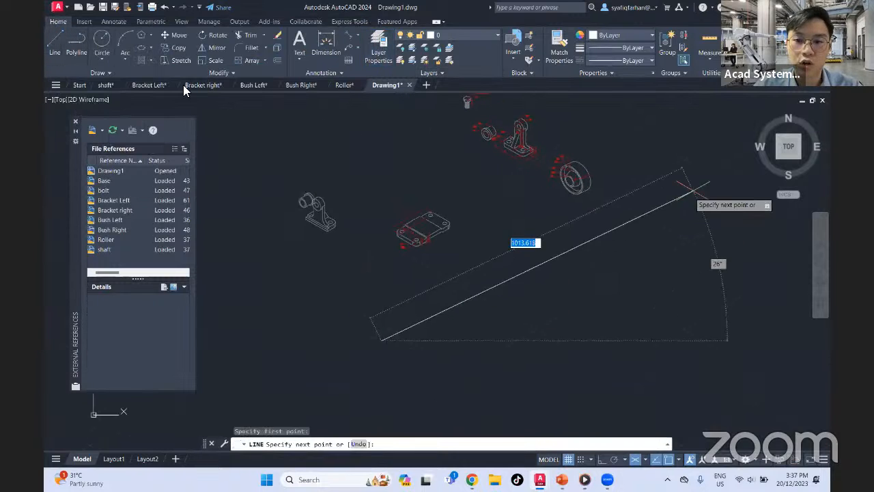
{"action": "left_click", "coordinate": [602, 461]}
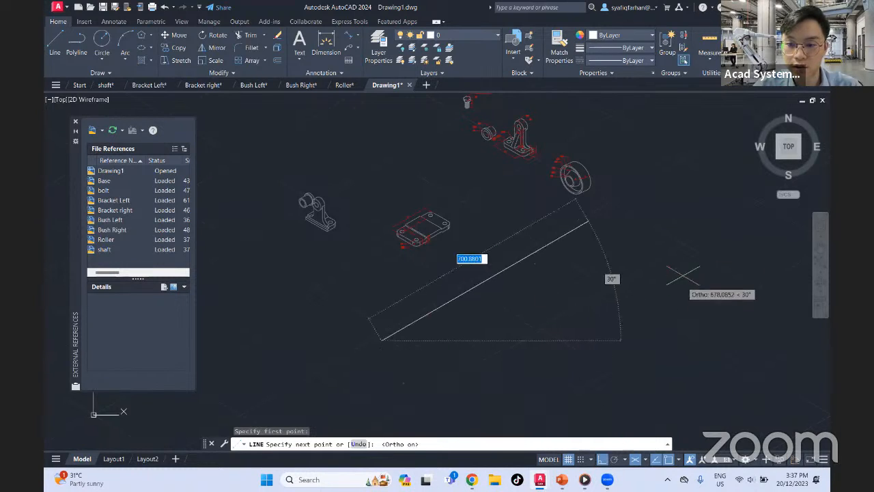
{"action": "middle_click_drag", "start_coordinate": [682, 172], "coordinate": [593, 239]}
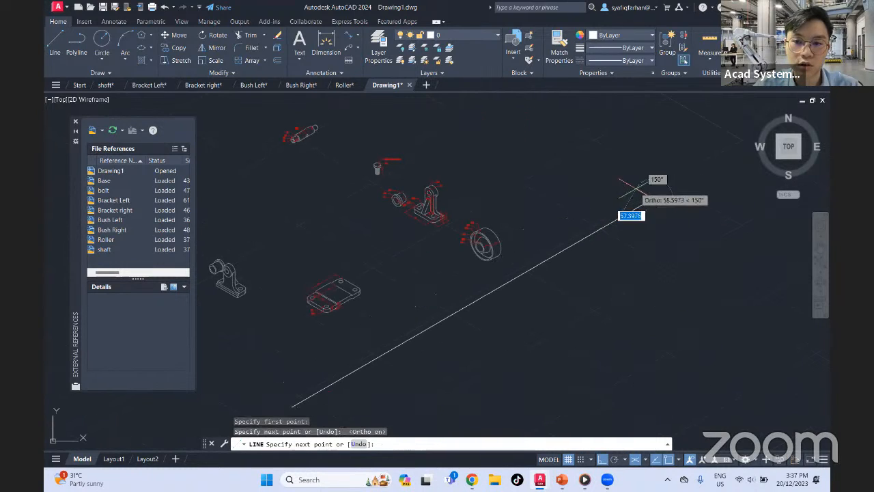
{"action": "left_click", "coordinate": [652, 195]}
{"action": "key", "text": "Escape"}
Move Bracket Left by the centre of its upper hole onto the lower end of the guide line
{"action": "middle_click_drag", "start_coordinate": [606, 290], "coordinate": [670, 242]}
{"action": "middle_click_drag", "start_coordinate": [445, 185], "coordinate": [448, 217]}
{"action": "left_click", "coordinate": [488, 179]}
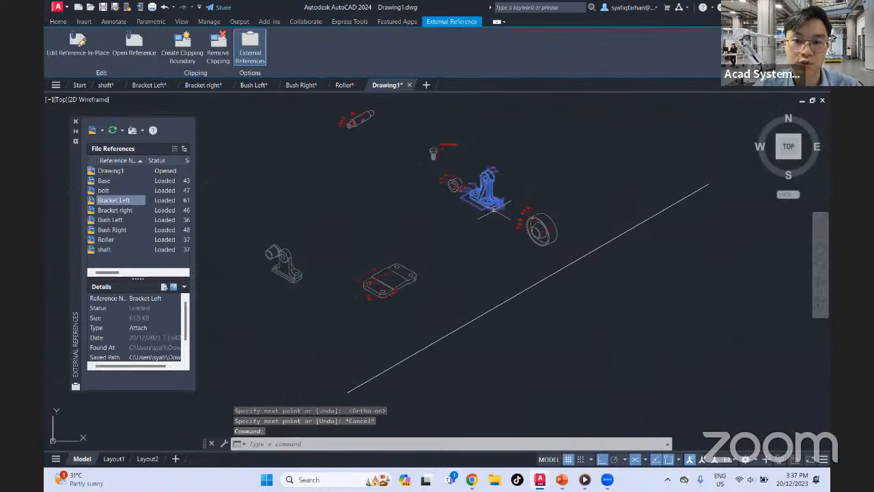
{"action": "key", "text": "Escape"}
{"action": "scroll", "coordinate": [486, 176], "scroll_direction": "up", "scroll_amount": 5}
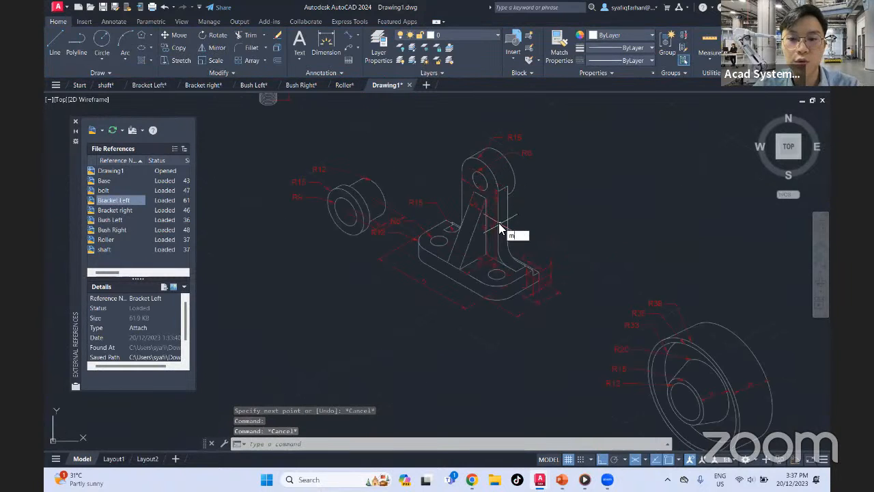
{"action": "key", "text": "Return"}
{"action": "left_click", "coordinate": [531, 143]}
{"action": "left_click", "coordinate": [499, 208]}
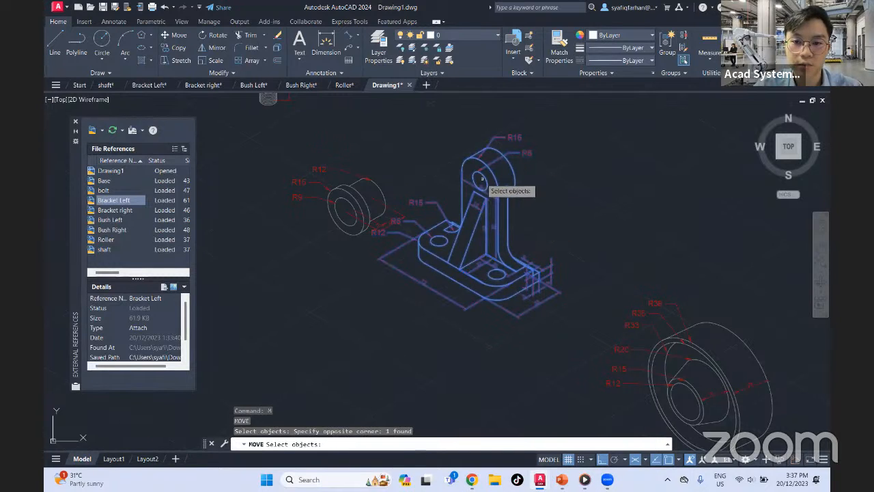
{"action": "key", "text": "Return"}
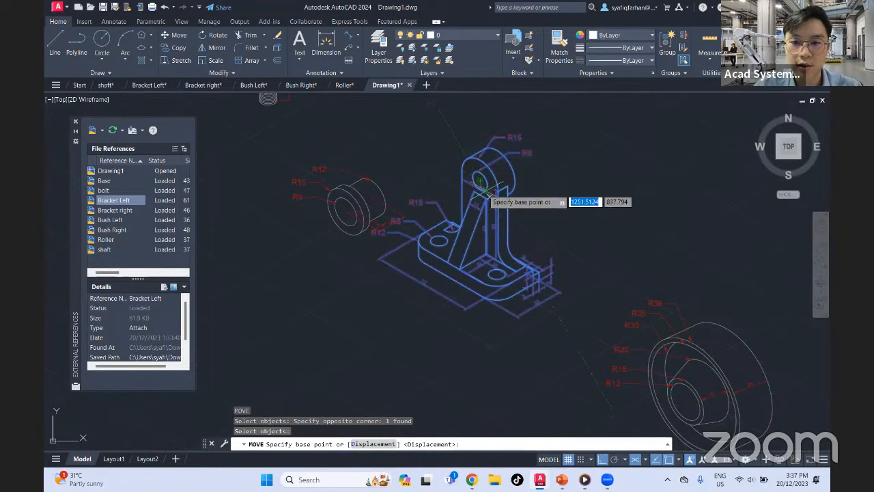
{"action": "scroll", "coordinate": [499, 205], "scroll_direction": "down", "scroll_amount": 4}
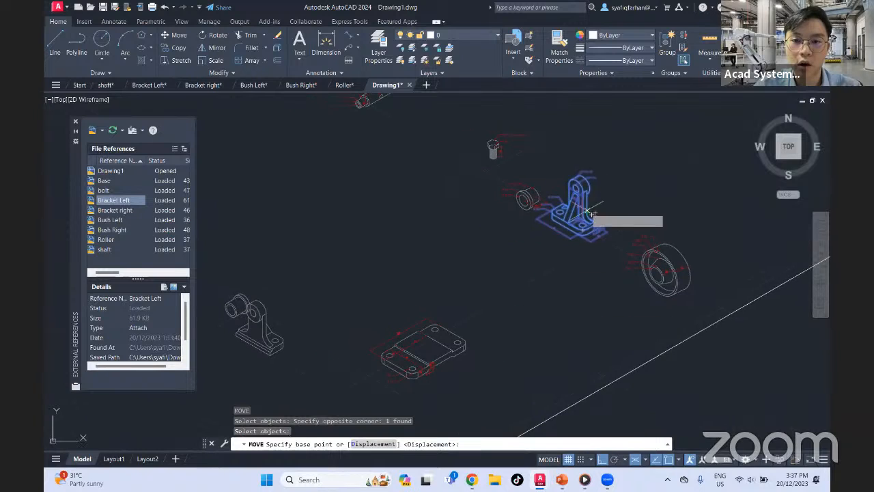
{"action": "middle_click_drag", "start_coordinate": [522, 302], "coordinate": [607, 287]}
{"action": "middle_click_drag", "start_coordinate": [571, 198], "coordinate": [548, 310]}
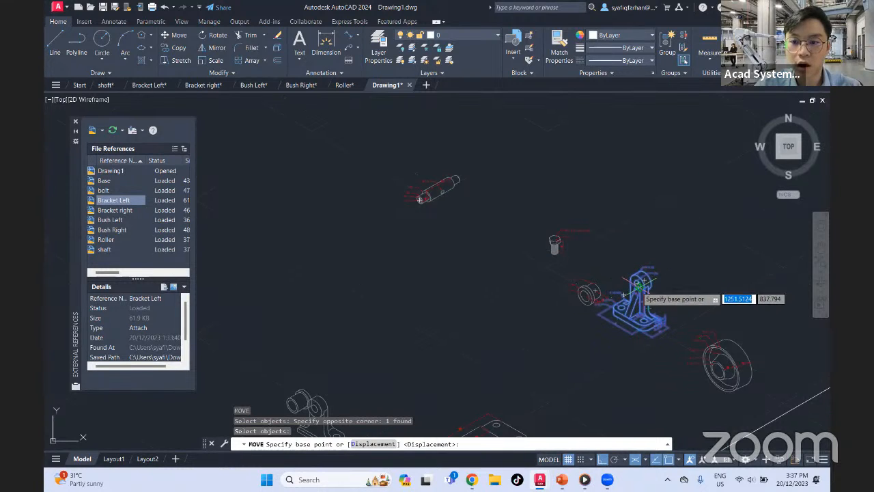
{"action": "middle_click_drag", "start_coordinate": [623, 296], "coordinate": [517, 179]}
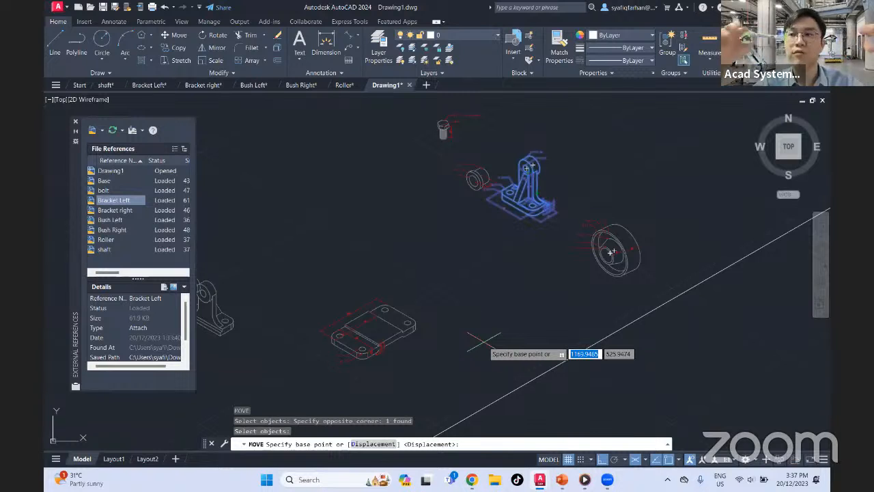
{"action": "scroll", "coordinate": [505, 181], "scroll_direction": "up", "scroll_amount": 6}
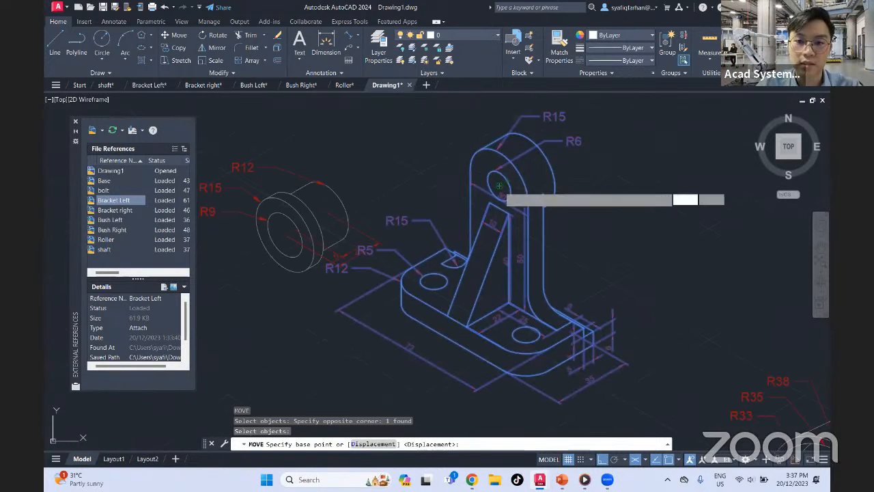
{"action": "left_click", "coordinate": [499, 185]}
{"action": "scroll", "coordinate": [493, 317], "scroll_direction": "down", "scroll_amount": 5}
{"action": "mouse_move", "coordinate": [493, 316]}
{"action": "middle_mouse_down"}
{"action": "mouse_move", "coordinate": [565, 158]}
{"action": "mouse_move", "coordinate": [536, 249]}
{"action": "middle_mouse_up"}
{"action": "left_click", "coordinate": [474, 251]}
Move Bush Left by the centre of its bore onto the guide line, just up the line from Bracket Left
{"action": "middle_click_drag", "start_coordinate": [547, 176], "coordinate": [552, 253]}
{"action": "middle_click_drag", "start_coordinate": [547, 208], "coordinate": [548, 239]}
{"action": "left_click", "coordinate": [581, 133]}
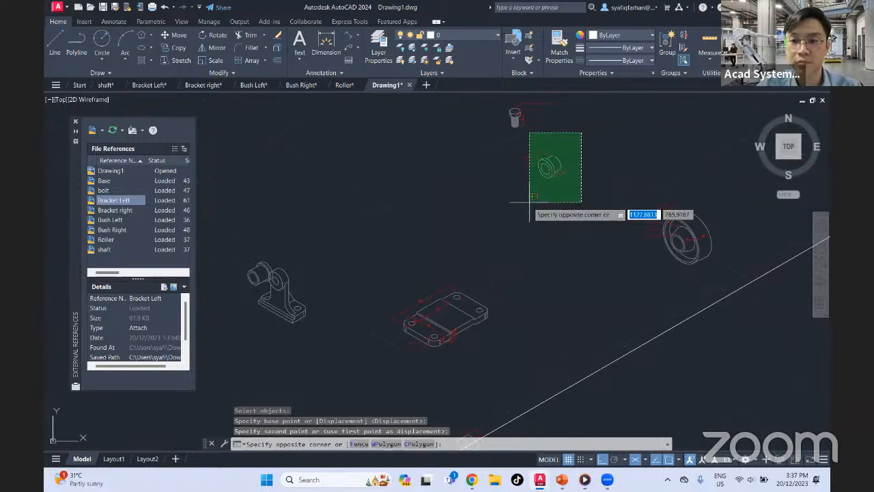
{"action": "left_click", "coordinate": [527, 193]}
{"action": "type", "text": "m"}
{"action": "key", "text": "Return"}
{"action": "scroll", "coordinate": [546, 171], "scroll_direction": "up", "scroll_amount": 4}
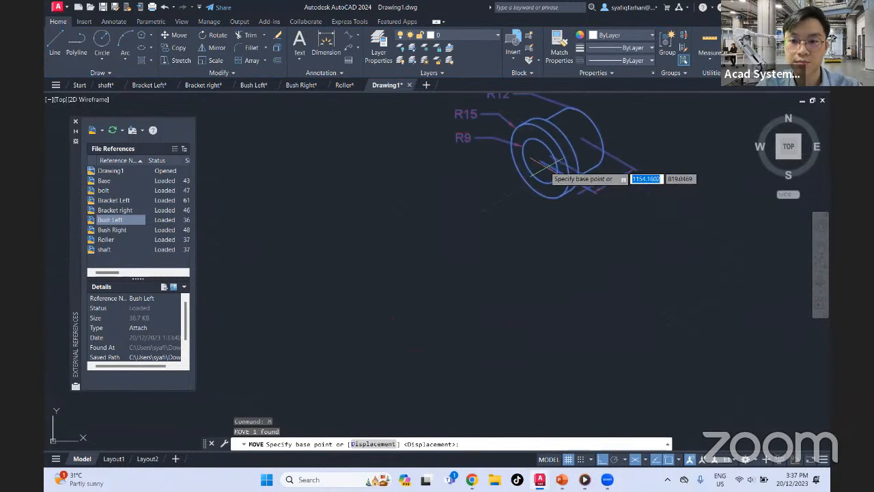
{"action": "left_click", "coordinate": [539, 161]}
{"action": "scroll", "coordinate": [549, 152], "scroll_direction": "down", "scroll_amount": 4}
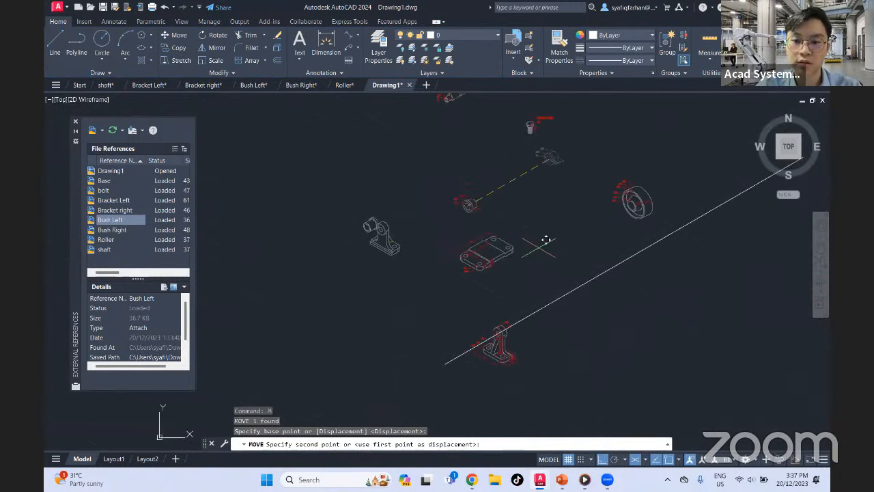
{"action": "scroll", "coordinate": [523, 325], "scroll_direction": "up", "scroll_amount": 4}
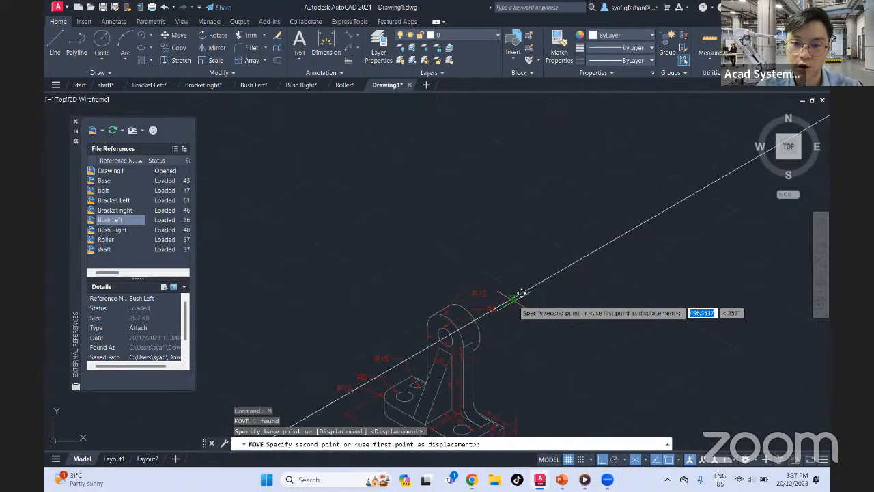
{"action": "left_click", "coordinate": [521, 294]}
{"action": "scroll", "coordinate": [561, 181], "scroll_direction": "down", "scroll_amount": 5}
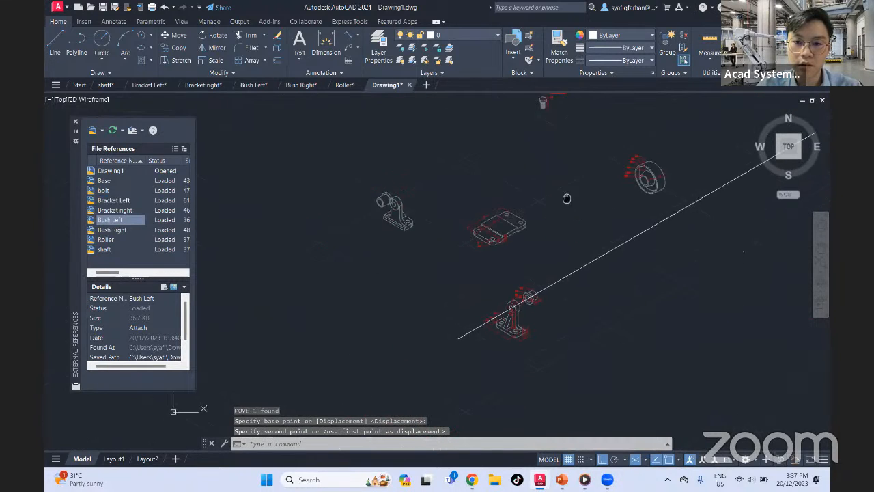
Move the shaft by the centre of its lower end face onto the guide line, just up the line from Bush Left
{"action": "middle_click_drag", "start_coordinate": [566, 198], "coordinate": [524, 276]}
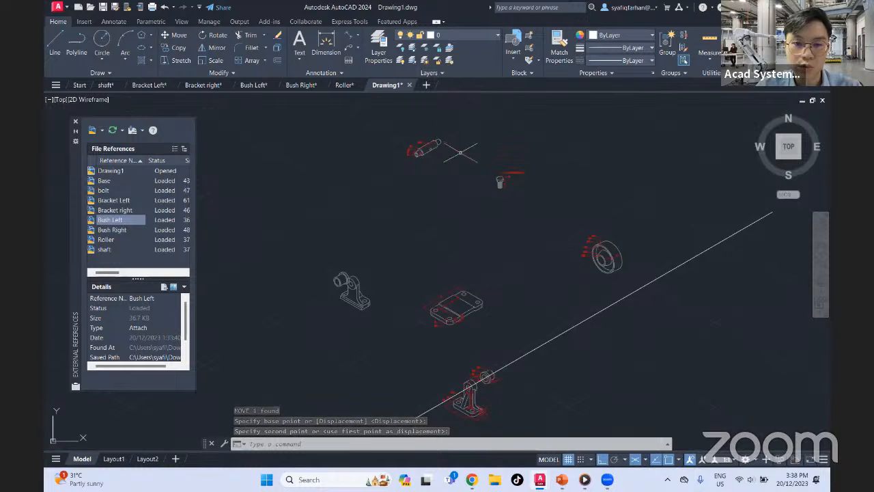
{"action": "left_click", "coordinate": [441, 141]}
{"action": "type", "text": "m"}
{"action": "key", "text": "Return"}
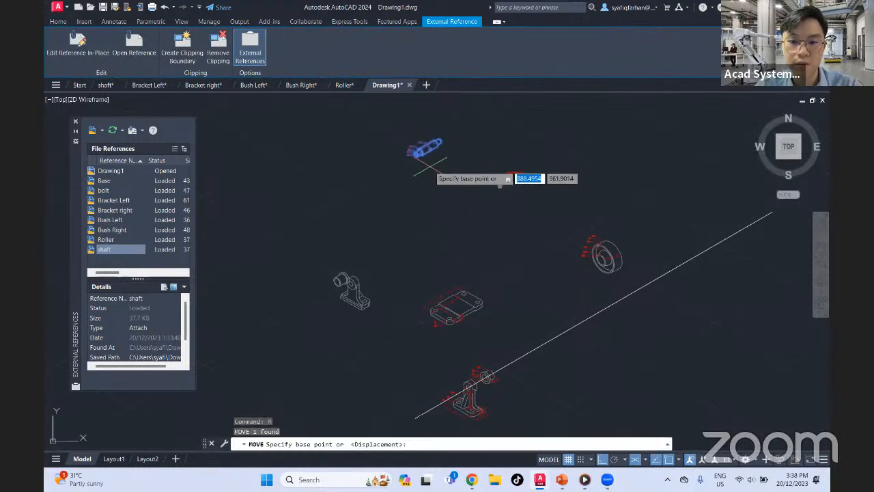
{"action": "scroll", "coordinate": [443, 151], "scroll_direction": "up", "scroll_amount": 3}
{"action": "scroll", "coordinate": [428, 159], "scroll_direction": "up", "scroll_amount": 2}
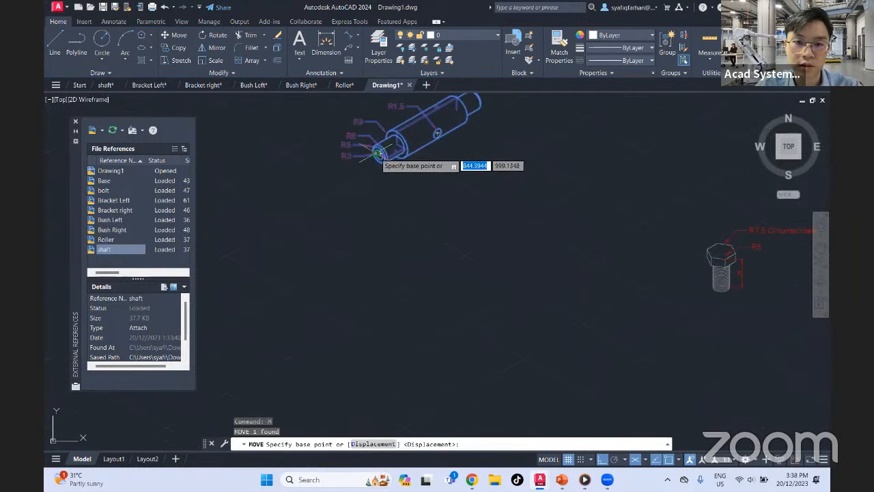
{"action": "scroll", "coordinate": [377, 153], "scroll_direction": "up", "scroll_amount": 5}
{"action": "left_click", "coordinate": [389, 154]}
{"action": "scroll", "coordinate": [425, 191], "scroll_direction": "down", "scroll_amount": 8}
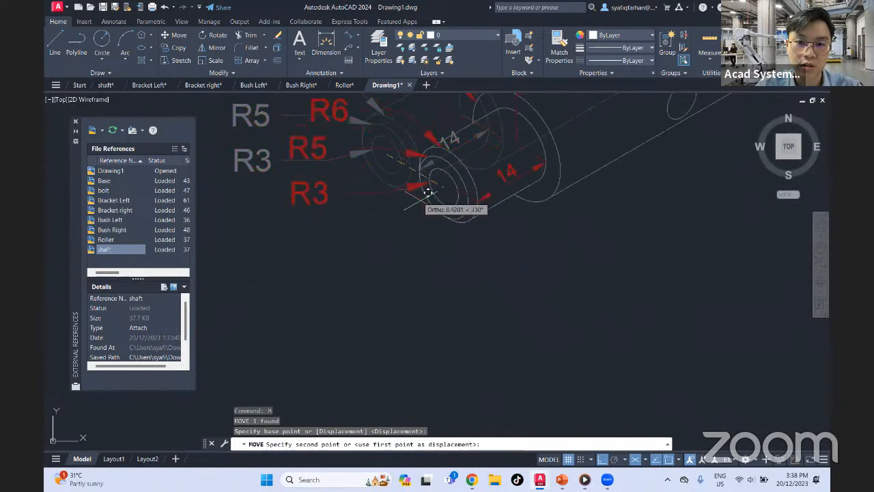
{"action": "scroll", "coordinate": [443, 274], "scroll_direction": "up", "scroll_amount": 5}
{"action": "scroll", "coordinate": [421, 305], "scroll_direction": "up", "scroll_amount": 5}
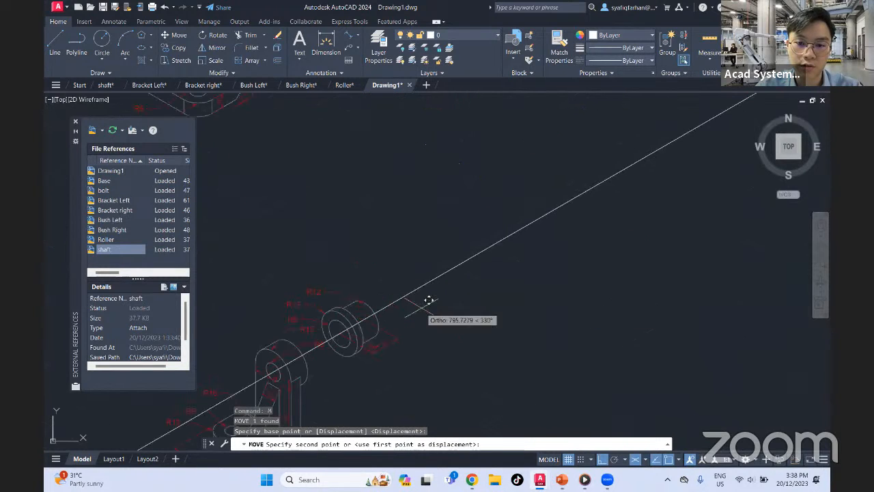
{"action": "left_click", "coordinate": [412, 293]}
Move the Roller by the centre of its bore onto the guide line, just up the line from the shaft
{"action": "scroll", "coordinate": [444, 273], "scroll_direction": "down", "scroll_amount": 6}
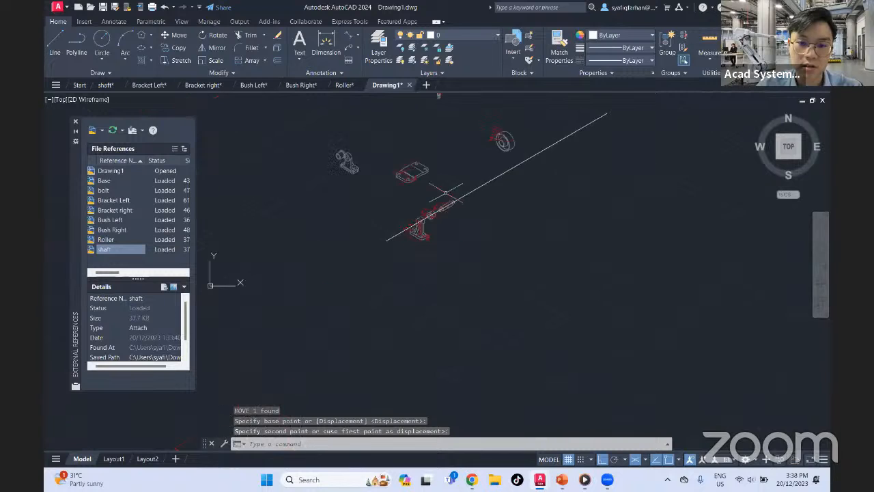
{"action": "scroll", "coordinate": [478, 208], "scroll_direction": "up", "scroll_amount": 4}
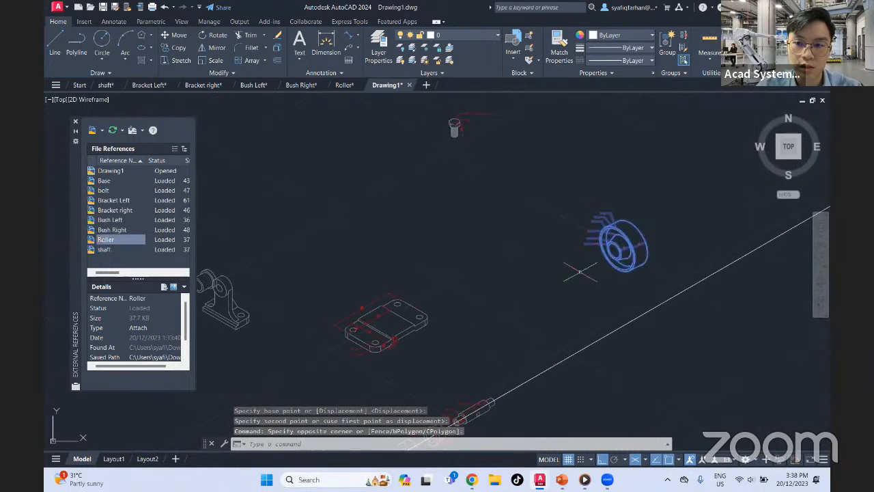
{"action": "left_click", "coordinate": [607, 244]}
{"action": "type", "text": "m"}
{"action": "key", "text": "Return"}
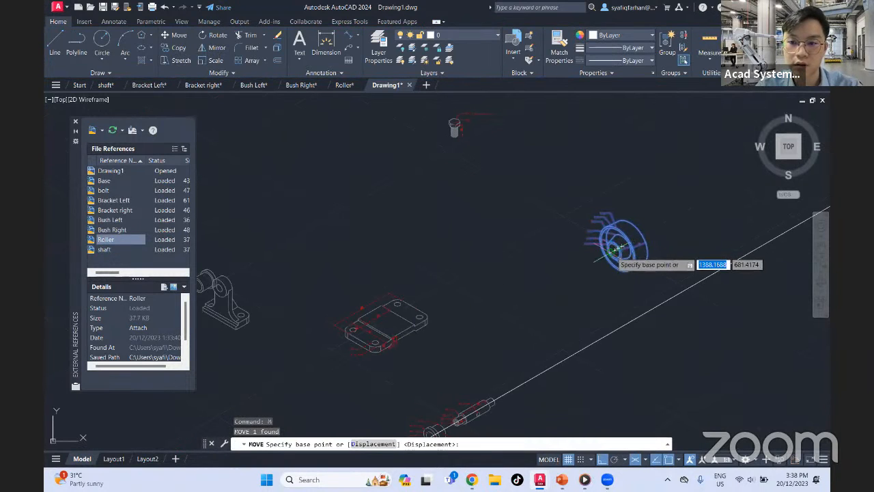
{"action": "scroll", "coordinate": [614, 251], "scroll_direction": "up", "scroll_amount": 5}
{"action": "left_click", "coordinate": [593, 251]}
{"action": "scroll", "coordinate": [566, 293], "scroll_direction": "down", "scroll_amount": 5}
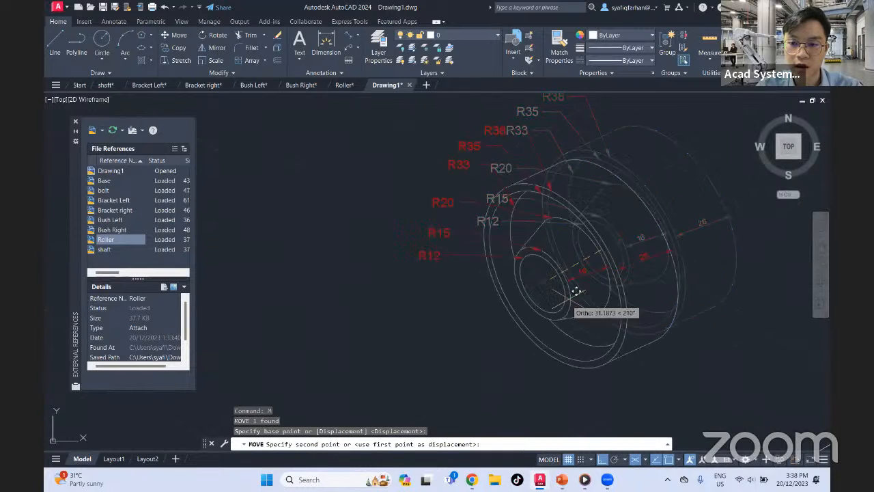
{"action": "middle_click_drag", "start_coordinate": [552, 311], "coordinate": [589, 206]}
{"action": "left_click", "coordinate": [505, 312]}
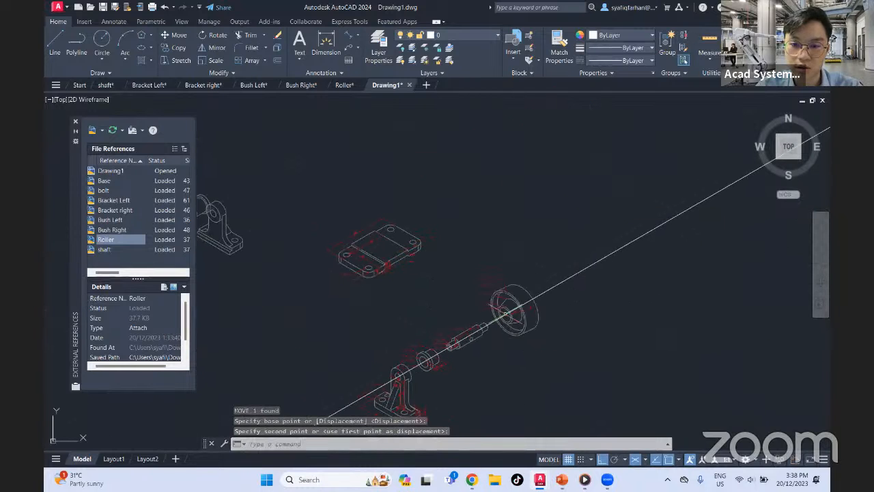
Move Bush Right by the centre of its bore onto the guide line, just up the line from the Roller
{"action": "middle_click_drag", "start_coordinate": [522, 221], "coordinate": [606, 233]}
{"action": "middle_click_drag", "start_coordinate": [356, 233], "coordinate": [453, 284]}
{"action": "left_click", "coordinate": [375, 321]}
{"action": "left_click", "coordinate": [370, 314]}
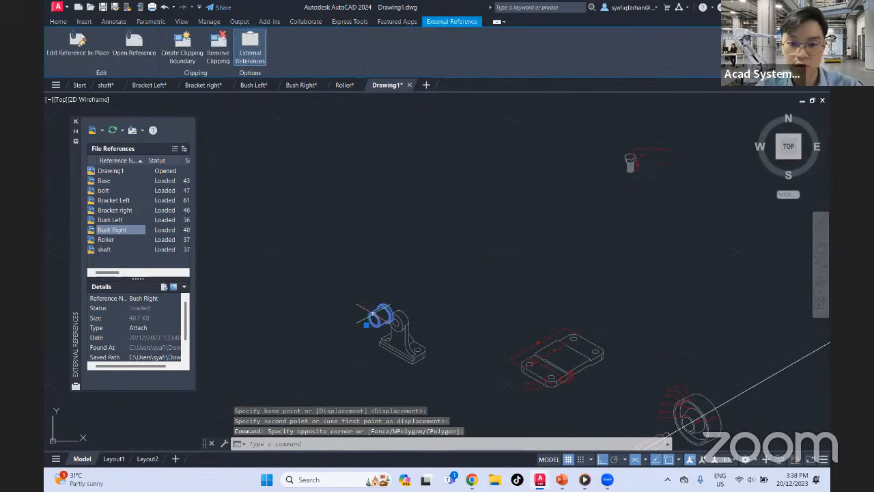
{"action": "key", "text": "Return"}
{"action": "scroll", "coordinate": [372, 314], "scroll_direction": "up", "scroll_amount": 3}
{"action": "left_click", "coordinate": [374, 312]}
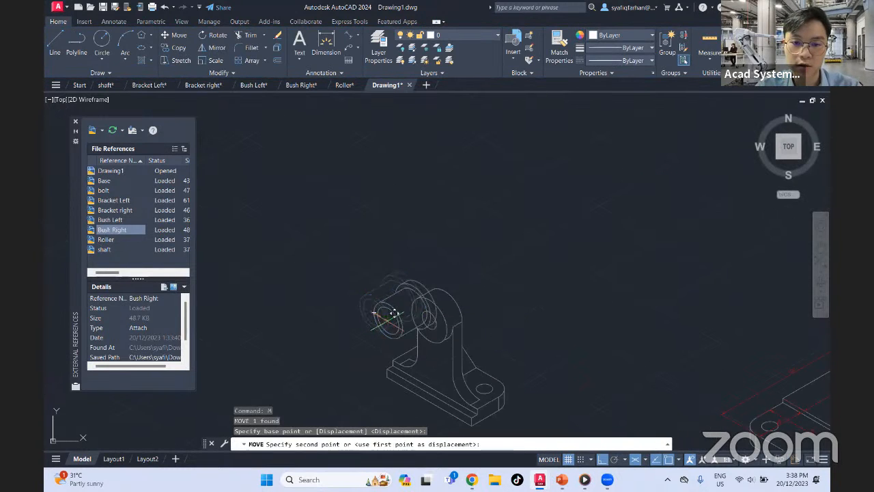
{"action": "scroll", "coordinate": [383, 321], "scroll_direction": "down", "scroll_amount": 5}
{"action": "left_click", "coordinate": [607, 372]}
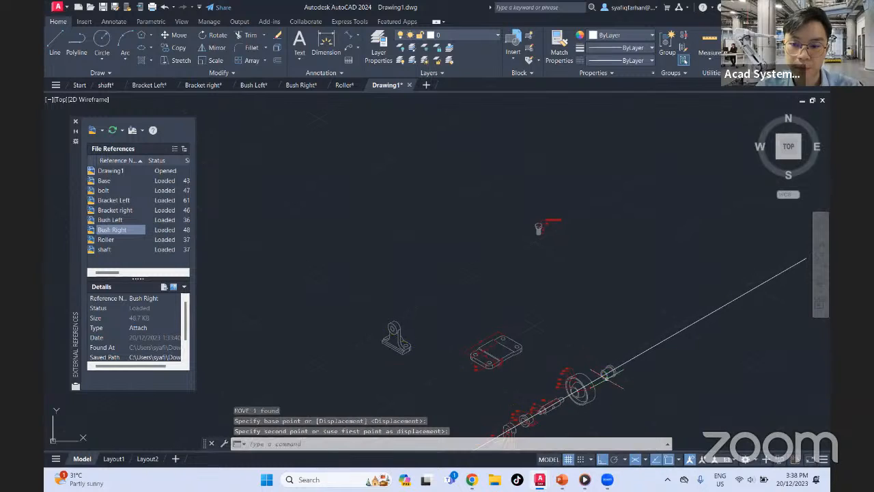
Move Bracket right by the centre of its upper hole onto the guide line, just up the line from Bush Right
{"action": "left_click", "coordinate": [402, 320]}
{"action": "left_click", "coordinate": [384, 352]}
{"action": "type", "text": "m"}
{"action": "key", "text": "Return"}
{"action": "scroll", "coordinate": [387, 352], "scroll_direction": "up", "scroll_amount": 4}
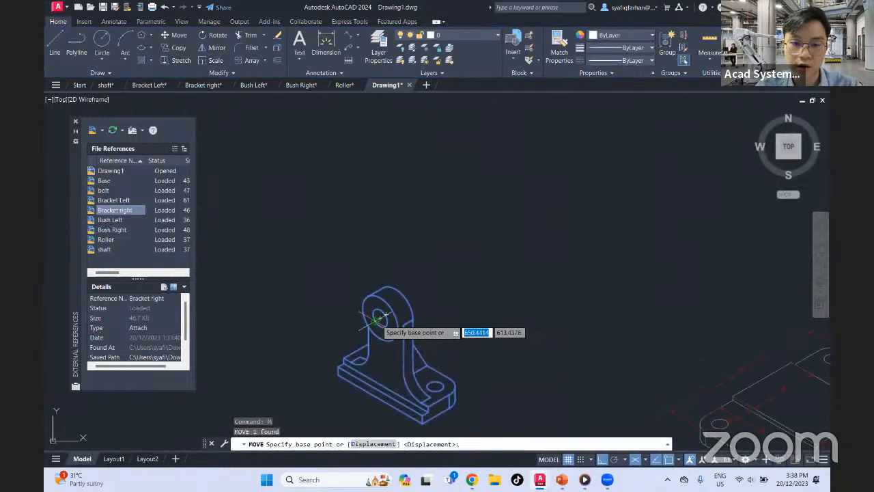
{"action": "left_click", "coordinate": [380, 318]}
{"action": "scroll", "coordinate": [380, 318], "scroll_direction": "down", "scroll_amount": 3}
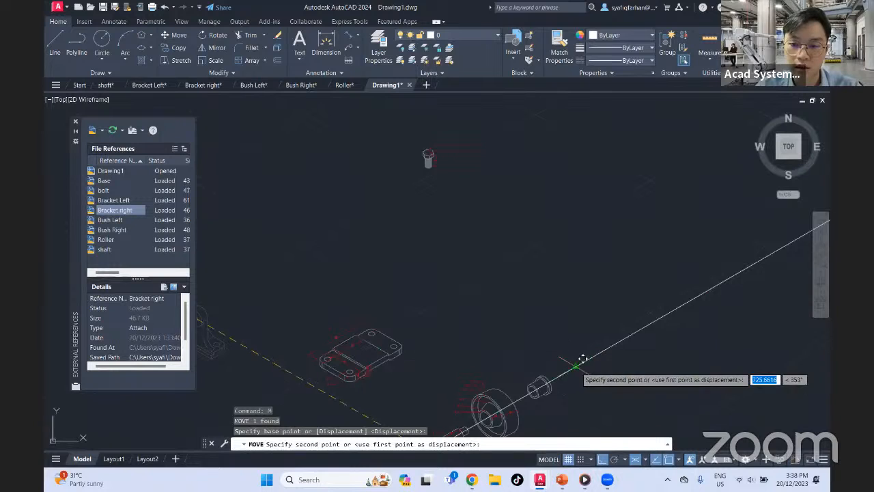
{"action": "left_click", "coordinate": [578, 367]}
{"action": "middle_click_drag", "start_coordinate": [590, 314], "coordinate": [628, 230]}
{"action": "middle_click_drag", "start_coordinate": [592, 349], "coordinate": [624, 283]}
{"action": "scroll", "coordinate": [442, 327], "scroll_direction": "up", "scroll_amount": 2}
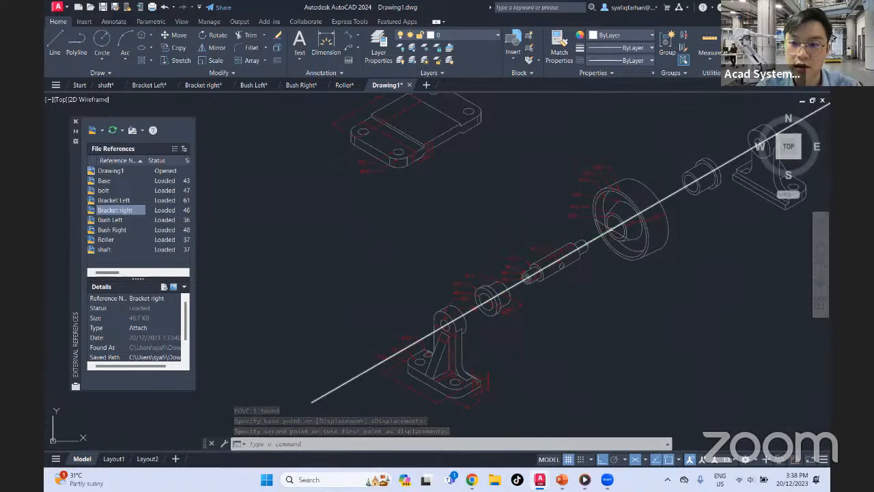
{"action": "middle_click_drag", "start_coordinate": [629, 216], "coordinate": [629, 280]}
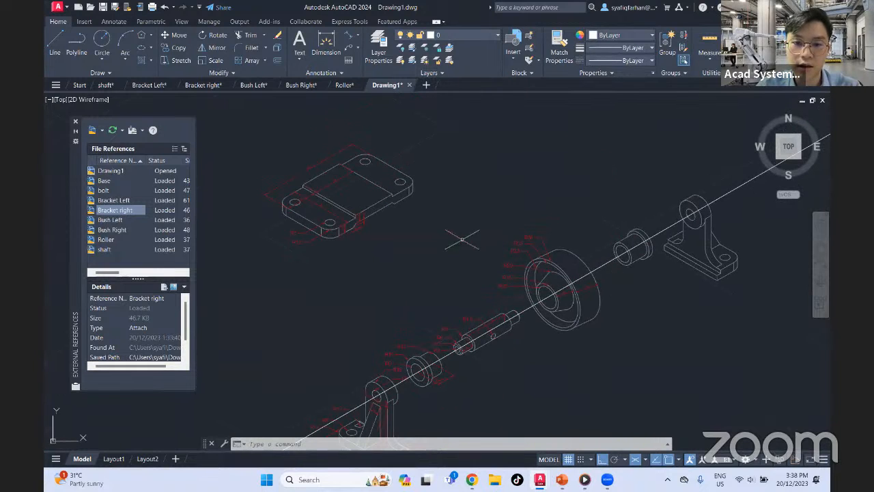
Move the Base by a corner hole centre to the free area below the shaft and Roller, with Ortho off
{"action": "middle_click_drag", "start_coordinate": [514, 210], "coordinate": [488, 235]}
{"action": "left_click", "coordinate": [385, 232]}
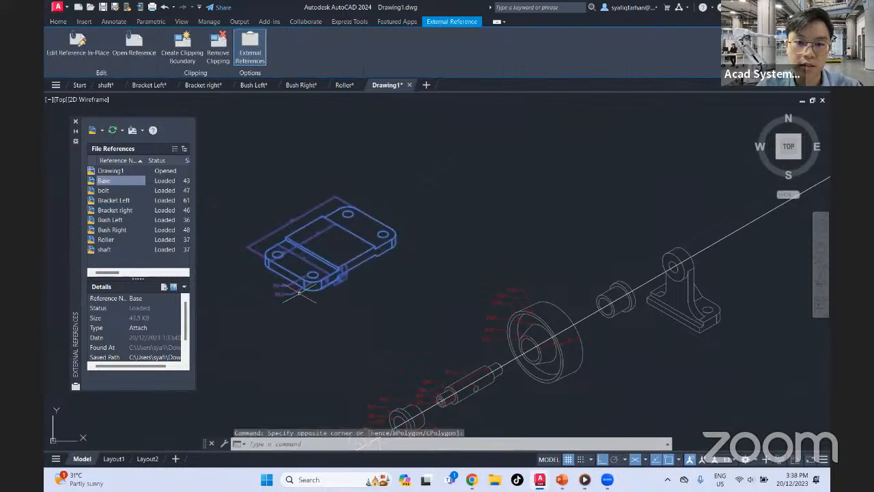
{"action": "type", "text": "m"}
{"action": "key", "text": "Return"}
{"action": "left_click", "coordinate": [383, 234]}
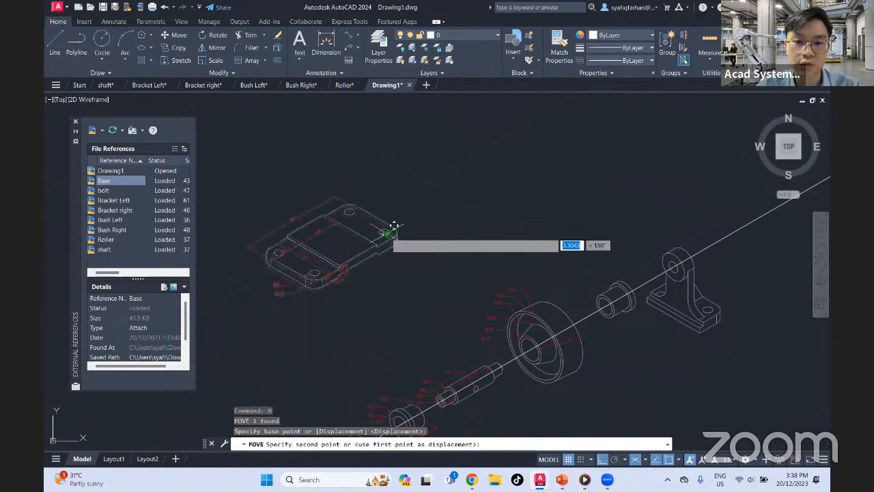
{"action": "scroll", "coordinate": [531, 309], "scroll_direction": "up", "scroll_amount": 5}
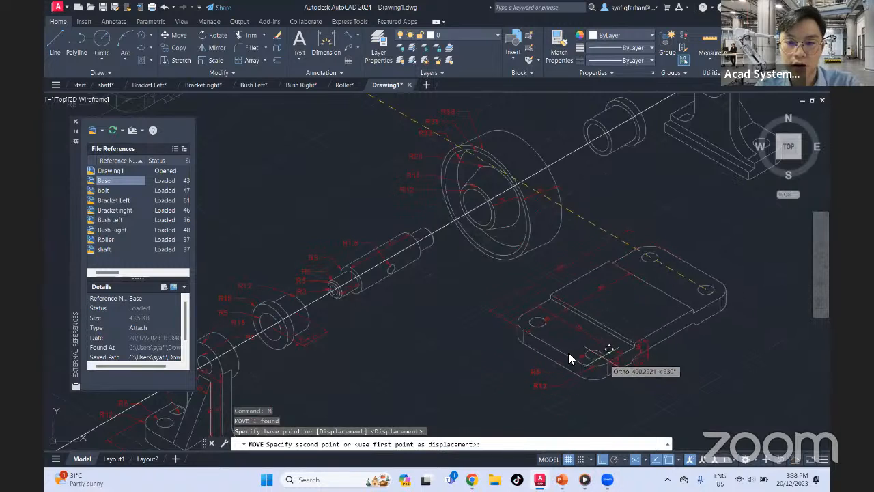
{"action": "key", "text": "super+p"}
{"action": "key", "text": "Escape"}
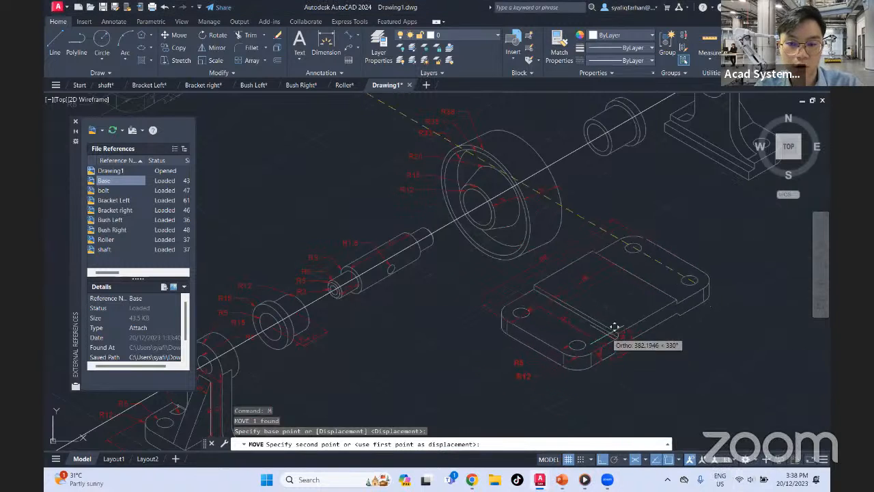
{"action": "key", "text": "F8"}
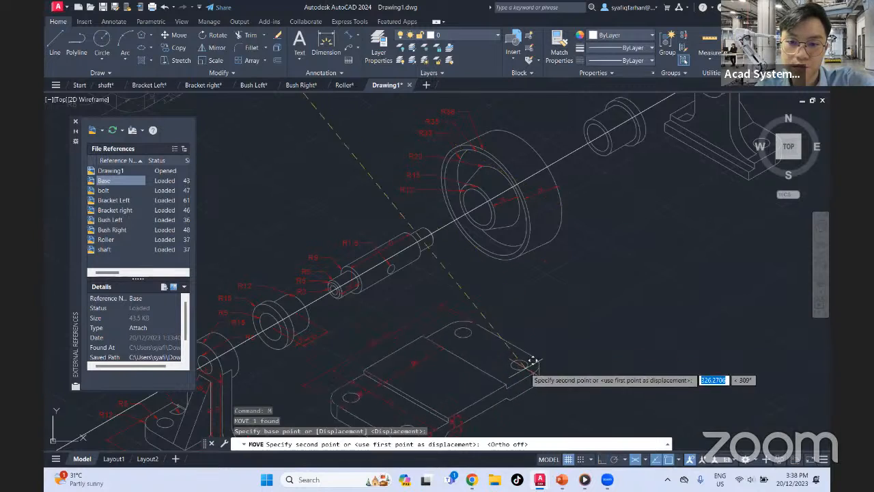
{"action": "left_click", "coordinate": [554, 359]}
{"action": "scroll", "coordinate": [570, 298], "scroll_direction": "down", "scroll_amount": 6}
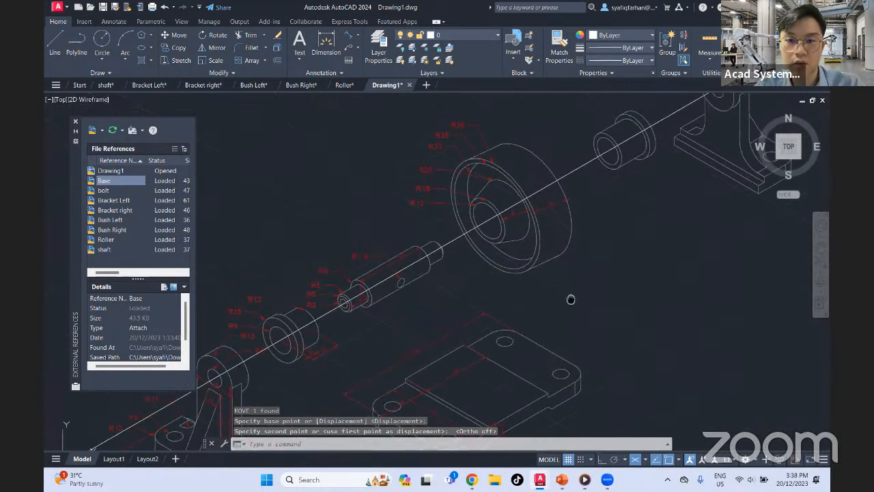
Move the bolt by the lower end of its shank to the free area above Bush Left and the shaft
{"action": "left_click", "coordinate": [490, 140]}
{"action": "left_click", "coordinate": [435, 191]}
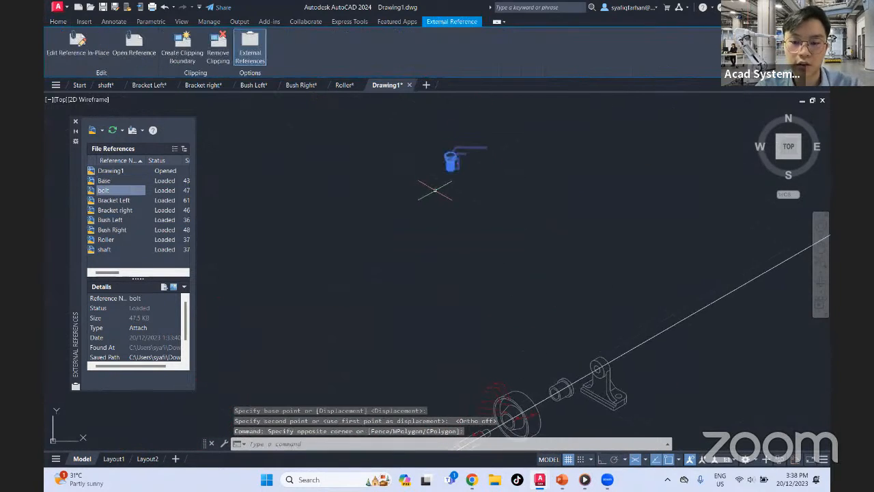
{"action": "type", "text": "m"}
{"action": "key", "text": "Return"}
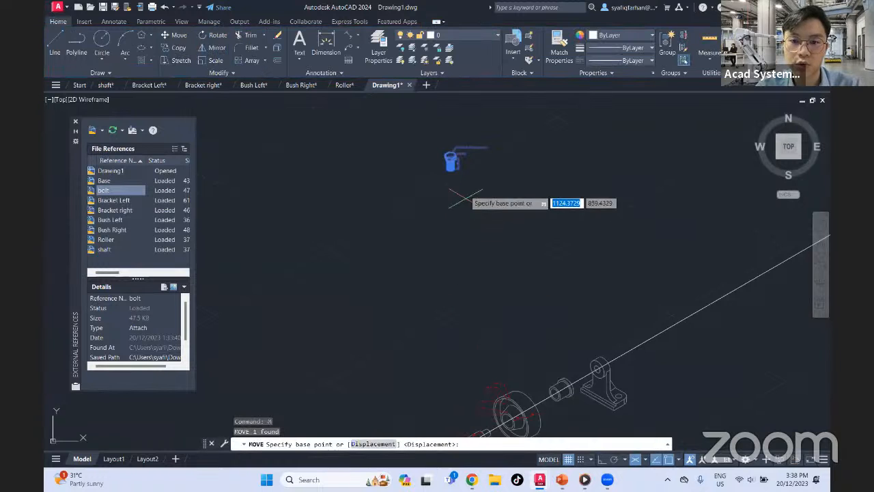
{"action": "left_click", "coordinate": [451, 169]}
{"action": "middle_click_drag", "start_coordinate": [454, 256], "coordinate": [471, 142]}
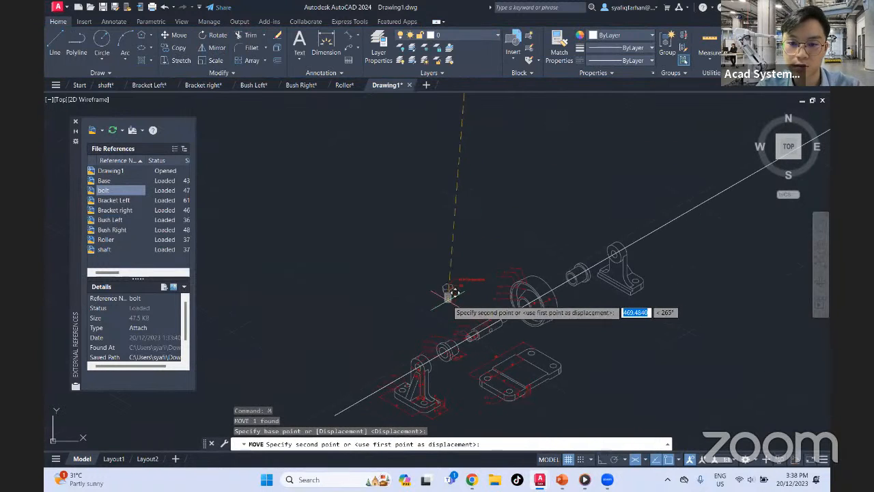
{"action": "left_click", "coordinate": [450, 299]}
Draw a vertical line 240 long upward from the centre of the Base's leftmost hole, using Isoplane Right and Ortho
{"action": "scroll", "coordinate": [479, 403], "scroll_direction": "up", "scroll_amount": 5}
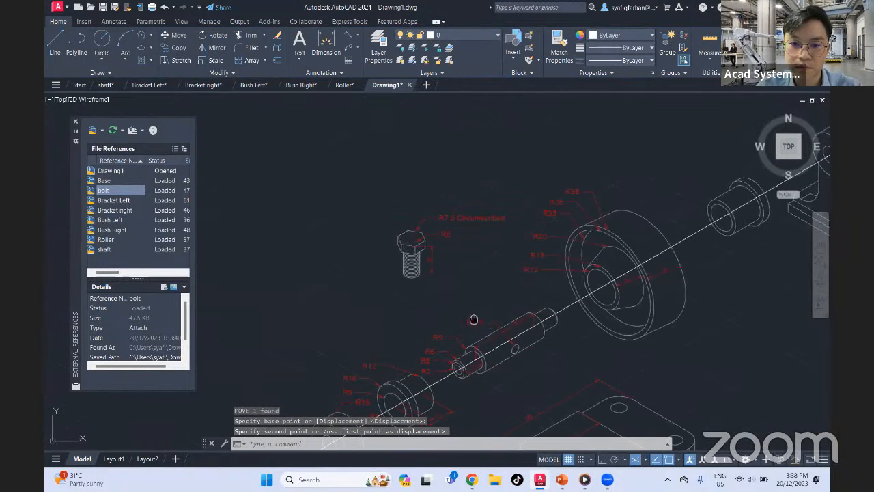
{"action": "left_click", "coordinate": [57, 41]}
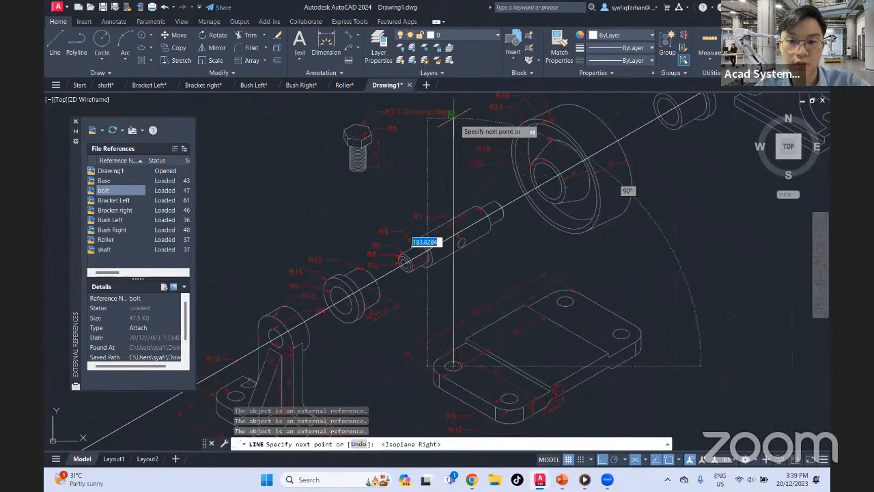
{"action": "scroll", "coordinate": [462, 130], "scroll_direction": "up", "scroll_amount": 2}
{"action": "scroll", "coordinate": [439, 122], "scroll_direction": "up", "scroll_amount": 1}
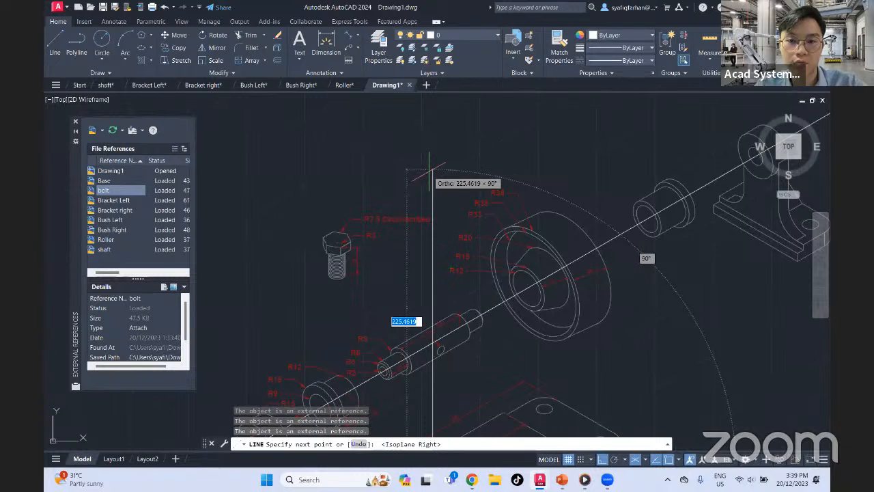
{"action": "type", "text": "240"}
{"action": "key", "text": "Return"}
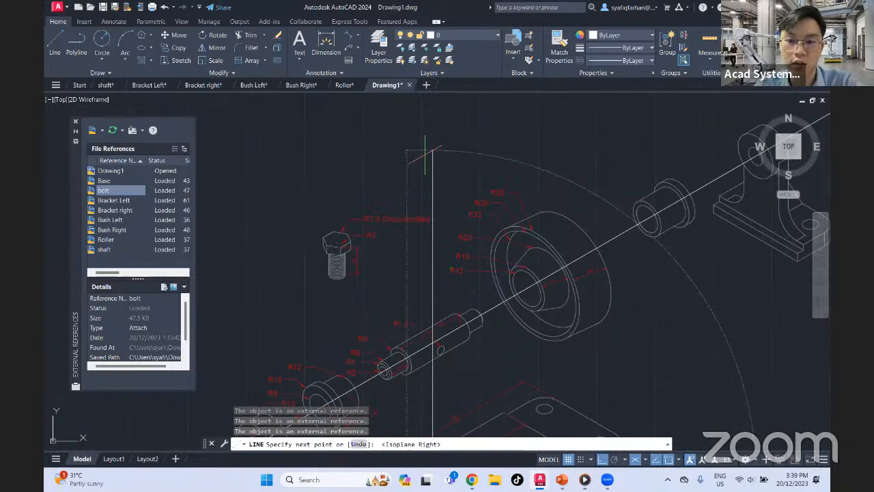
{"action": "key", "text": "Escape"}
Copy the vertical line from the centre of the Base's leftmost hole to the centres of its other three holes
{"action": "left_click", "coordinate": [439, 172]}
{"action": "left_click", "coordinate": [421, 162]}
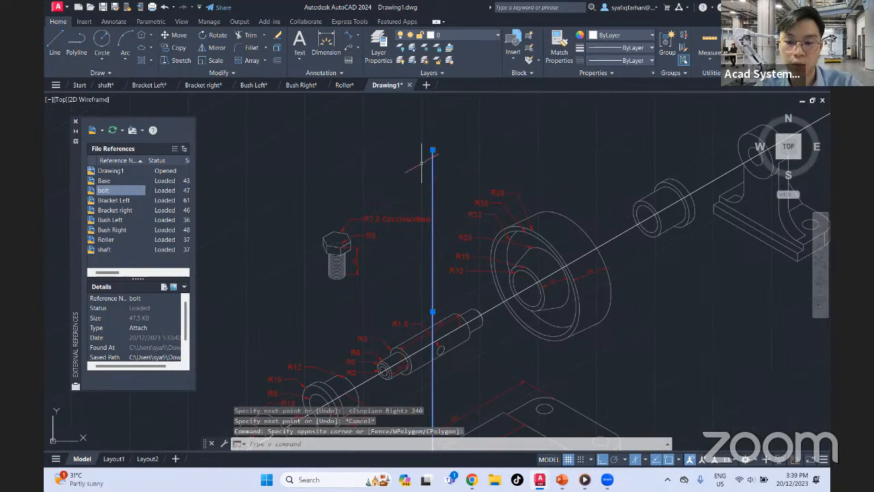
{"action": "type", "text": "co"}
{"action": "key", "text": "Return"}
{"action": "scroll", "coordinate": [478, 273], "scroll_direction": "up", "scroll_amount": 5}
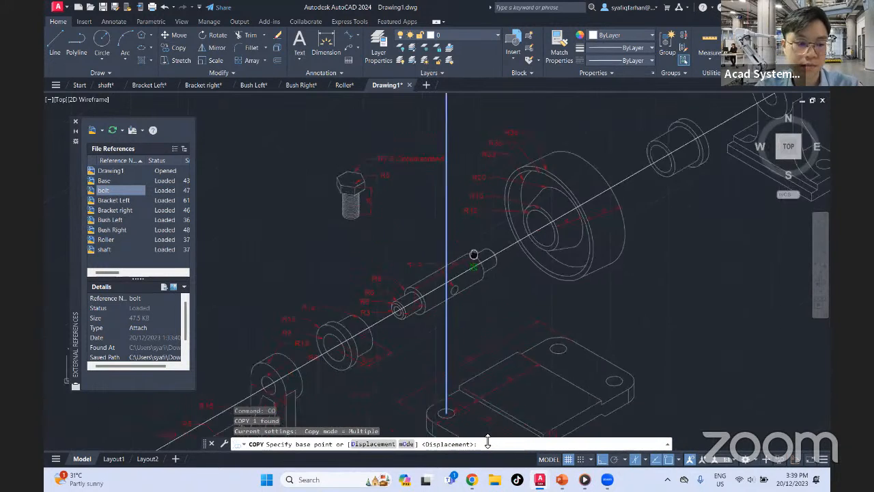
{"action": "left_click", "coordinate": [449, 332]}
{"action": "middle_click_drag", "start_coordinate": [449, 331], "coordinate": [400, 271]}
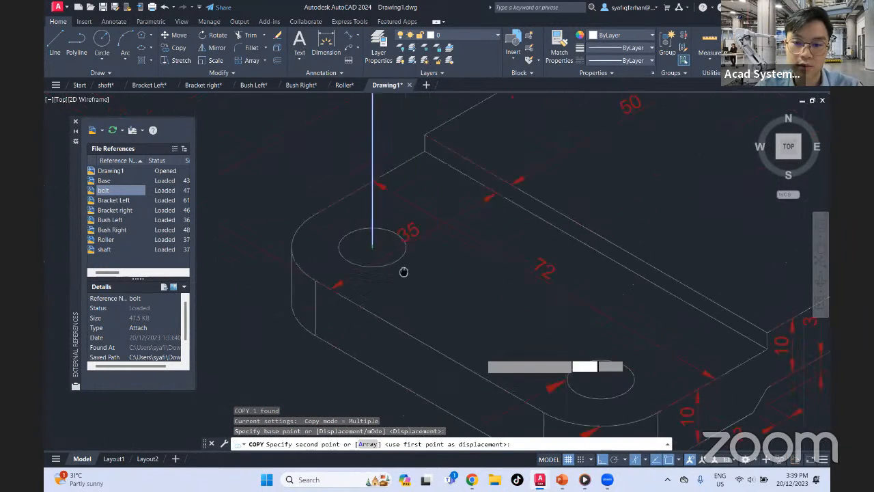
{"action": "left_click", "coordinate": [593, 368]}
{"action": "middle_click_drag", "start_coordinate": [684, 251], "coordinate": [299, 428]}
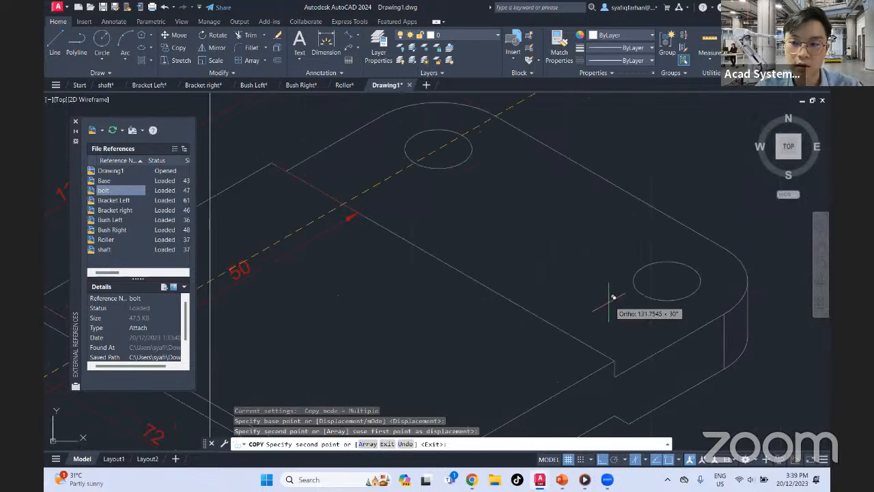
{"action": "left_click", "coordinate": [669, 280]}
{"action": "scroll", "coordinate": [441, 146], "scroll_direction": "down", "scroll_amount": 5}
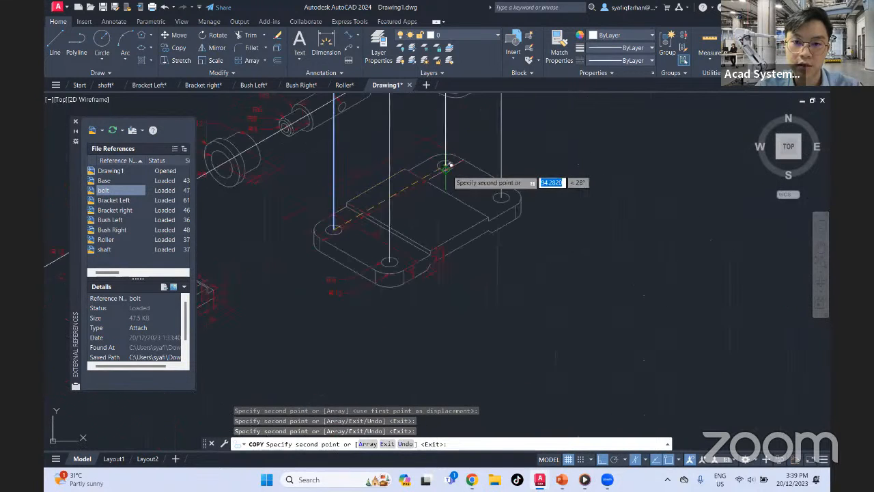
{"action": "left_click", "coordinate": [443, 170]}
{"action": "key", "text": "Escape"}
Copy the bolt by the centre of its head's underside onto the upper end of the leftmost vertical line
{"action": "middle_click_drag", "start_coordinate": [443, 175], "coordinate": [502, 366]}
{"action": "left_click", "coordinate": [347, 165]}
{"action": "left_click", "coordinate": [285, 228]}
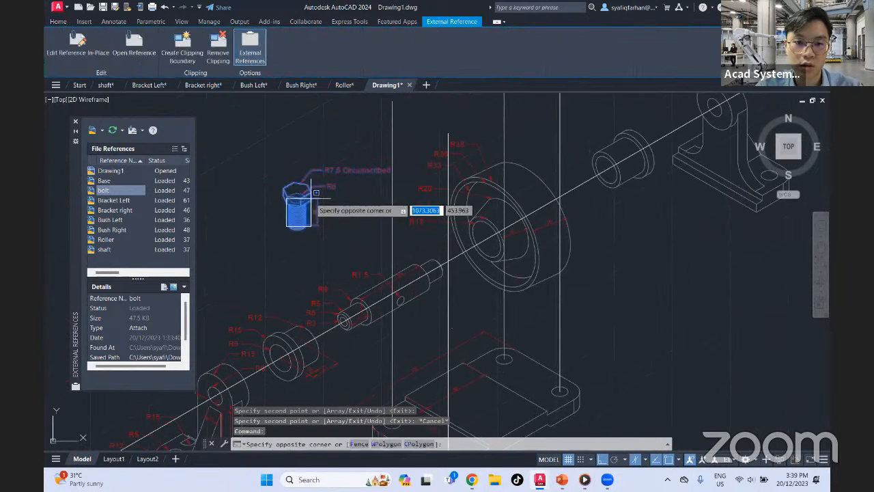
{"action": "key", "text": "Escape"}
{"action": "type", "text": "co"}
{"action": "key", "text": "Return"}
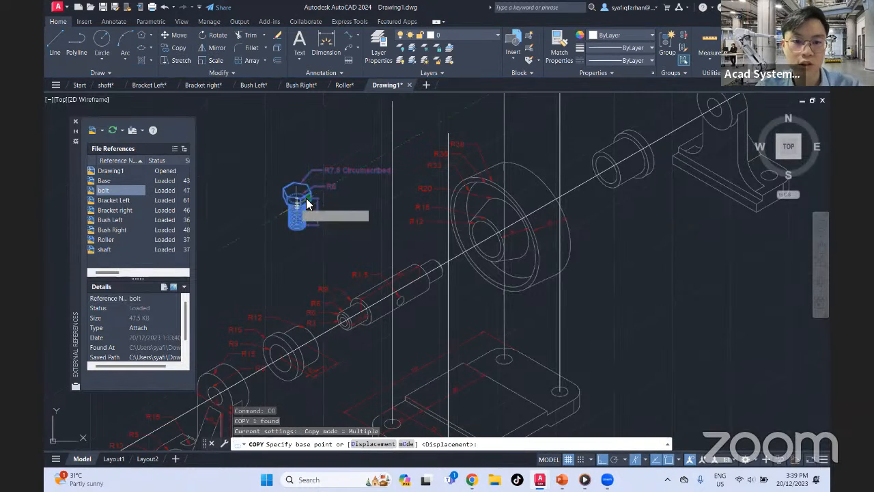
{"action": "scroll", "coordinate": [306, 198], "scroll_direction": "up", "scroll_amount": 4}
{"action": "left_click", "coordinate": [306, 198]}
{"action": "middle_click_drag", "start_coordinate": [371, 166], "coordinate": [279, 356]}
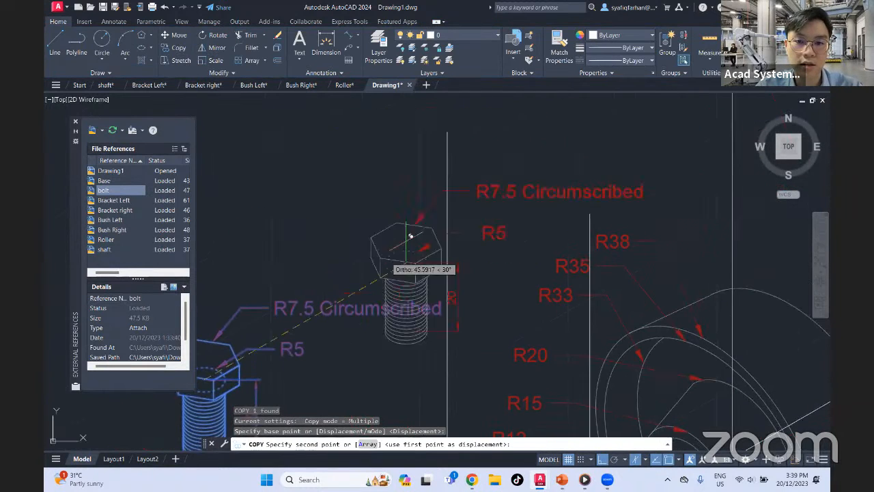
{"action": "left_click", "coordinate": [447, 132]}
Place three more copies of the bolt on the upper ends of the remaining vertical lines
{"action": "middle_click_drag", "start_coordinate": [543, 134], "coordinate": [421, 295]}
{"action": "scroll", "coordinate": [421, 294], "scroll_direction": "up", "scroll_amount": 2}
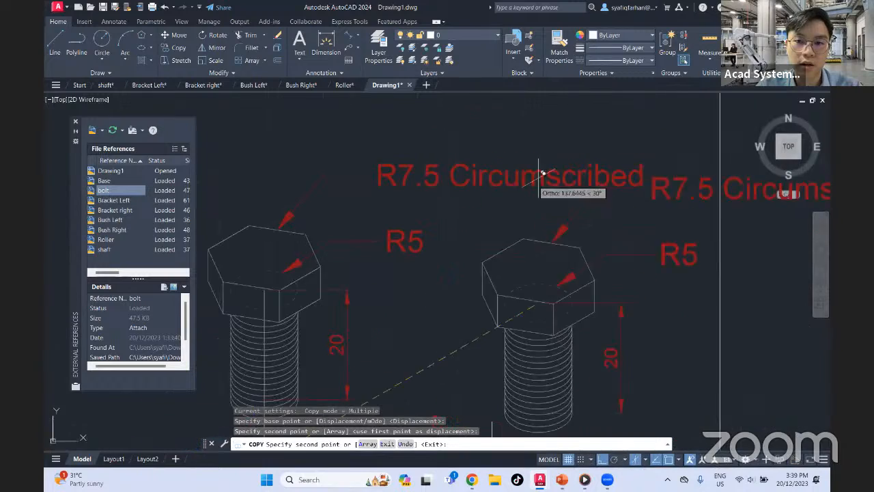
{"action": "middle_click_drag", "start_coordinate": [616, 164], "coordinate": [477, 284]}
{"action": "left_click", "coordinate": [581, 145]}
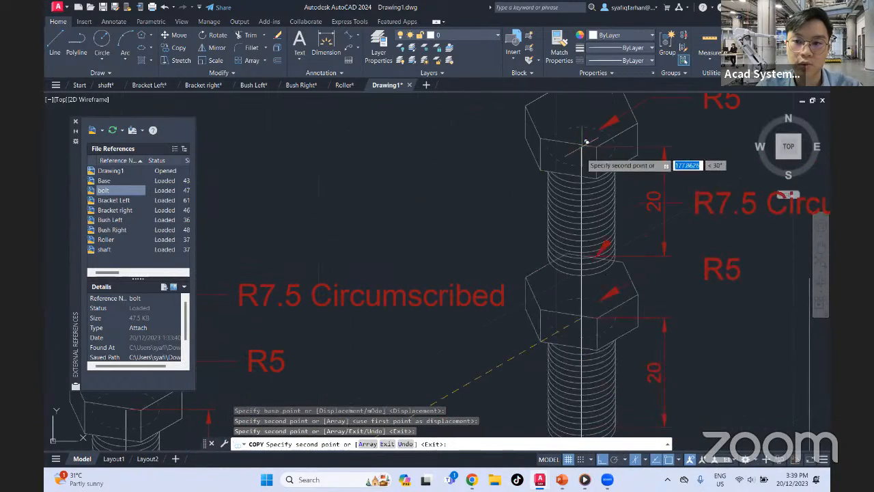
{"action": "middle_click_drag", "start_coordinate": [584, 143], "coordinate": [280, 50]}
{"action": "left_click", "coordinate": [504, 182]}
{"action": "middle_click_drag", "start_coordinate": [399, 311], "coordinate": [553, 158]}
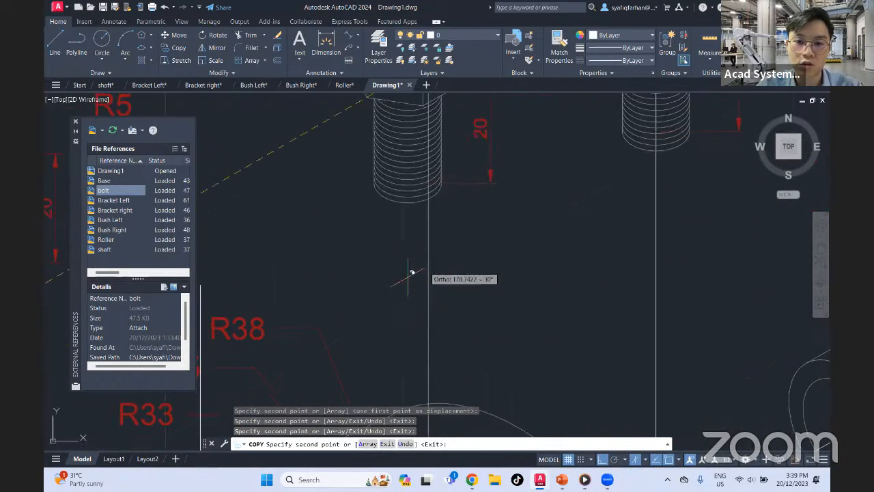
{"action": "middle_click_drag", "start_coordinate": [412, 273], "coordinate": [516, 176]}
{"action": "left_click", "coordinate": [307, 187]}
{"action": "middle_click_drag", "start_coordinate": [333, 199], "coordinate": [704, 205]}
{"action": "key", "text": "Escape"}
Delete the original bolt that stands apart from the vertical lines
{"action": "scroll", "coordinate": [509, 279], "scroll_direction": "down", "scroll_amount": 4}
{"action": "left_click_drag", "start_coordinate": [362, 293], "coordinate": [321, 366]}
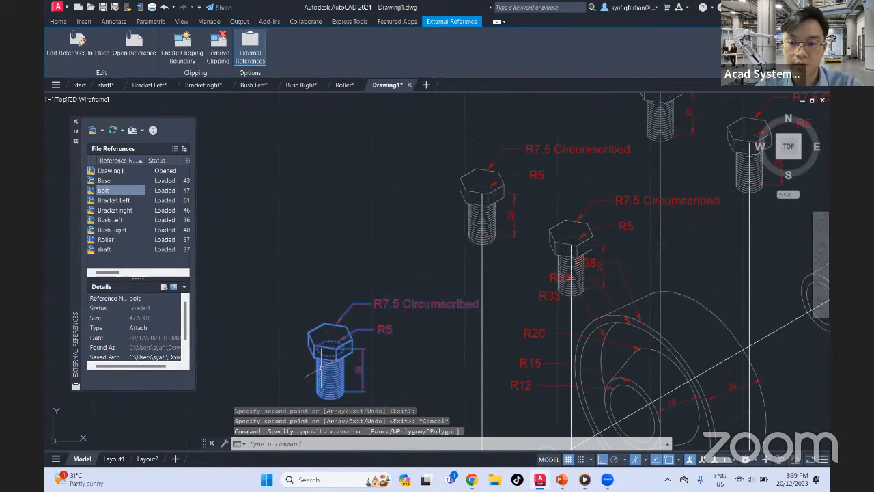
{"action": "key", "text": "Delete"}
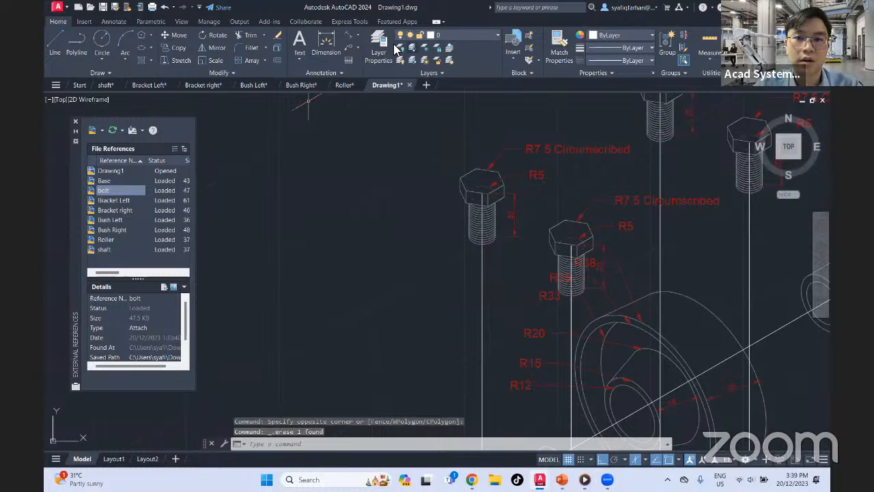
Sort the layers by colour and turn off all the red dimension layers of the referenced drawings
{"action": "left_click", "coordinate": [393, 49]}
{"action": "left_click", "coordinate": [217, 52]}
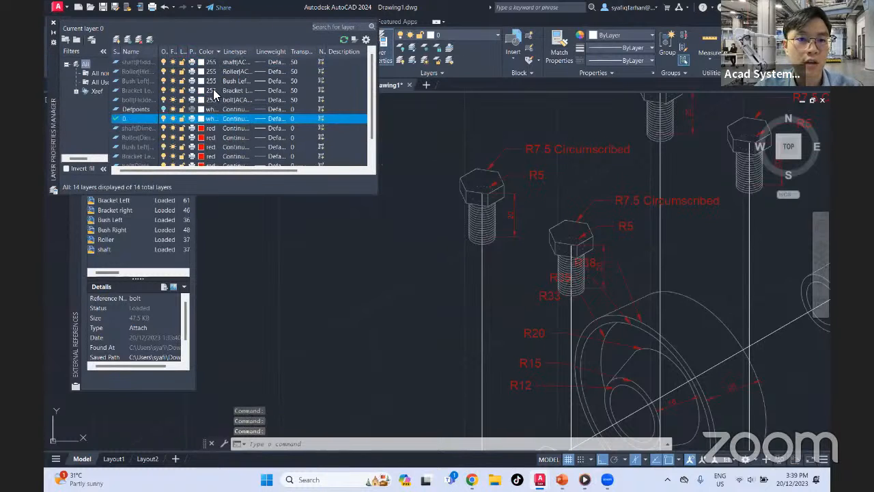
{"action": "scroll", "coordinate": [213, 102], "scroll_direction": "down", "scroll_amount": 1}
{"action": "left_click", "coordinate": [203, 102]}
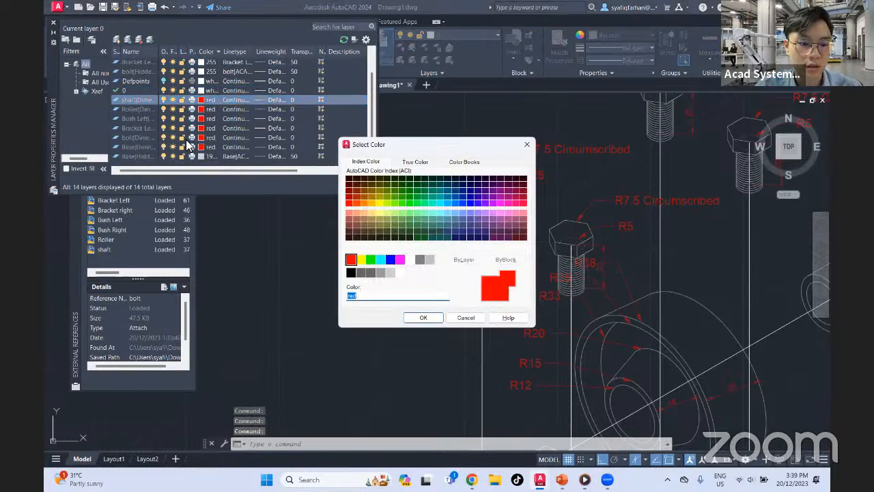
{"action": "left_click", "coordinate": [529, 145]}
{"action": "key", "text": "Caps_Lock"}
{"action": "left_click", "coordinate": [209, 148], "text": "shift"}
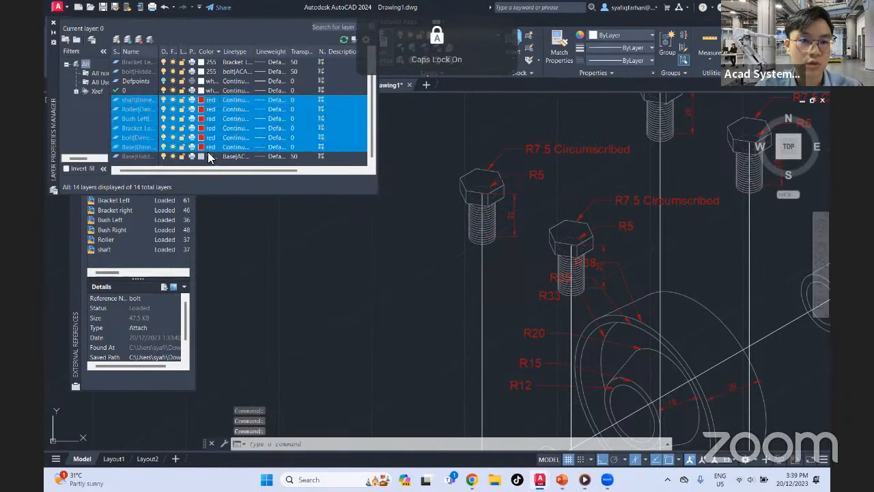
{"action": "left_click", "coordinate": [162, 99]}
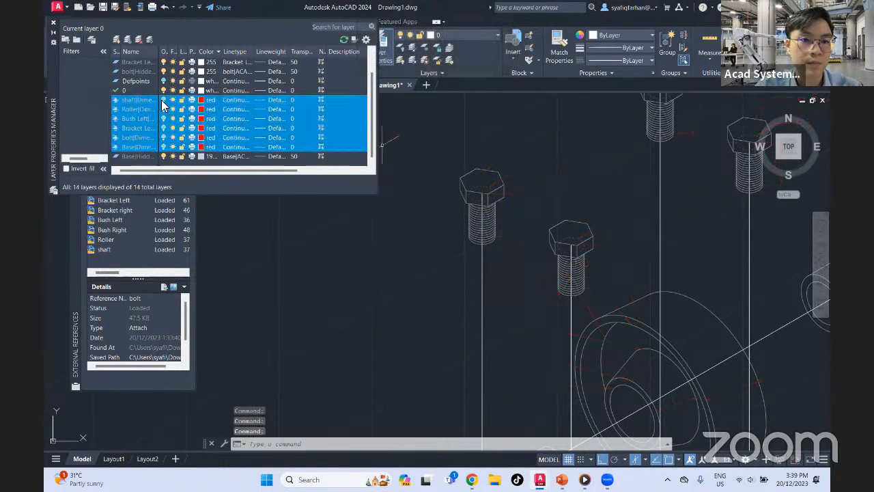
{"action": "left_click", "coordinate": [431, 96]}
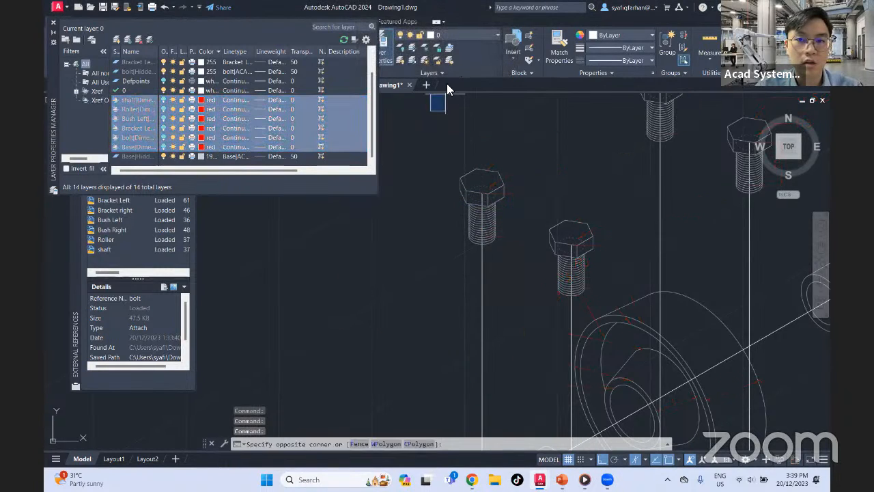
{"action": "left_click", "coordinate": [52, 23]}
{"action": "scroll", "coordinate": [470, 280], "scroll_direction": "down", "scroll_amount": 5}
{"action": "key", "text": "Escape"}
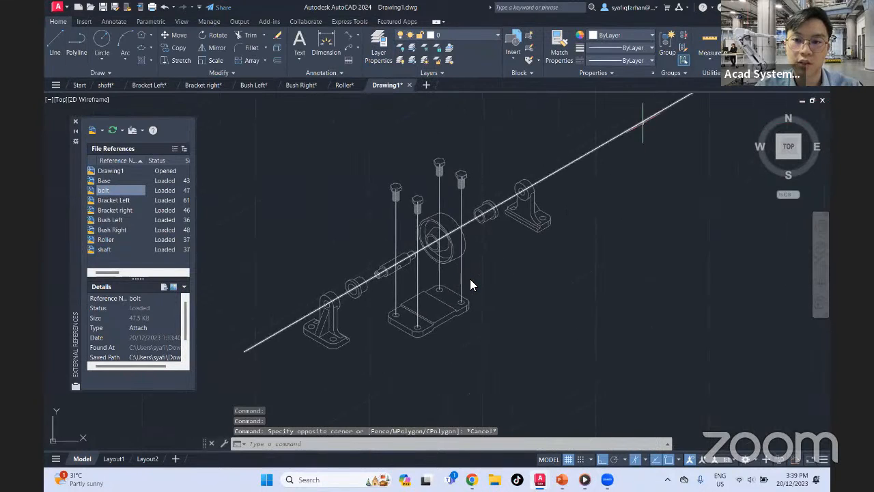
Shorten the inclined axis line by stretching its upper end back to just beyond Bracket right
{"action": "scroll", "coordinate": [601, 235], "scroll_direction": "down", "scroll_amount": 5}
{"action": "left_click", "coordinate": [607, 219]}
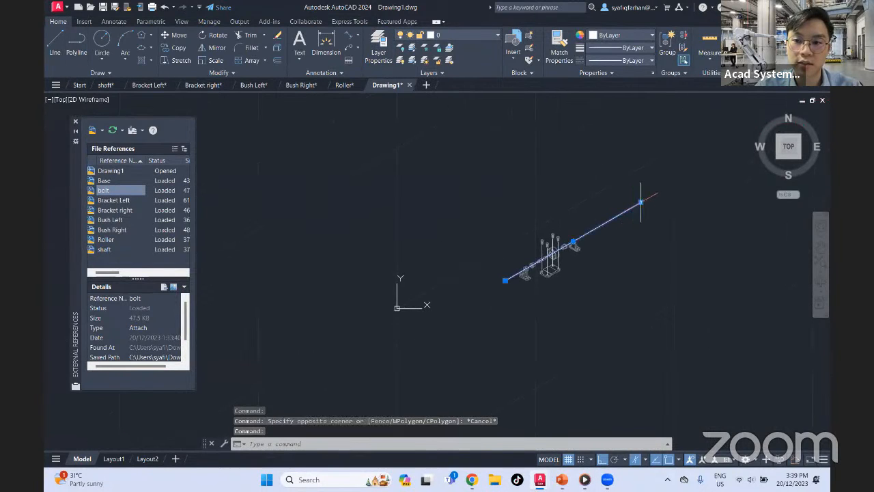
{"action": "left_click", "coordinate": [640, 202]}
{"action": "key", "text": "Escape"}
{"action": "scroll", "coordinate": [560, 268], "scroll_direction": "up", "scroll_amount": 3}
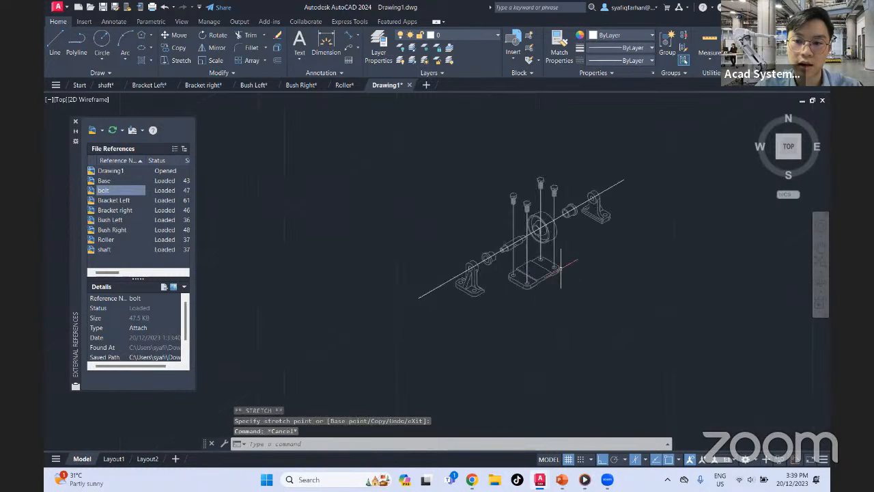
{"action": "scroll", "coordinate": [560, 267], "scroll_direction": "up", "scroll_amount": 6}
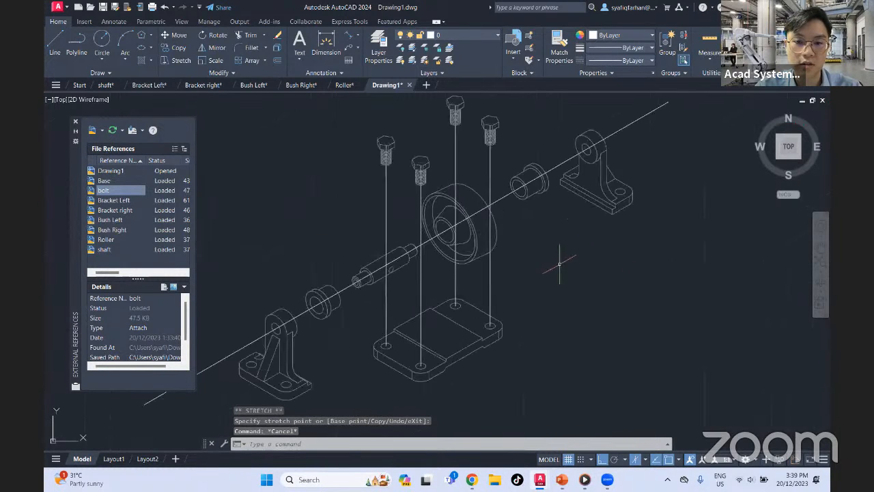
{"action": "middle_click_drag", "start_coordinate": [560, 263], "coordinate": [601, 287]}
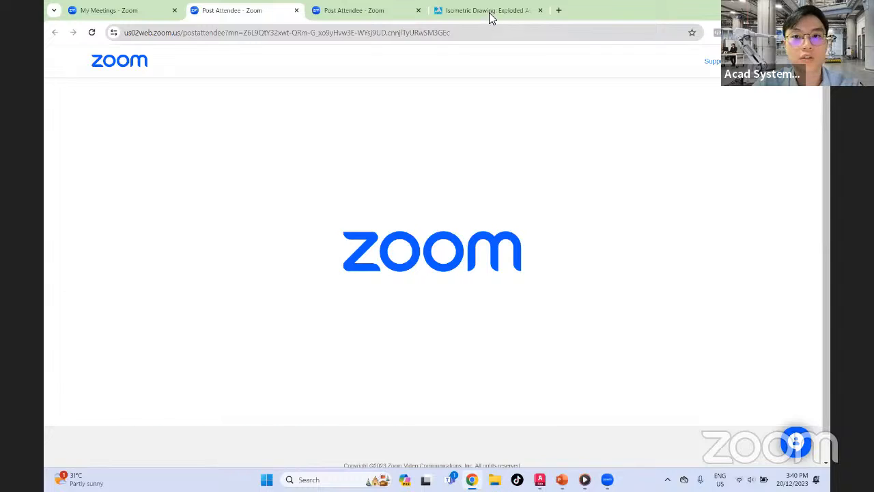
Switch to the Isometric Drawing event page in the Chrome browser and open the acadsystems.com home page from there
{"action": "left_click", "coordinate": [489, 18]}
{"action": "left_click", "coordinate": [262, 32]}
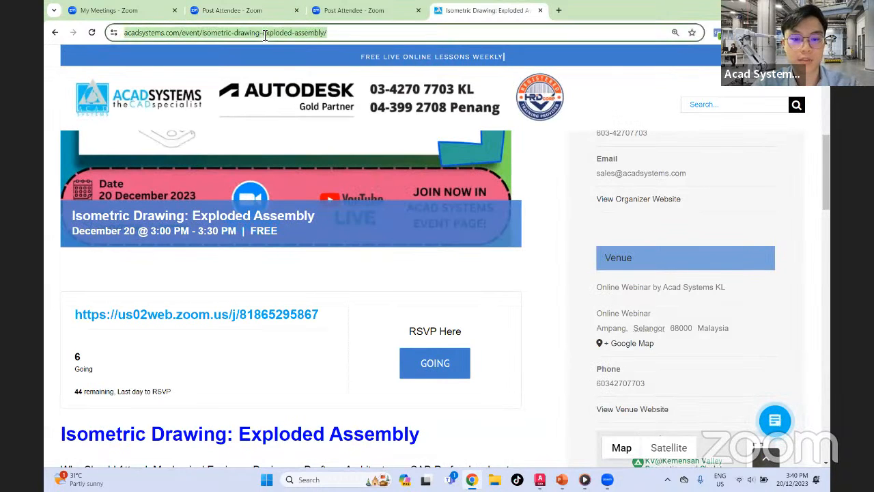
{"action": "type", "text": "ACAD"}
{"action": "key", "text": "Return"}
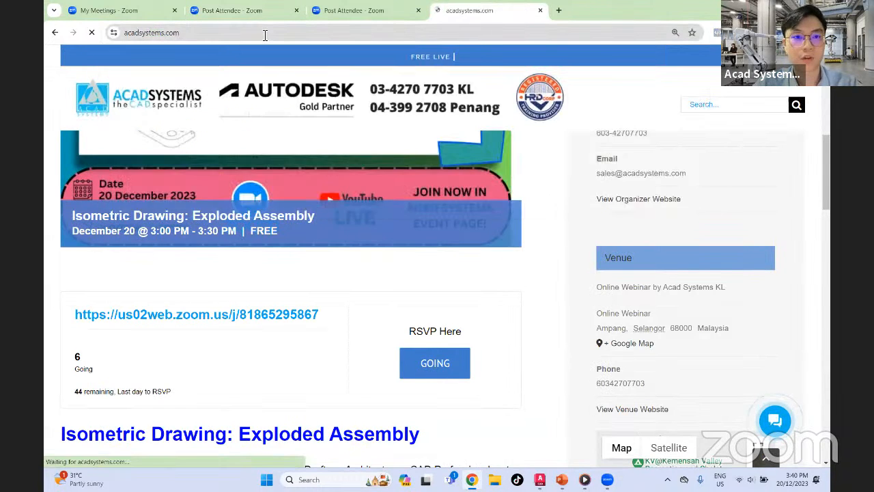
Examine the Autodesk promotions, free online lessons, 2023 training schedule and footer links on the Acad Systems home page
{"action": "scroll", "coordinate": [490, 259], "scroll_direction": "down", "scroll_amount": 5}
{"action": "scroll", "coordinate": [478, 272], "scroll_direction": "down", "scroll_amount": 3}
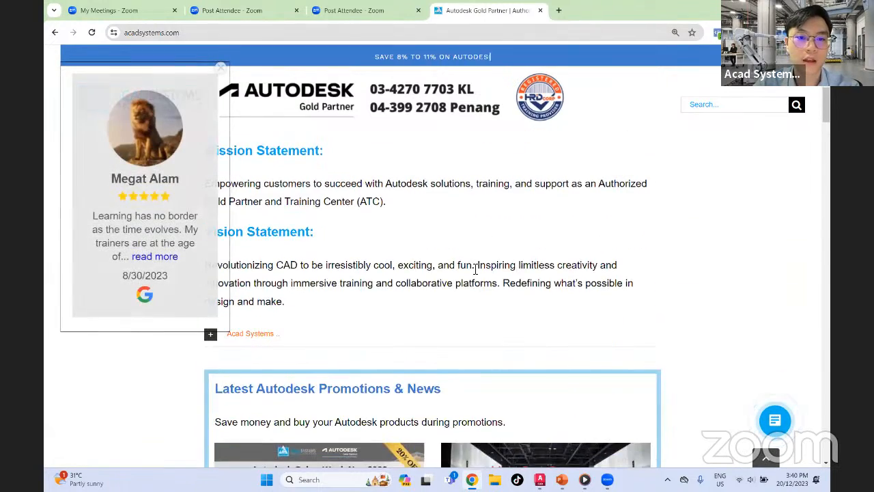
{"action": "scroll", "coordinate": [444, 274], "scroll_direction": "down", "scroll_amount": 7}
{"action": "scroll", "coordinate": [392, 204], "scroll_direction": "up", "scroll_amount": 1}
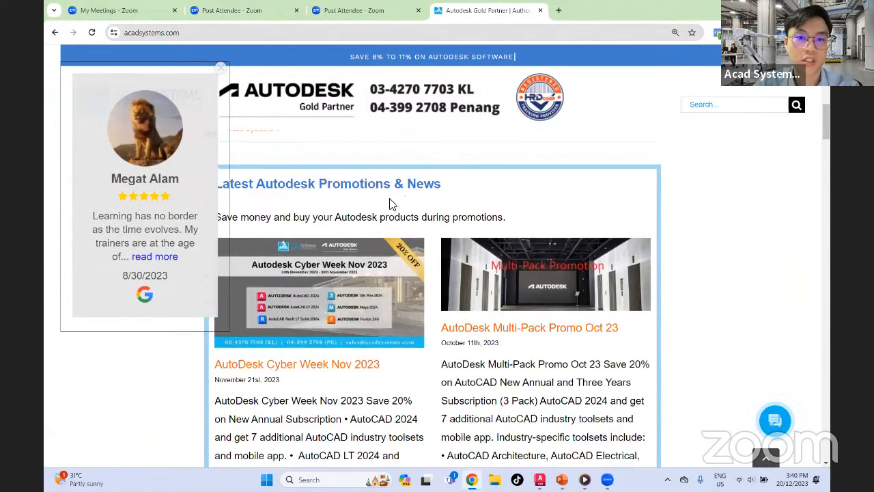
{"action": "scroll", "coordinate": [480, 198], "scroll_direction": "down", "scroll_amount": 1}
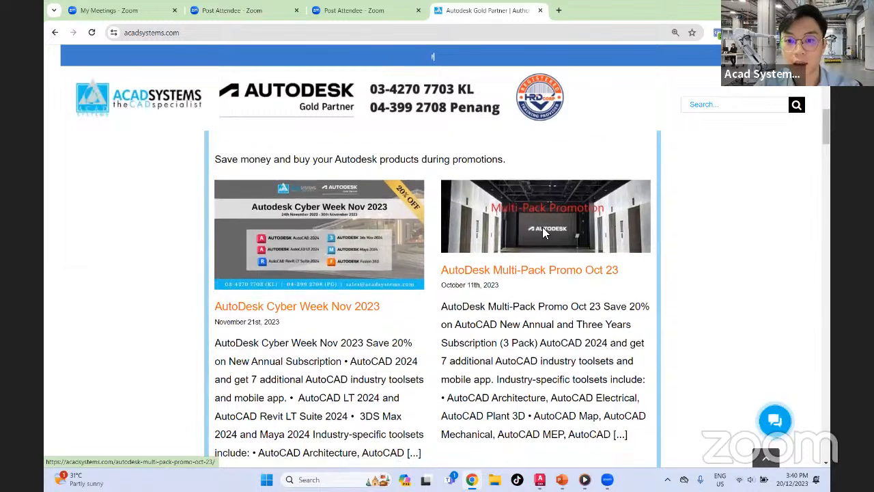
{"action": "scroll", "coordinate": [542, 226], "scroll_direction": "down", "scroll_amount": 2}
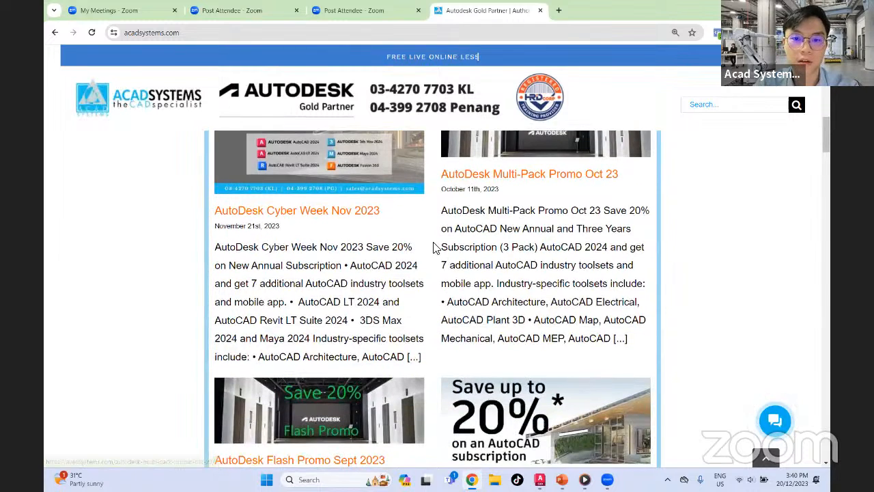
{"action": "scroll", "coordinate": [433, 247], "scroll_direction": "down", "scroll_amount": 20}
{"action": "scroll", "coordinate": [217, 174], "scroll_direction": "up", "scroll_amount": 3}
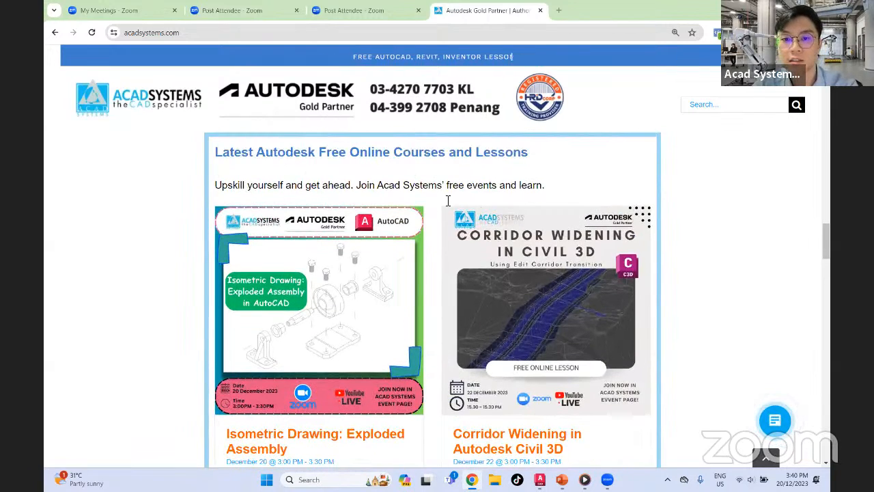
{"action": "scroll", "coordinate": [532, 287], "scroll_direction": "down", "scroll_amount": 2}
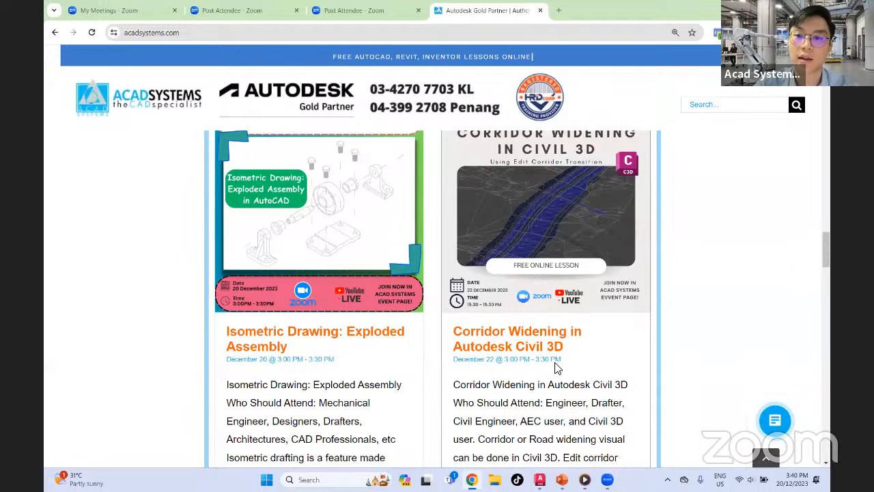
{"action": "scroll", "coordinate": [582, 360], "scroll_direction": "down", "scroll_amount": 2}
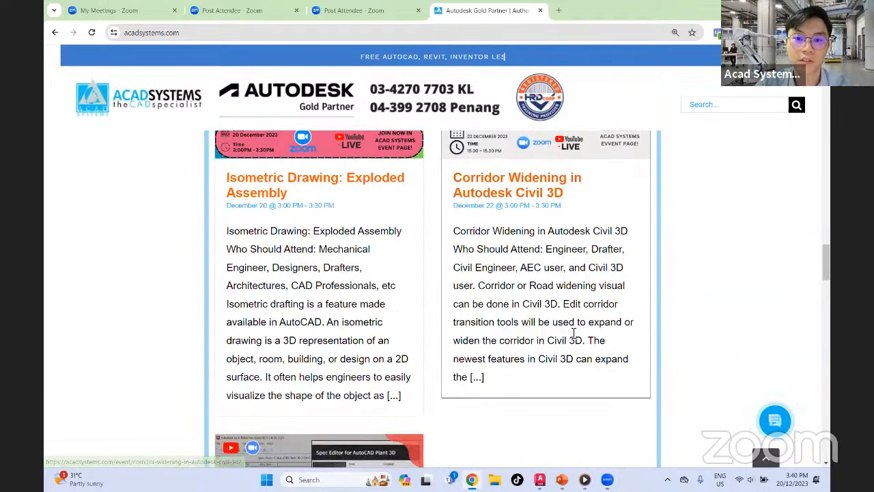
{"action": "scroll", "coordinate": [572, 321], "scroll_direction": "up", "scroll_amount": 1}
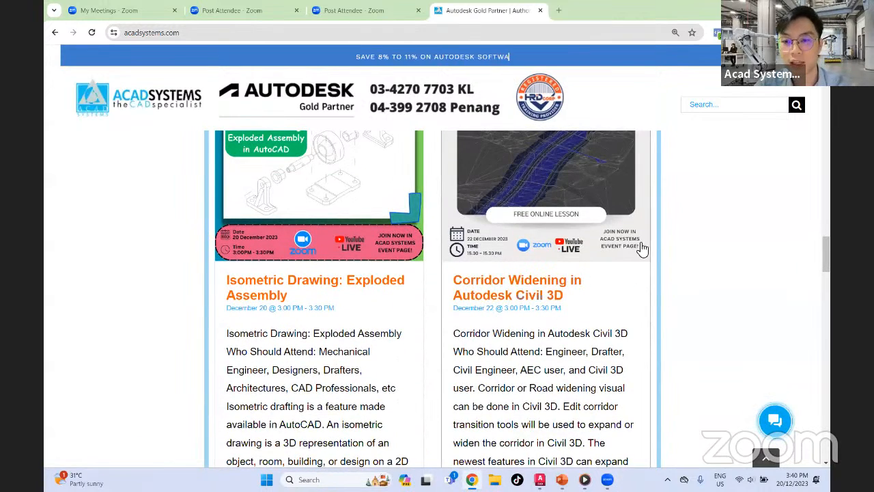
{"action": "scroll", "coordinate": [656, 316], "scroll_direction": "down", "scroll_amount": 10}
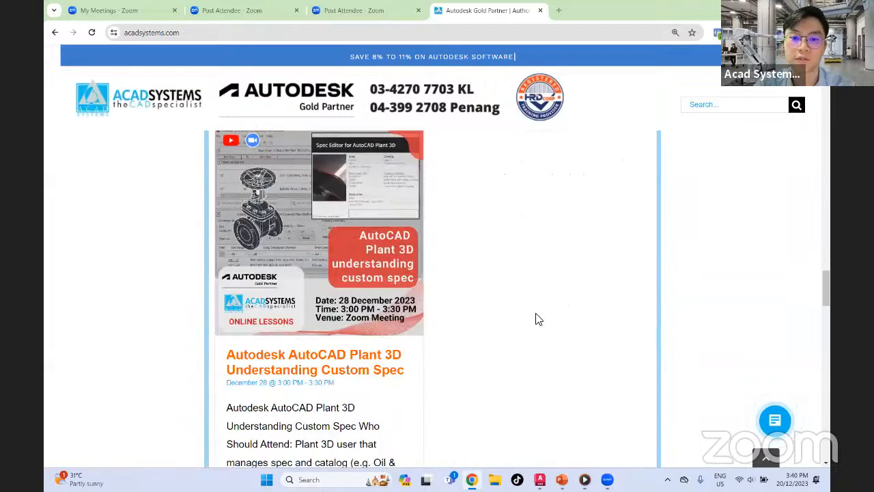
{"action": "scroll", "coordinate": [497, 338], "scroll_direction": "down", "scroll_amount": 15}
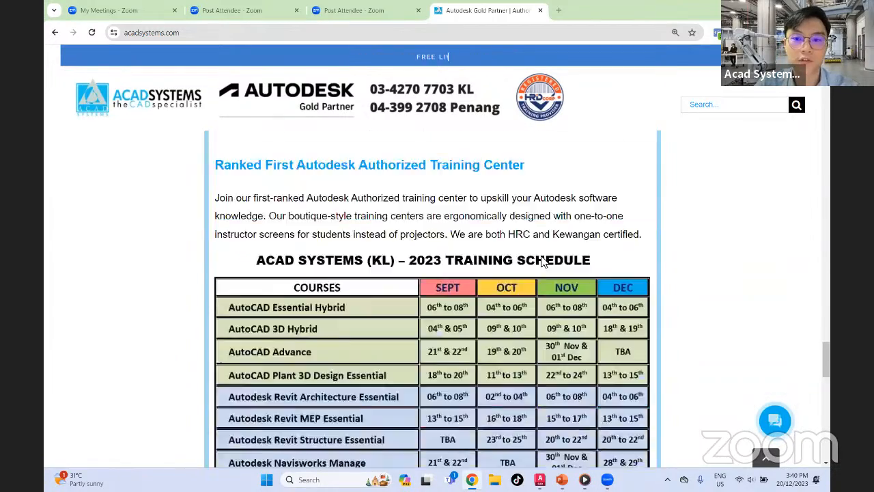
{"action": "scroll", "coordinate": [549, 264], "scroll_direction": "up", "scroll_amount": 2}
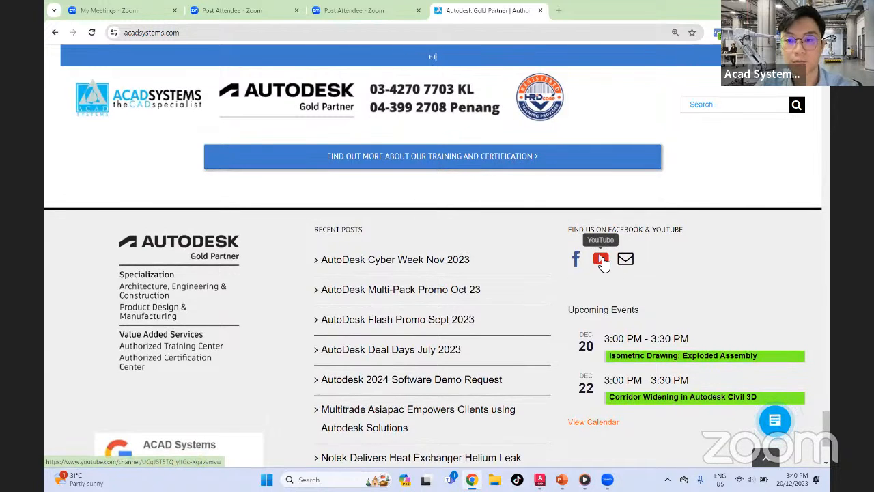
Open the Acad Systems YouTube channel from the site's footer and look over its home page
{"action": "left_click", "coordinate": [600, 261]}
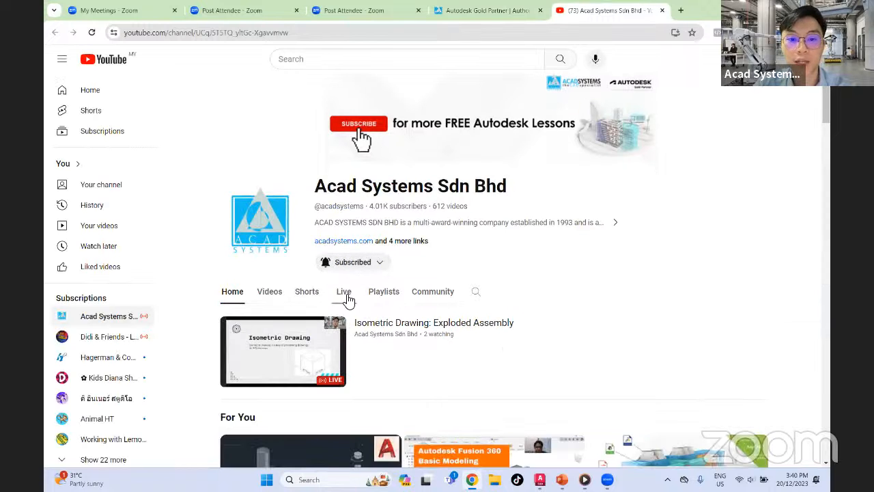
{"action": "scroll", "coordinate": [390, 252], "scroll_direction": "down", "scroll_amount": 3}
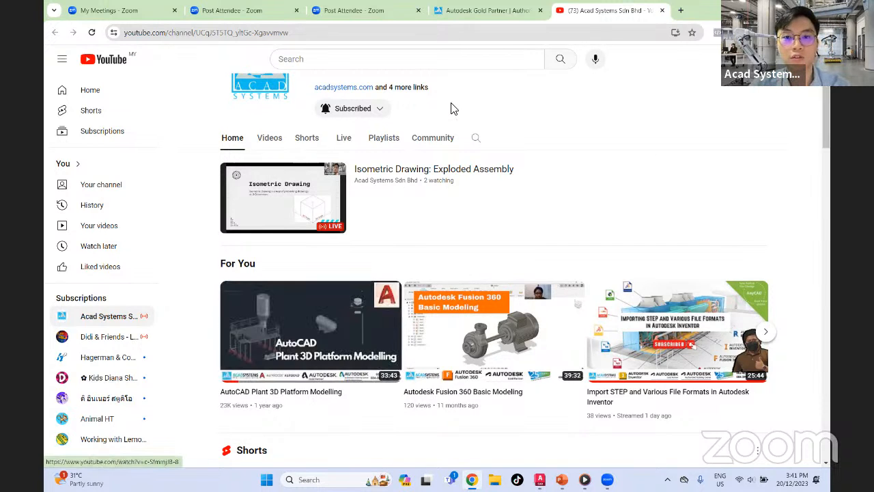
{"action": "scroll", "coordinate": [322, 284], "scroll_direction": "up", "scroll_amount": 2}
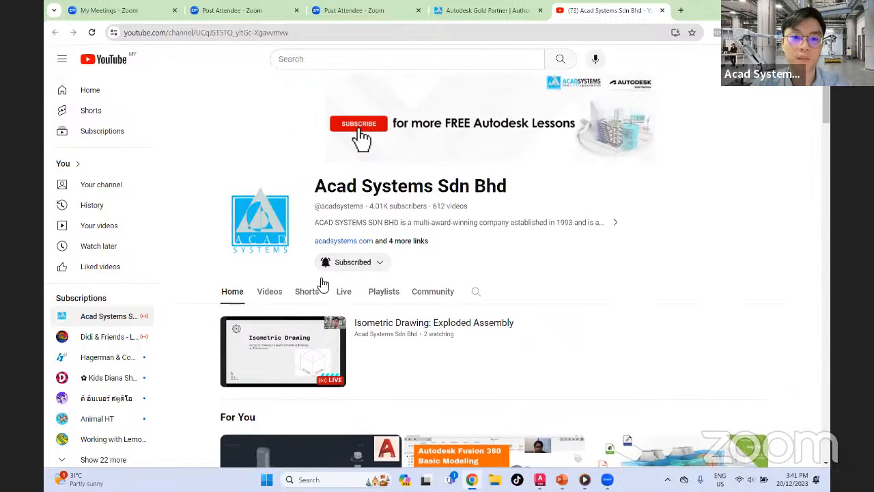